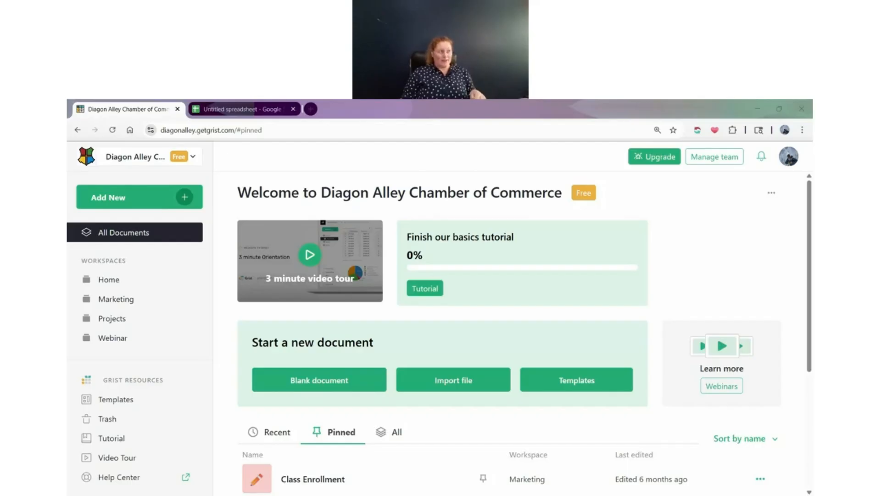
Review the team site's management and site-switching options and the choices for creating or importing new content
click(368, 173)
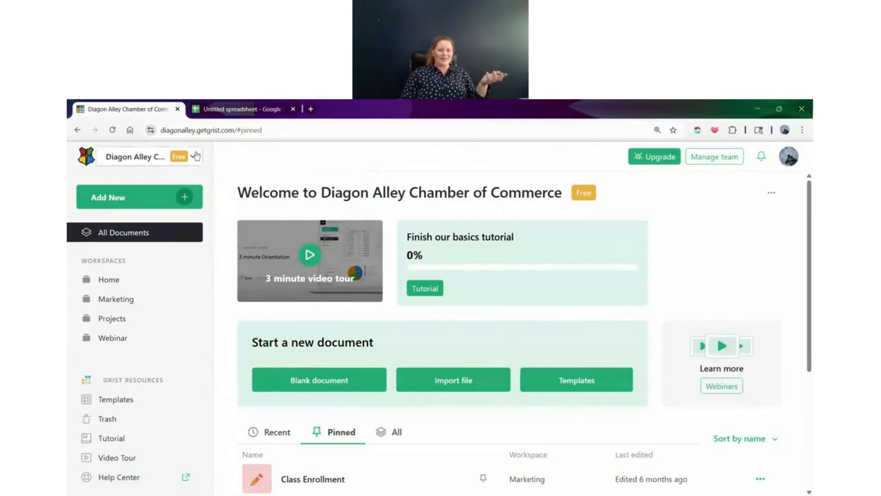
click(197, 157)
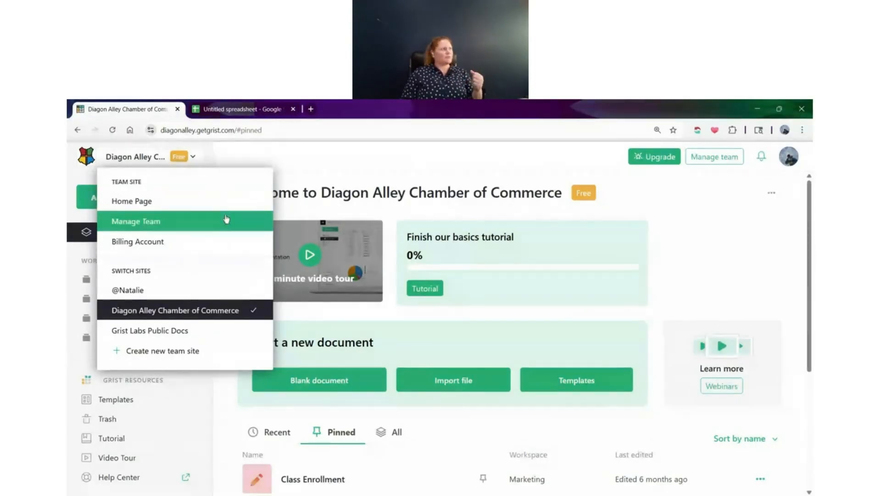
click(329, 177)
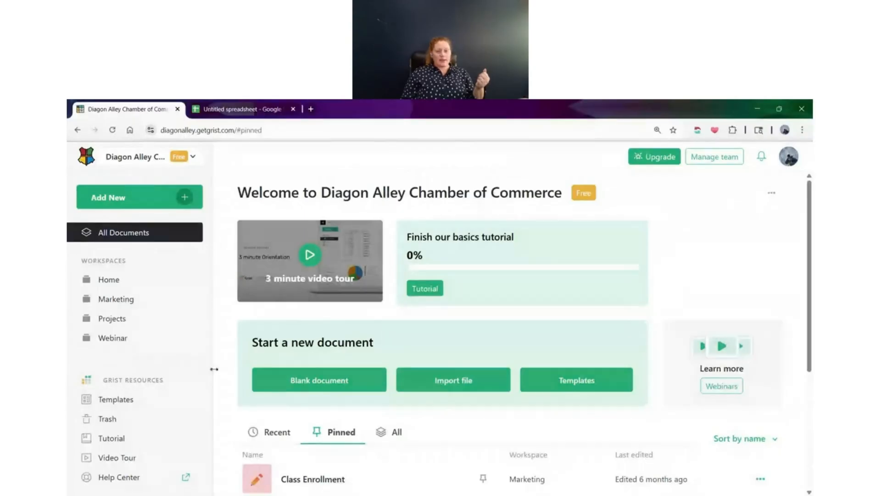
click(184, 198)
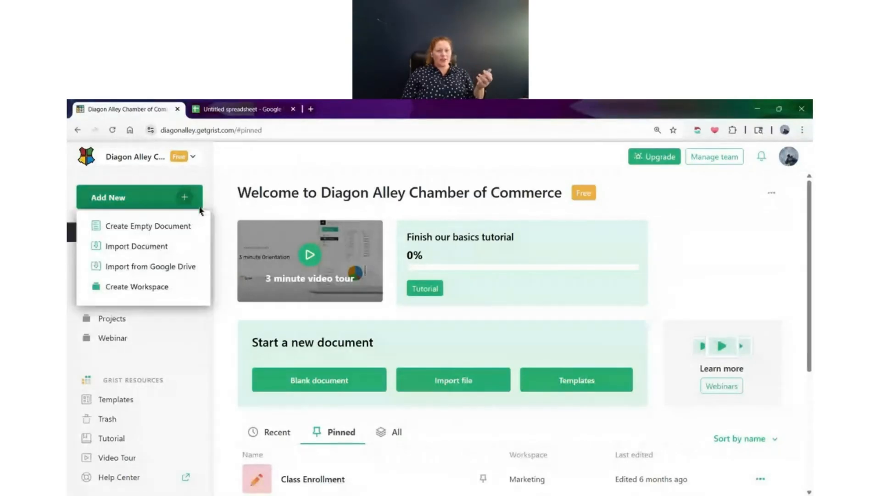
click(166, 361)
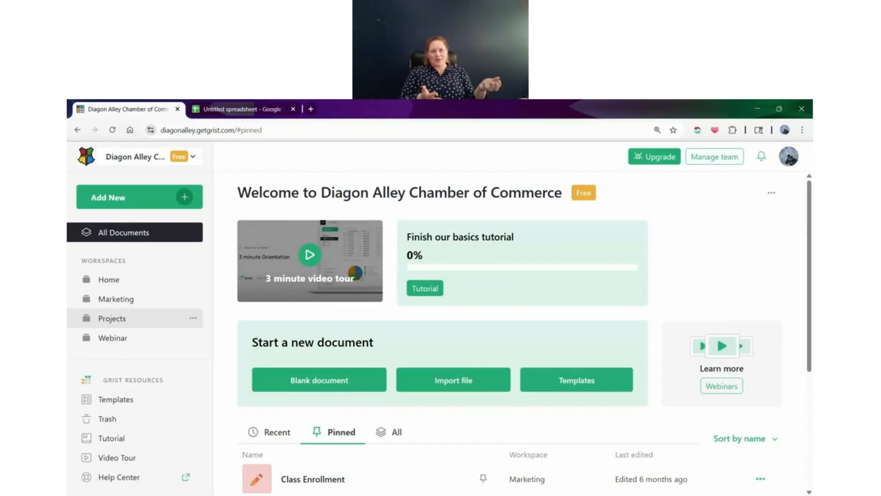
Open the Home workspace and choose the Shushing Face emoji as the icon for the Class Enrollment (Grist Secrets) document
click(137, 305)
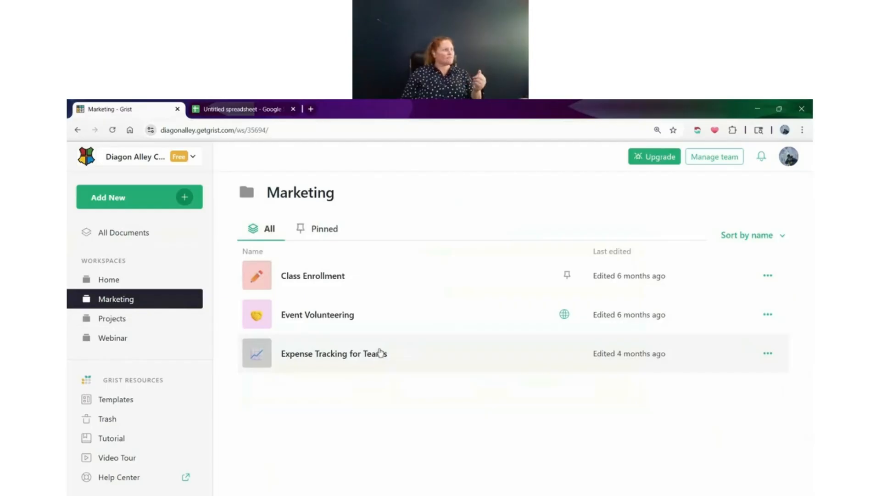
click(138, 279)
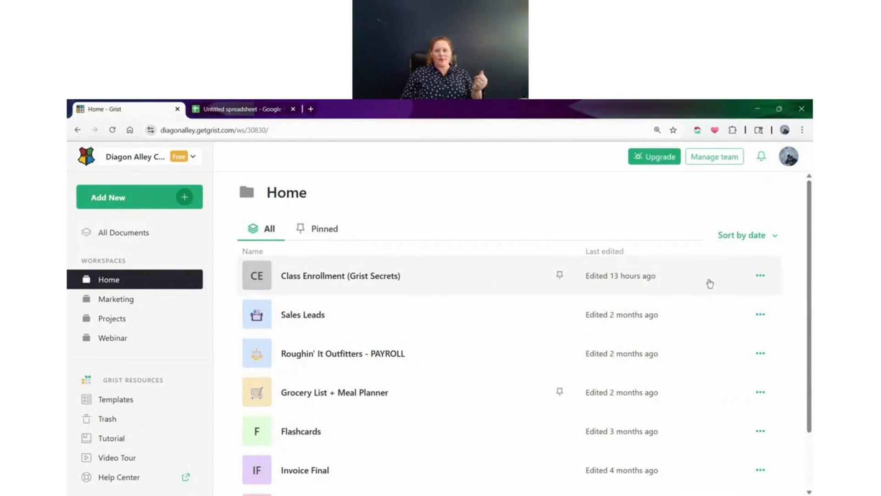
click(759, 276)
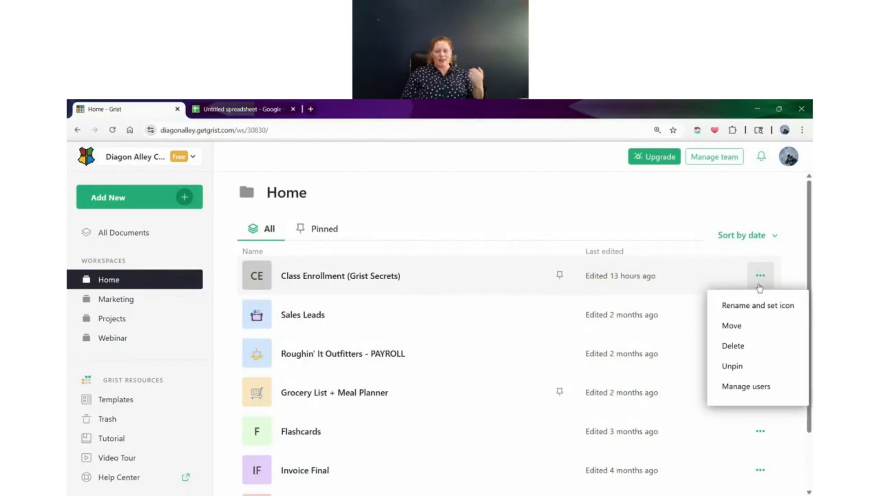
click(740, 309)
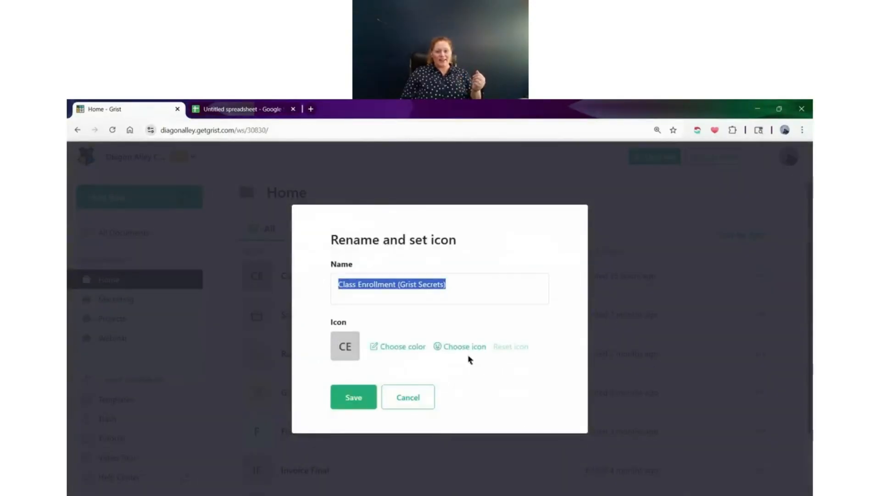
click(463, 349)
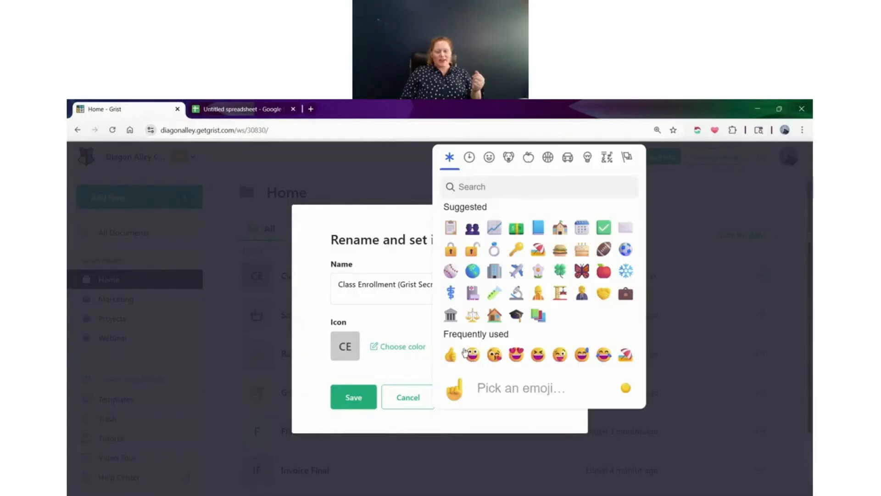
click(457, 187)
text(shh)
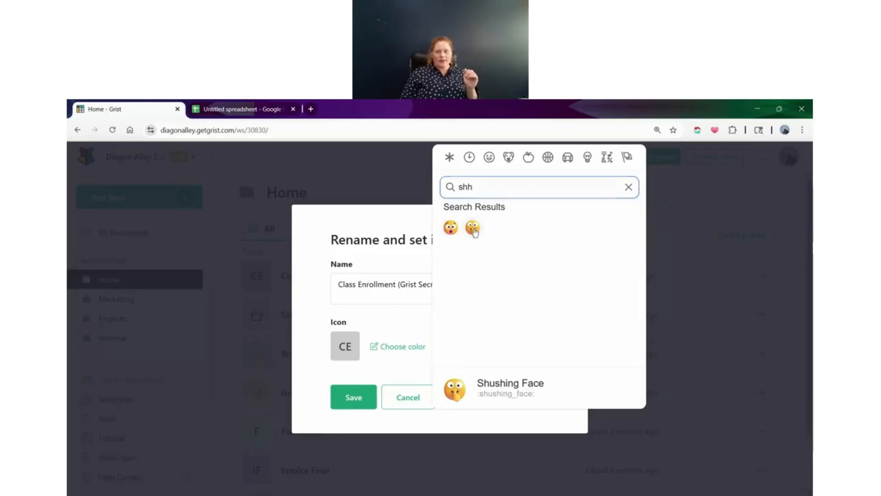
click(472, 227)
Set the fill color of the document's icon to dark red #8A2424 and save the icon changes
click(408, 346)
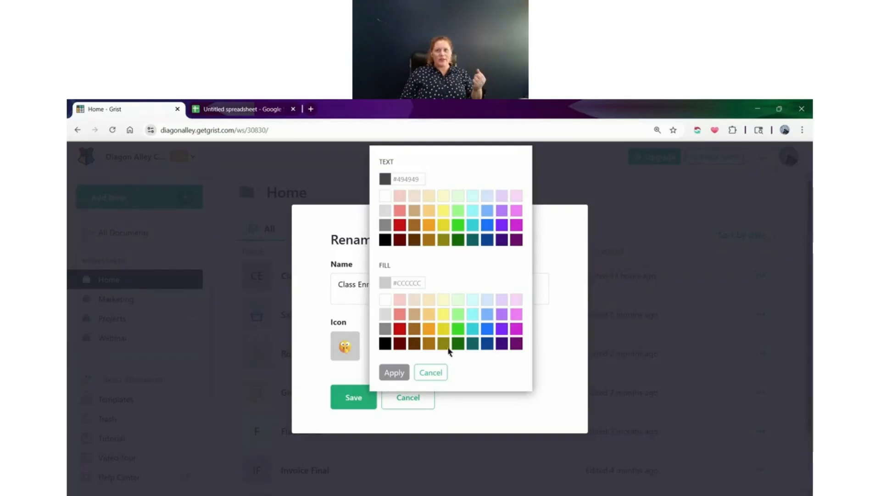
click(391, 287)
drag(381, 306, 468, 324)
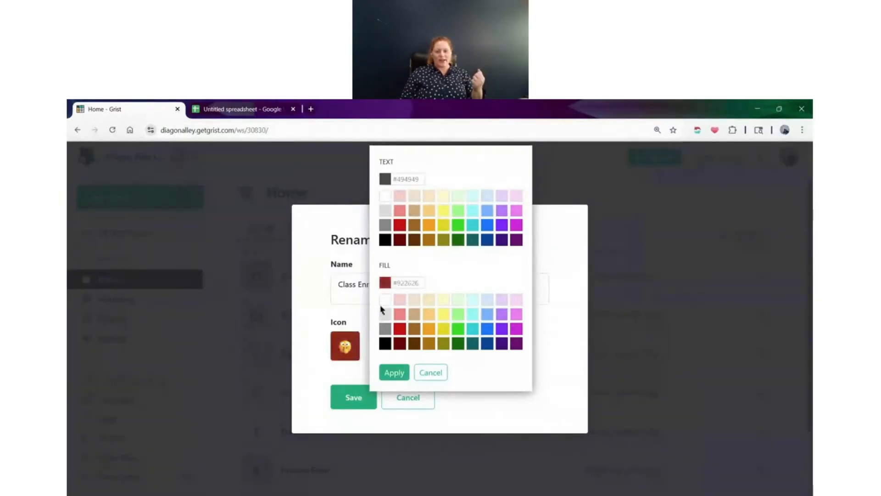
click(548, 342)
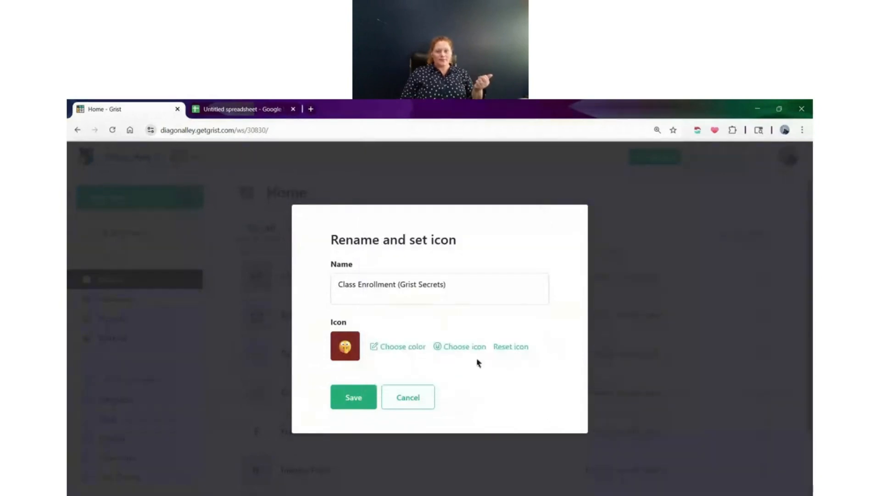
click(370, 389)
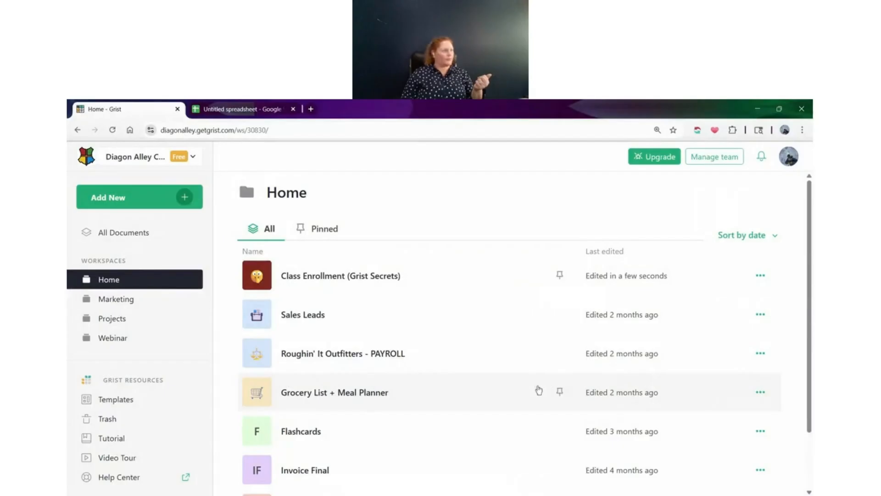
Unpin and re-pin the Class Enrollment (Grist Secrets) document, and show only the Home workspace's pinned documents
click(760, 275)
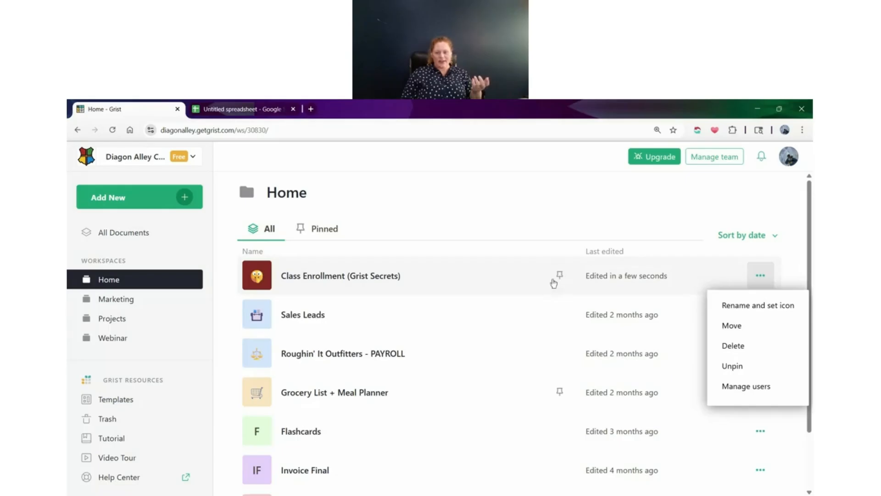
click(746, 376)
click(759, 277)
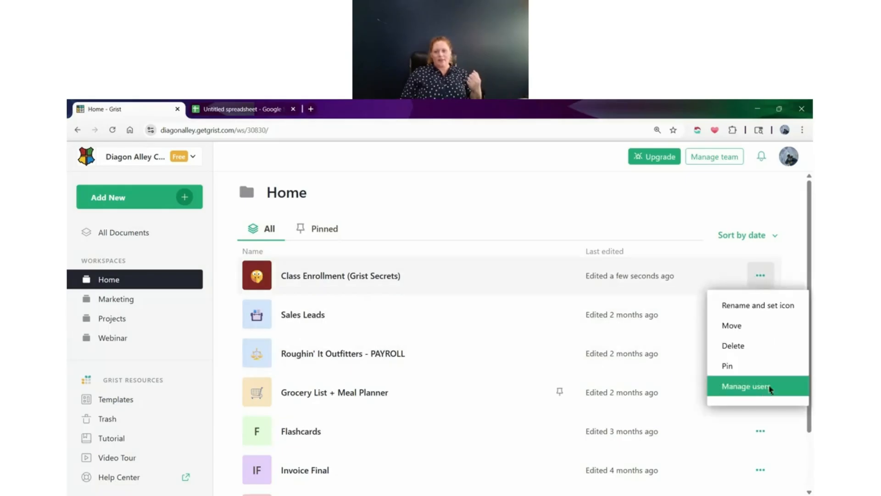
click(752, 366)
click(323, 229)
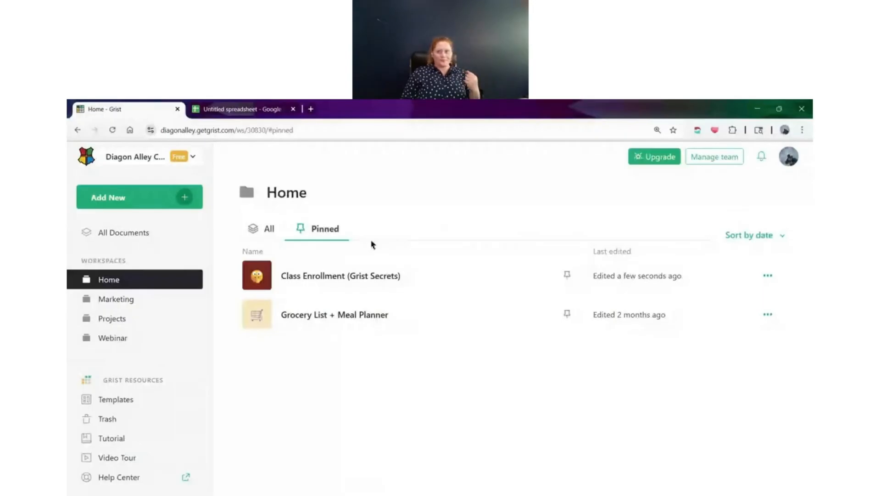
Open the account's profile settings and review the account options for team management, billing and switching sites
click(791, 166)
click(749, 225)
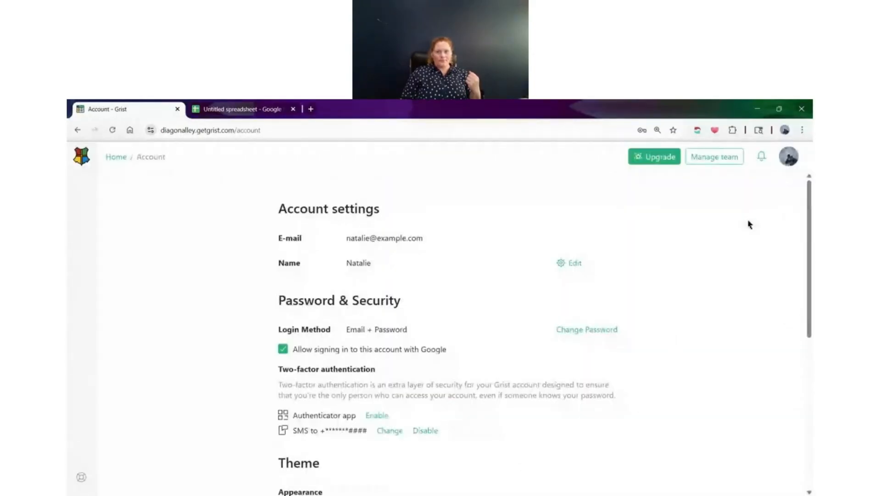
click(791, 170)
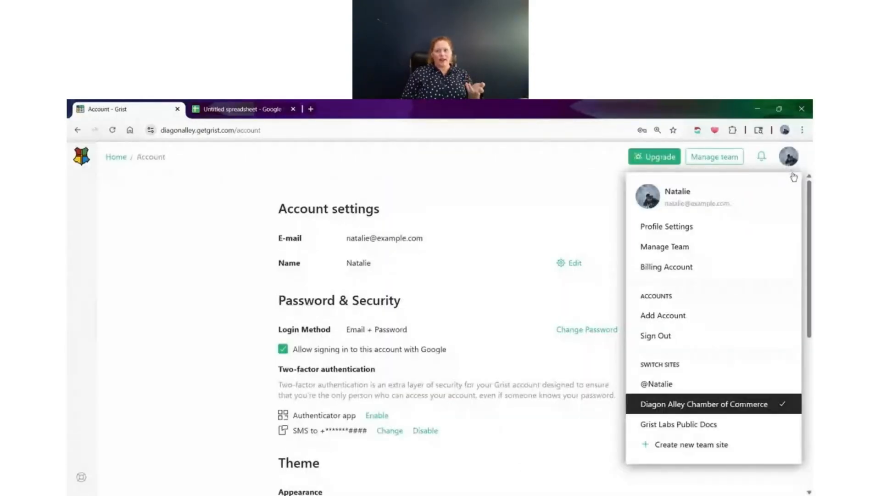
click(575, 217)
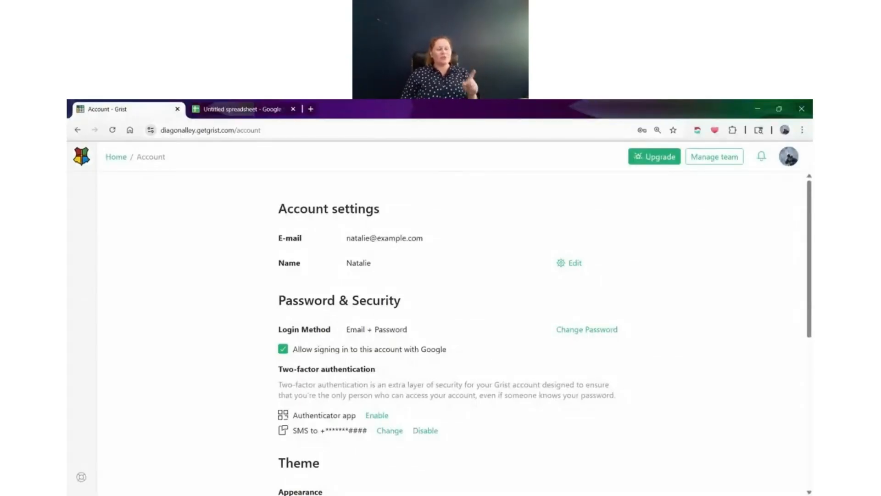
Try the Dark appearance in the account's theme settings and switch back to Light
scroll(561, 215, down, 4)
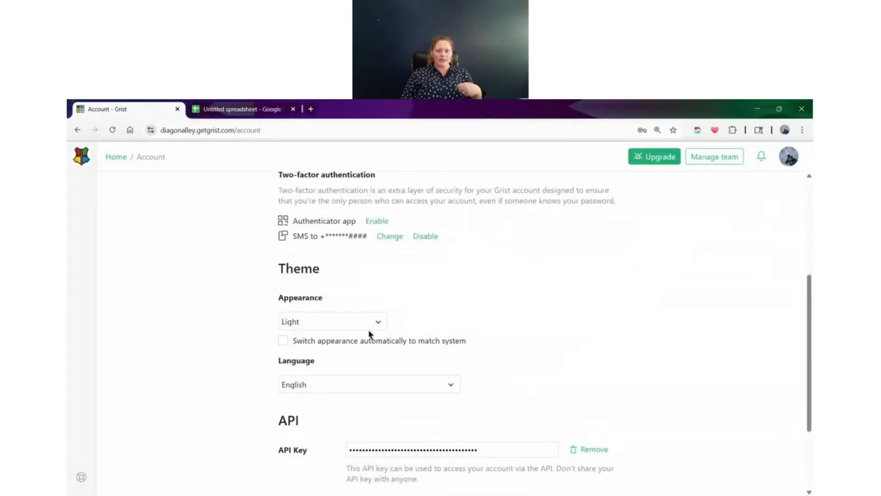
click(368, 326)
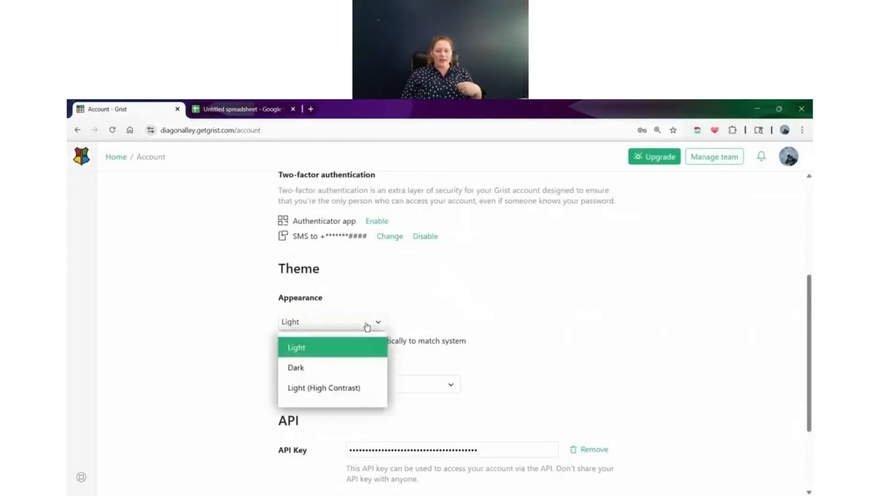
click(354, 366)
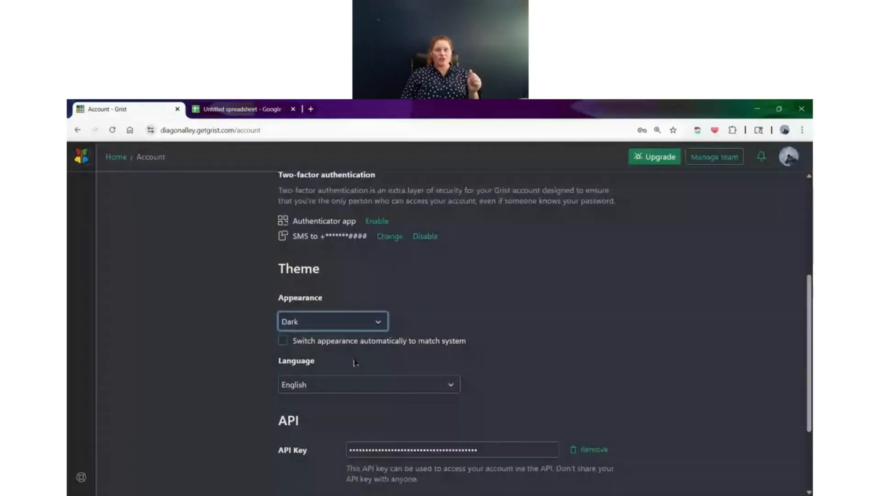
click(370, 324)
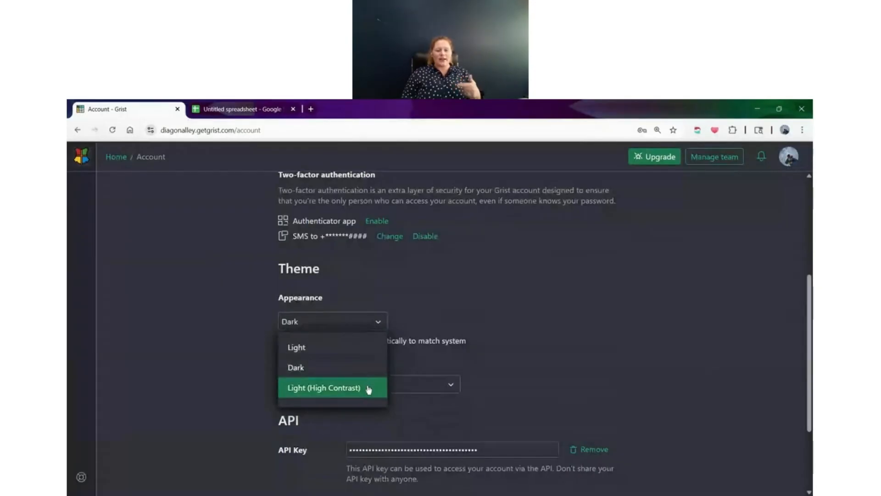
click(361, 348)
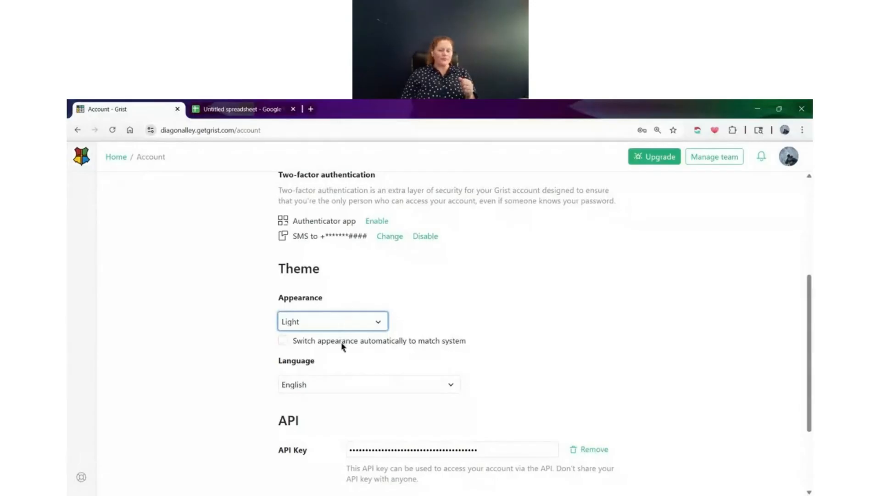
Review the interface languages available in the account settings and dismiss the list
scroll(349, 349, down, 1)
click(366, 343)
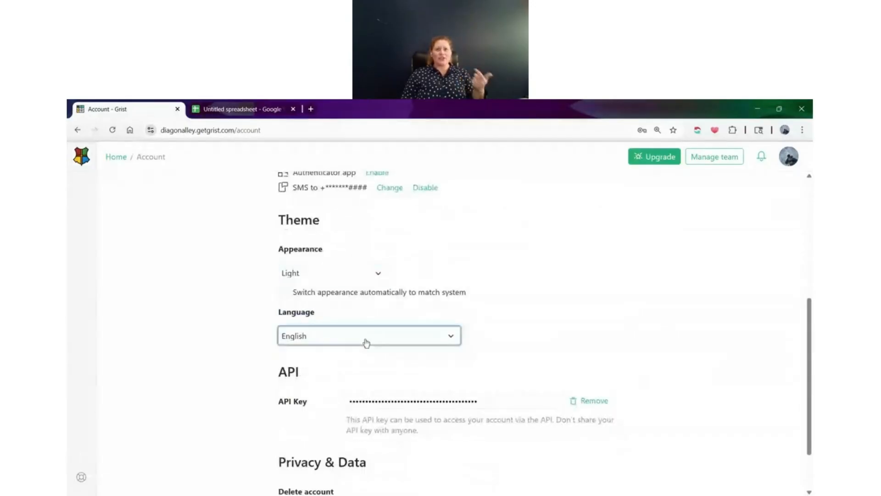
click(366, 343)
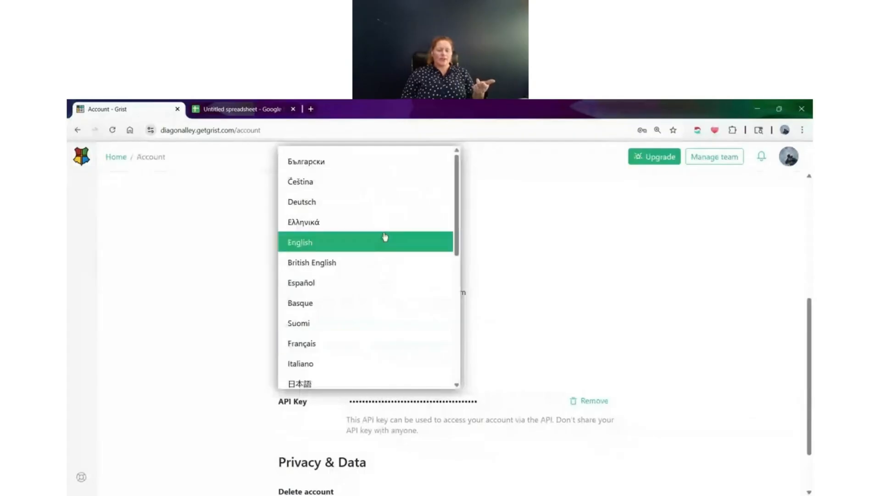
scroll(378, 247, down, 4)
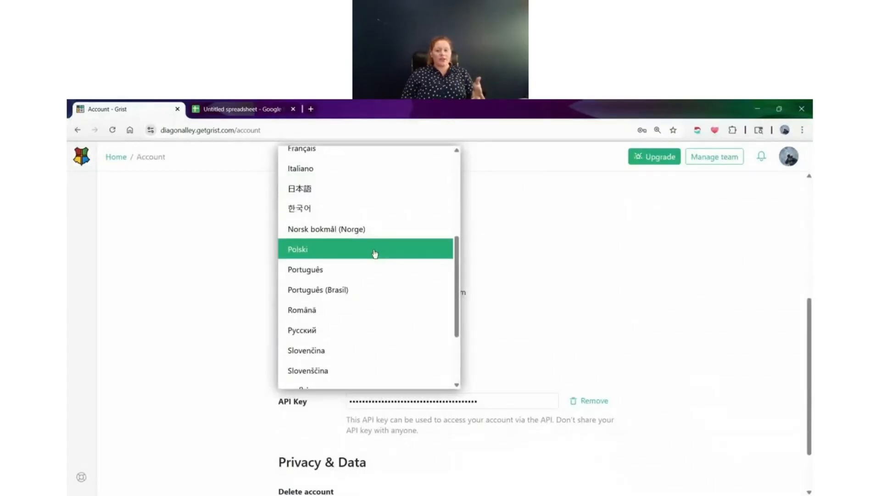
scroll(376, 250, down, 3)
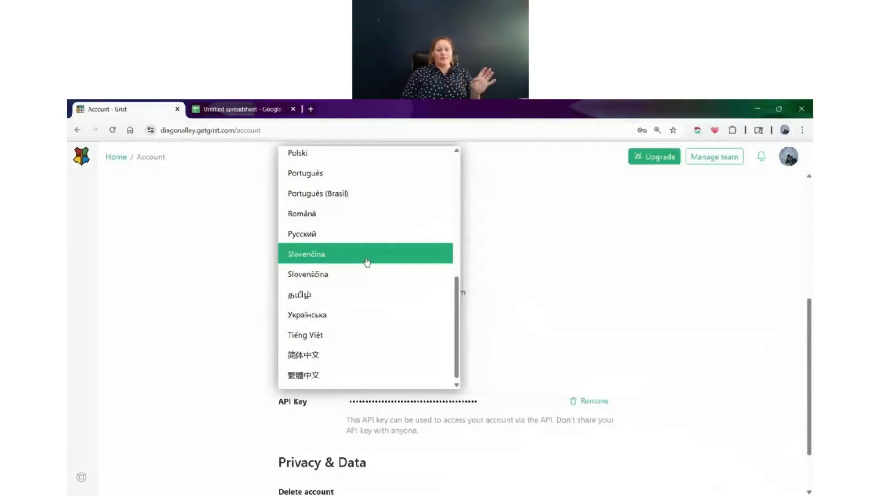
click(533, 278)
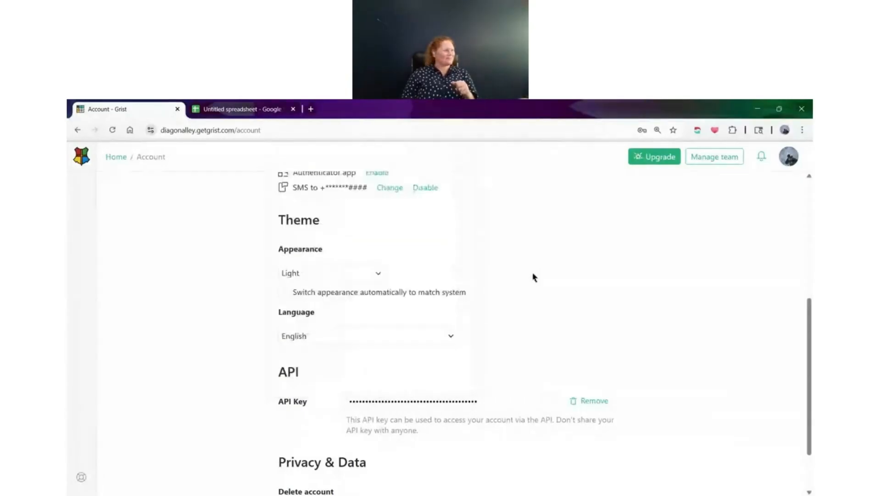
Return to the site's home page and open the Class Enrollment (Grist Secrets) document
click(125, 158)
scroll(349, 345, down, 2)
click(367, 383)
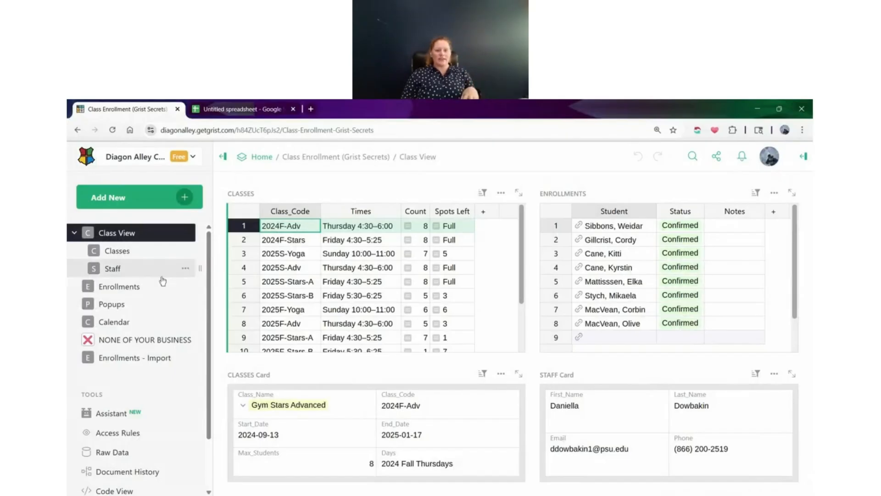
Open the document's settings and review the Template and Tutorial document types, leaving the type unchanged
scroll(167, 285, down, 2)
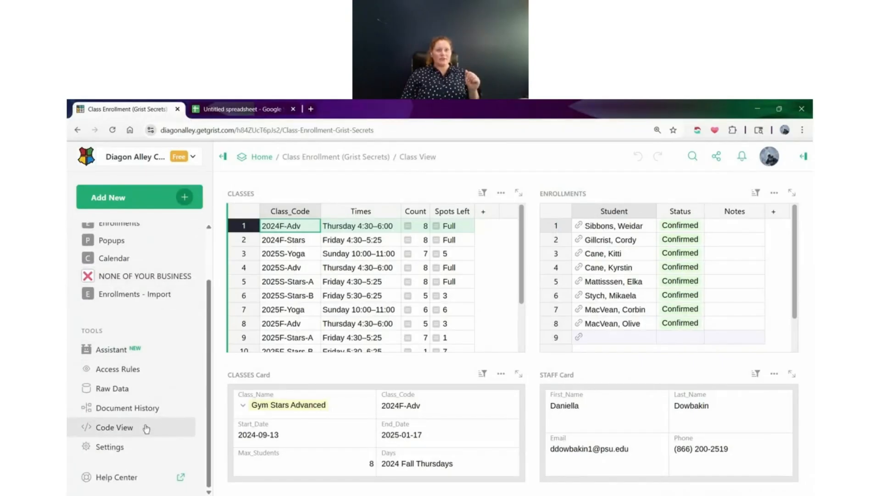
click(140, 448)
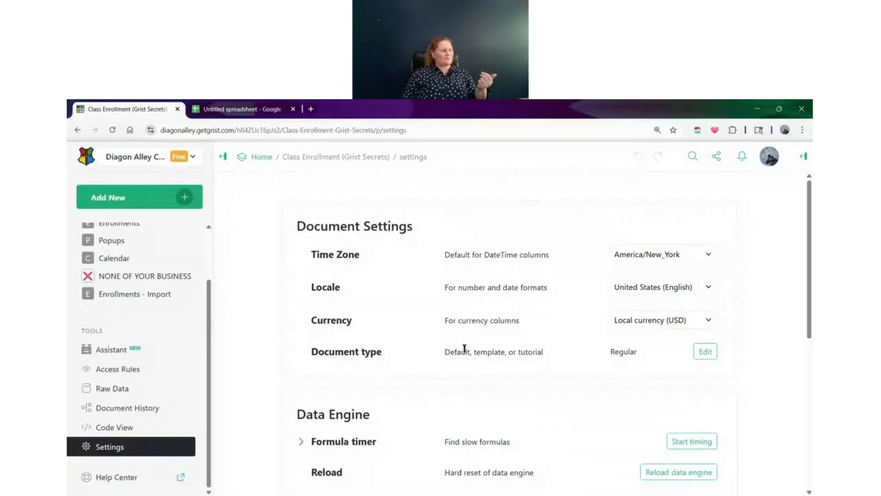
click(702, 353)
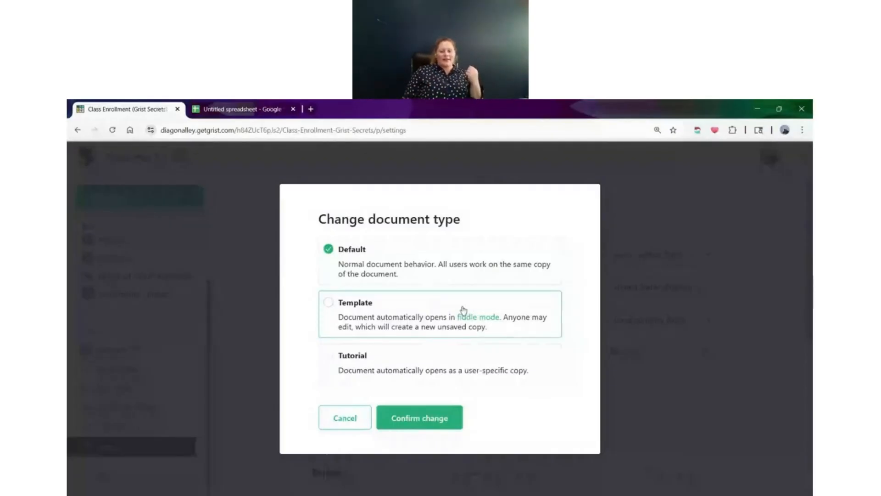
click(443, 312)
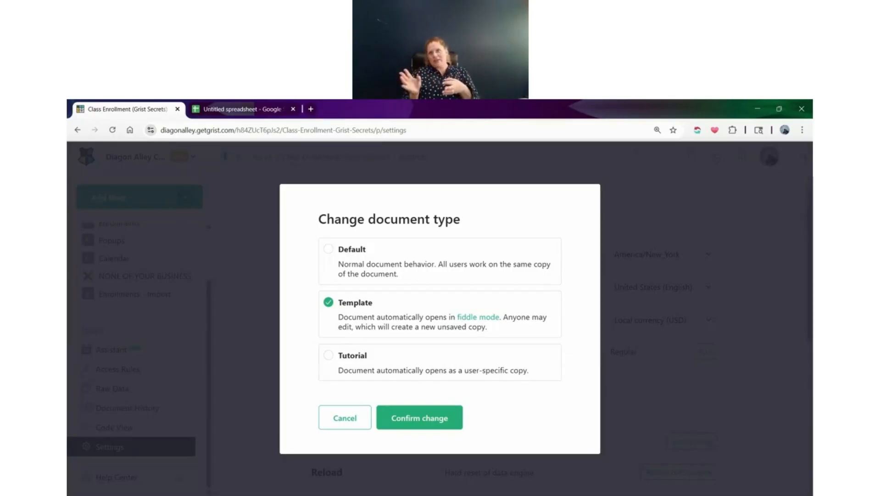
click(434, 359)
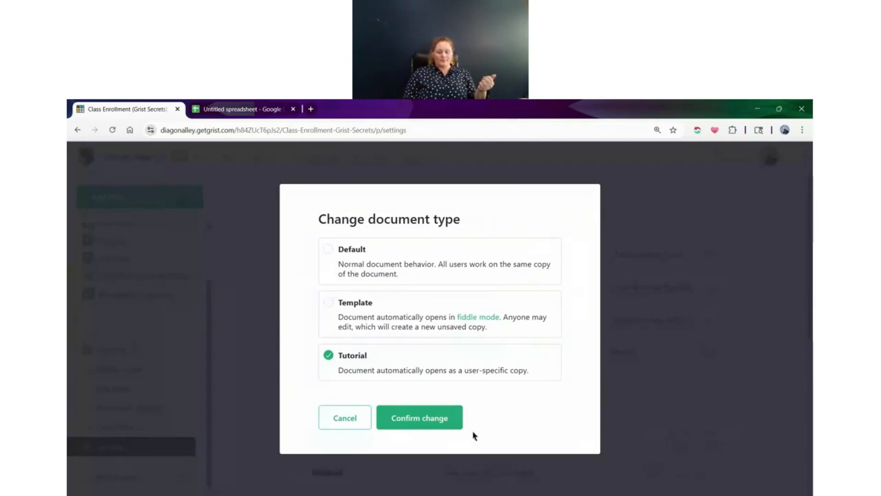
click(337, 420)
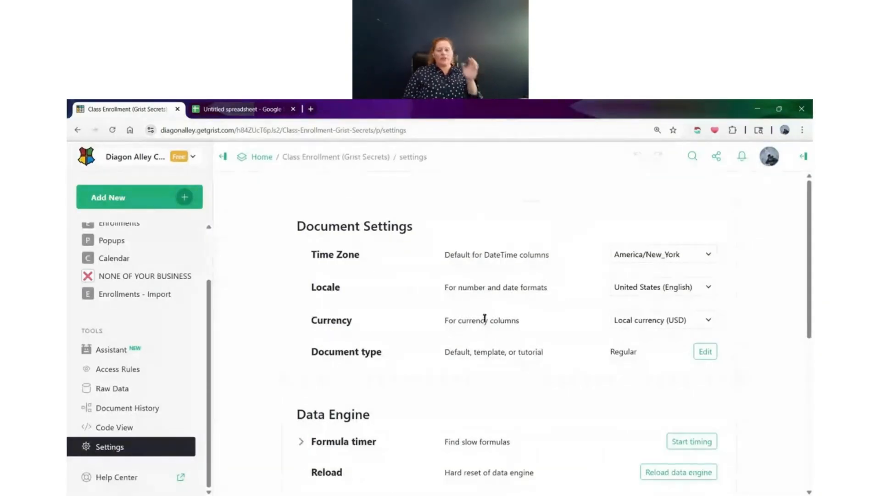
Run the formula timer from the Data Engine settings with the Time reload option
scroll(486, 314, down, 2)
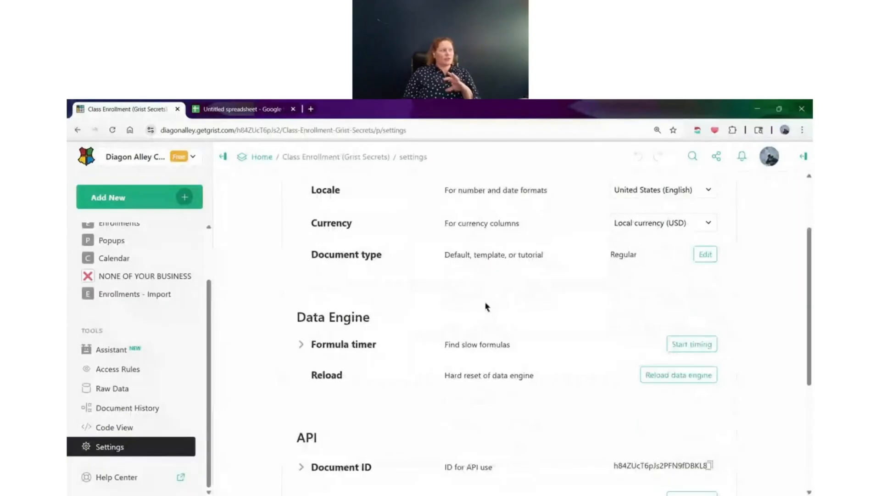
scroll(482, 305, down, 1)
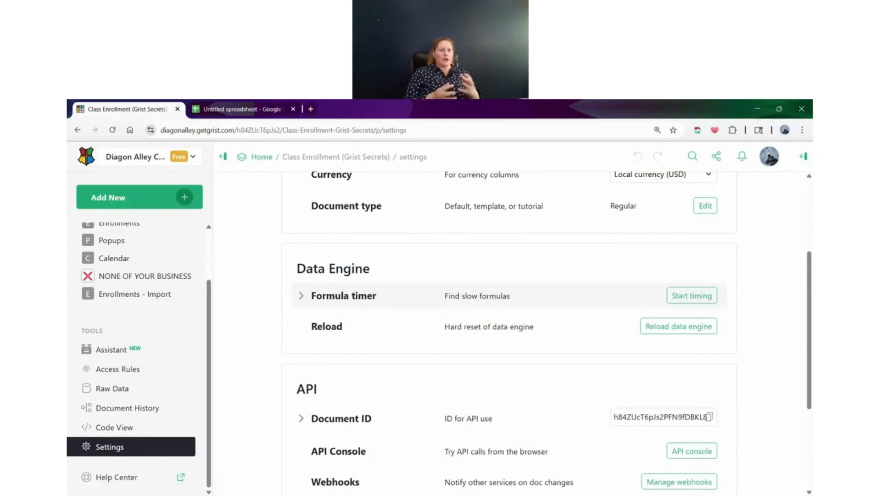
click(689, 299)
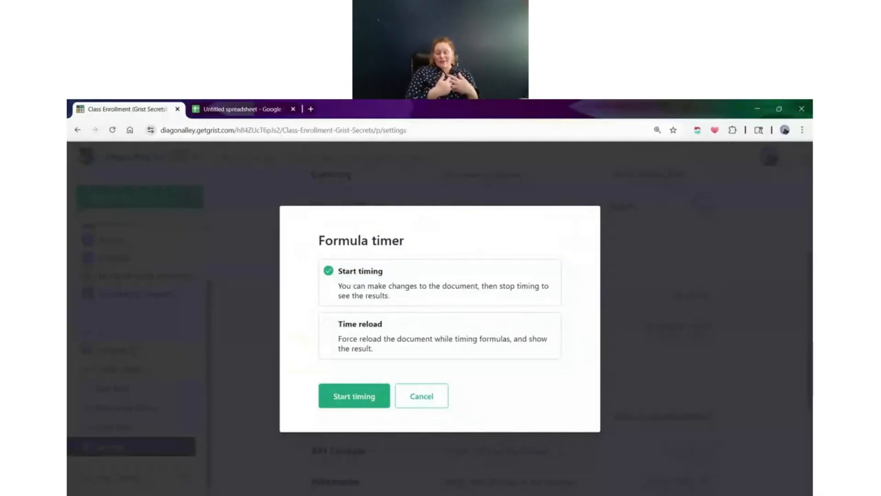
click(427, 334)
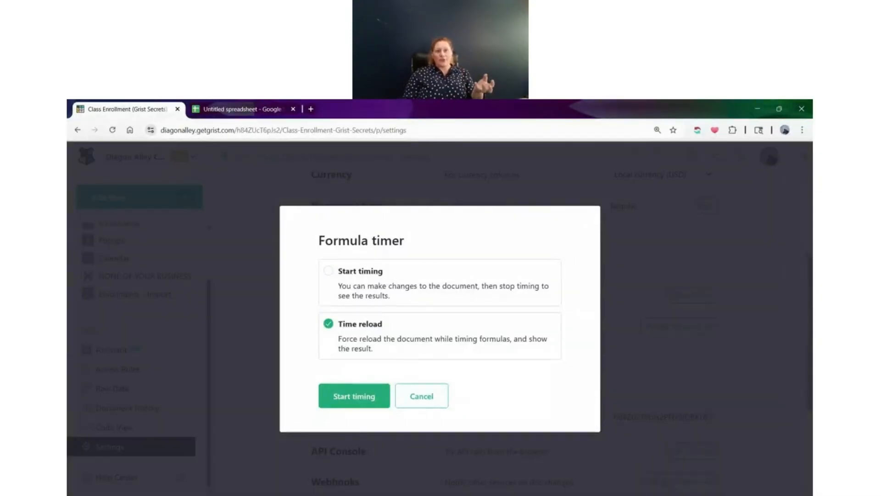
click(363, 400)
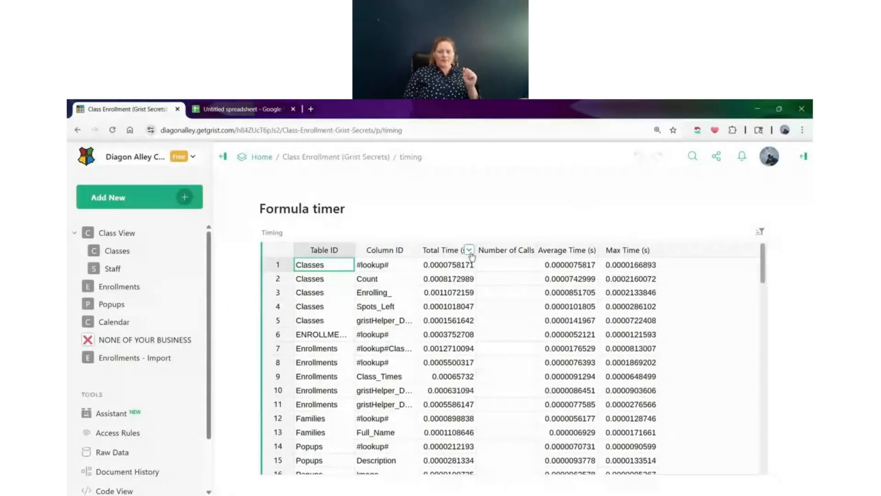
Sort the formula timing results by Total Time in descending order and widen the Table ID and Column ID columns to examine them
click(470, 251)
click(605, 187)
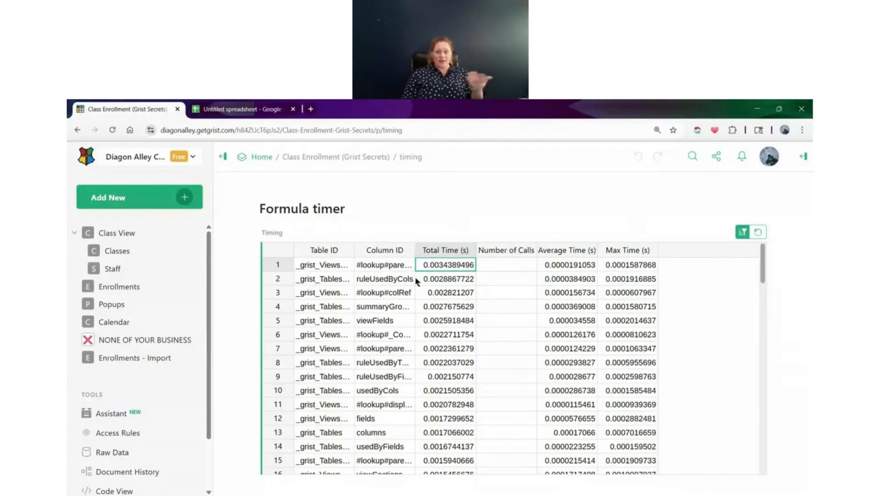
drag(354, 251, 398, 254)
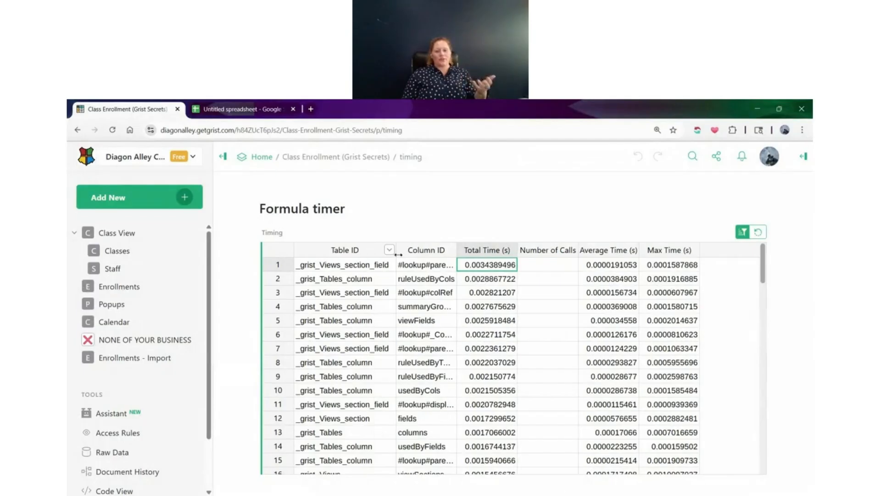
double_click(457, 250)
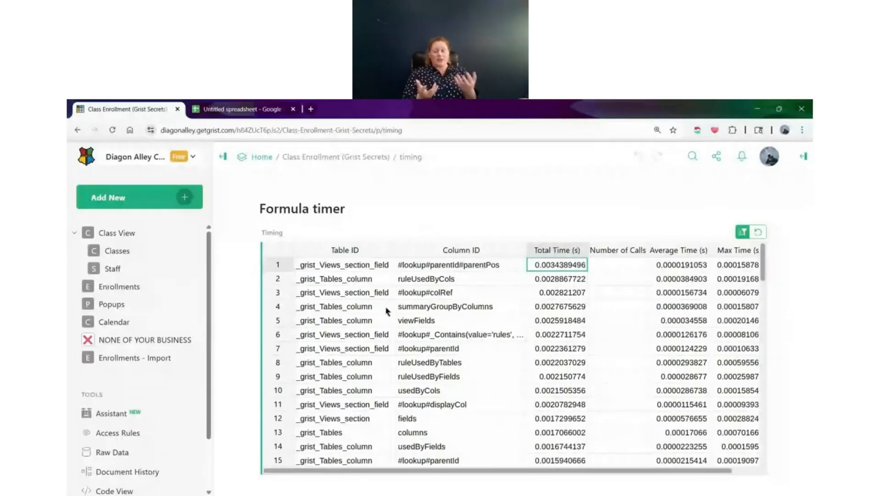
drag(354, 266, 461, 461)
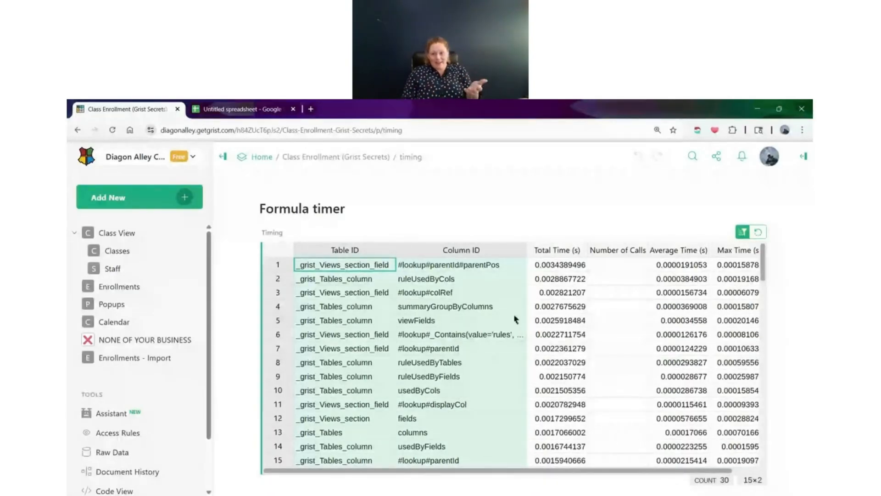
click(552, 251)
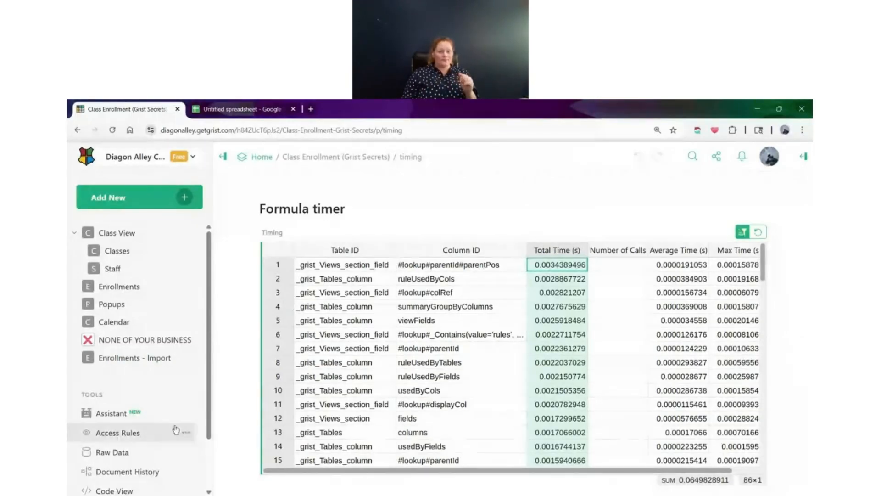
Return to the document's settings and perform a hard reload of the data engine
scroll(156, 395, down, 2)
click(121, 444)
scroll(515, 303, down, 4)
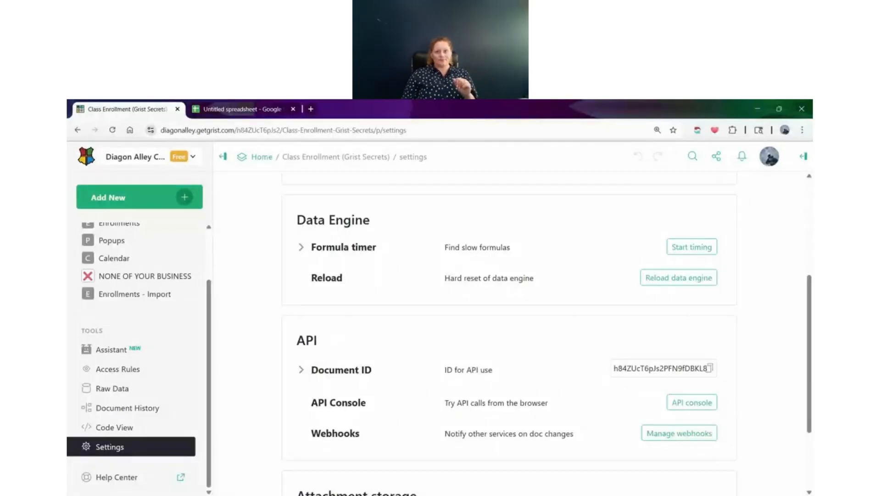
click(694, 282)
click(694, 280)
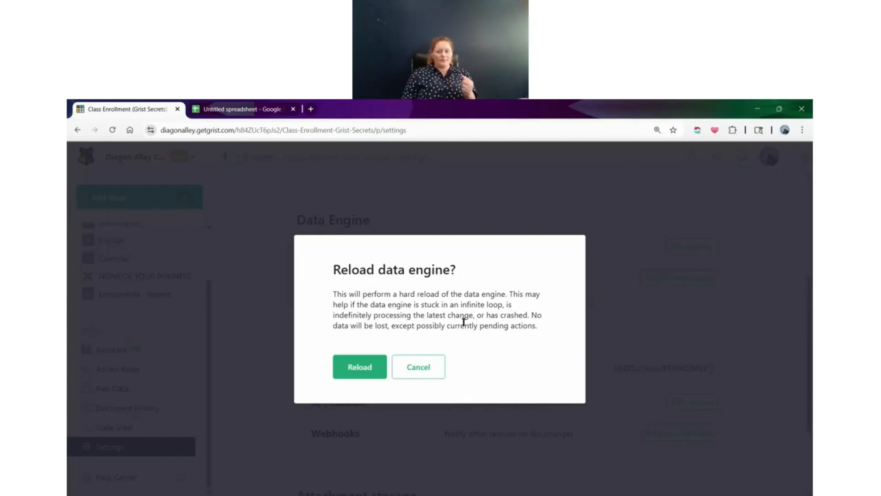
click(357, 367)
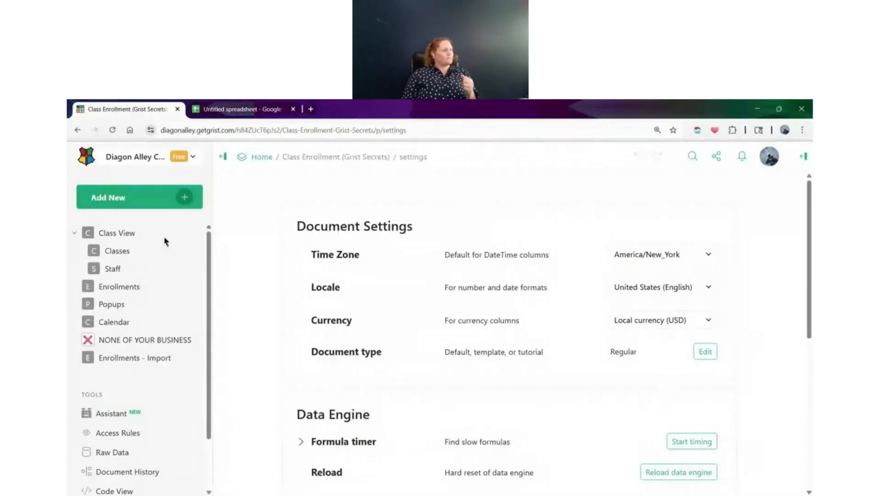
Review the API and attachment storage settings, including the Internal and External storage choices, and dismiss the list
scroll(422, 335, down, 5)
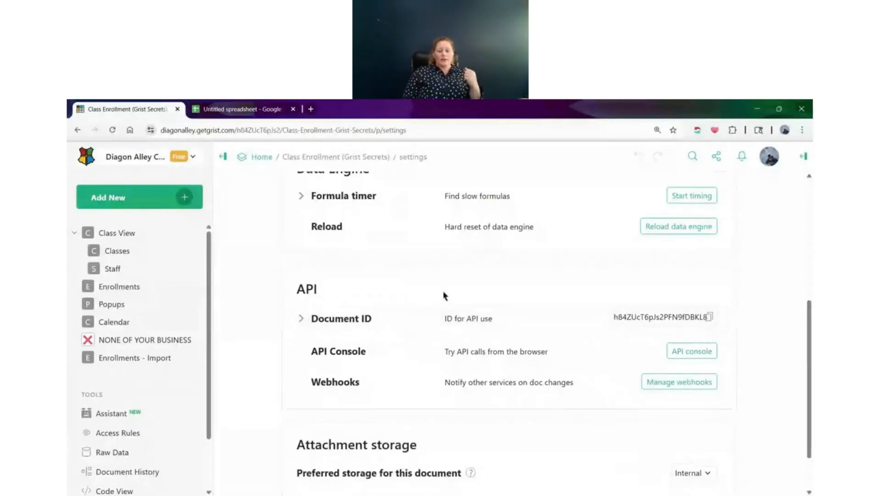
scroll(459, 349, down, 1)
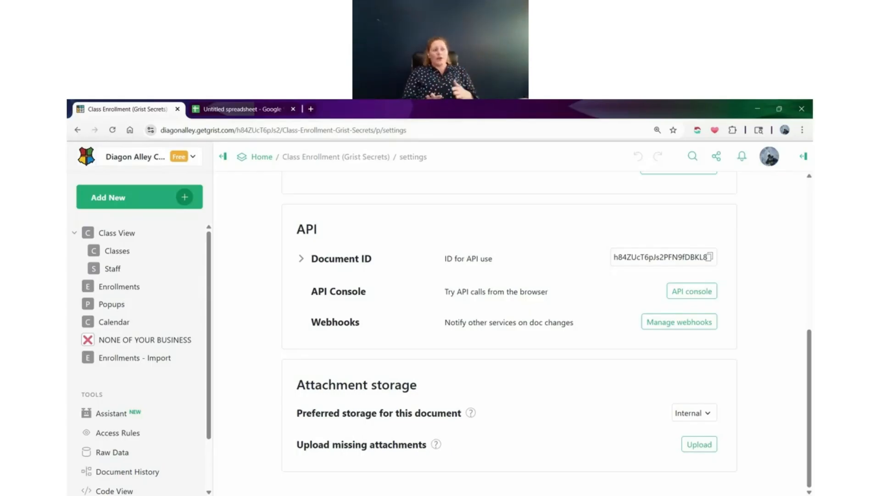
click(709, 413)
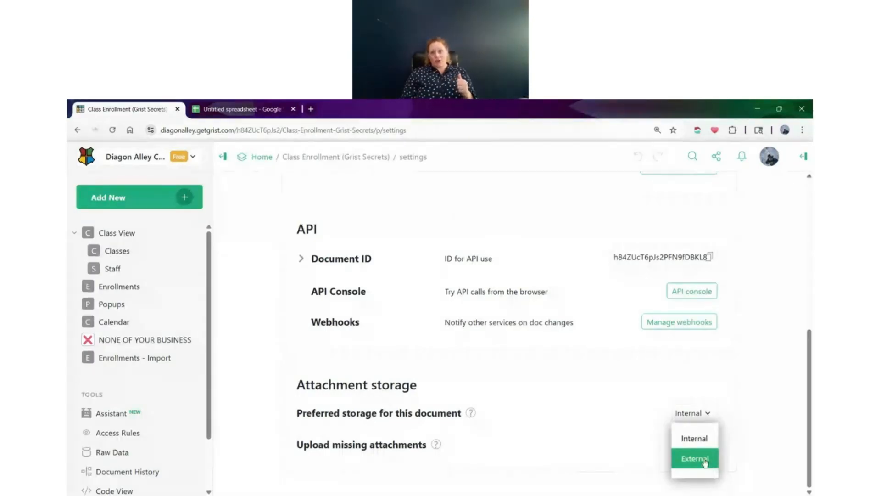
click(643, 424)
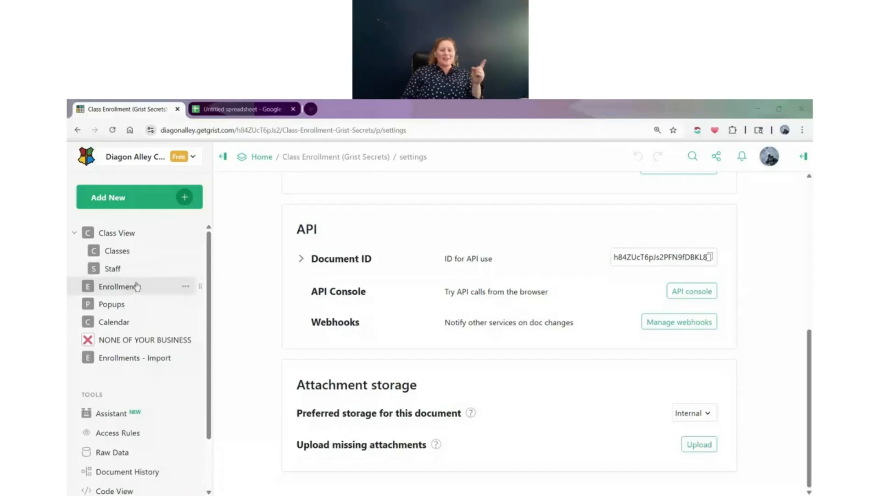
Open the document's Raw Data page and review its tables and usage figures
scroll(136, 289, down, 3)
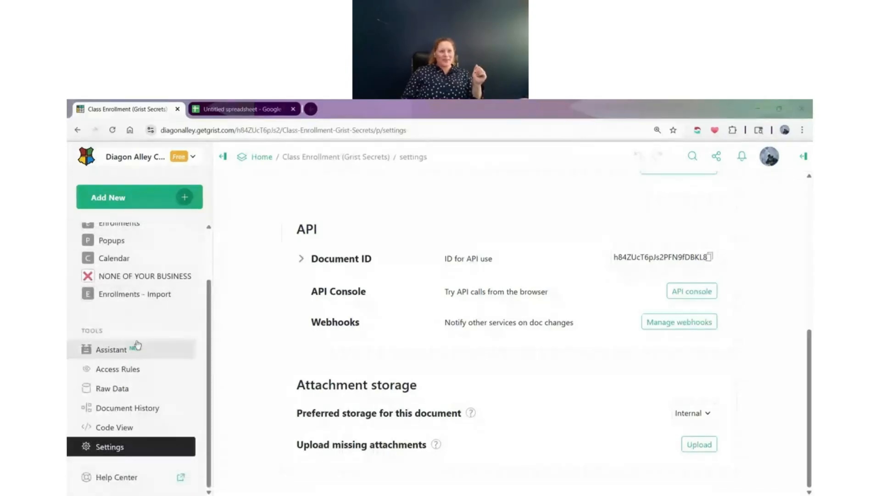
click(146, 398)
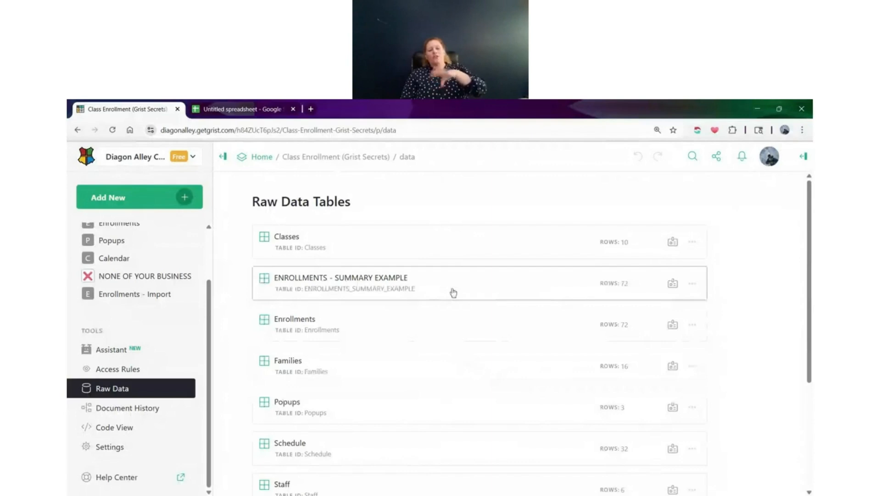
scroll(454, 292, down, 4)
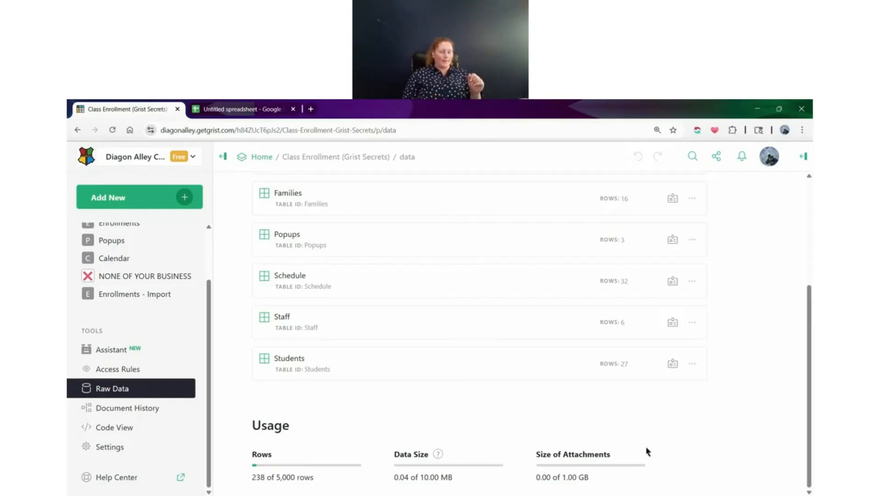
scroll(647, 448, up, 4)
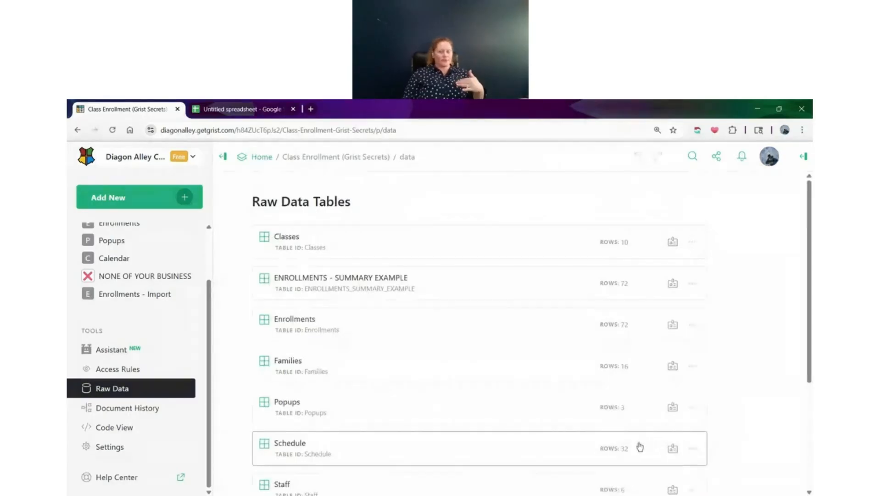
Review the options for duplicating the Classes table, including copying all its data, and cancel the duplication
click(693, 244)
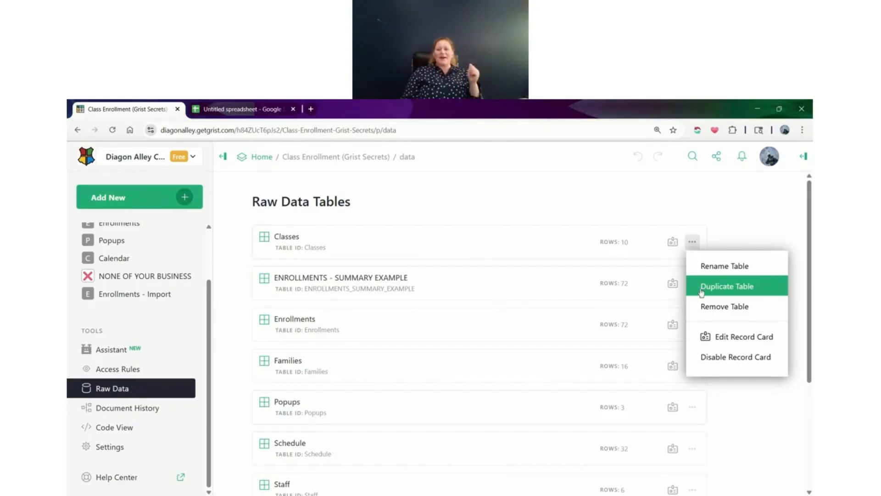
click(734, 292)
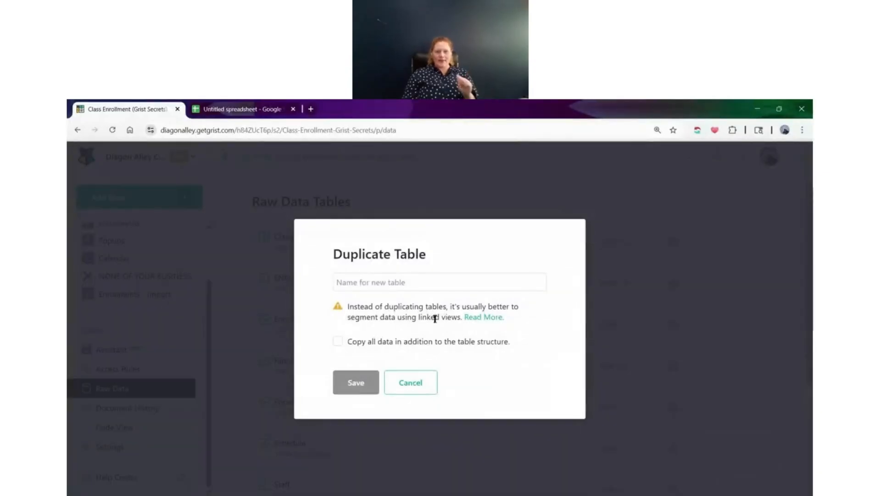
click(340, 344)
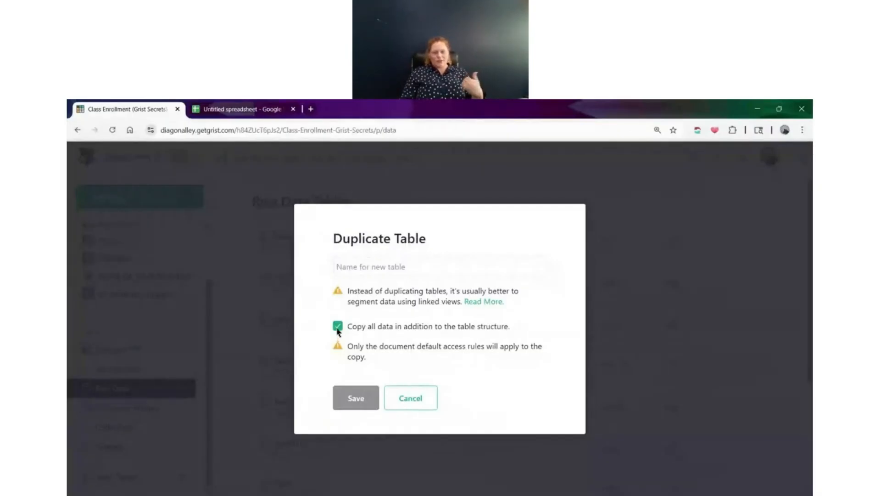
click(406, 398)
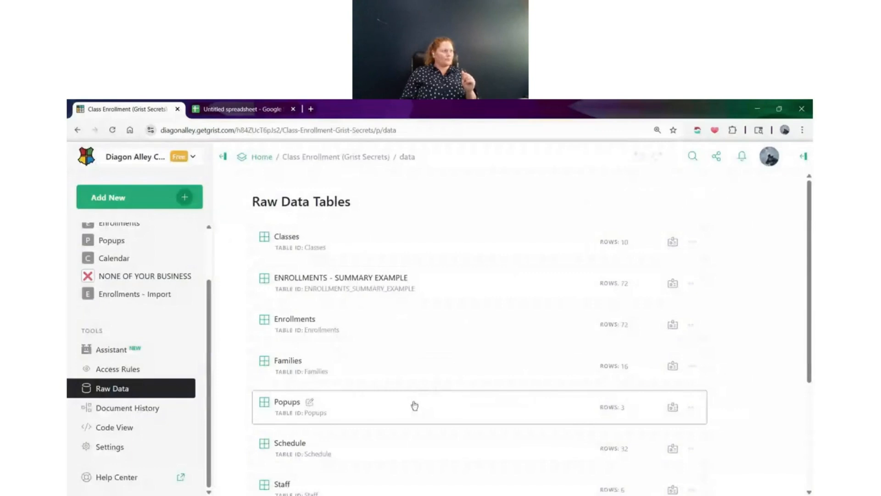
Check the Classes table's record card options, and view the first class as a card from the Class View page
click(692, 241)
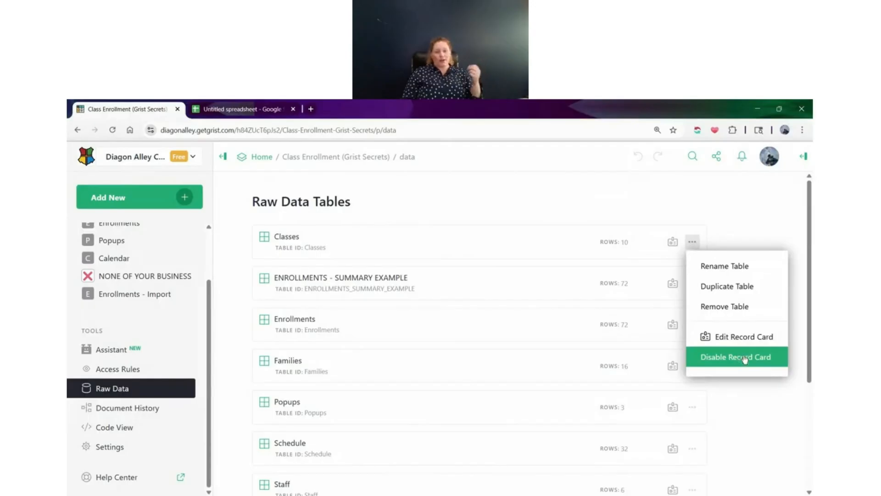
scroll(115, 311, up, 1)
scroll(115, 311, up, 1)
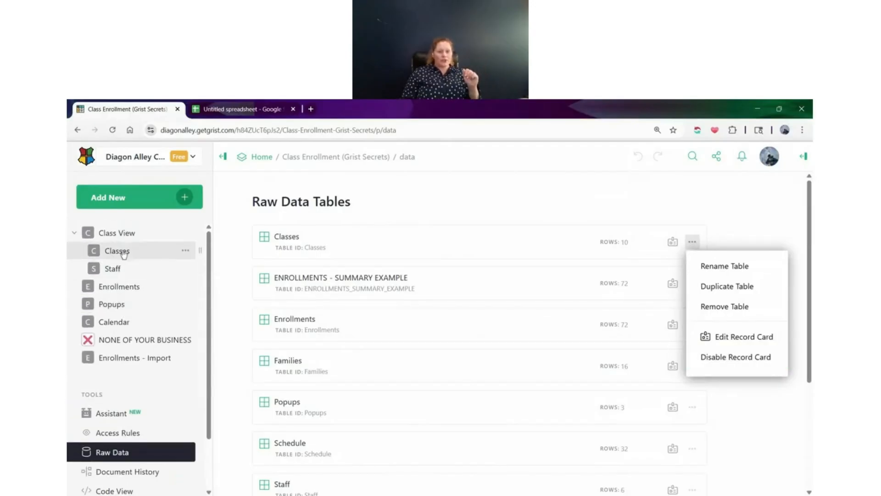
click(124, 238)
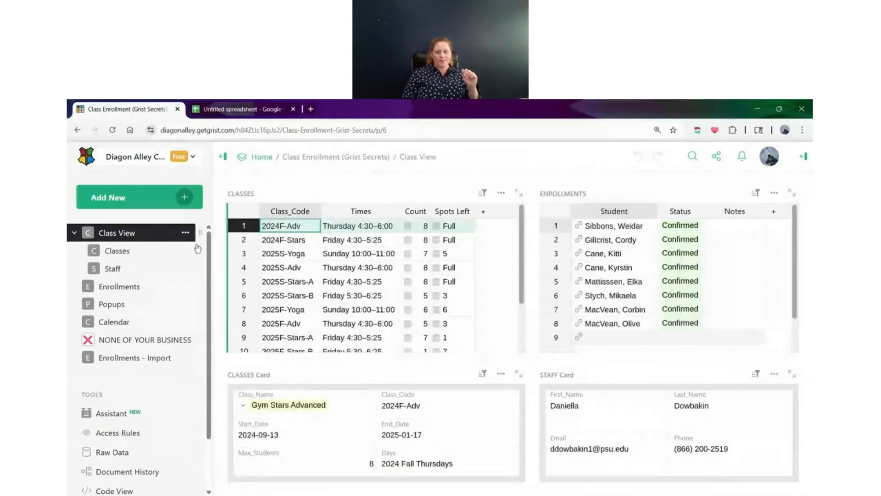
click(254, 225)
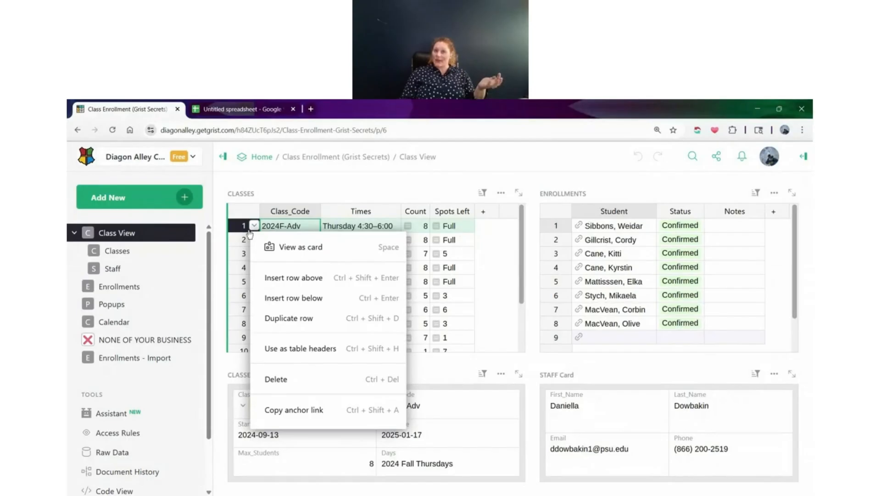
click(311, 257)
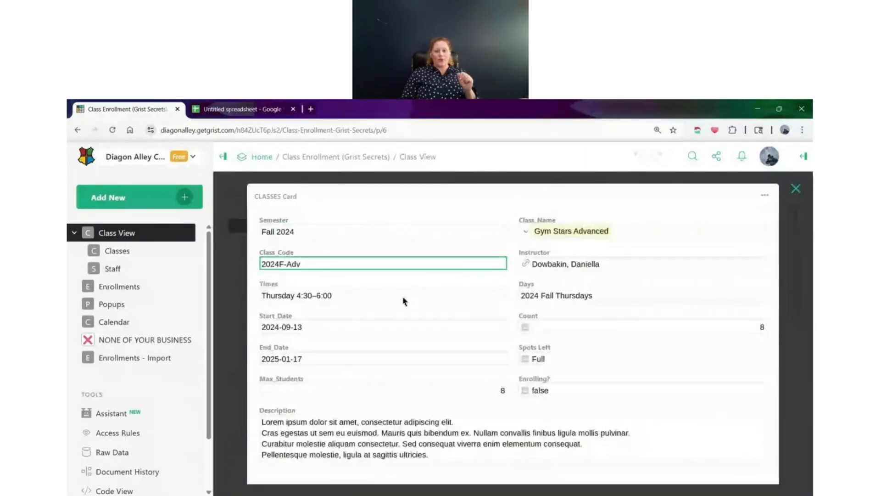
click(796, 189)
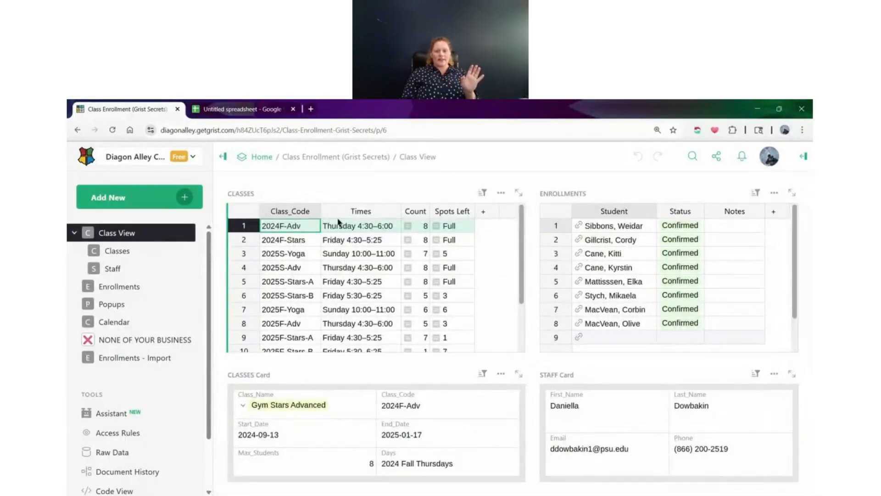
Select the first class row's cells, reopen that record as a card to examine its fields, and close it
drag(299, 230, 437, 231)
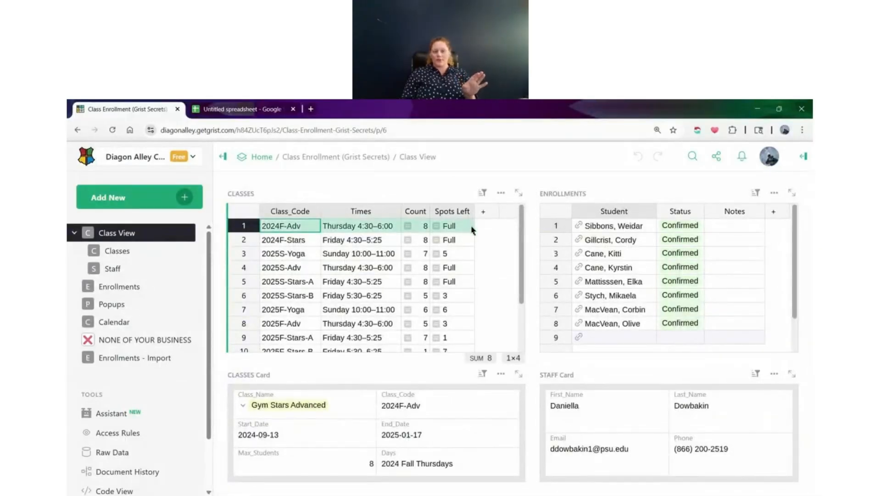
right_click(253, 228)
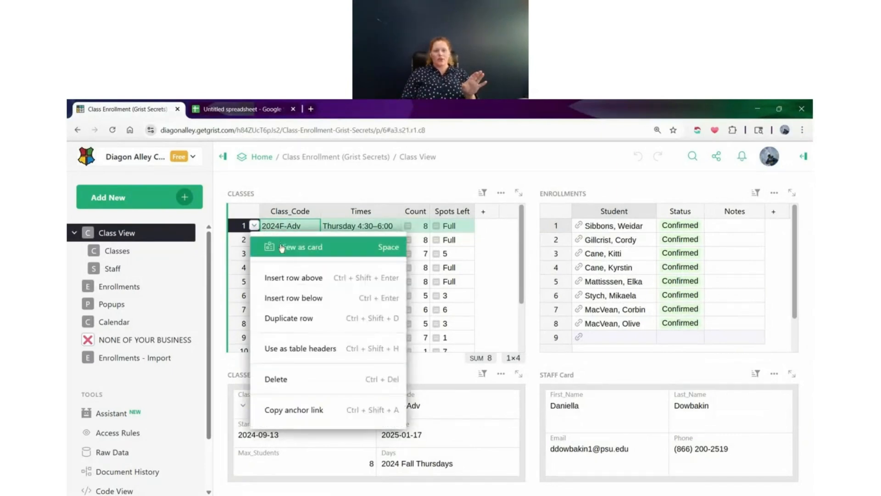
click(284, 235)
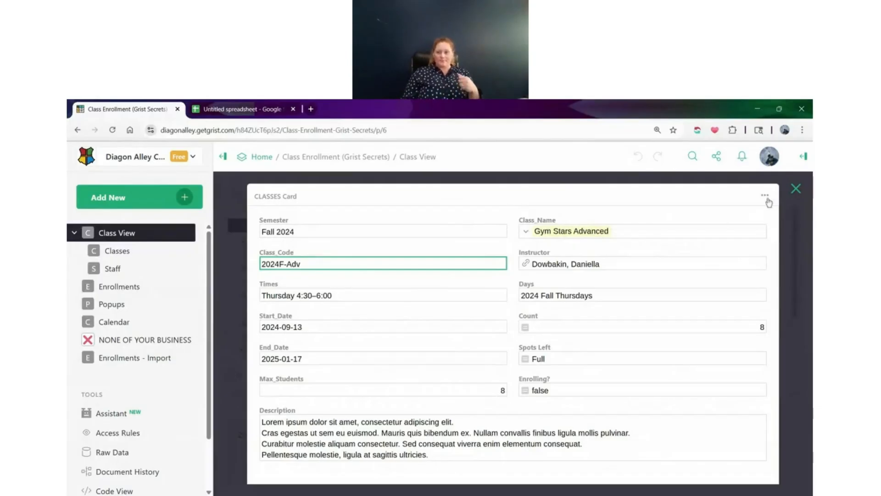
click(796, 189)
Edit the Classes record card layout with Semester, Class_Code, Class_Name and Instructor in one row and Times, Days, Start_Date and End_Date in the next
click(177, 451)
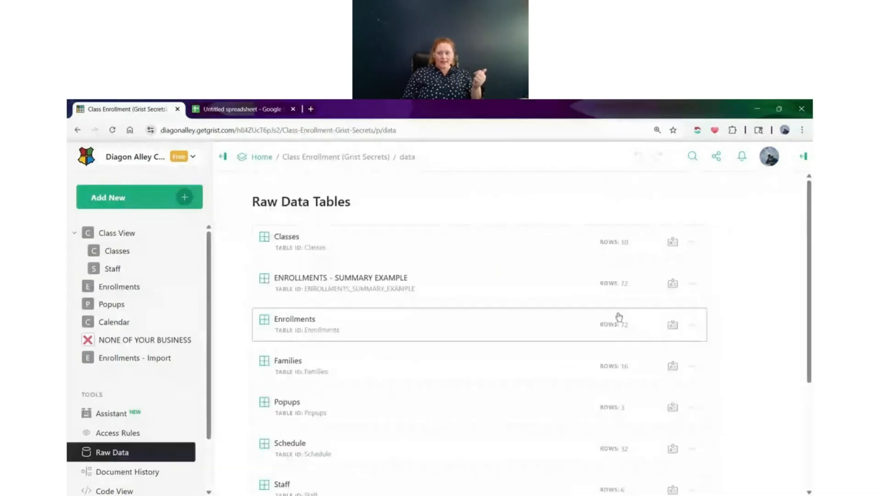
click(692, 242)
click(726, 339)
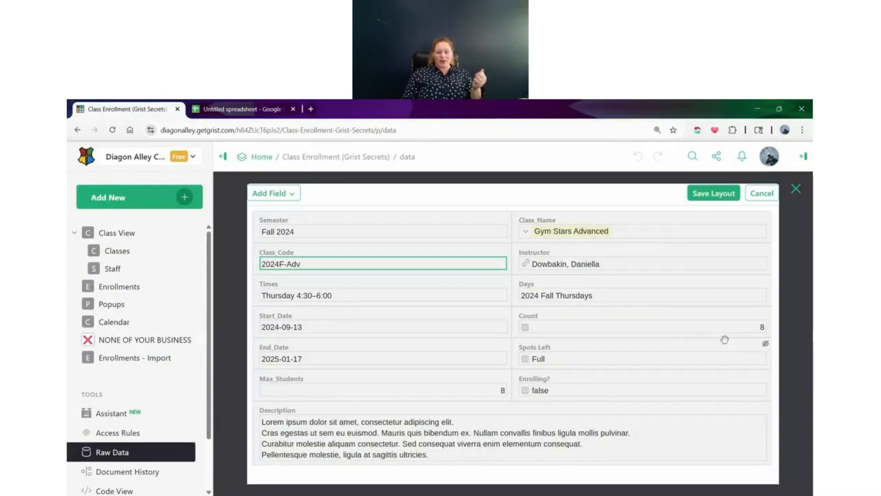
drag(429, 260, 469, 316)
drag(507, 269, 748, 225)
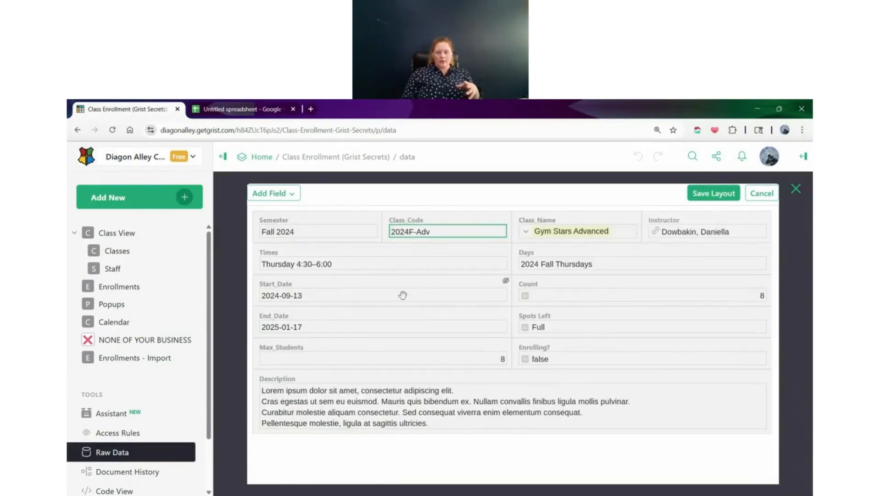
drag(413, 293, 753, 257)
drag(416, 327, 756, 255)
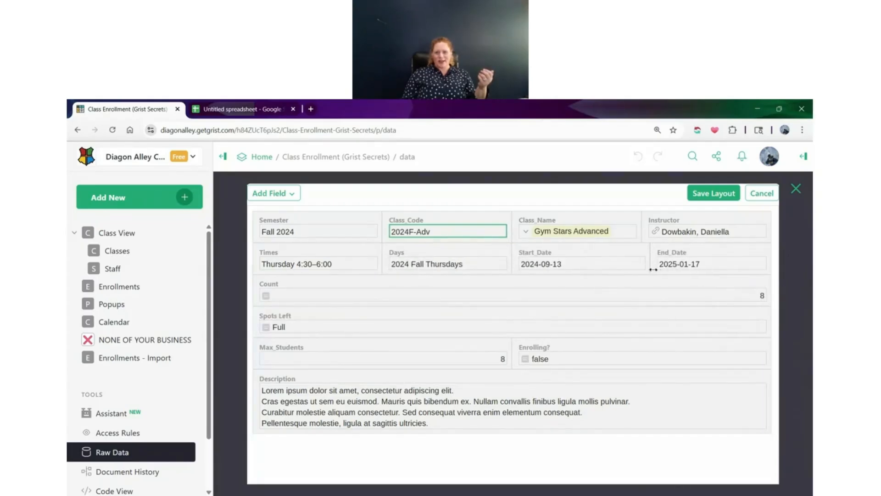
Arrange Count, Max_Students, Spots Left and Enrolling? in one row above Description and save the card layout
drag(387, 330, 685, 301)
drag(444, 328, 513, 290)
drag(536, 327, 745, 285)
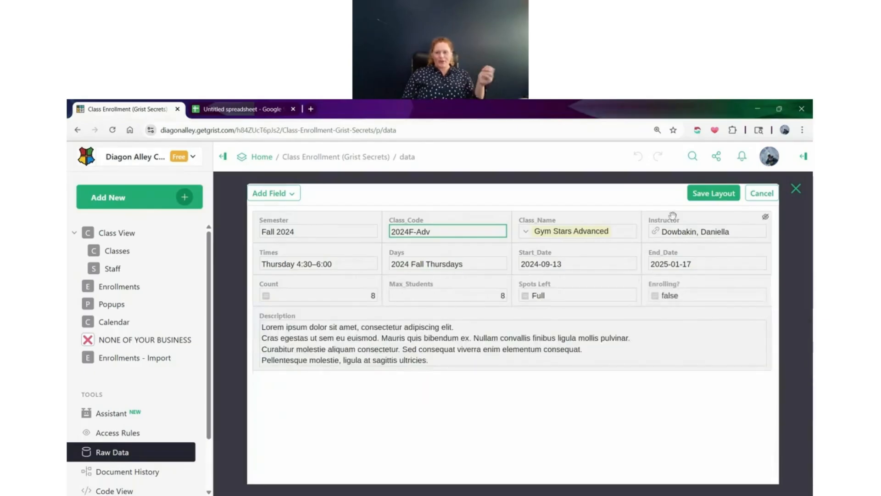
click(717, 197)
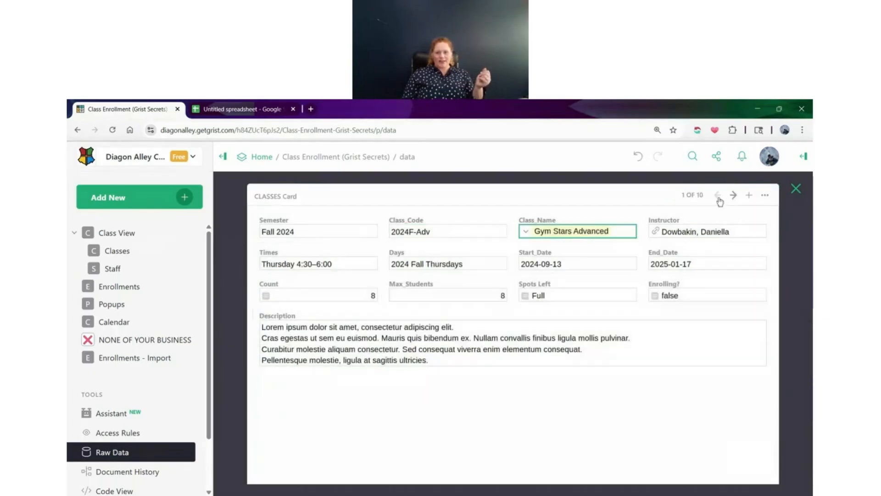
Preview the Compact theme on the Classes record card, set the theme to Blocks and close the card
click(803, 161)
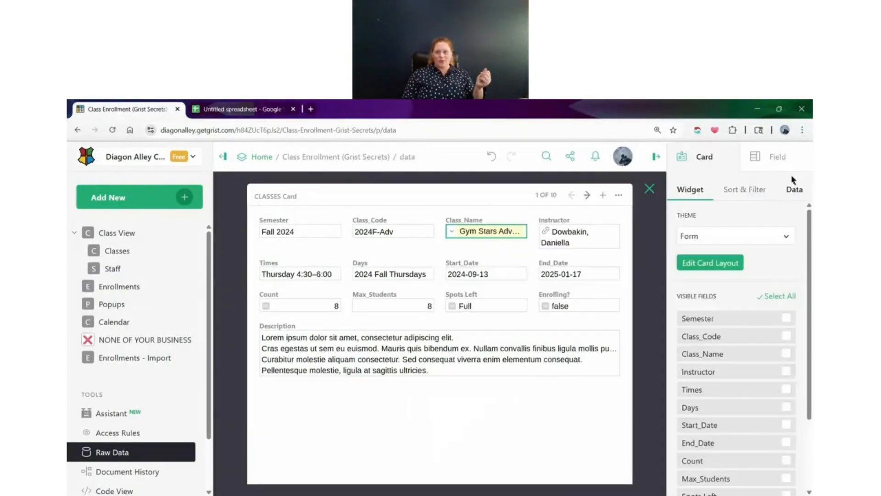
click(727, 234)
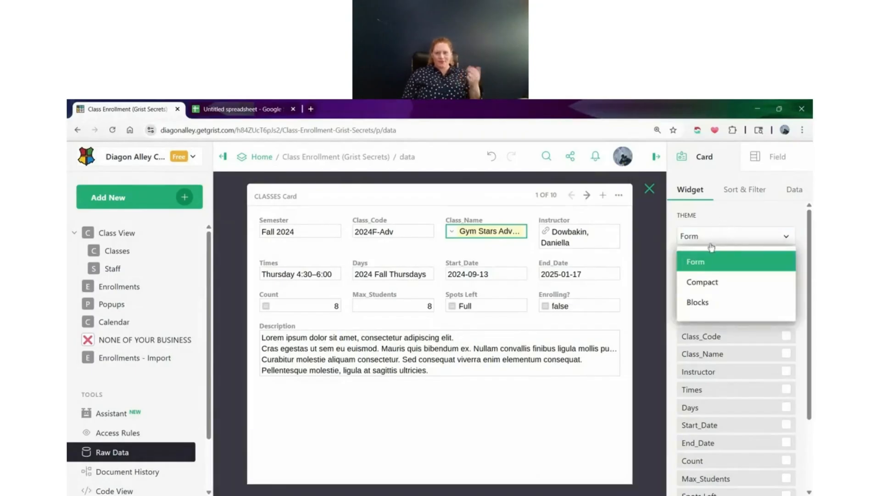
click(710, 279)
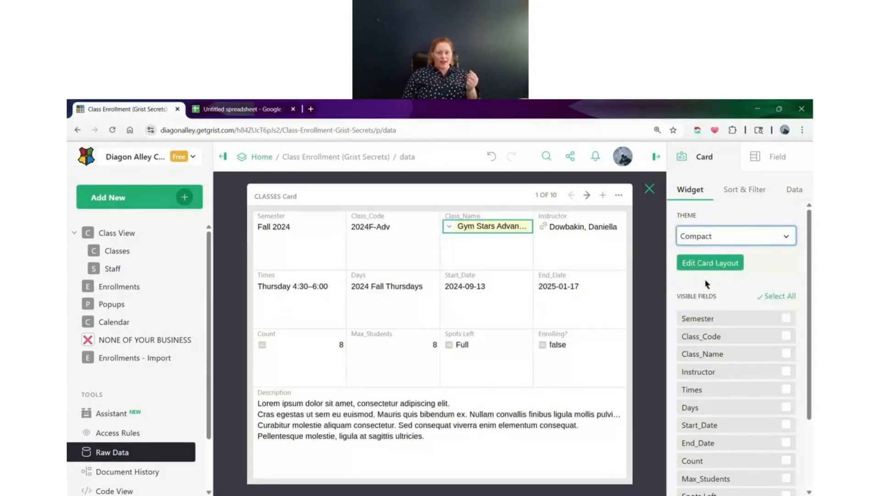
click(726, 236)
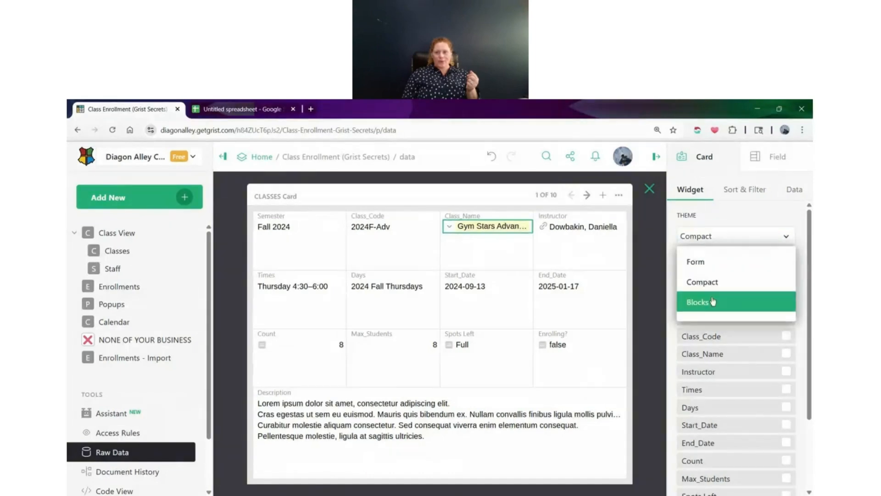
click(715, 301)
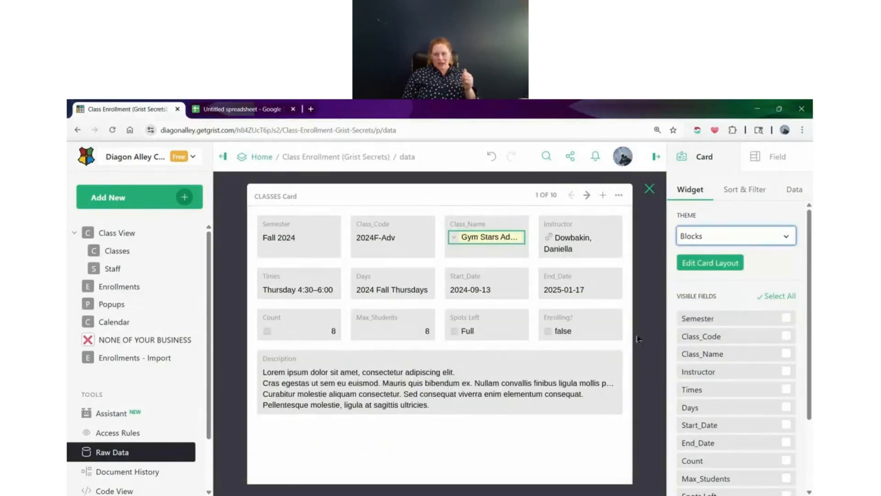
click(650, 189)
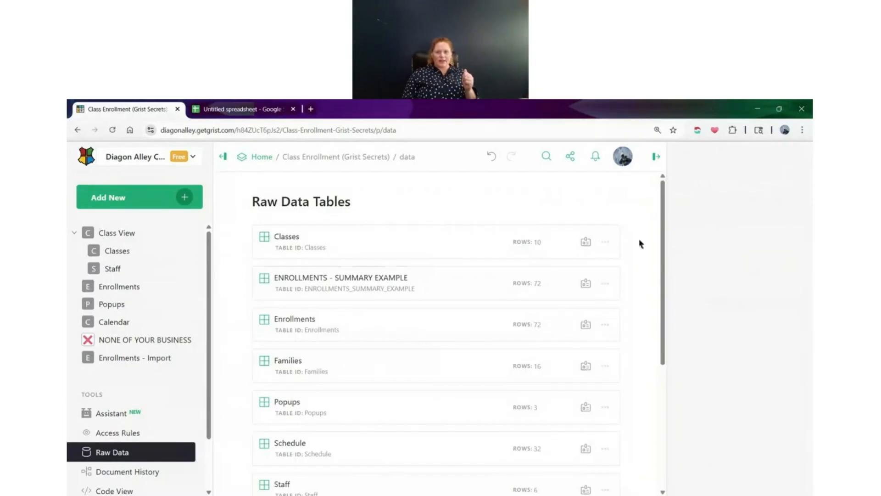
Review the restyled record card of the first class from the Class View page and close it
click(129, 233)
key(space)
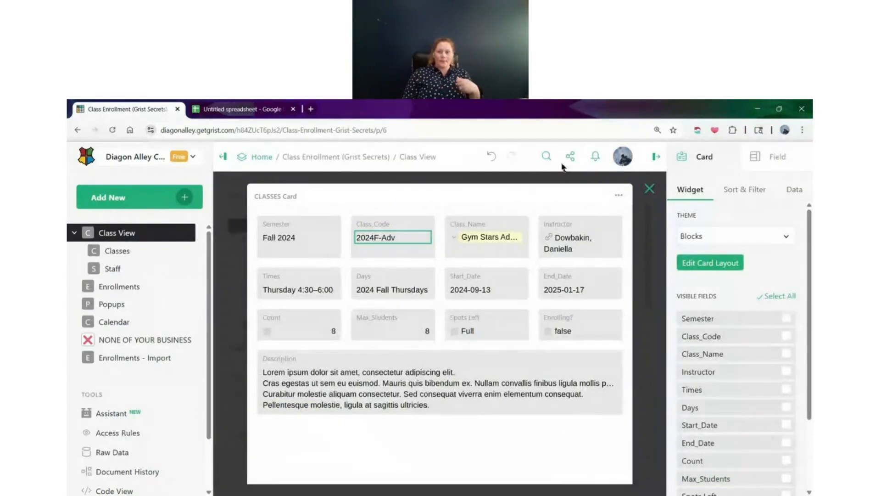
click(650, 189)
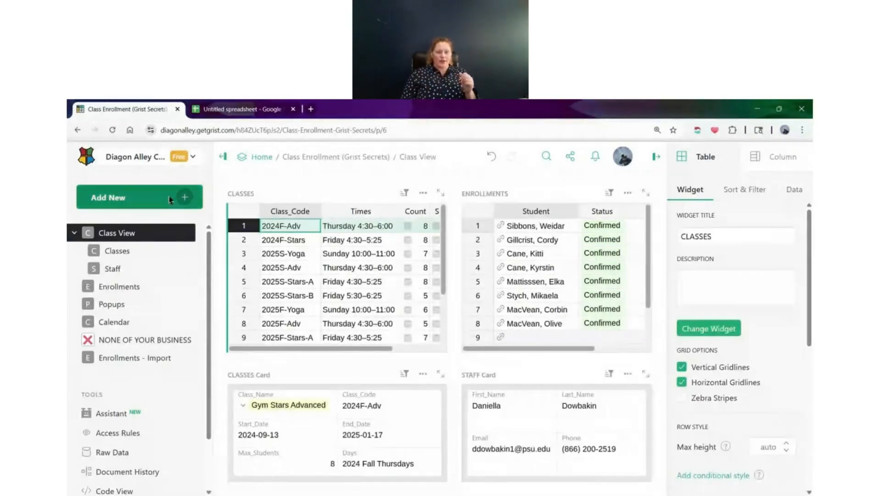
Add a Card widget showing the Classes data to the Class View page, and expand it to review its layout
click(119, 198)
click(170, 251)
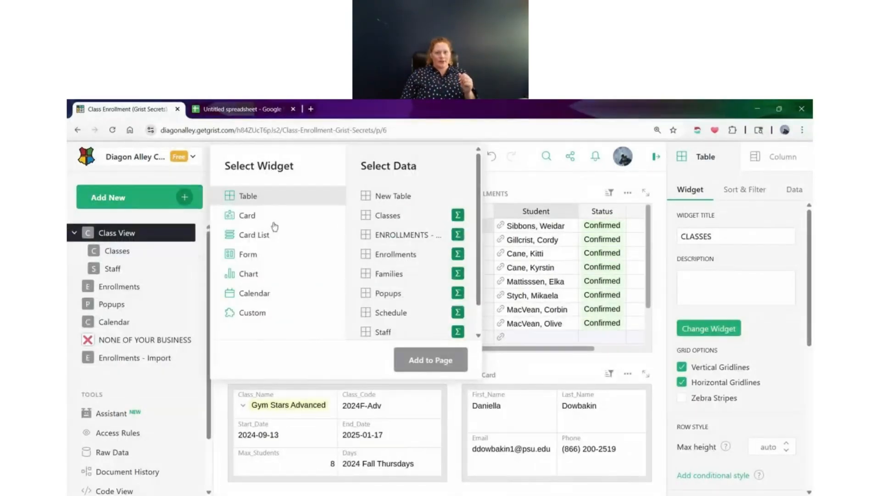
click(257, 215)
click(392, 215)
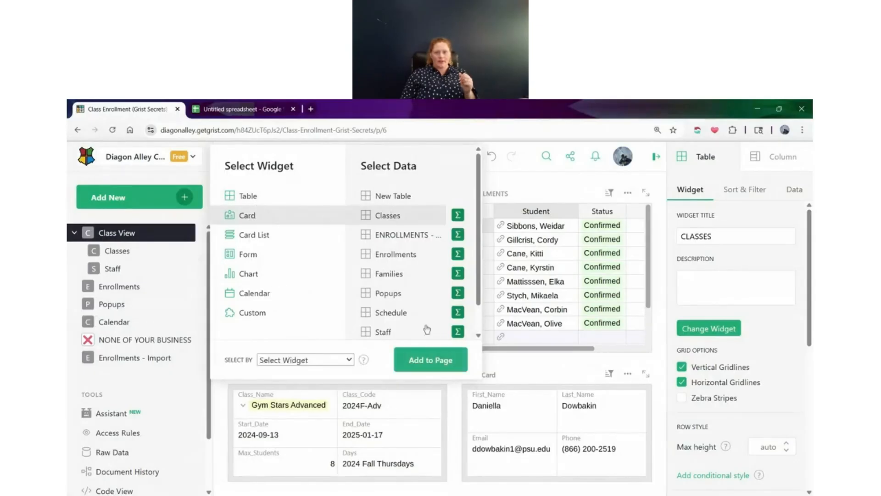
click(421, 360)
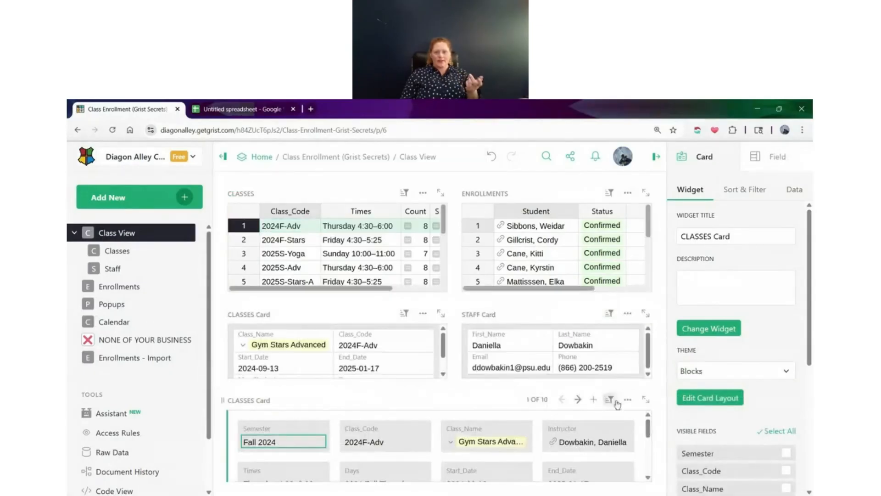
click(644, 400)
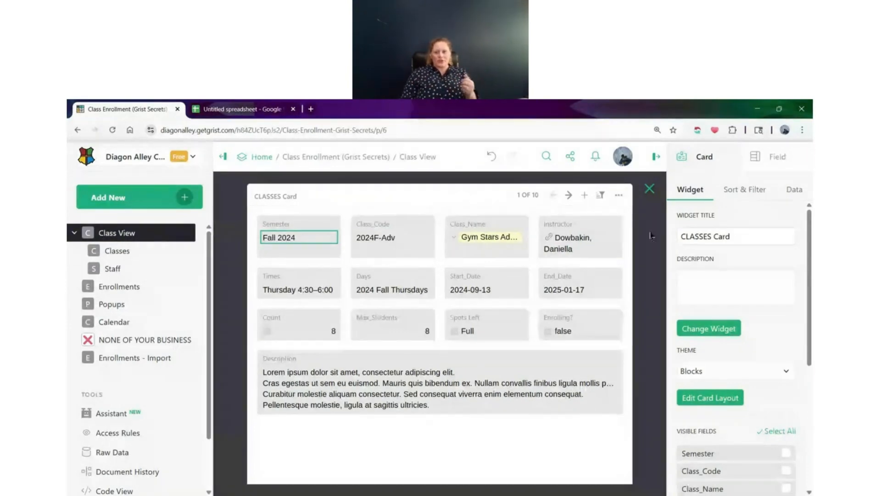
click(649, 189)
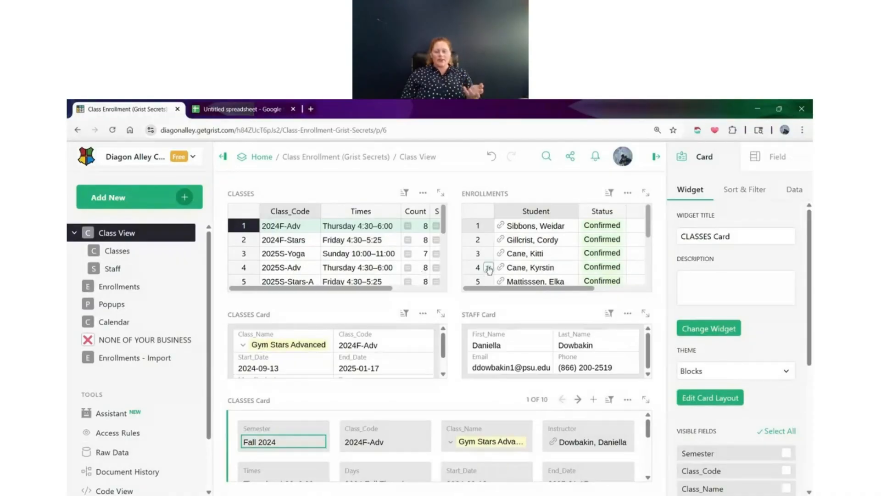
Expand the ENROLLMENTS table, view its first record as a card, and return to the page
click(645, 192)
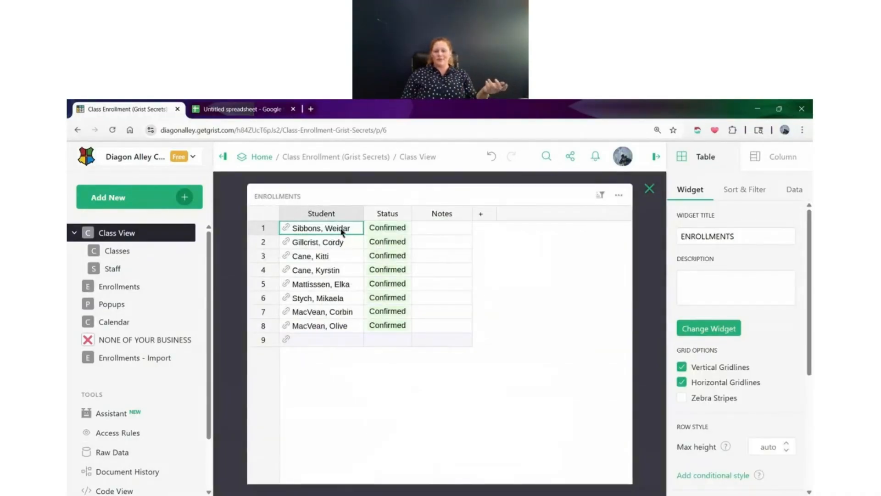
click(260, 231)
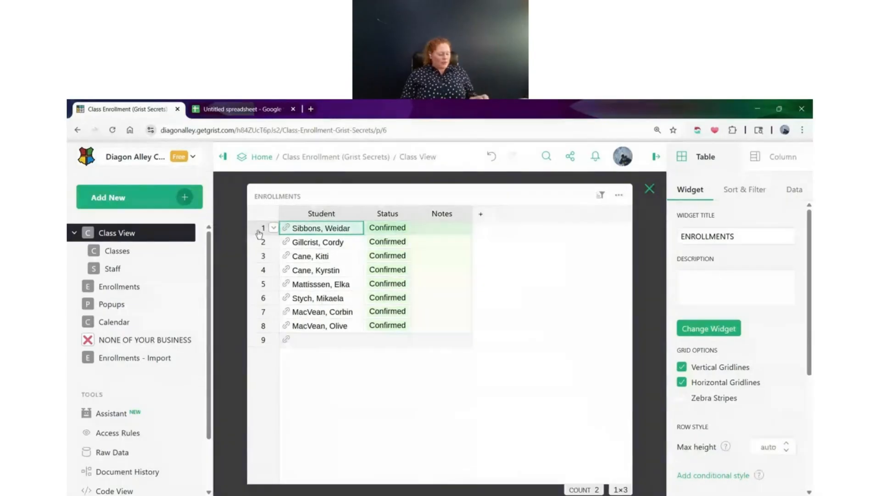
click(274, 228)
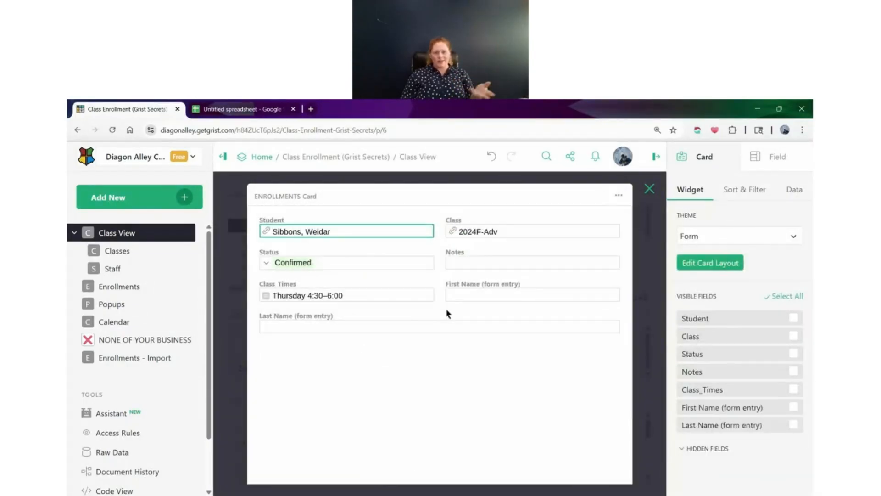
click(649, 188)
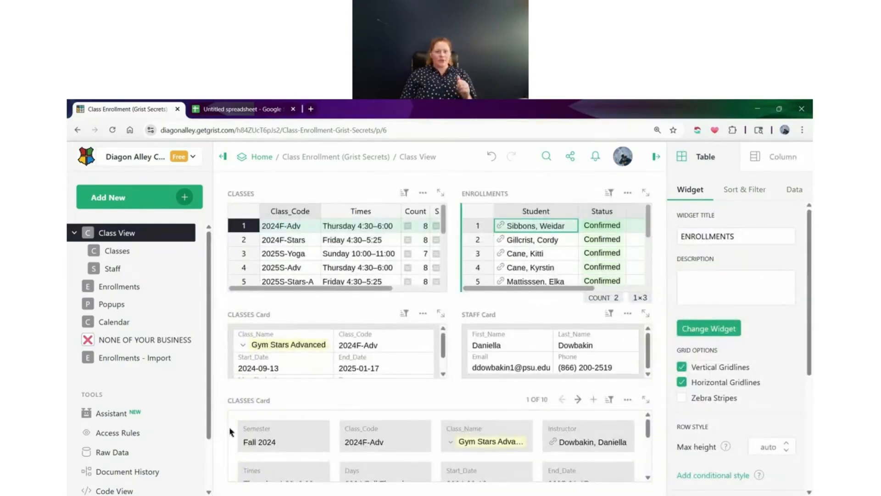
Disable the record card for the Enrollments table in Raw Data and return to the Class View page
click(133, 454)
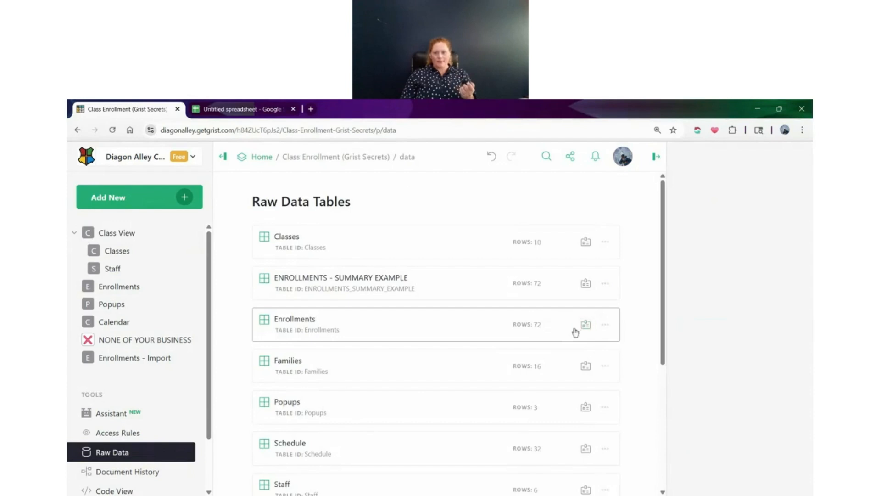
click(605, 326)
click(651, 439)
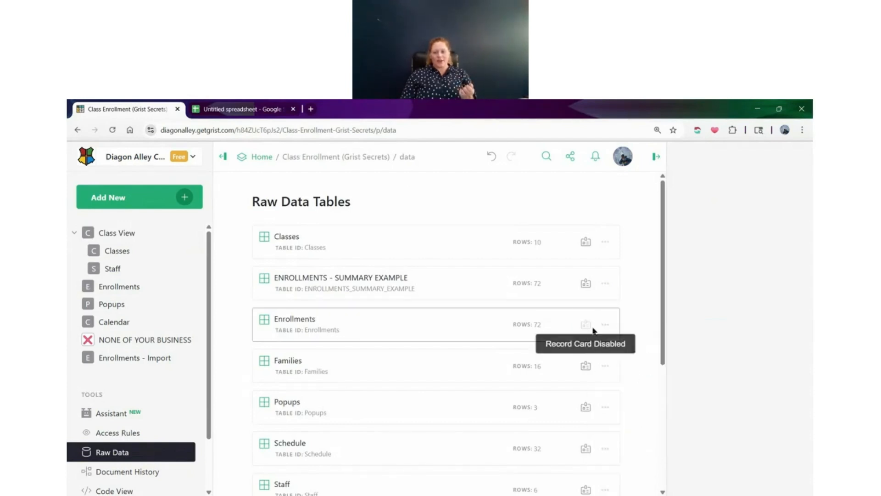
click(118, 233)
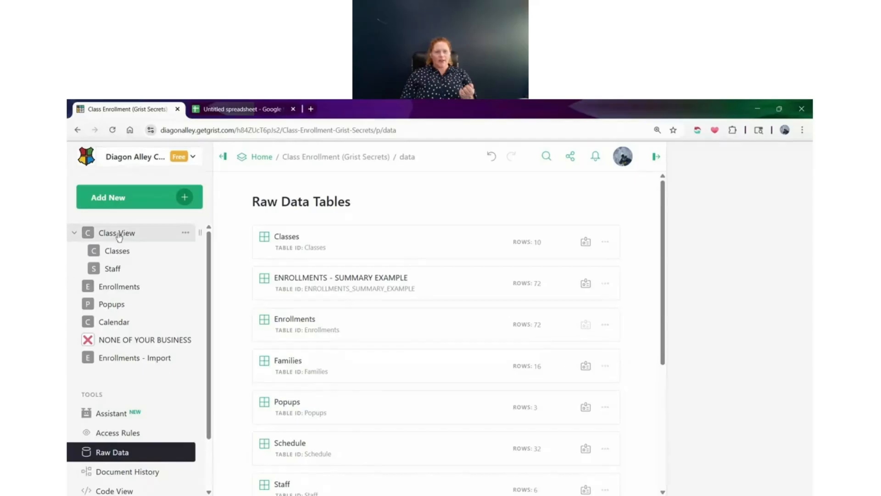
Check the row options of the first enrollment for the record card command, and collapse the page navigation
click(488, 225)
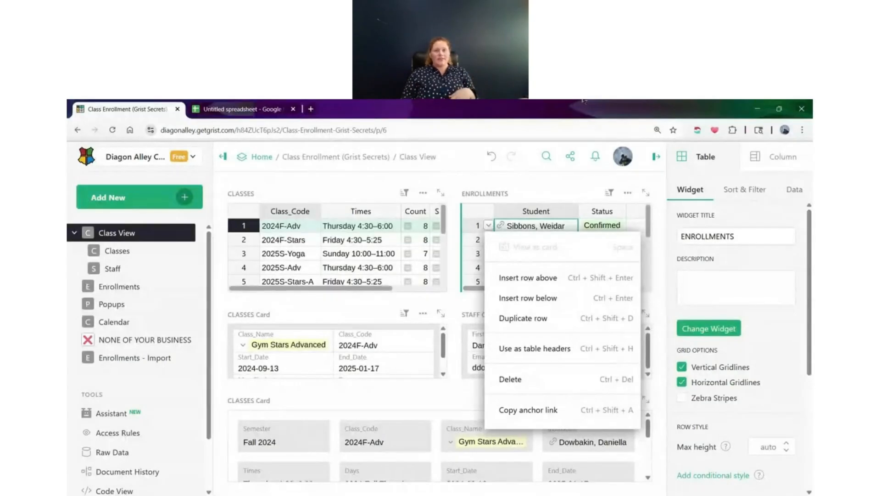
click(383, 194)
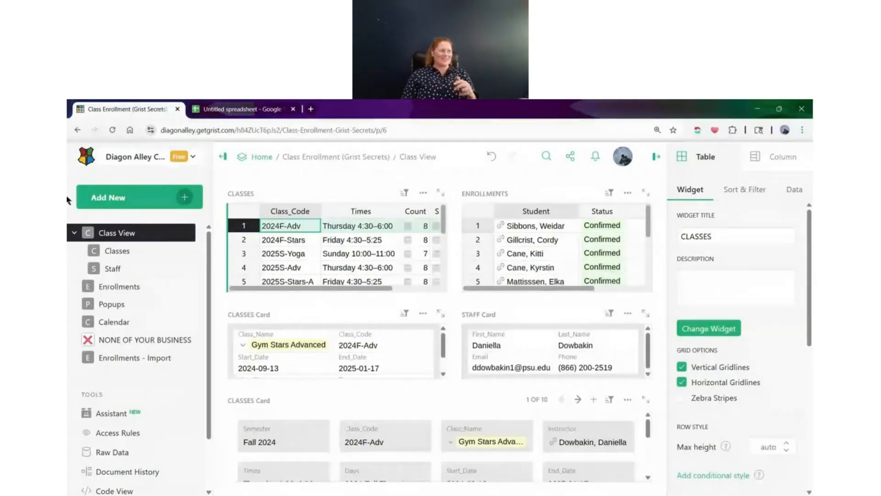
click(223, 156)
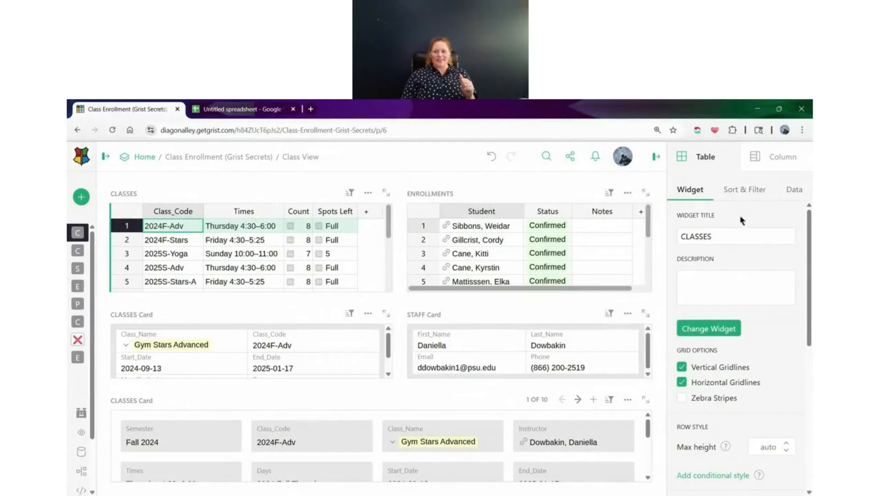
Retitle the CLASSES table widget on the Class View page as ALL CLASSES
click(716, 240)
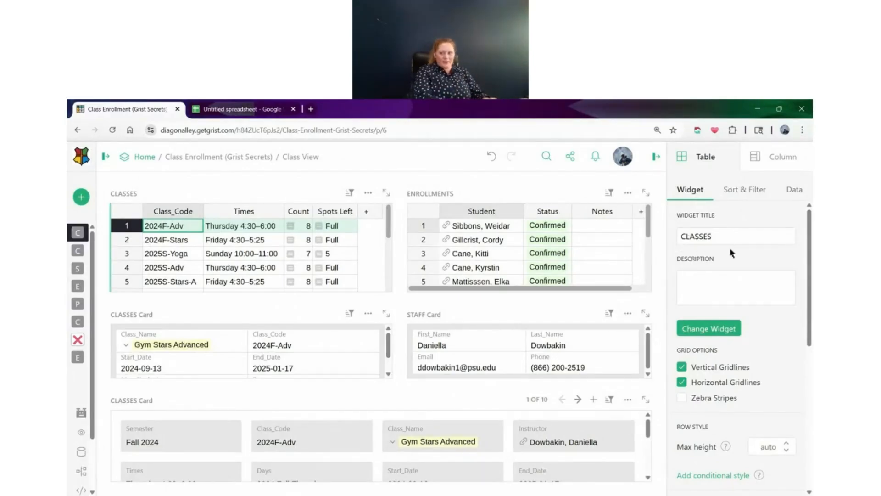
text(ALL)
key(Return)
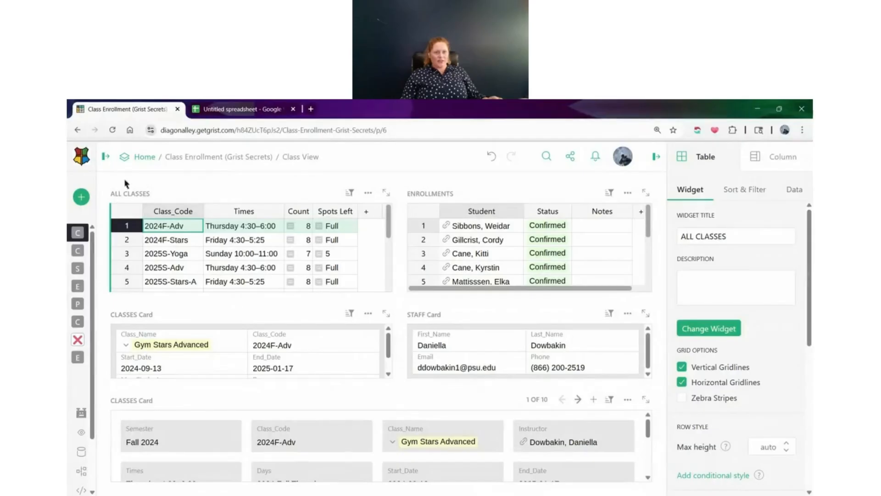
Review the data table name and widget title settings of the ALL CLASSES table widget
click(144, 197)
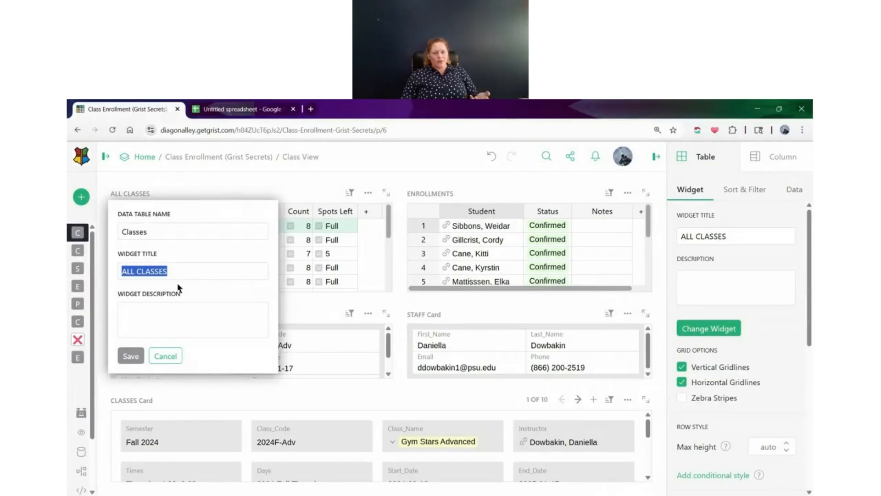
drag(181, 273, 121, 271)
click(154, 240)
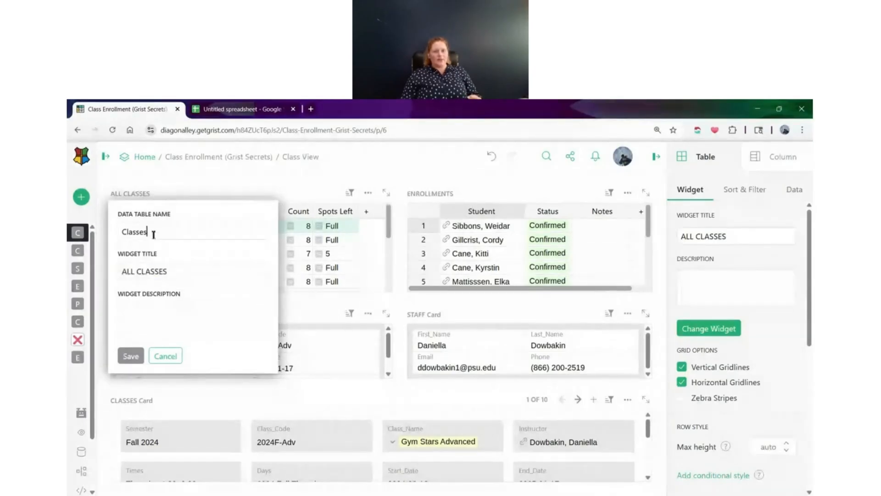
click(105, 245)
click(130, 193)
click(147, 233)
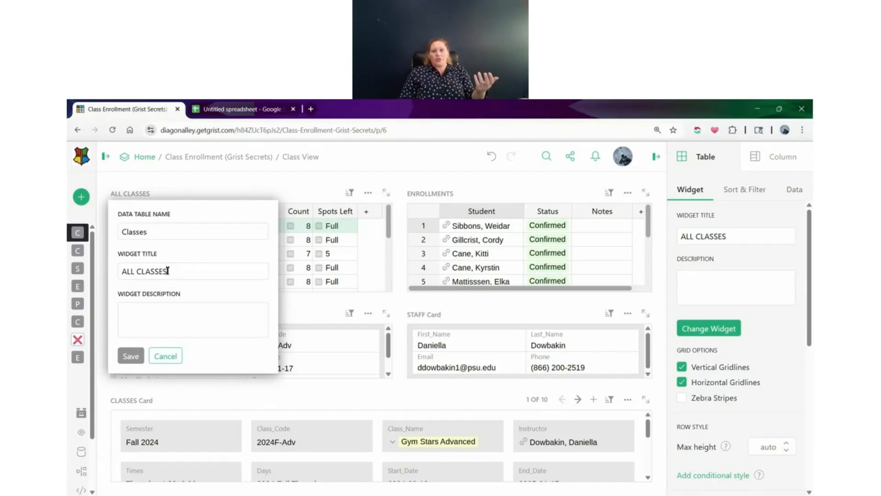
click(162, 266)
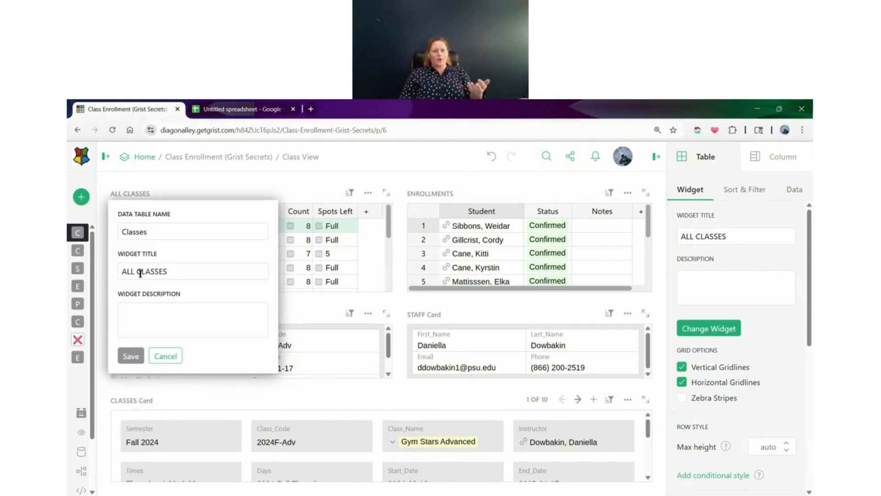
Change the title of the ALL CLASSES table widget to CURRENT CLASSES, keeping the data table name as is
double_click(133, 270)
text(c)
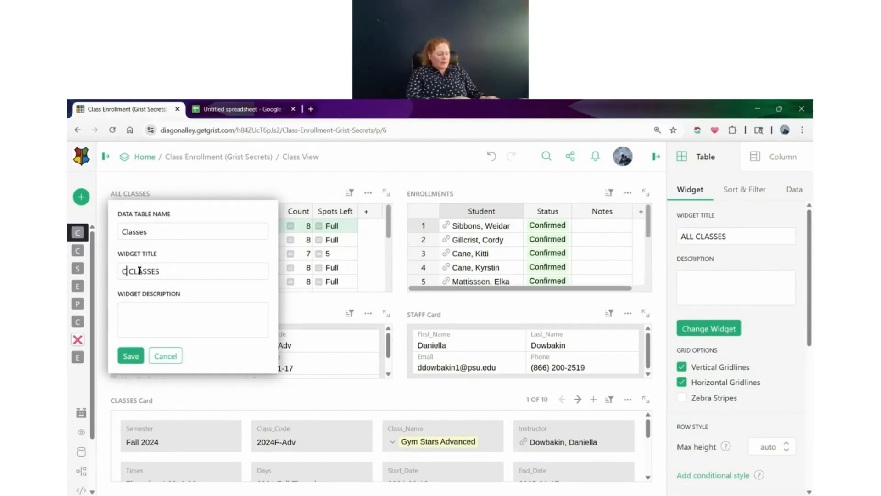
text(URRENT)
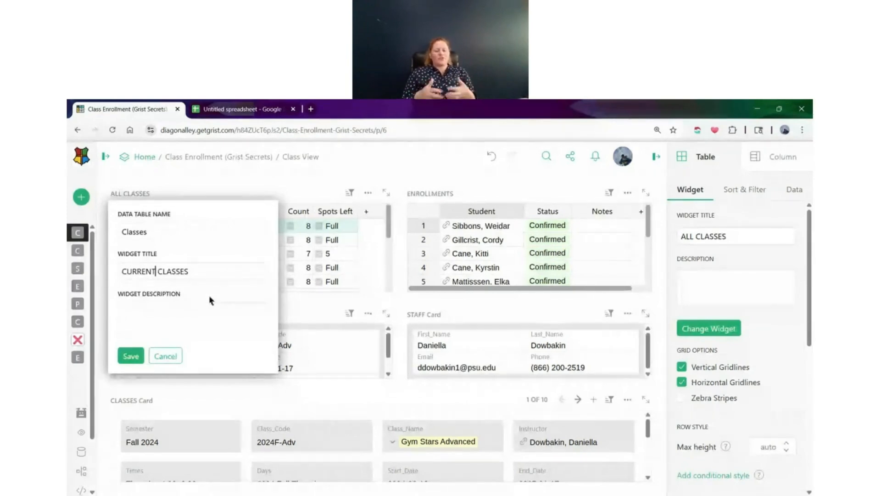
drag(236, 283, 226, 298)
click(191, 316)
click(754, 276)
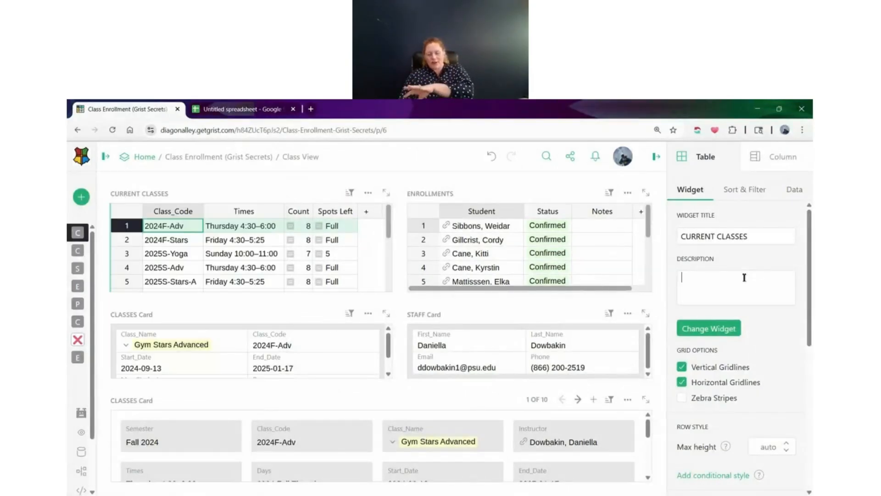
Add the description "CLASSES OFFERED THIS SEMESTER" to the CURRENT CLASSES widget and view its info tooltip
click(145, 194)
click(703, 303)
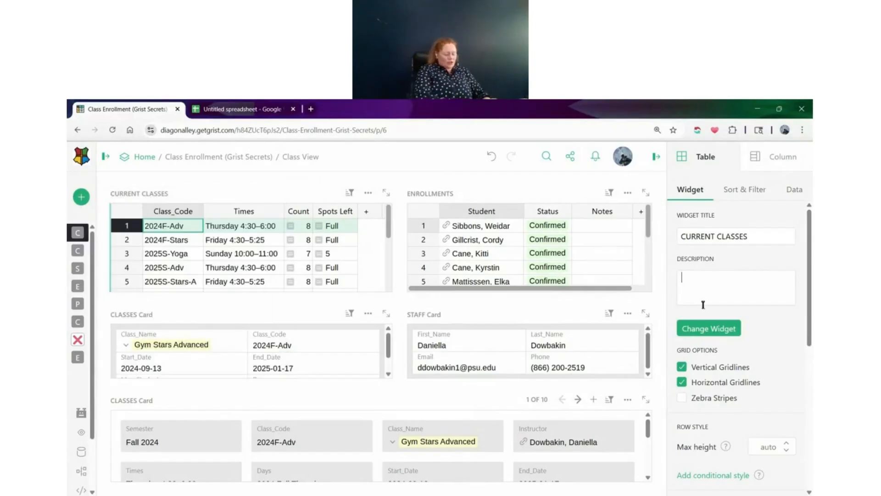
text(C)
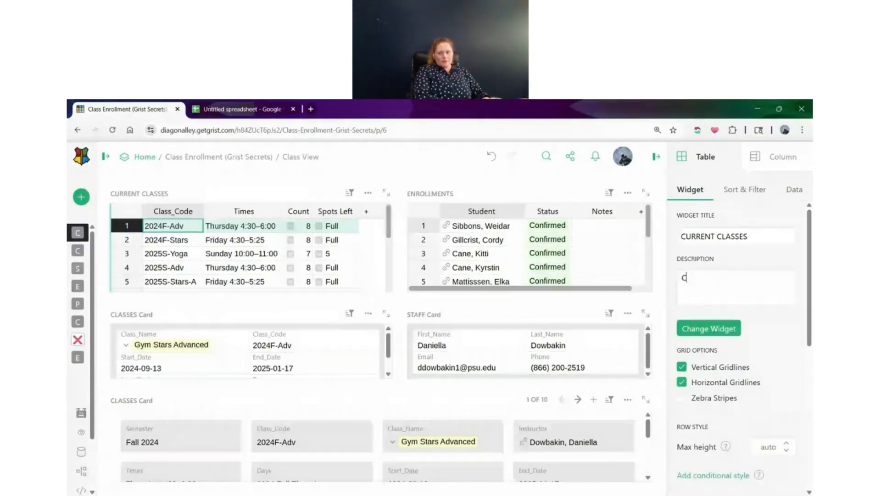
text(LASSES OFFERED THIS SEMESTER)
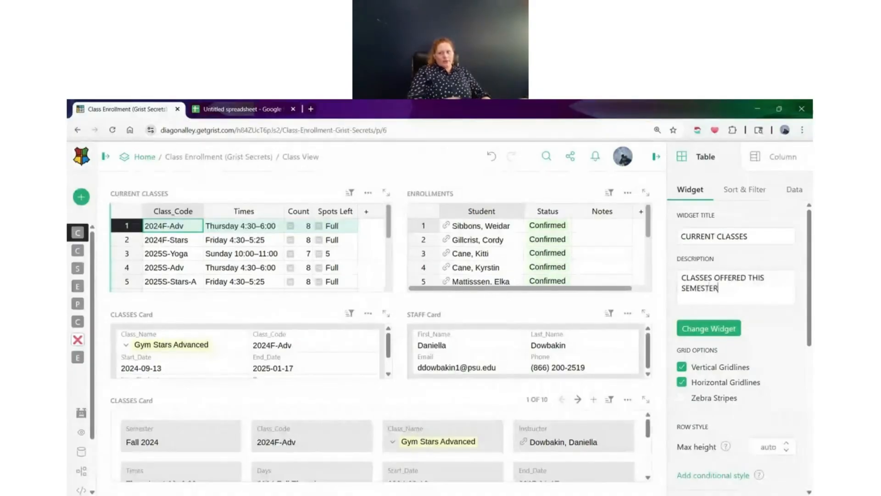
click(722, 316)
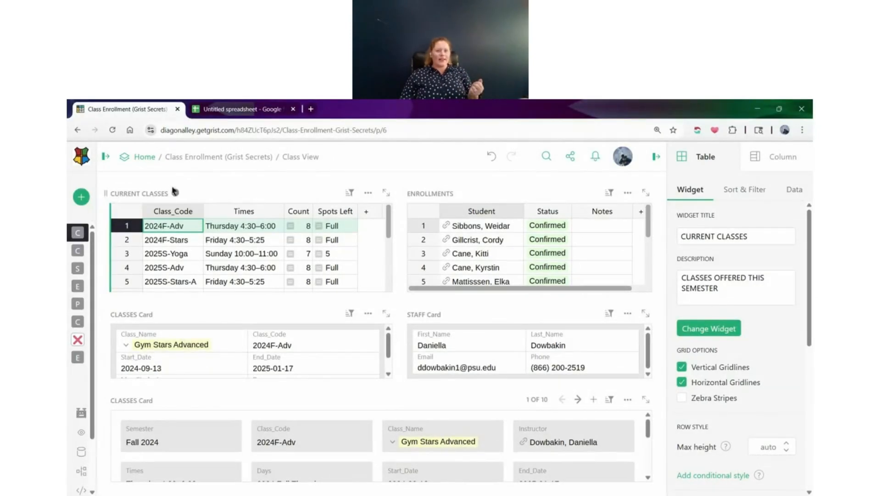
mouse_move(175, 197)
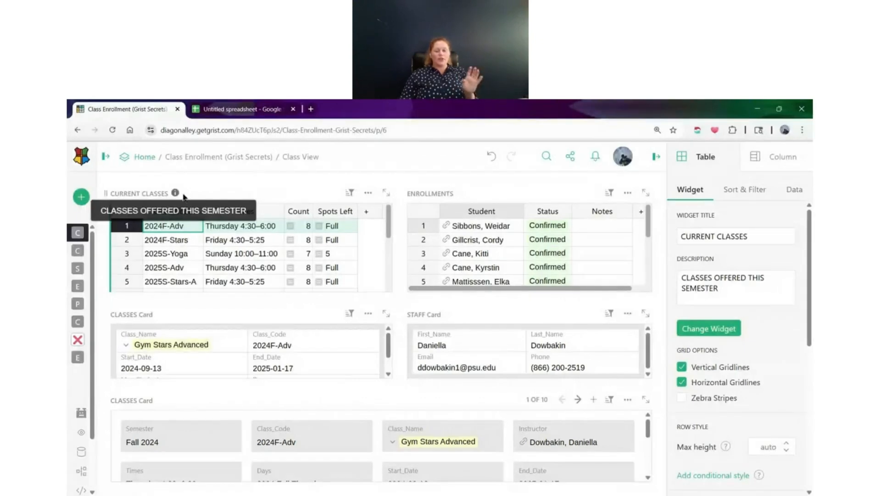
Clear the description of the CURRENT CLASSES widget
double_click(706, 288)
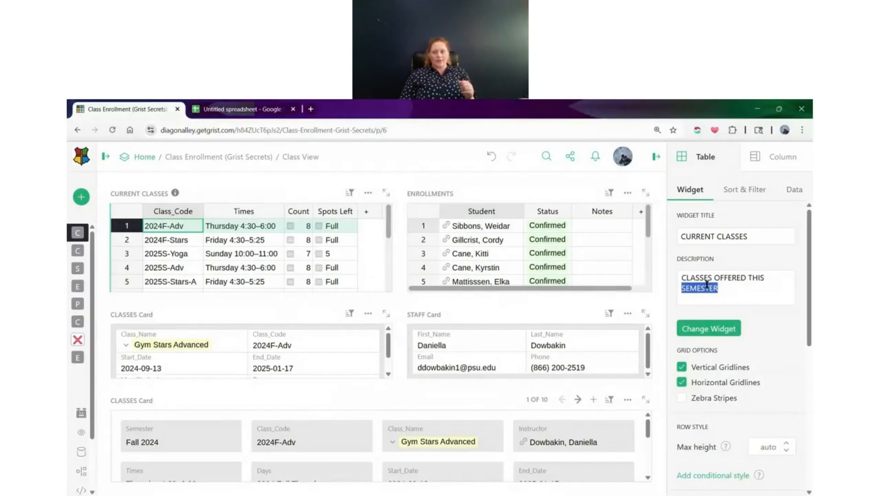
drag(736, 291, 644, 267)
key(BackSpace)
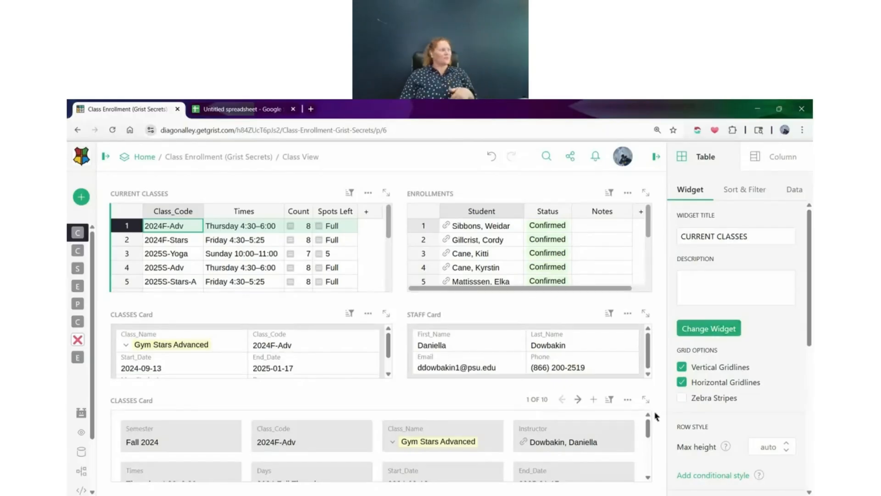
Delete the full-width CLASSES Card widget with the Blocks theme from the Class View page
click(628, 399)
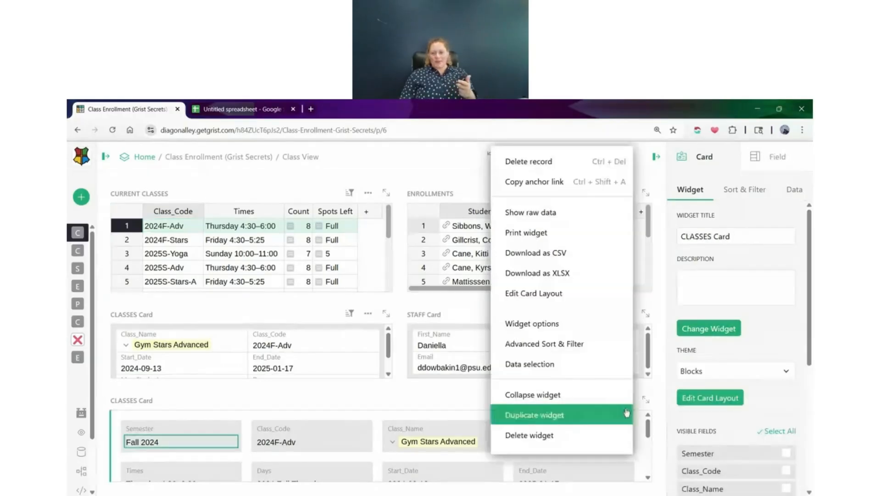
click(573, 440)
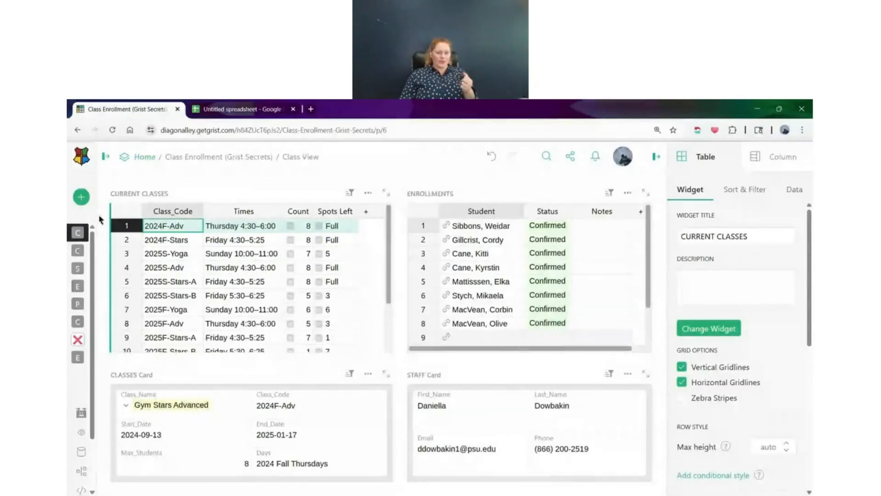
Add a new page with a Table widget showing the Classes data
click(82, 197)
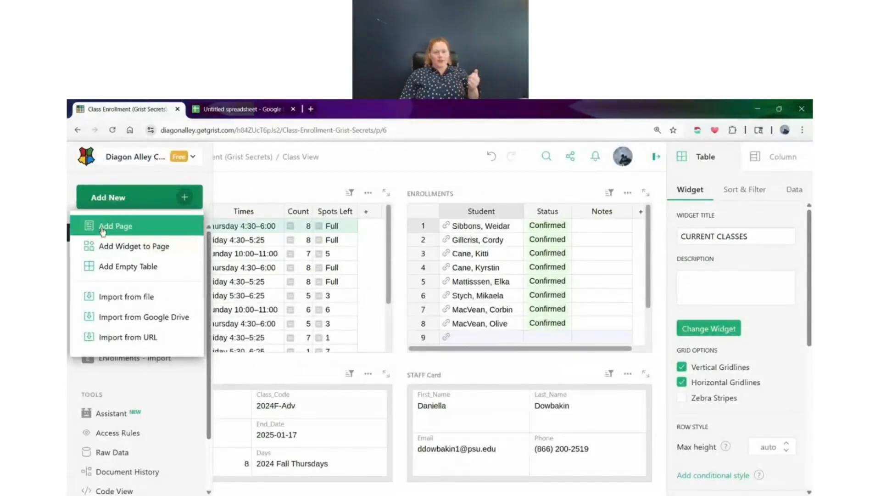
click(102, 230)
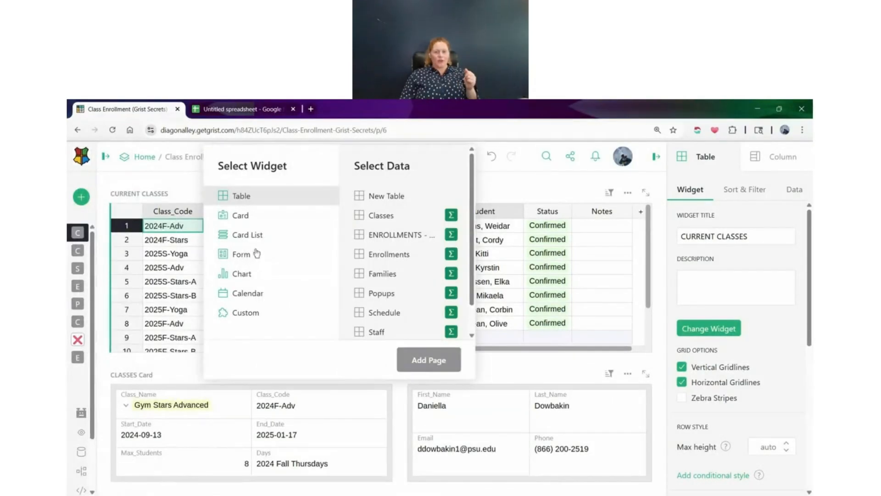
click(374, 217)
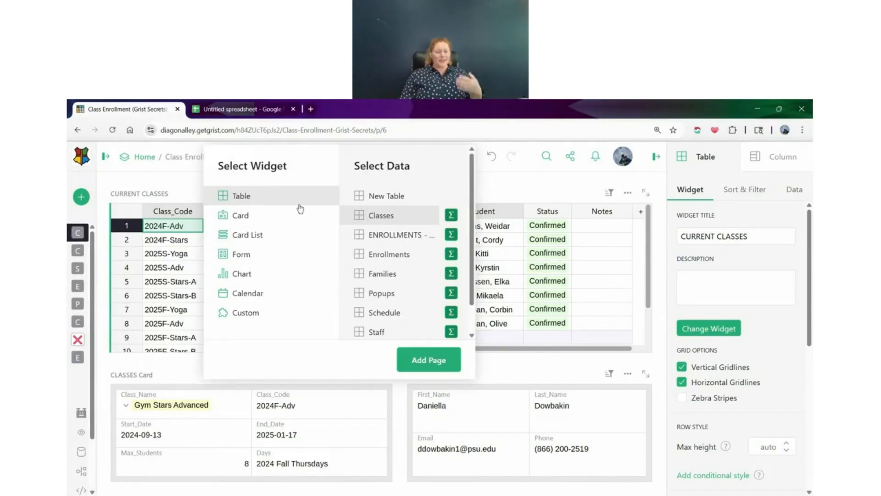
click(428, 360)
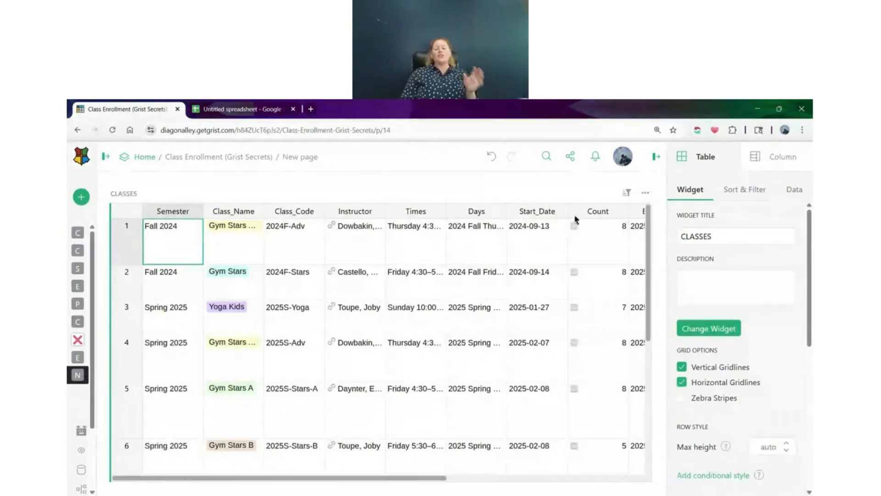
Change the new page's CLASSES table widget to a Card widget, keeping Classes as its data
click(645, 193)
click(645, 192)
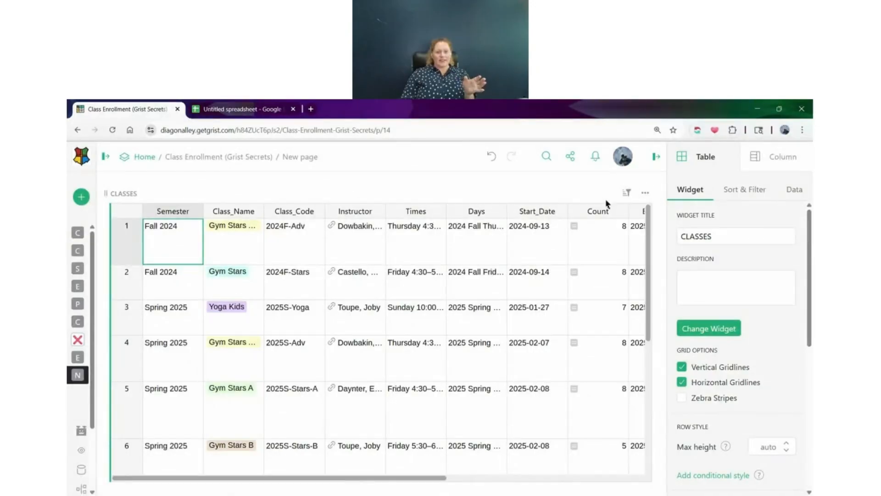
click(732, 334)
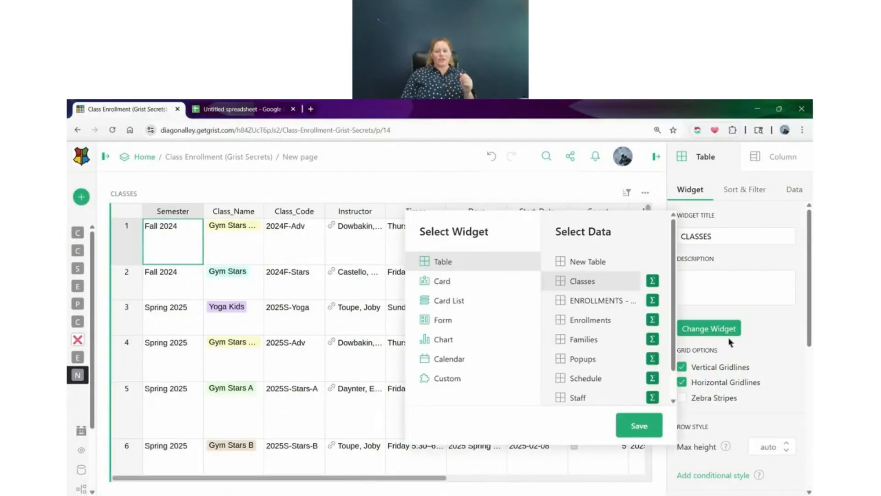
click(465, 284)
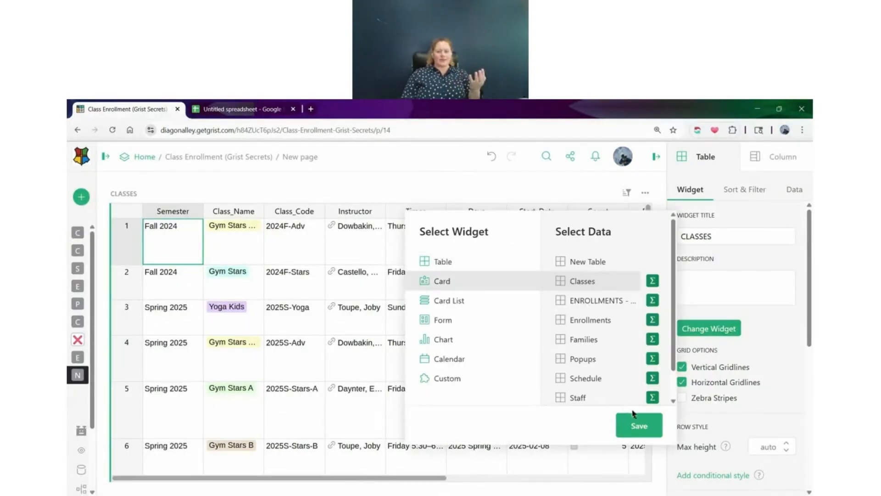
click(651, 427)
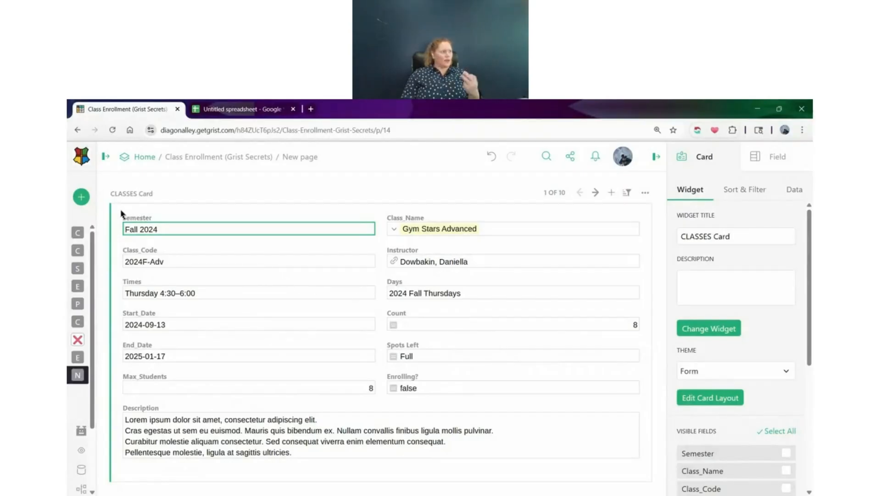
Add a summary Table widget of the Classes data, grouped by Class_Name, to the new page
click(81, 196)
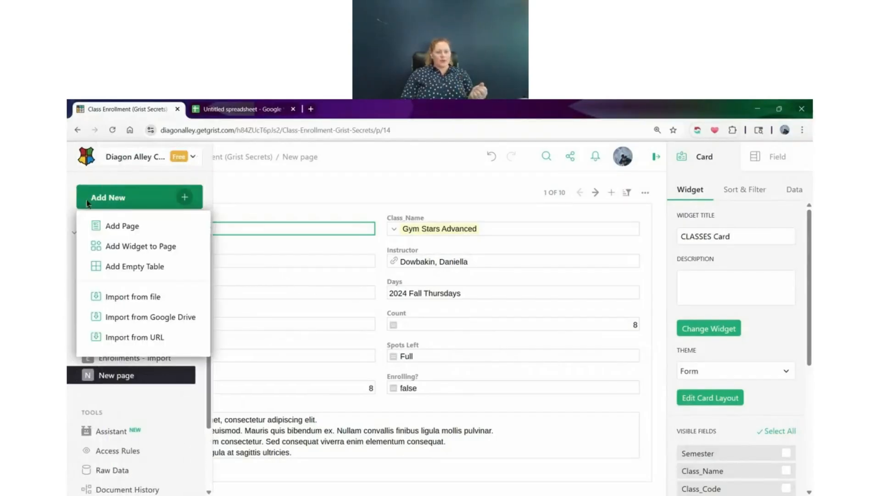
click(157, 247)
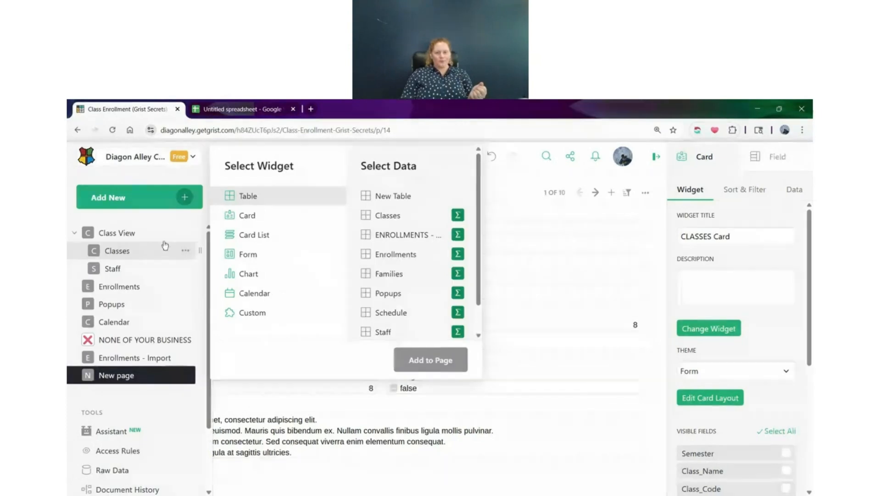
click(455, 220)
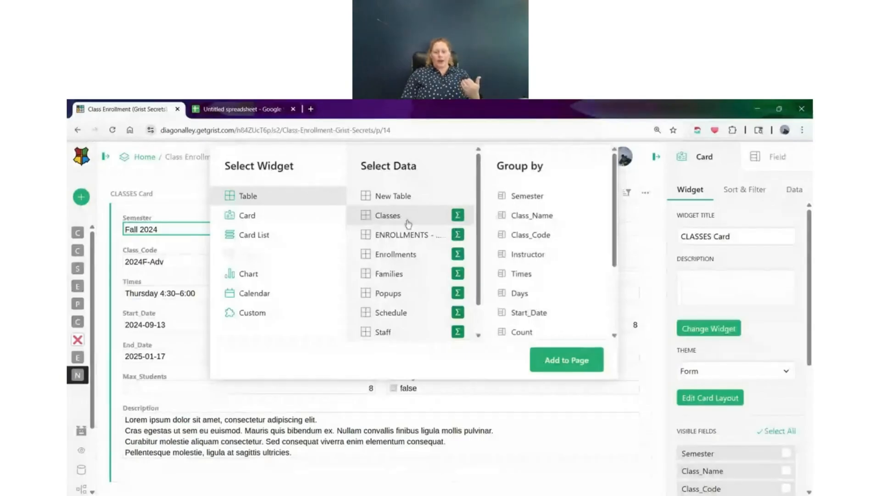
click(571, 218)
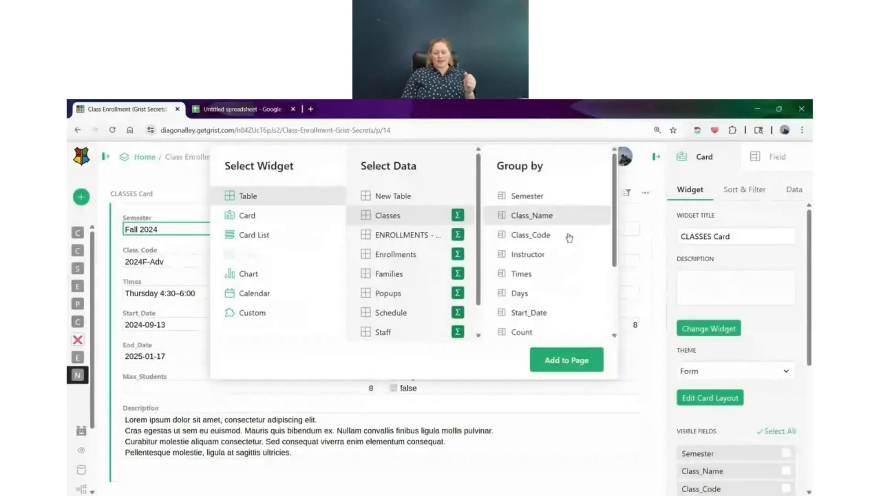
click(587, 358)
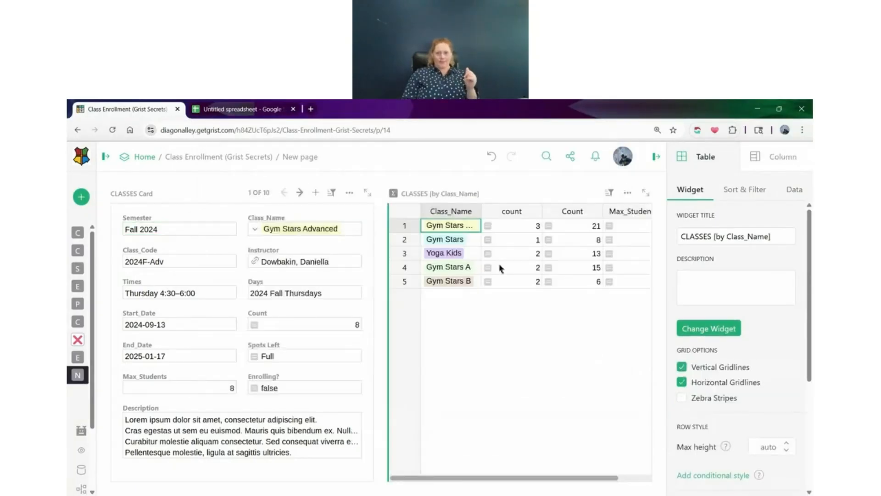
Delete the CLASSES Card widget from the new page and widen the summary table's Class_Name column to fit its names
click(349, 192)
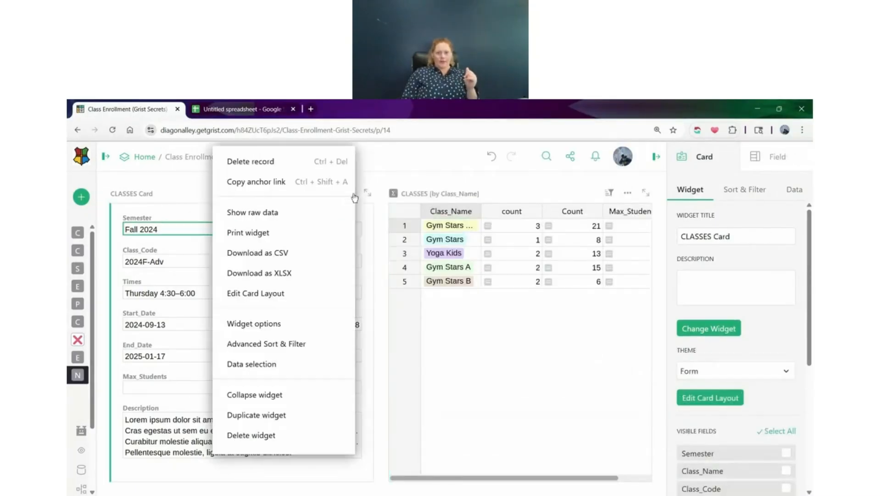
click(285, 435)
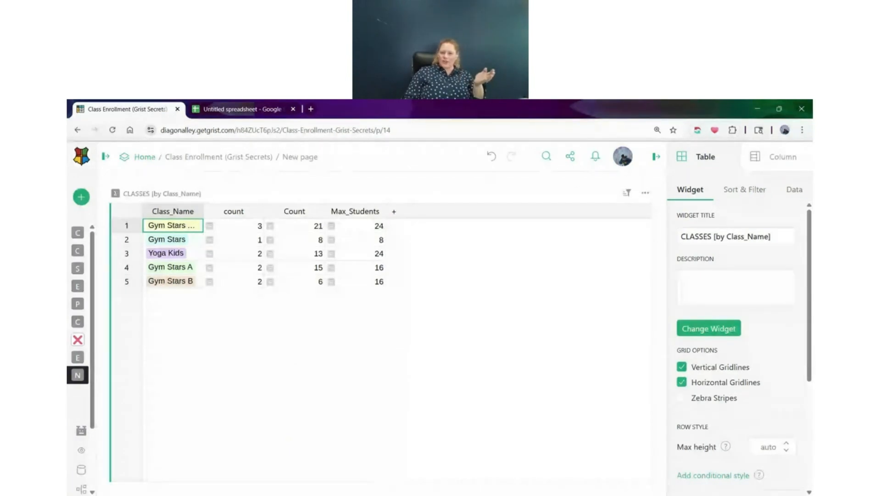
drag(208, 203, 235, 205)
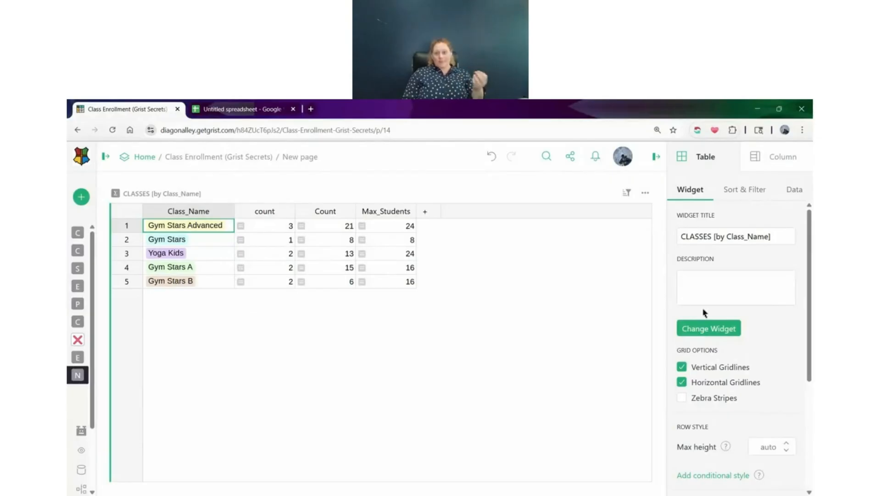
Change the summary table's data to Enrollments, grouped by Class
click(703, 332)
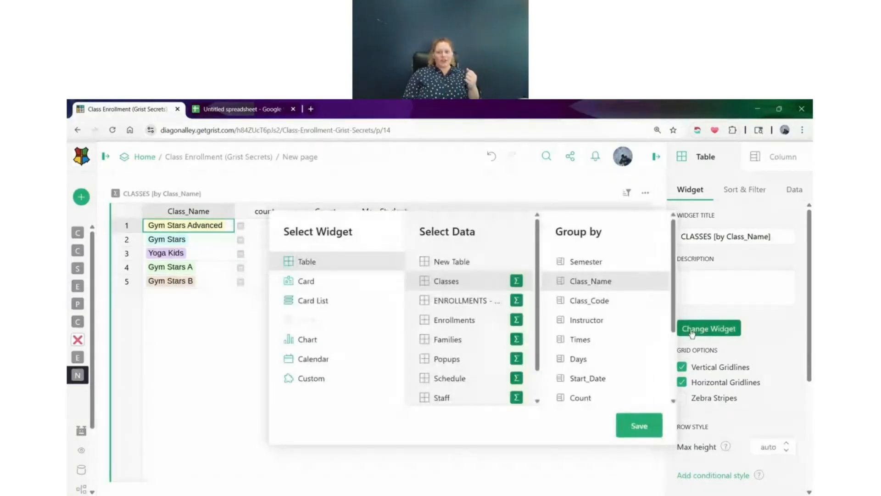
click(516, 321)
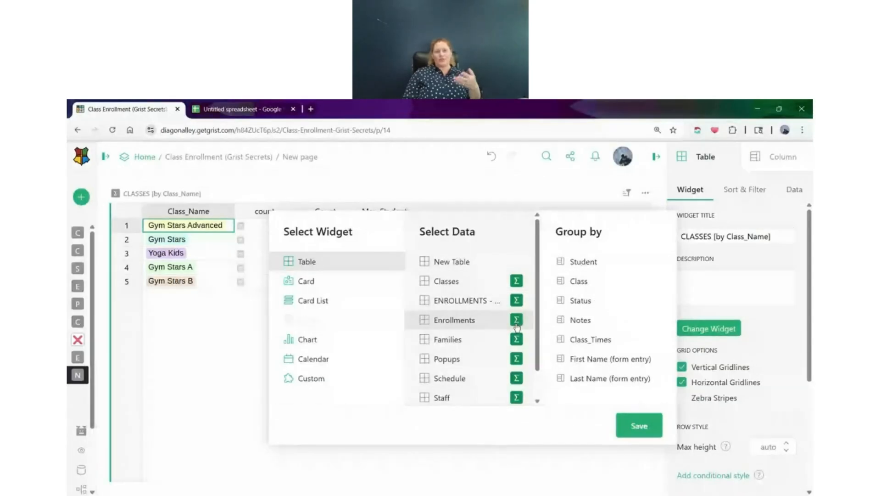
click(596, 280)
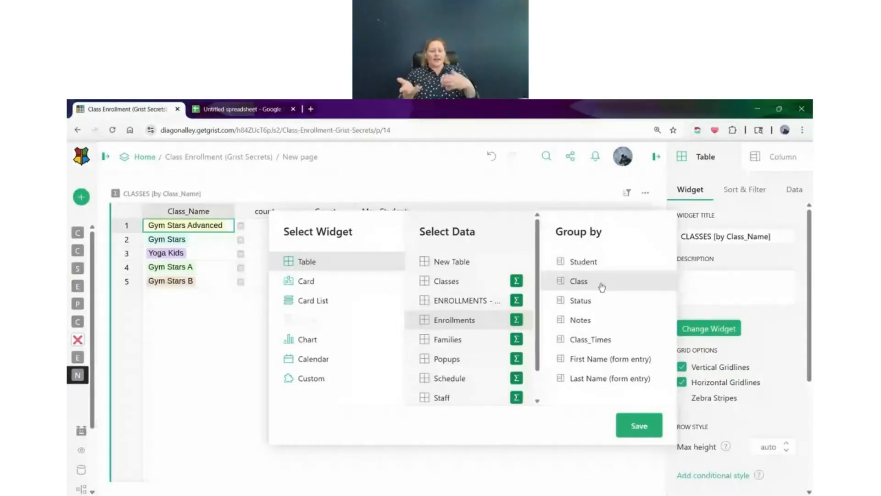
click(637, 432)
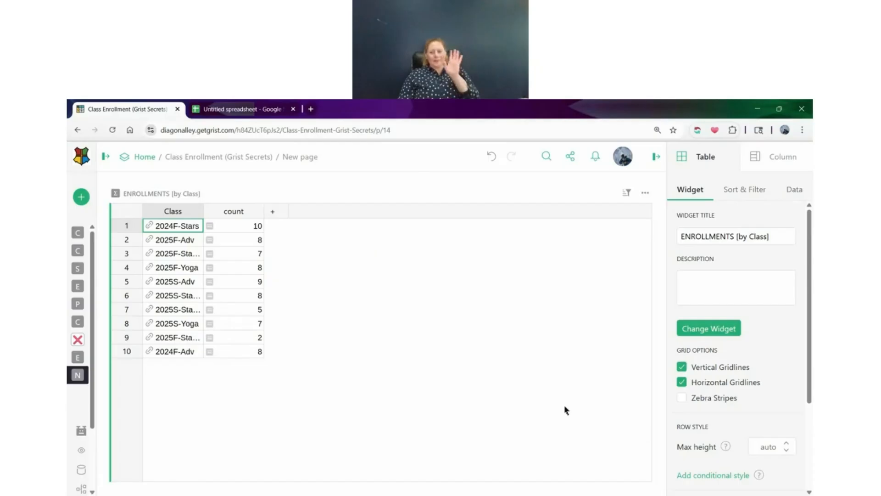
Leave the widget selection without changes and expand the CURRENT CLASSES table on the Class View page
click(722, 334)
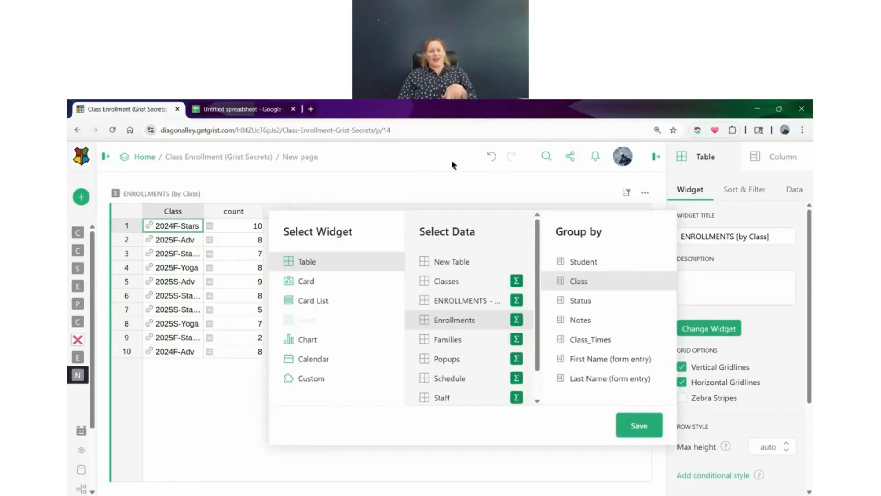
click(359, 189)
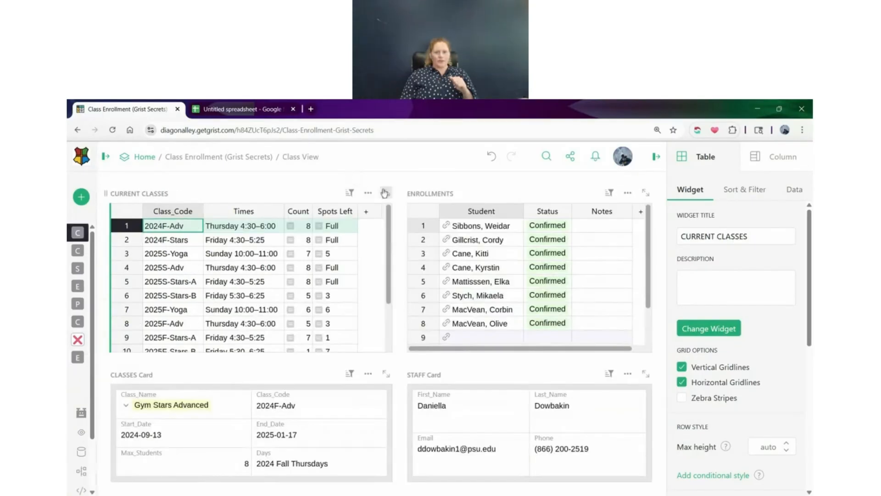
click(381, 191)
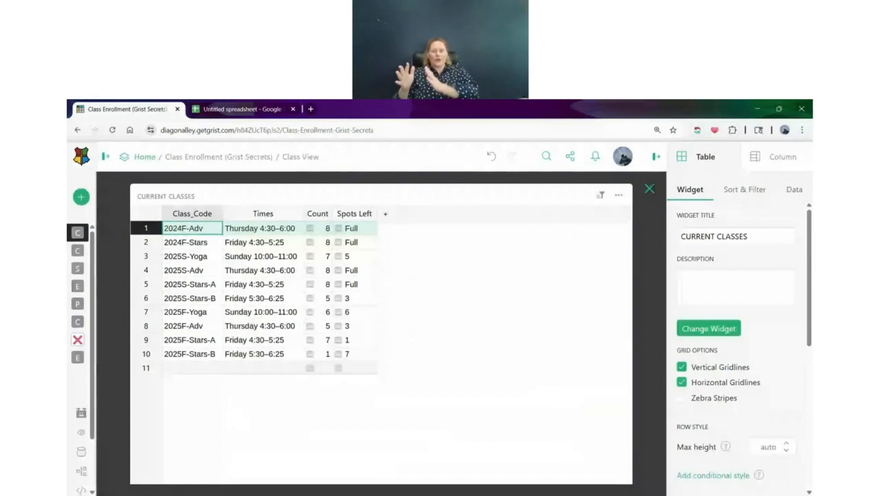
Toggle the CURRENT CLASSES table's vertical gridlines off and back on, enable zebra stripes, and close the expanded view
scroll(717, 256, down, 2)
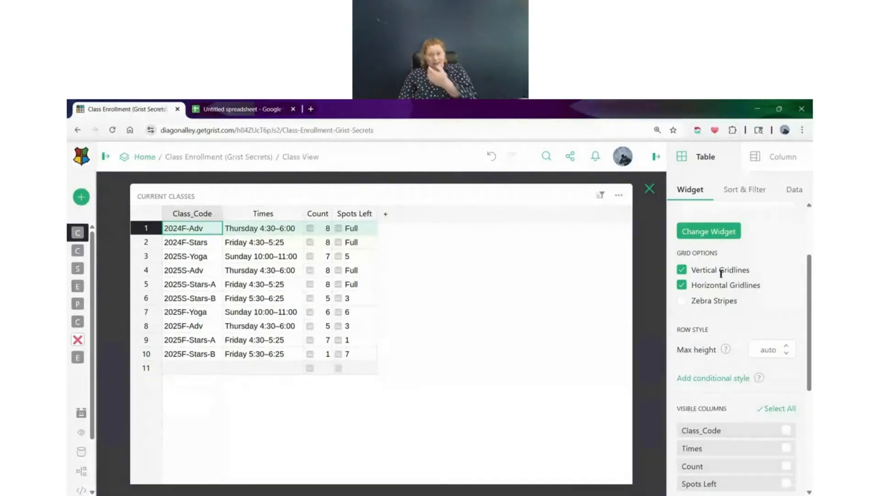
click(683, 271)
click(682, 270)
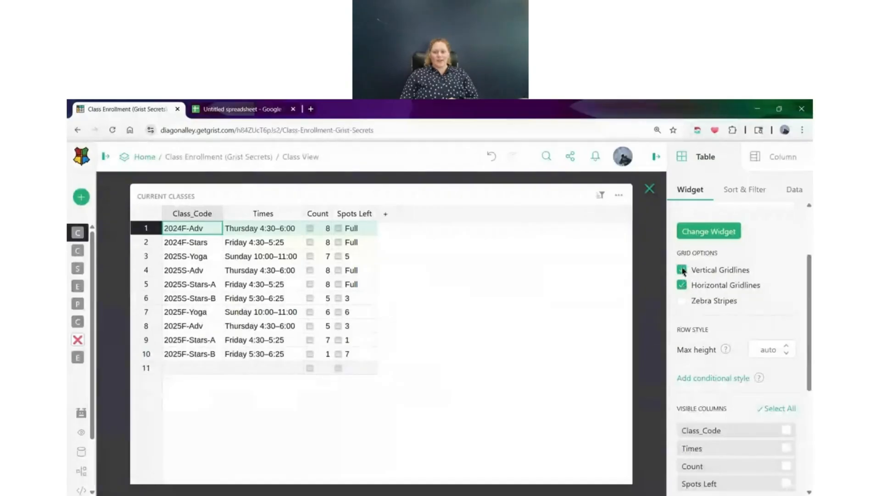
click(683, 301)
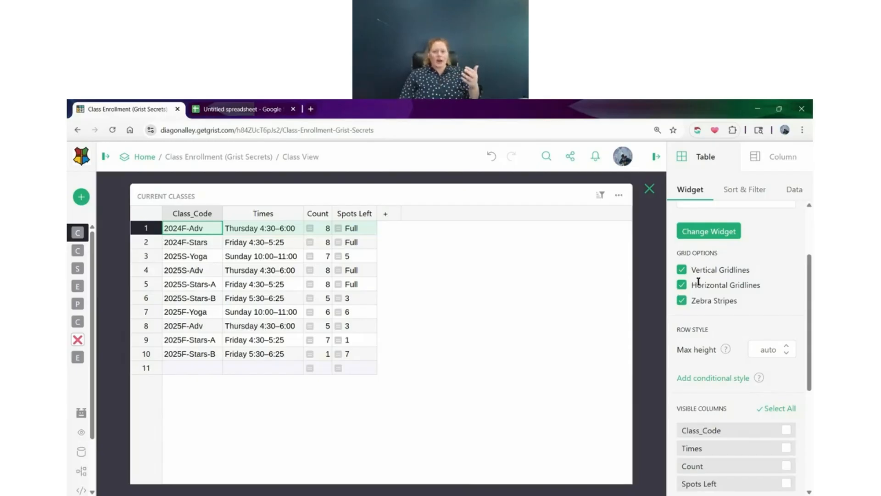
click(684, 300)
click(685, 301)
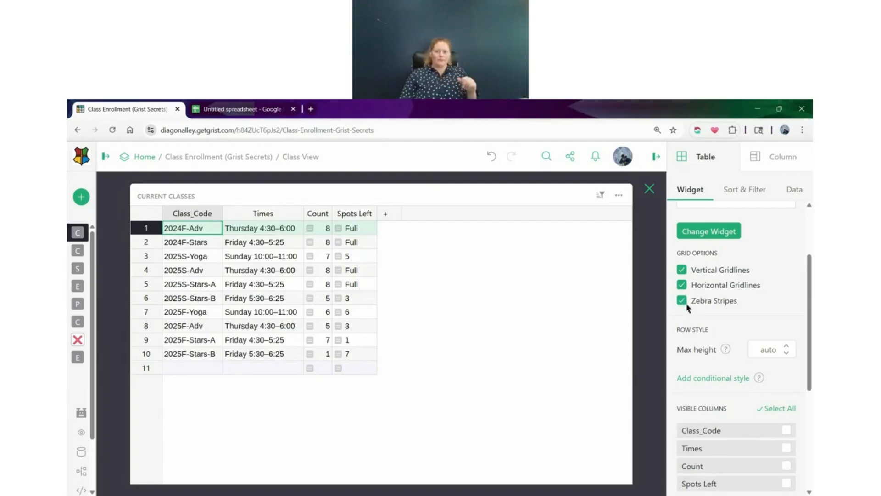
scroll(704, 294, down, 2)
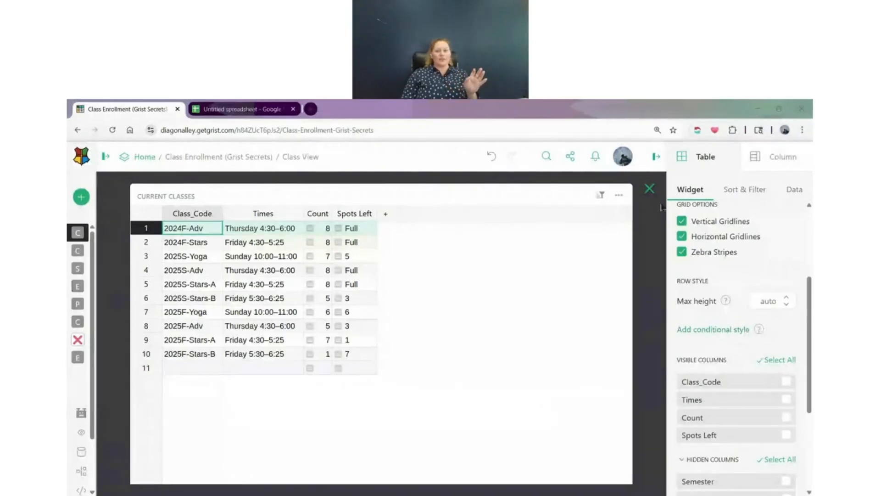
click(649, 189)
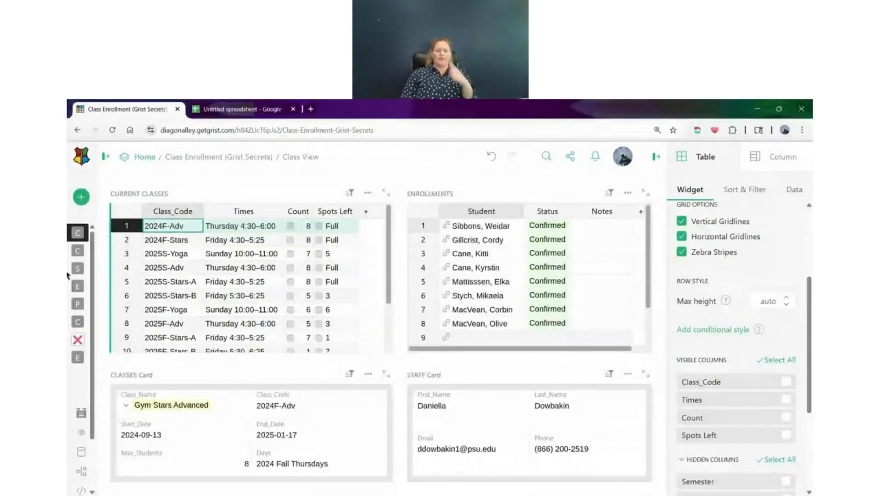
Open the Classes page and select the first record's Description cell
mouse_move(83, 254)
click(110, 251)
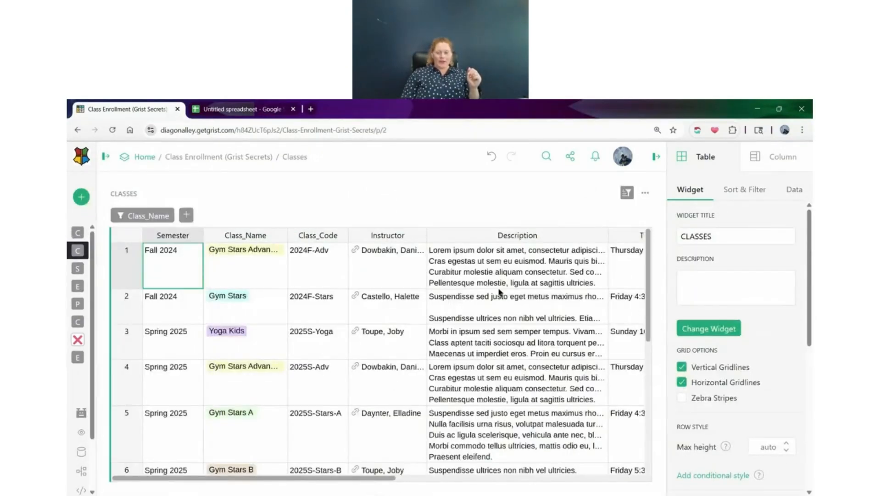
click(548, 264)
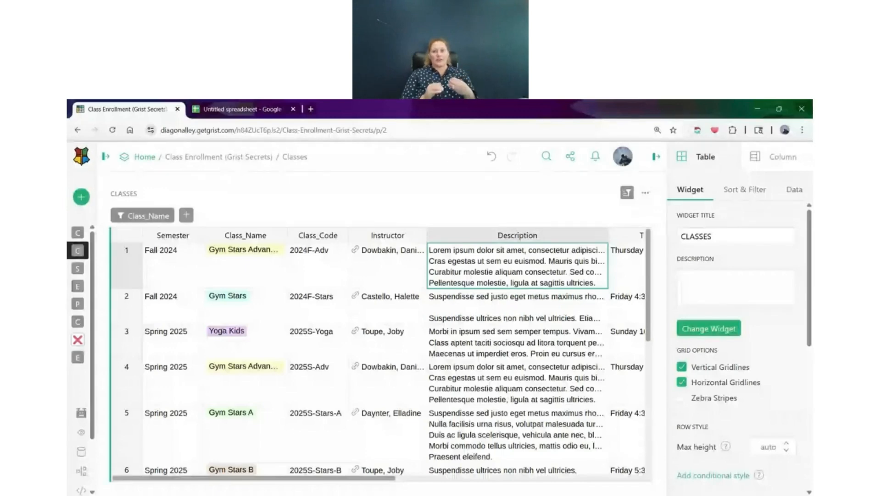
scroll(787, 248, down, 2)
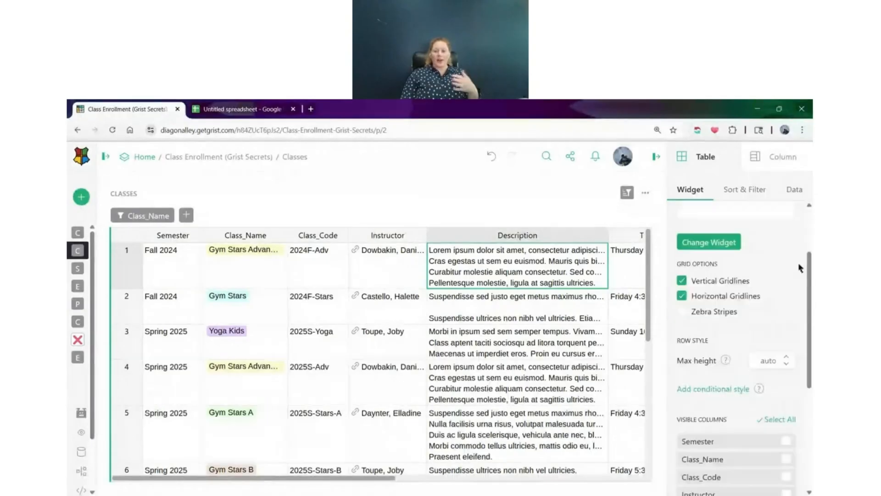
Turn text wrapping on and back off for the Description column, and open the first record's description to view its full text
click(775, 157)
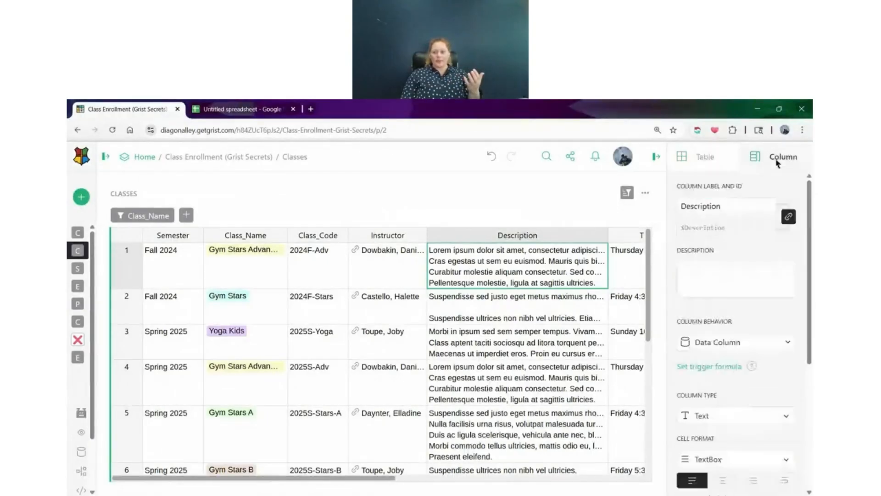
scroll(767, 221, down, 3)
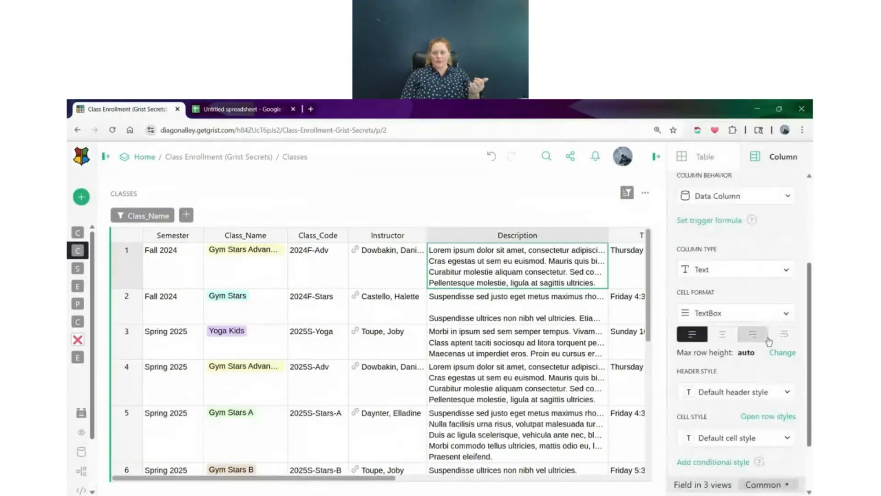
click(790, 338)
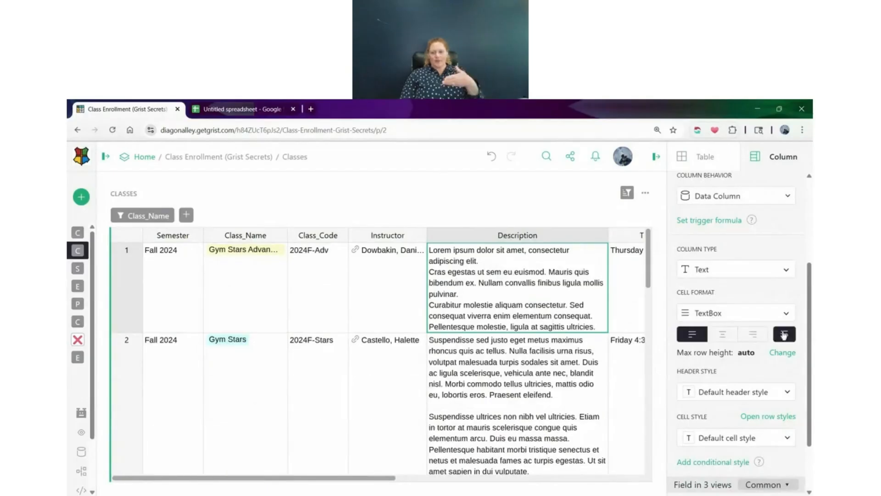
click(786, 335)
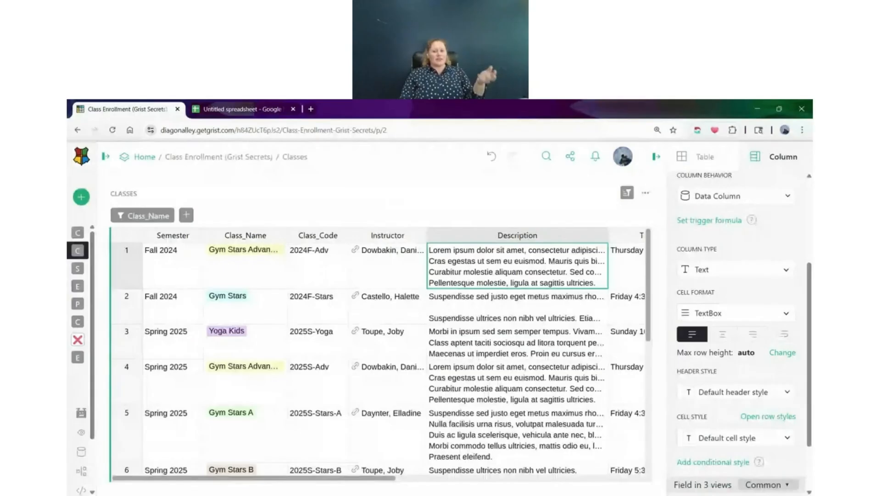
double_click(430, 257)
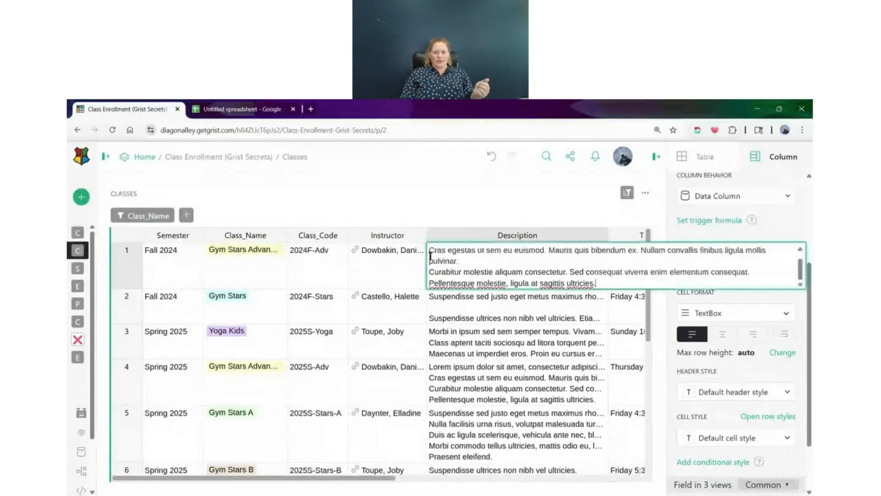
key(Return)
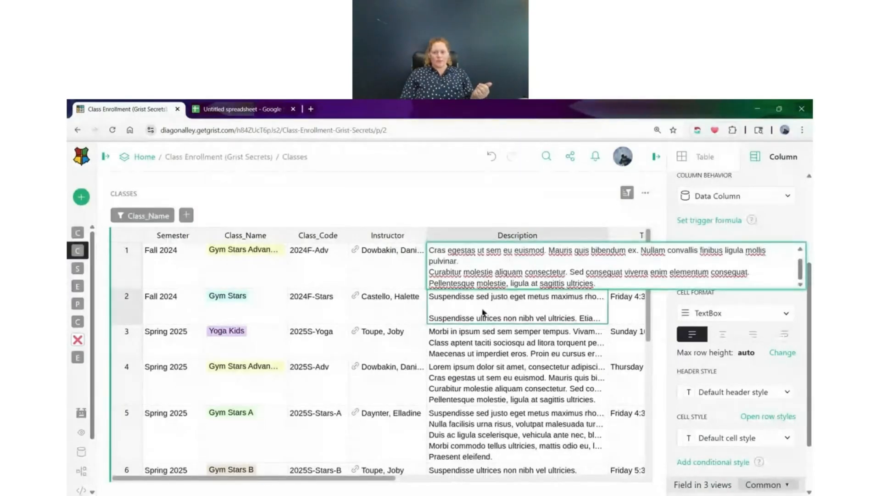
Set the CLASSES table's maximum row height to 5 and look through the rows at that height
click(706, 157)
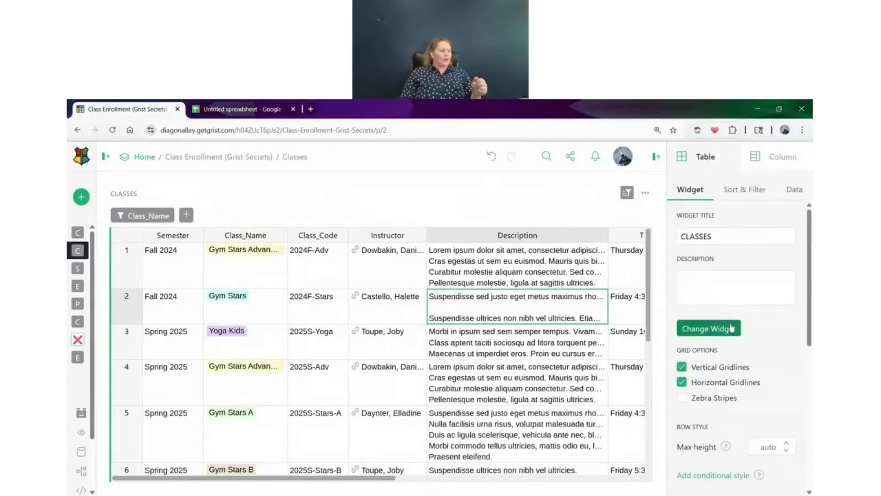
scroll(730, 323, down, 3)
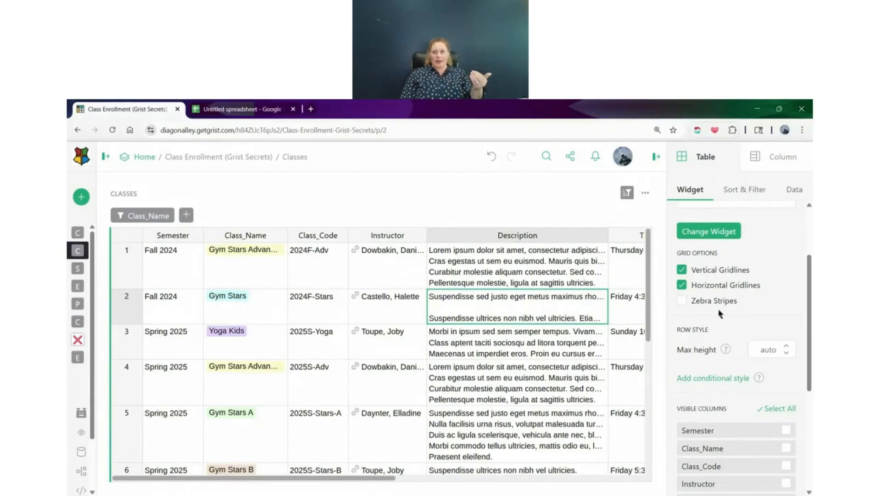
scroll(720, 314, down, 1)
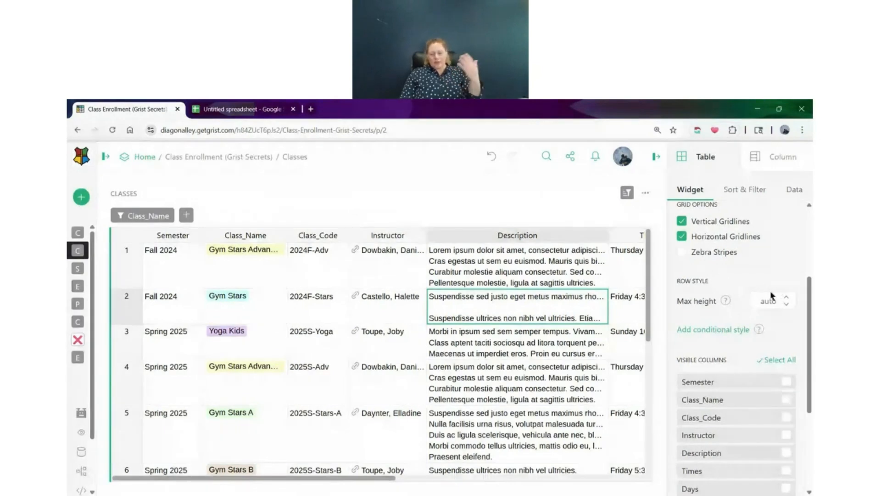
scroll(508, 348, down, 5)
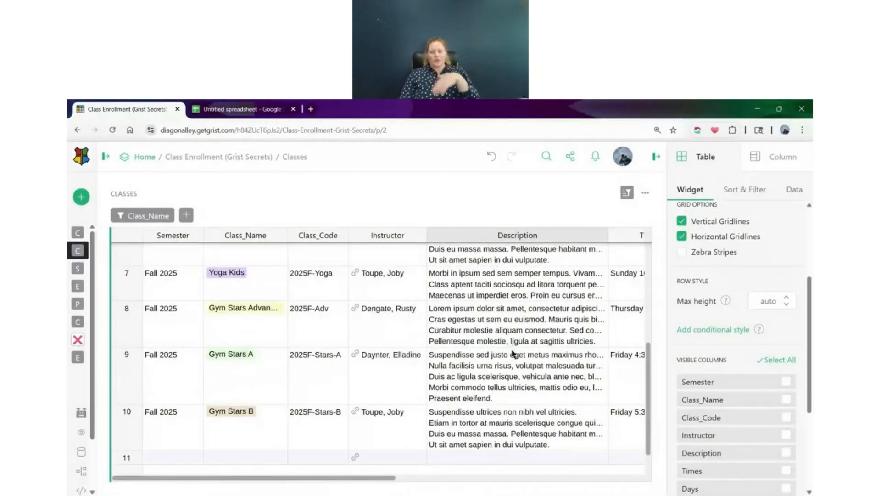
scroll(514, 350, up, 1)
scroll(521, 350, up, 1)
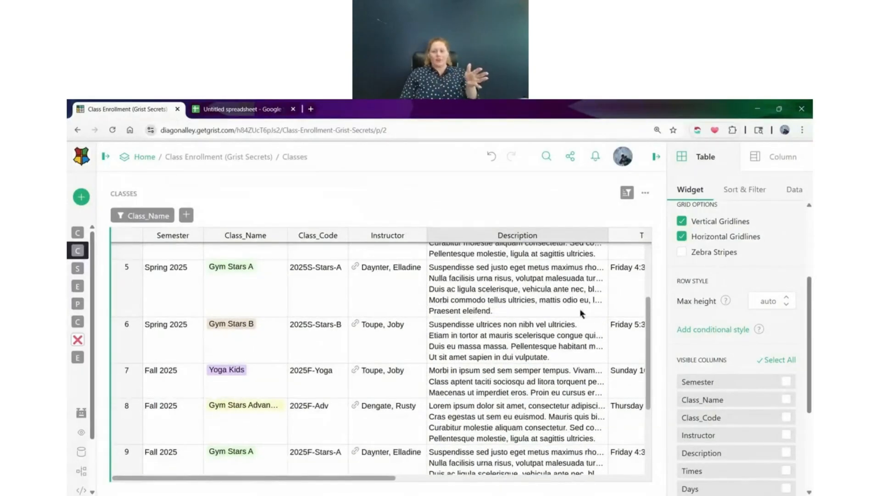
click(786, 298)
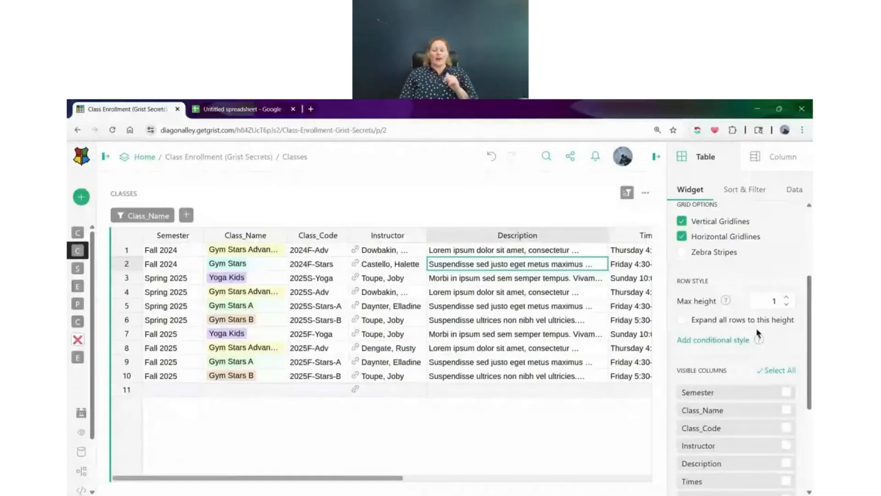
click(788, 298)
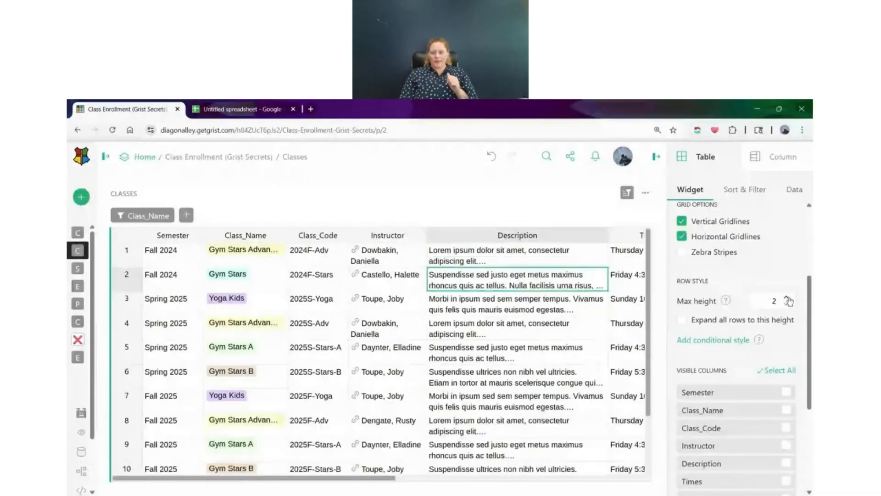
click(788, 299)
click(788, 298)
click(787, 298)
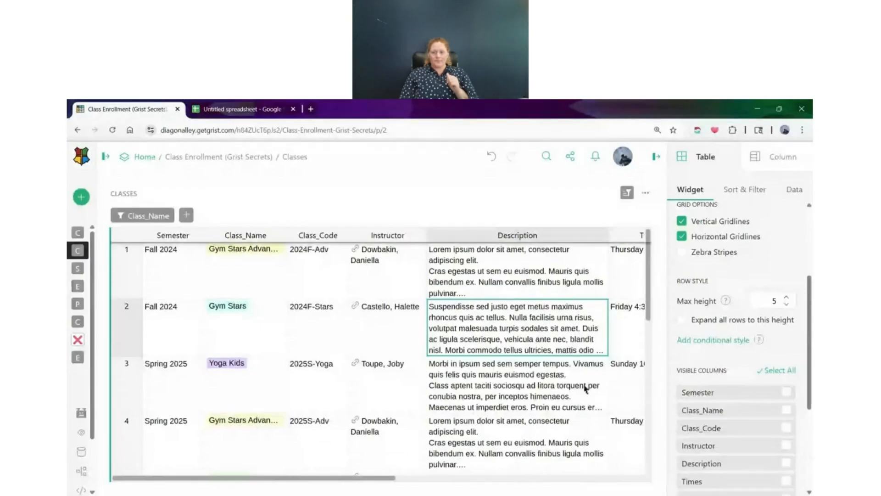
scroll(585, 388, down, 8)
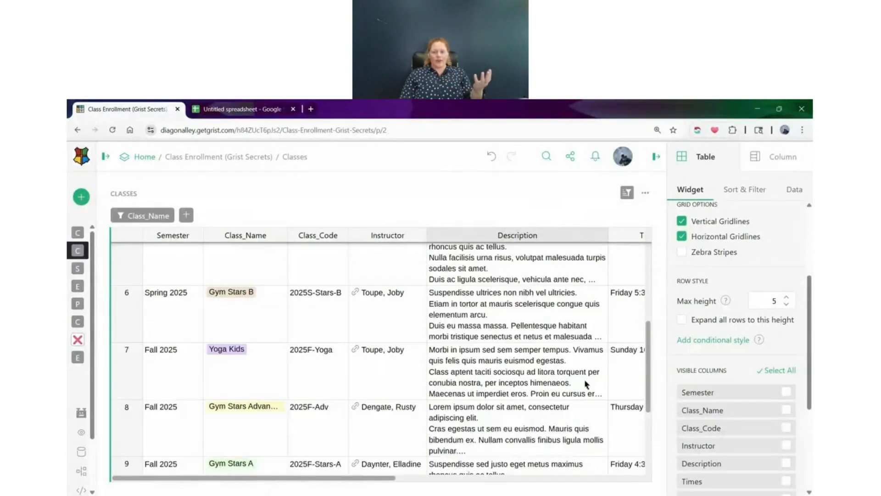
scroll(586, 385, down, 1)
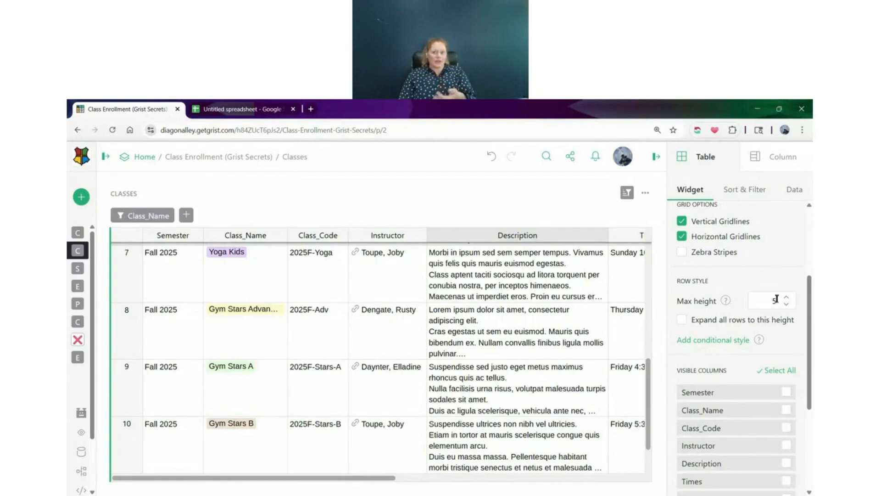
scroll(507, 357, up, 5)
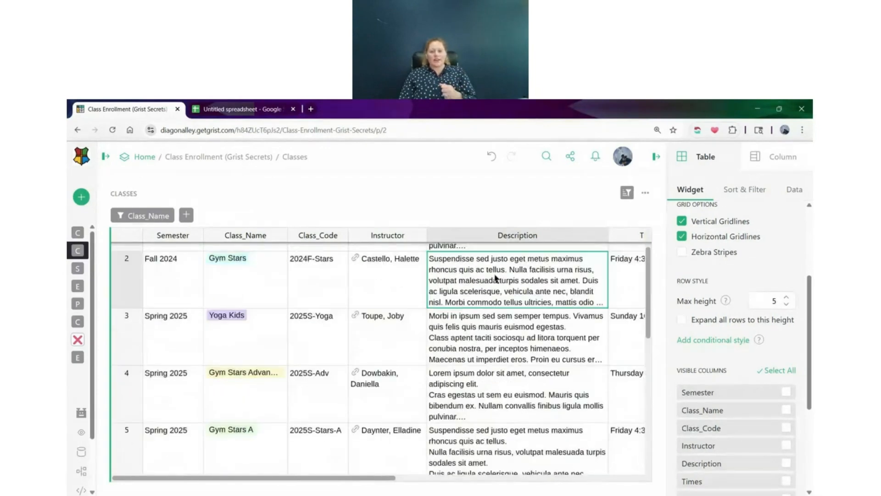
Cut the Fall 2024 Gym Stars description off after "Nulla facilisis urna risus, volutpat" and expand all rows to the maximum height
double_click(490, 301)
drag(431, 270, 786, 351)
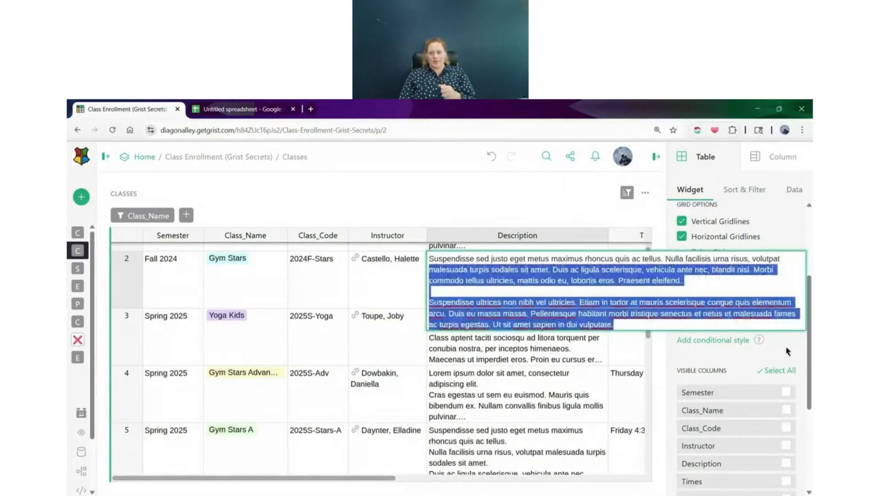
key(BackSpace)
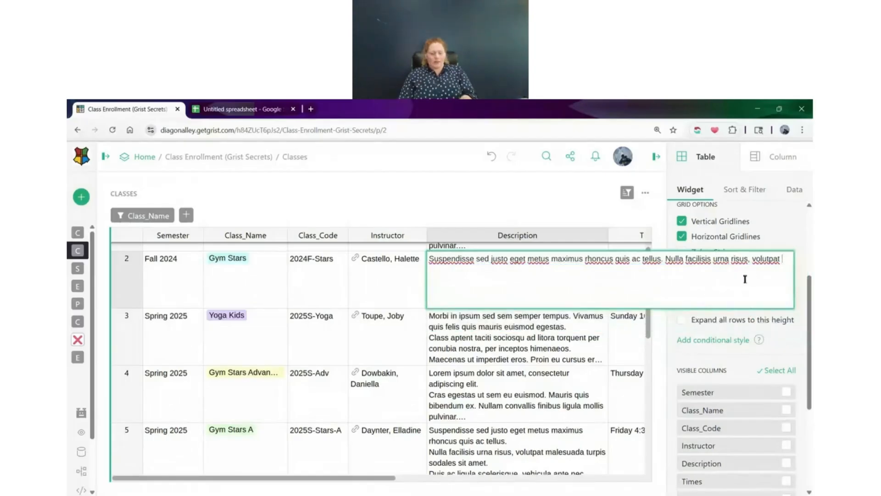
key(Return)
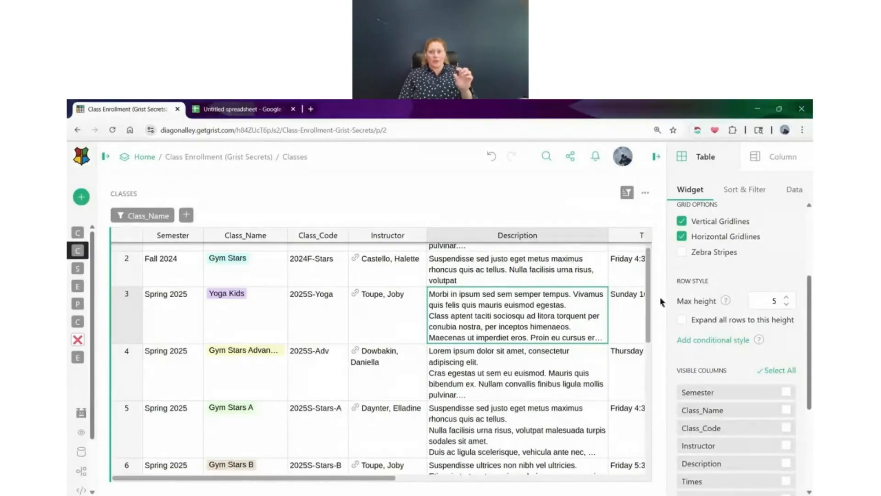
click(681, 320)
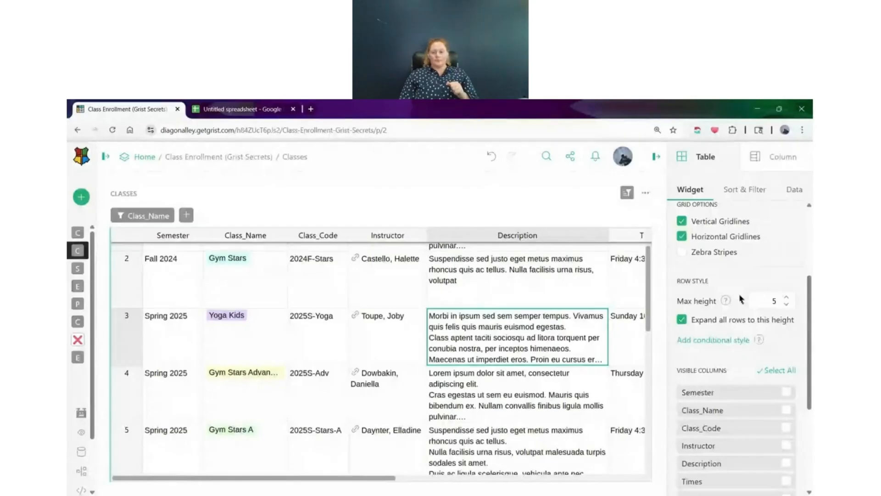
Review the visible and hidden columns, select all visible ones, deselect Semester and Class_Name, and clear the remaining selection
scroll(726, 299, down, 2)
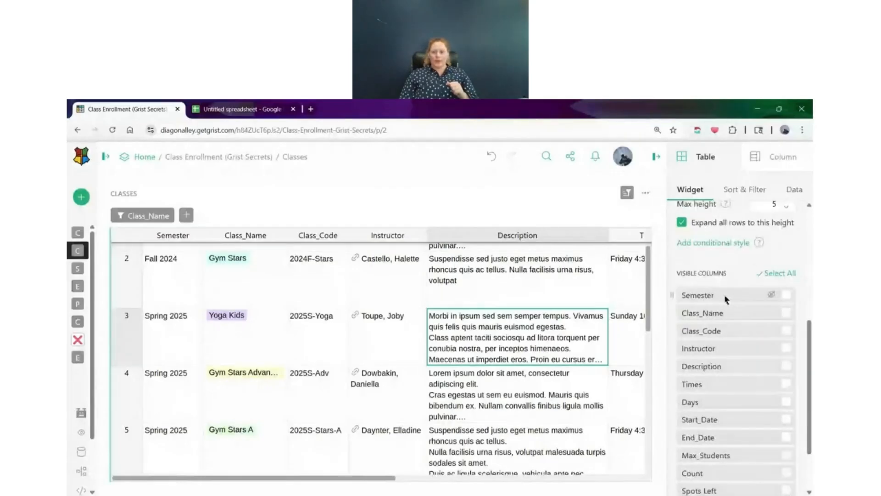
scroll(726, 299, down, 1)
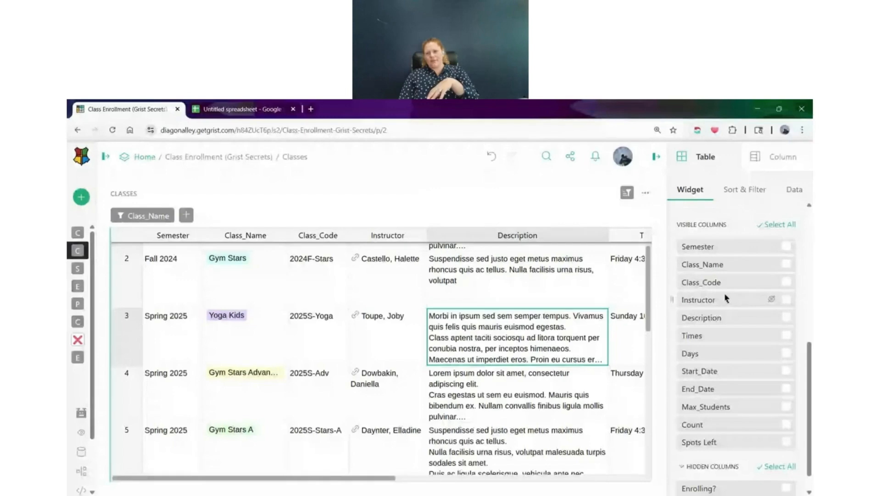
scroll(726, 299, down, 1)
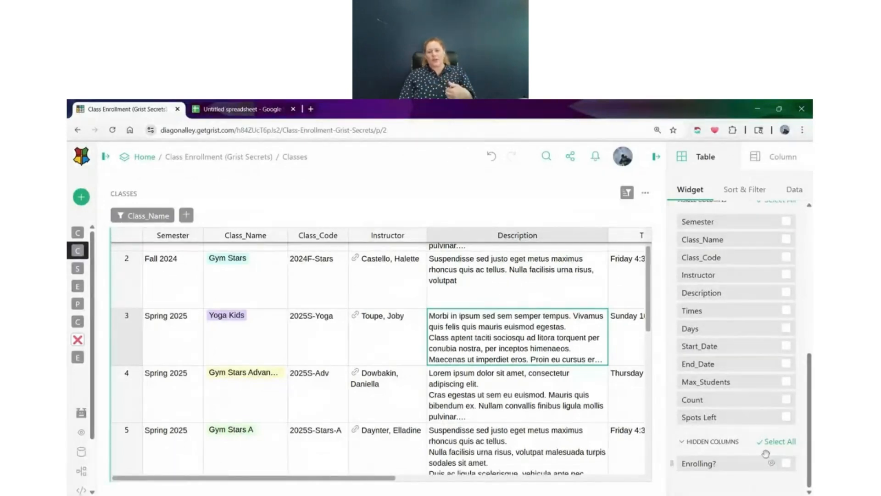
scroll(781, 309, up, 2)
click(792, 250)
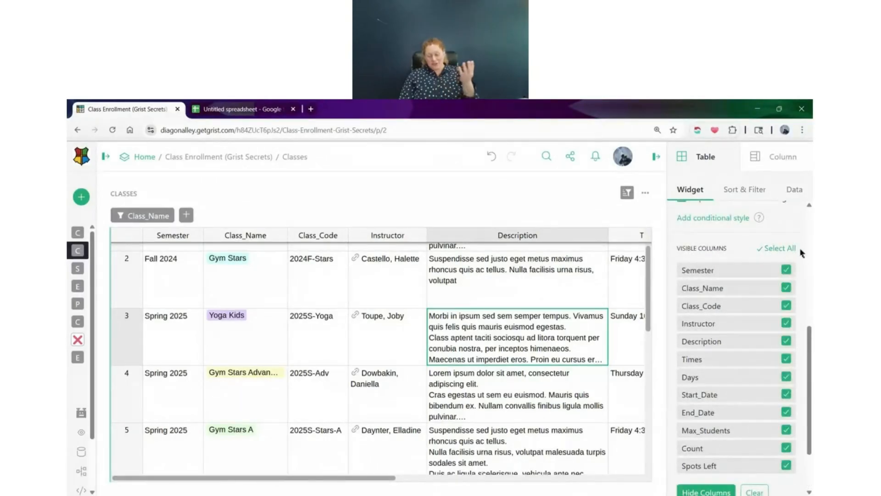
scroll(780, 284, down, 2)
scroll(730, 349, up, 3)
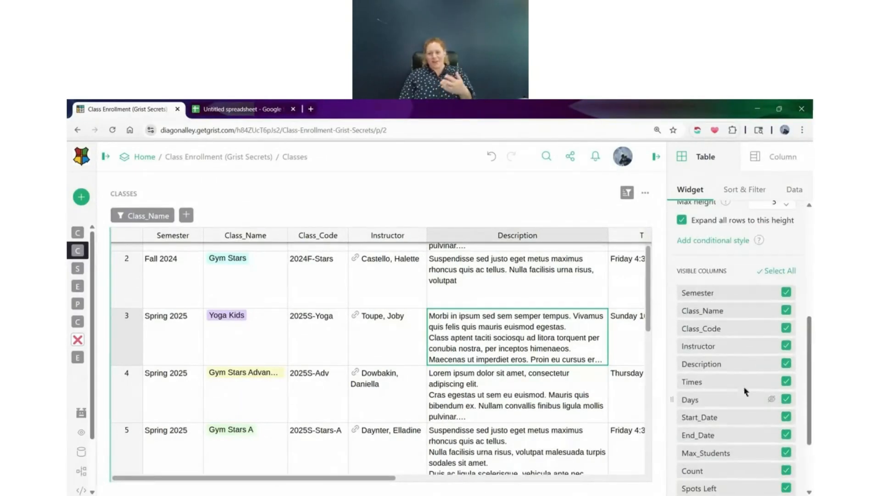
scroll(747, 330, down, 1)
click(786, 244)
click(786, 262)
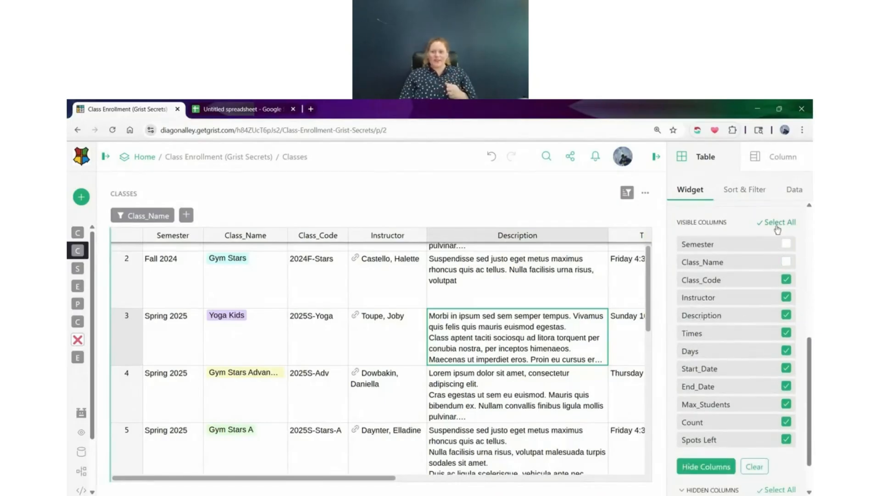
click(755, 466)
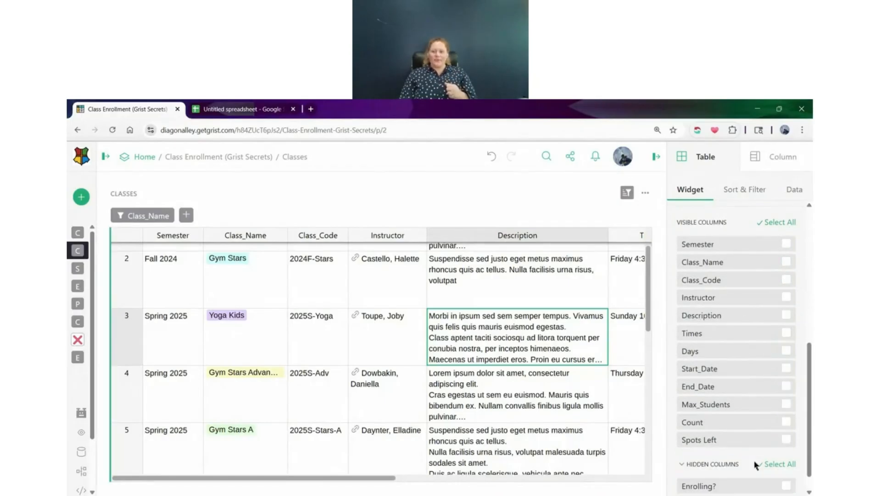
Hide the Class_Code column from the CLASSES table and add it back to the visible columns
click(772, 281)
scroll(762, 367, down, 1)
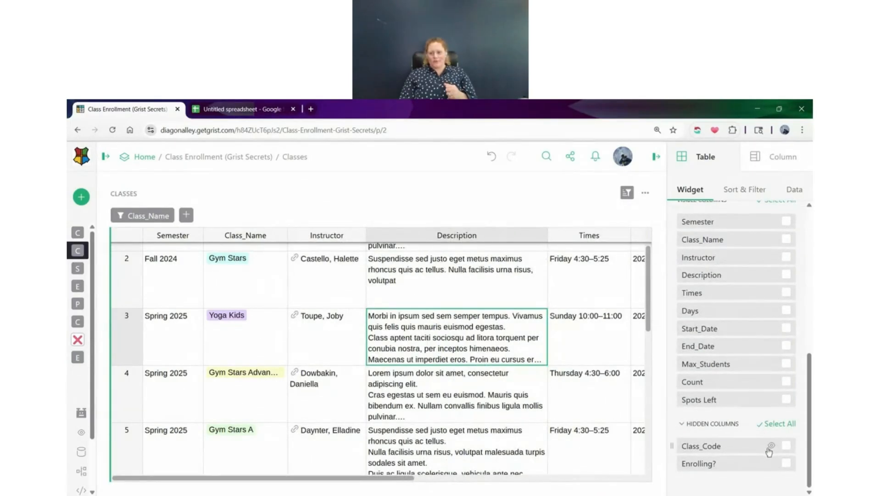
click(771, 446)
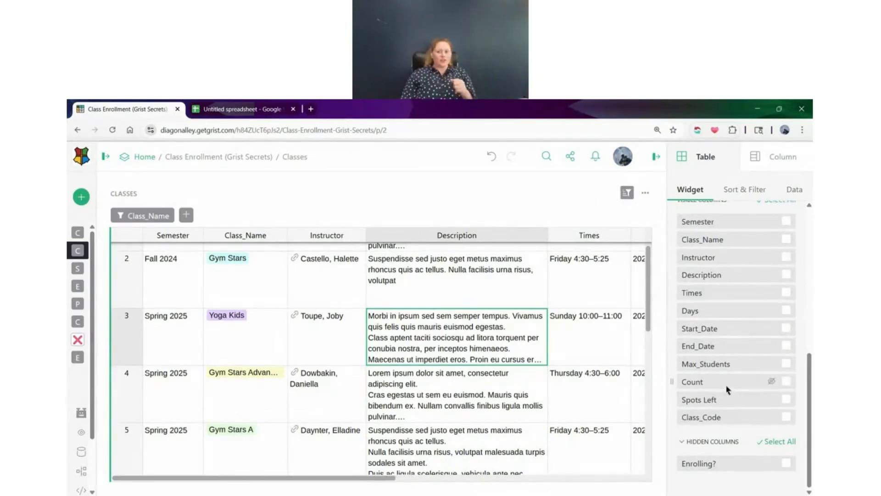
Examine the CLASSES table's sort and filter settings, both in the configuration pane and from the table's header
scroll(730, 390, up, 5)
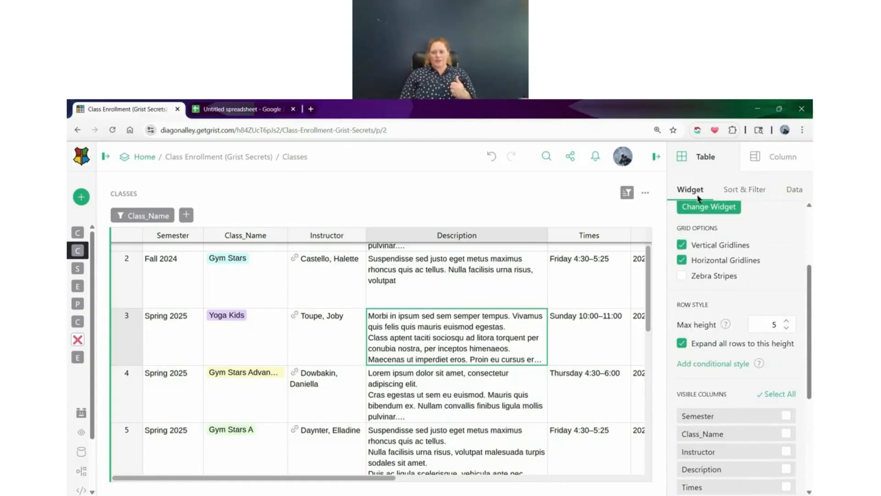
click(755, 191)
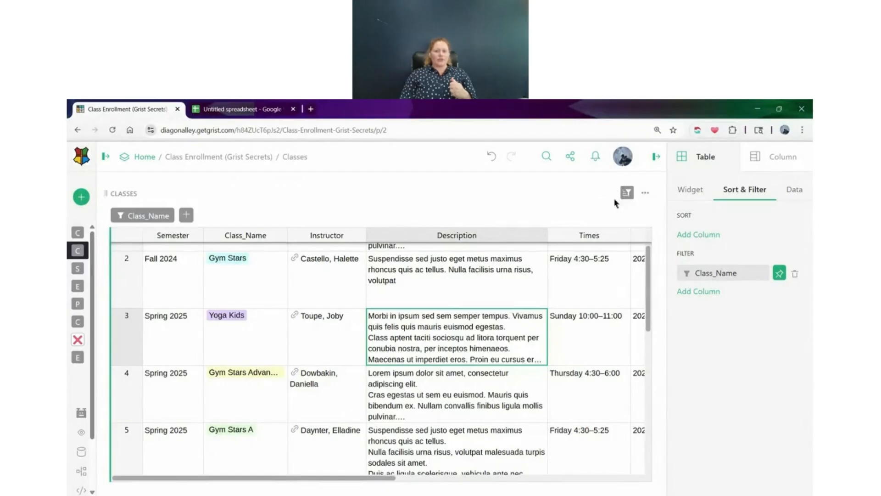
click(626, 193)
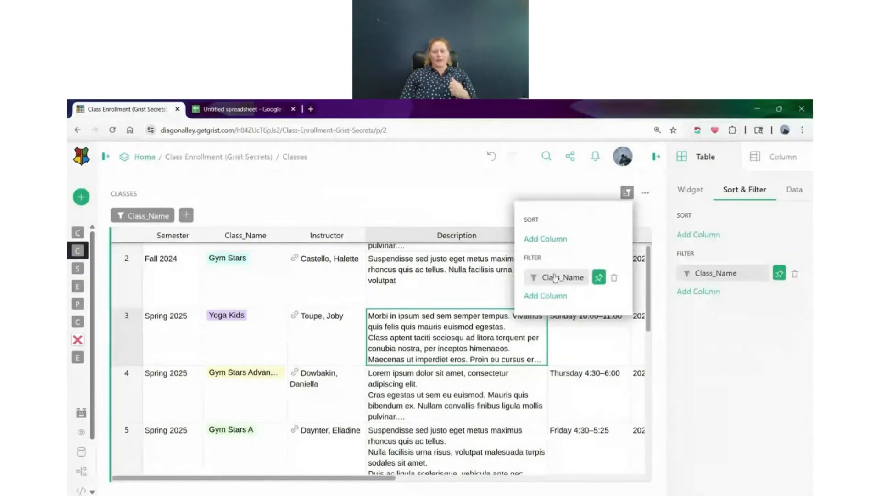
click(746, 231)
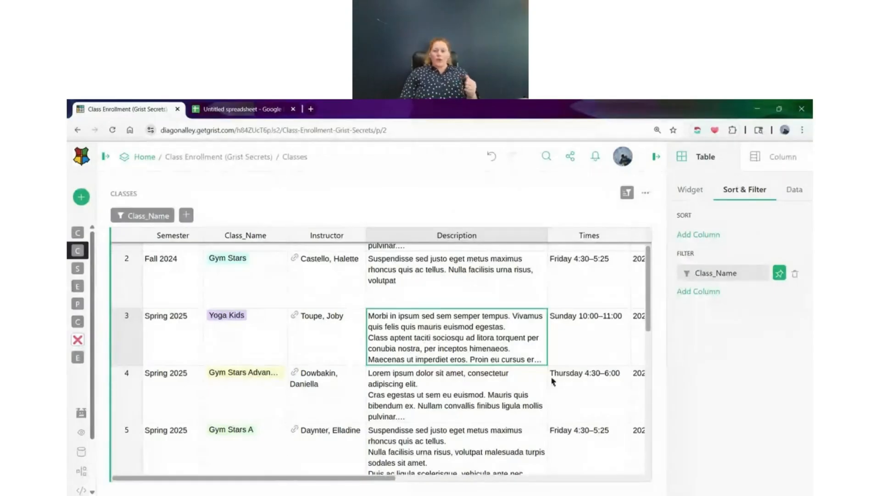
Widen the Class_Name column and sort the CLASSES table by Class_Name
scroll(537, 329, up, 1)
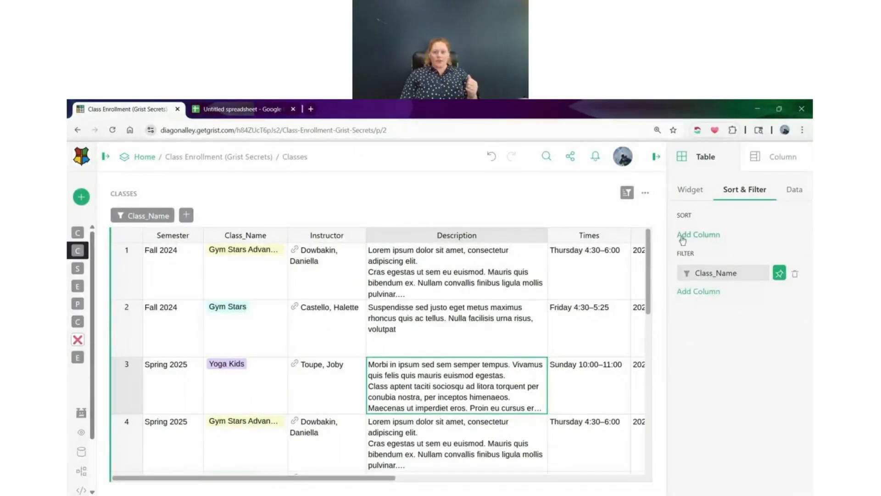
drag(288, 230, 336, 231)
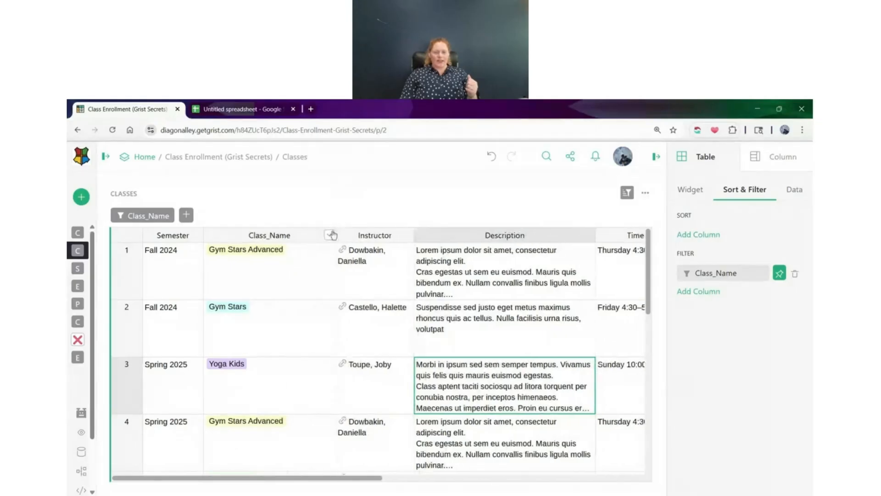
click(276, 234)
click(282, 285)
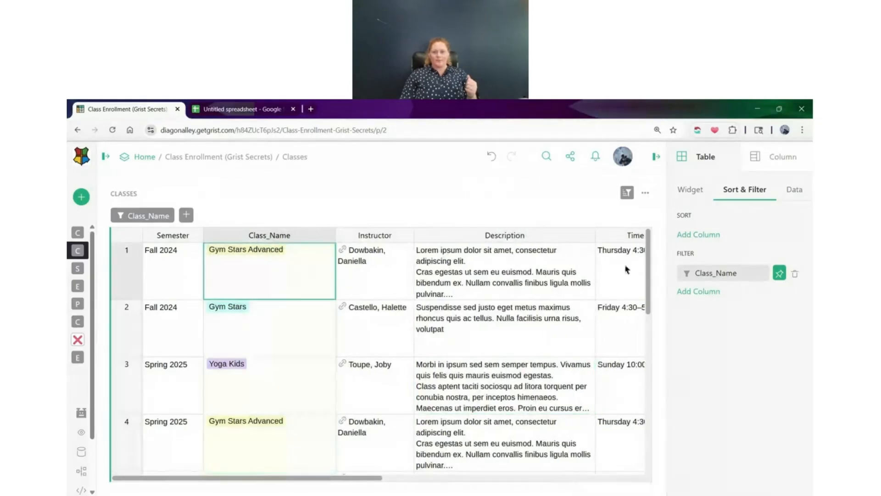
click(696, 235)
click(705, 215)
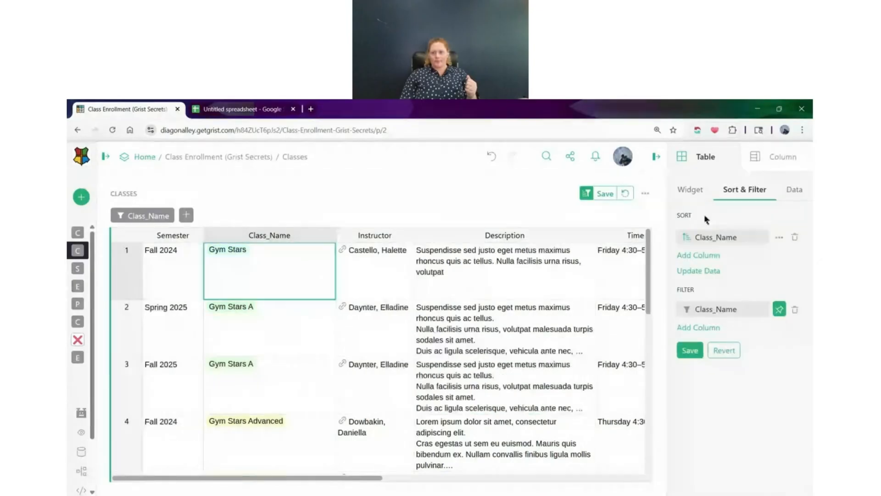
Check the Class_Name sort options, and reorder the column's choices to Yoga Kids, Gym Stars, Gym Stars A, Gym Stars B, Gym Stars Advanced
click(780, 238)
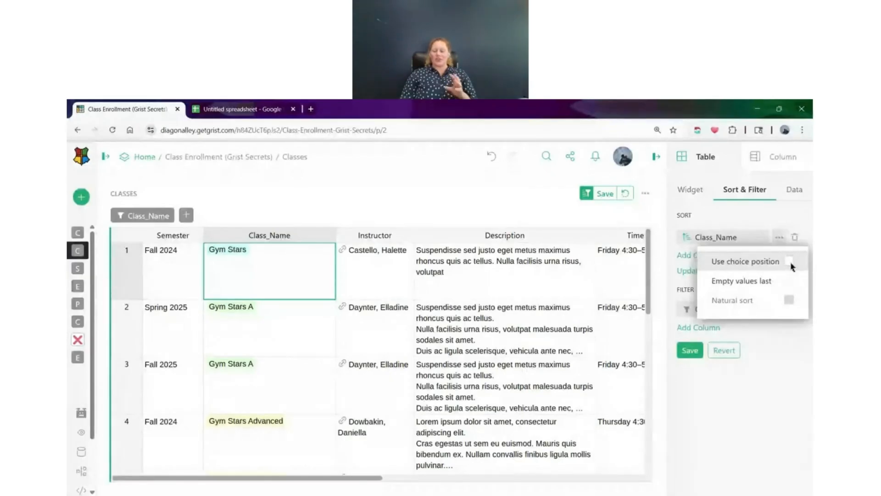
click(779, 202)
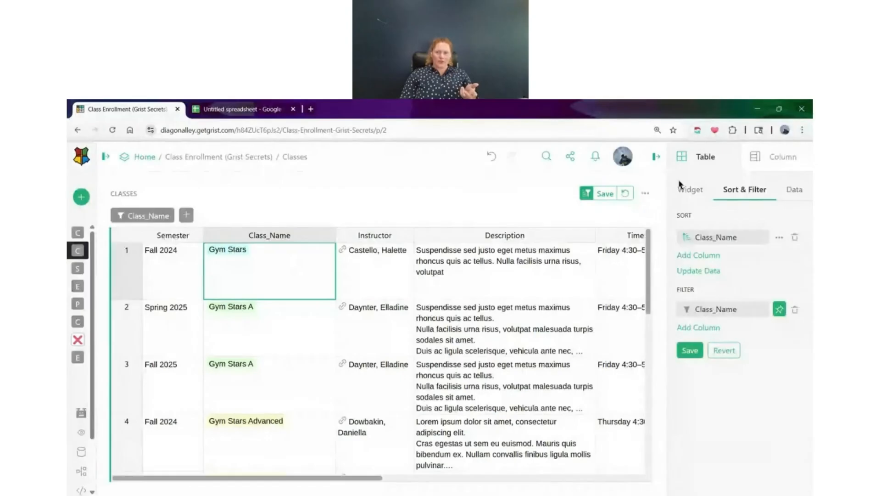
click(785, 163)
scroll(704, 286, down, 2)
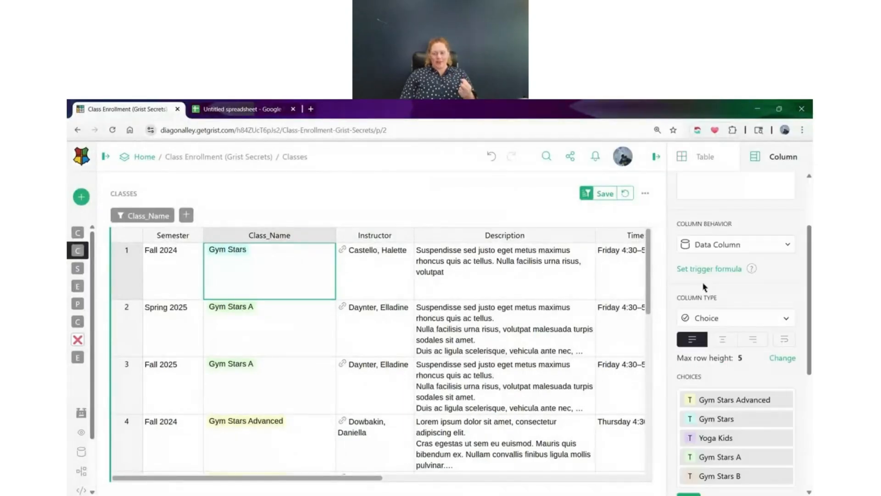
scroll(700, 280, down, 2)
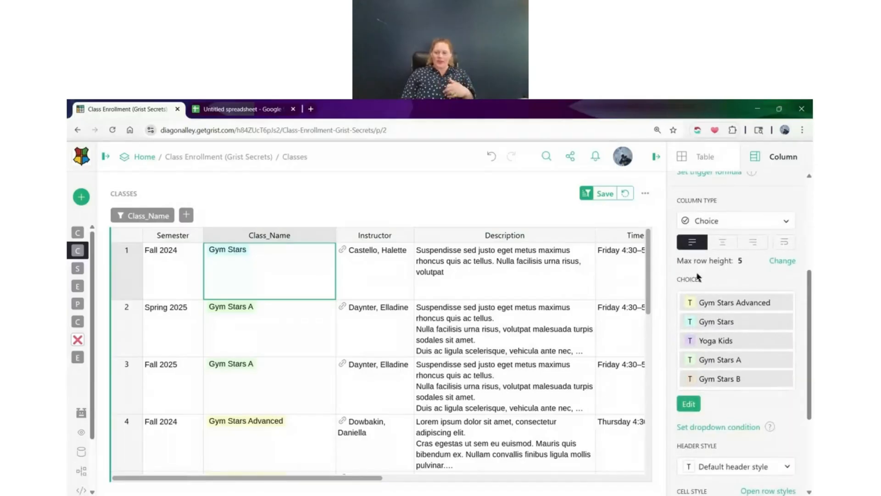
click(689, 404)
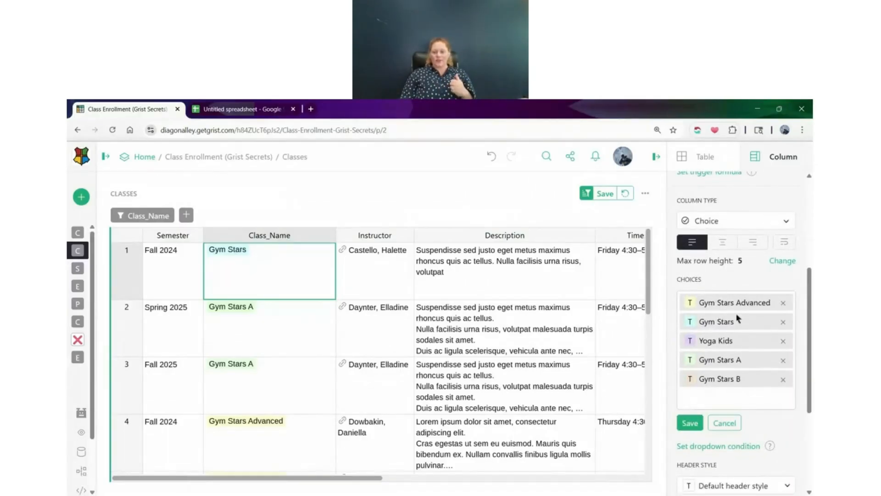
drag(731, 302, 715, 338)
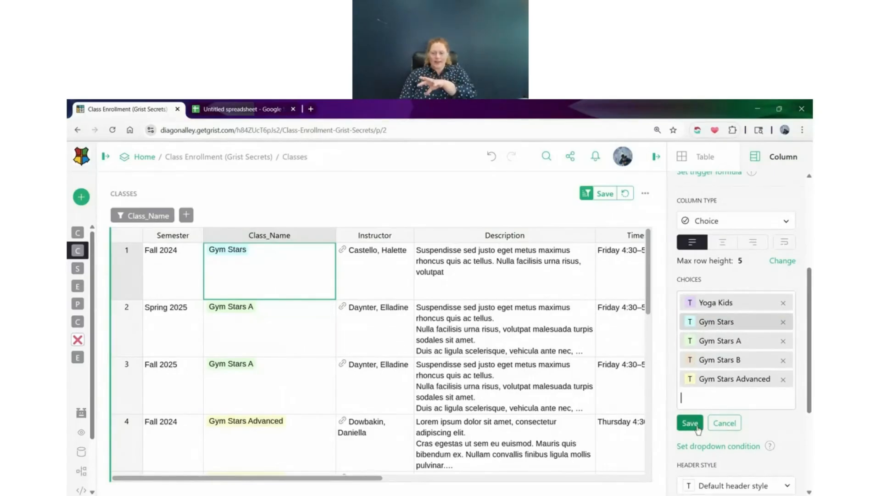
click(696, 423)
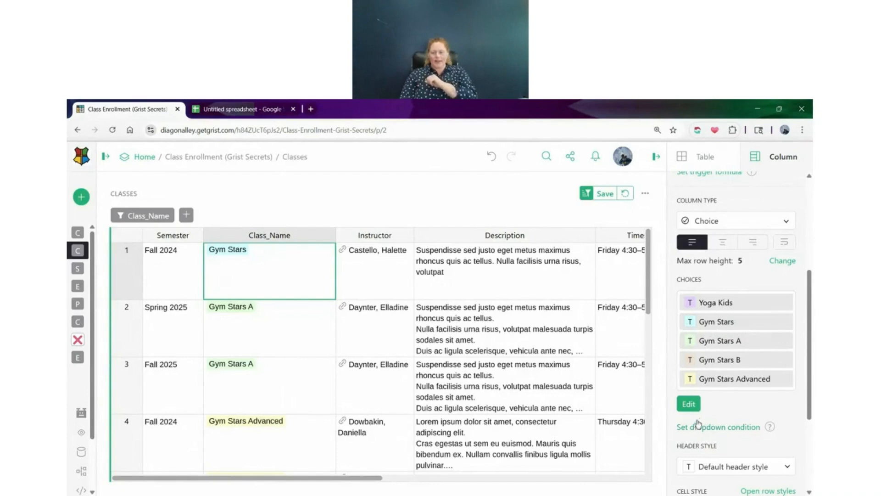
Make the Class_Name sort use choice position, and toggle its Empty values last option on and back off
click(706, 157)
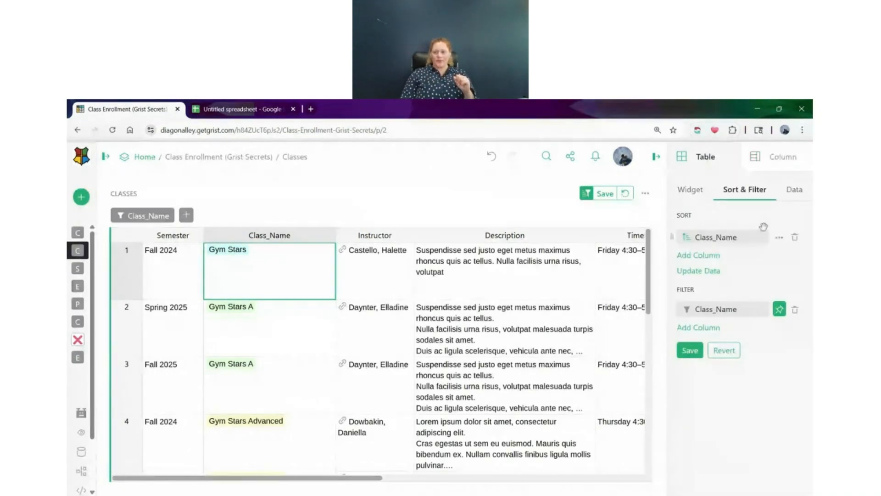
click(779, 237)
click(789, 262)
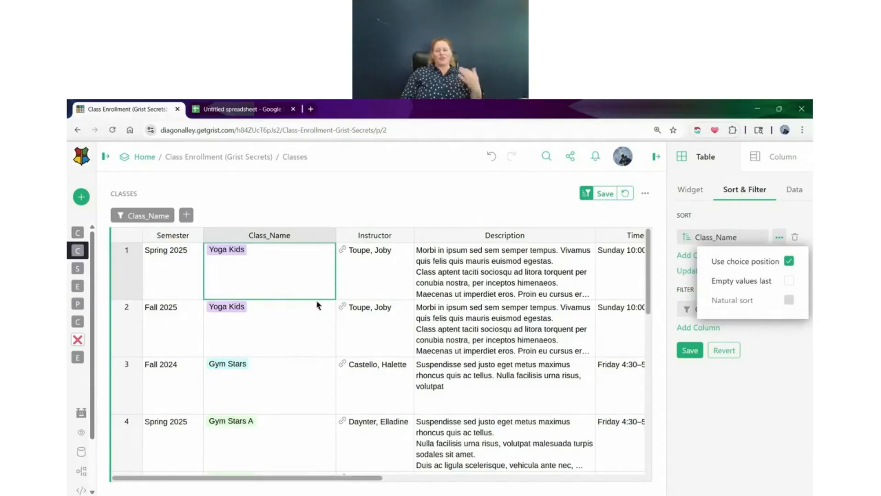
click(789, 280)
click(789, 281)
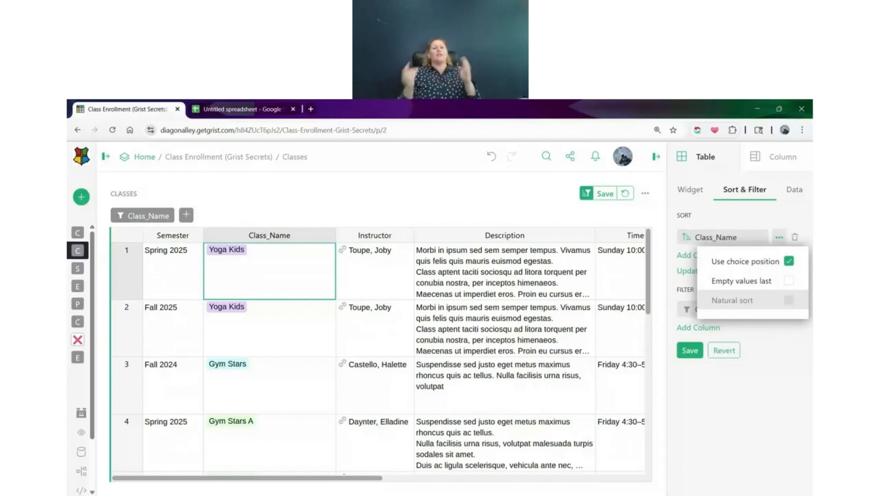
click(794, 345)
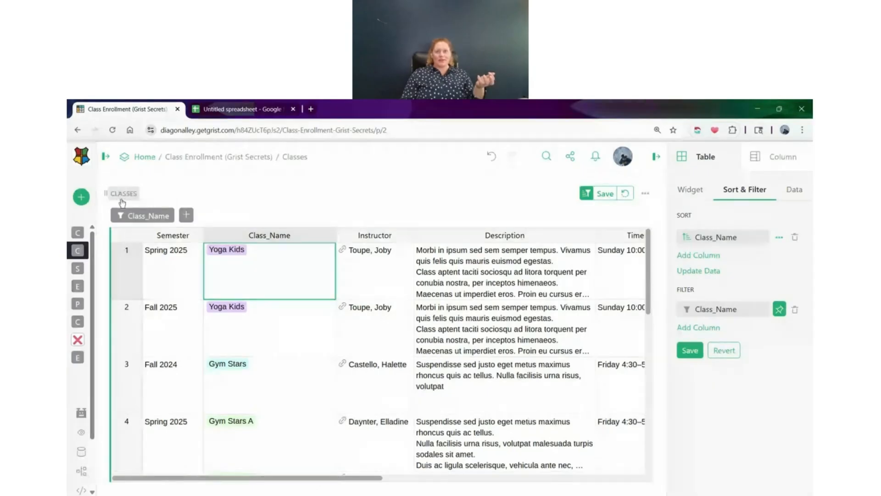
Unpin and re-pin the Class_Name filter from each place that offers it, including the filter's own value list
click(780, 310)
click(780, 310)
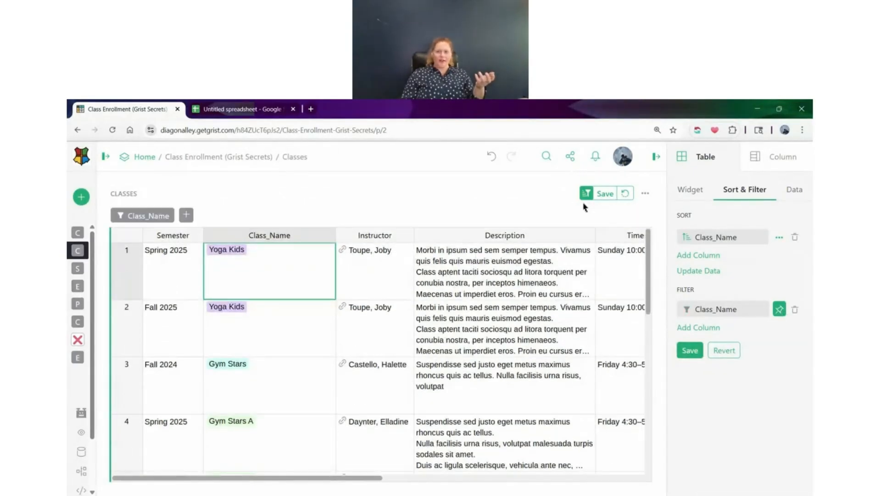
click(586, 193)
click(599, 314)
click(599, 314)
click(142, 216)
click(245, 417)
click(246, 418)
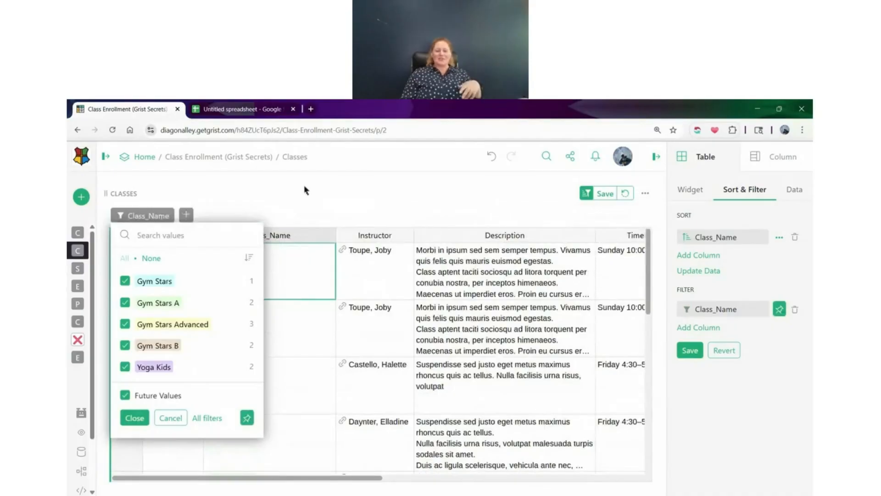
click(263, 203)
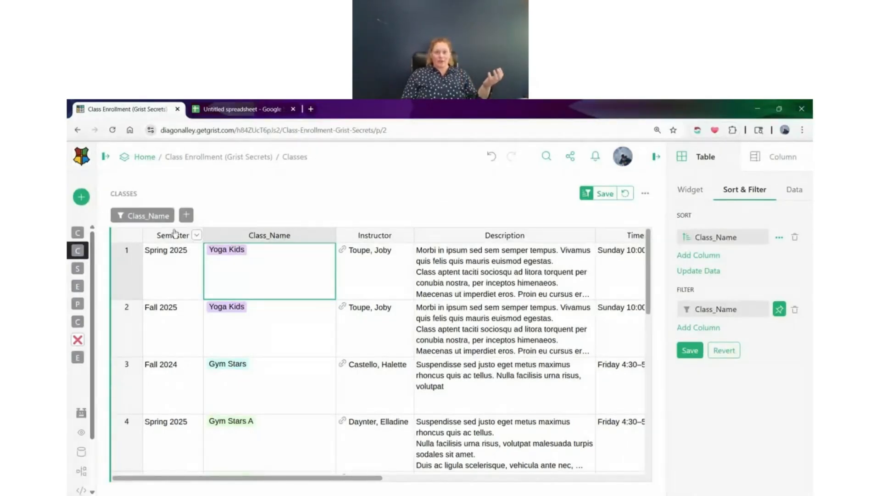
Check the Class_Name filter's value list and save the CLASSES table's current sort and filter settings
click(164, 217)
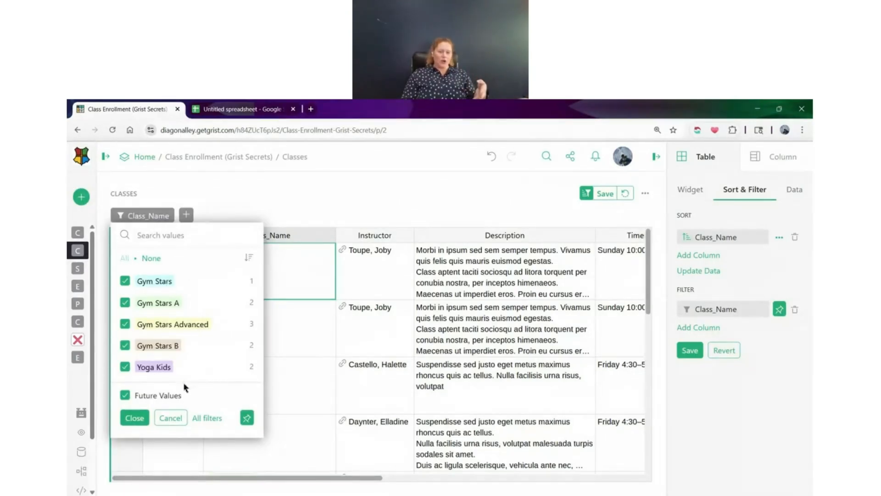
click(134, 418)
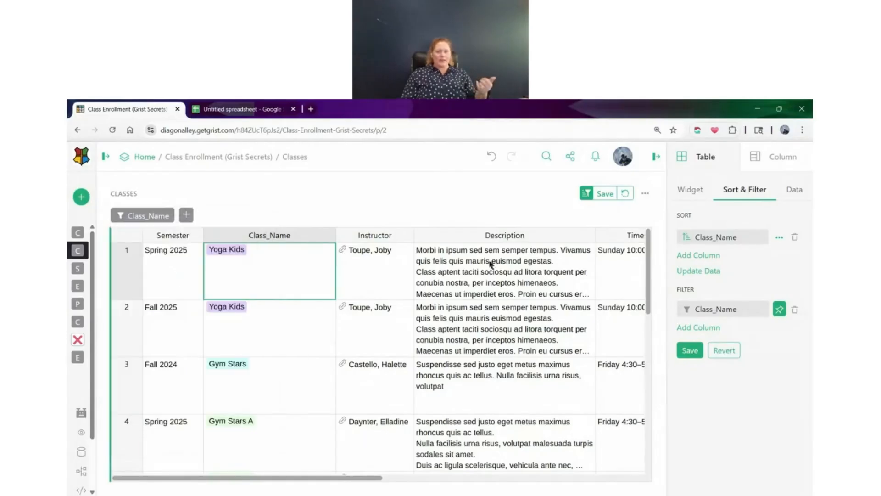
click(604, 194)
Filter Class_Name to show only Gym Stars Advanced, and recheck the selection in the filter's value list
click(158, 216)
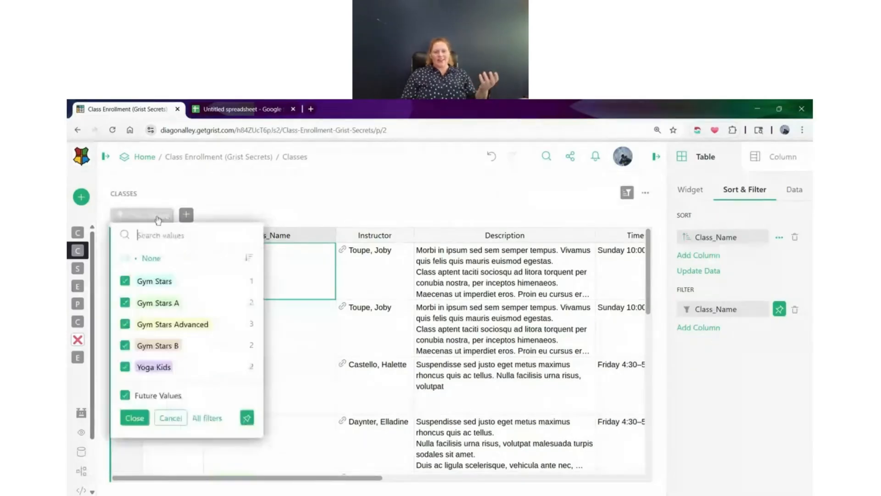
click(151, 258)
click(172, 325)
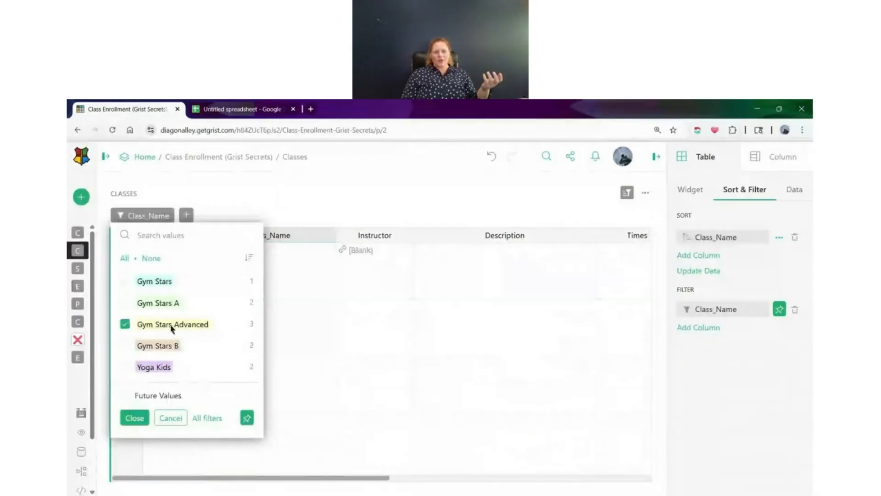
click(134, 418)
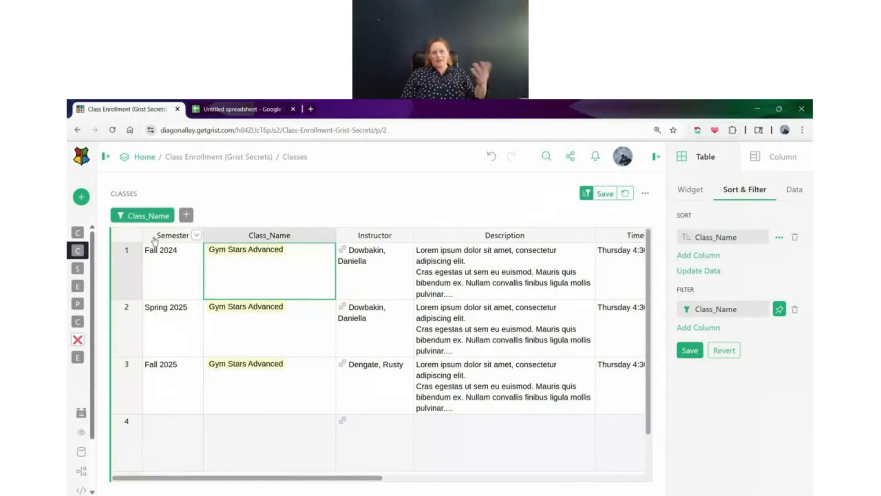
click(165, 223)
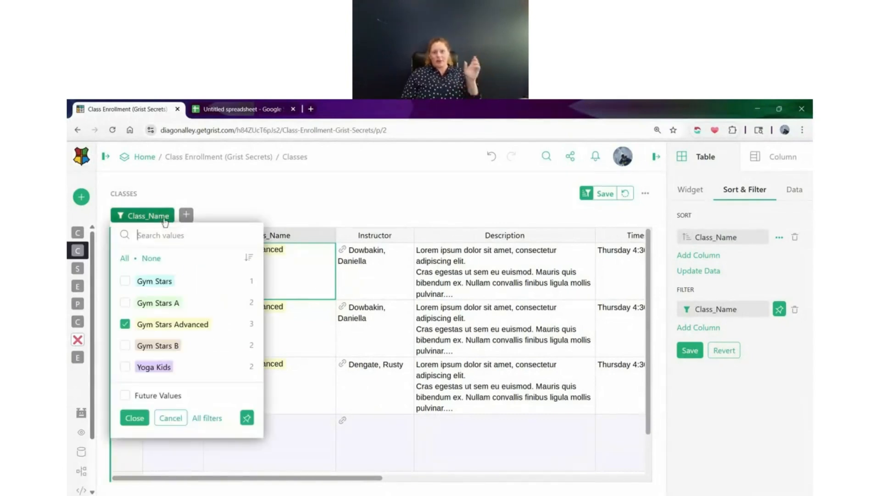
click(285, 214)
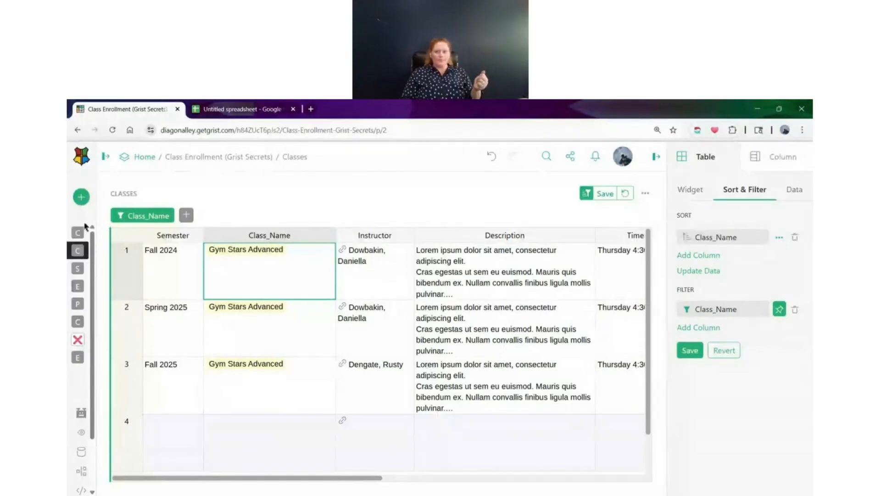
Review the CLASSES table's data settings, including the data selection choices and the Select By options, without changing them
click(803, 192)
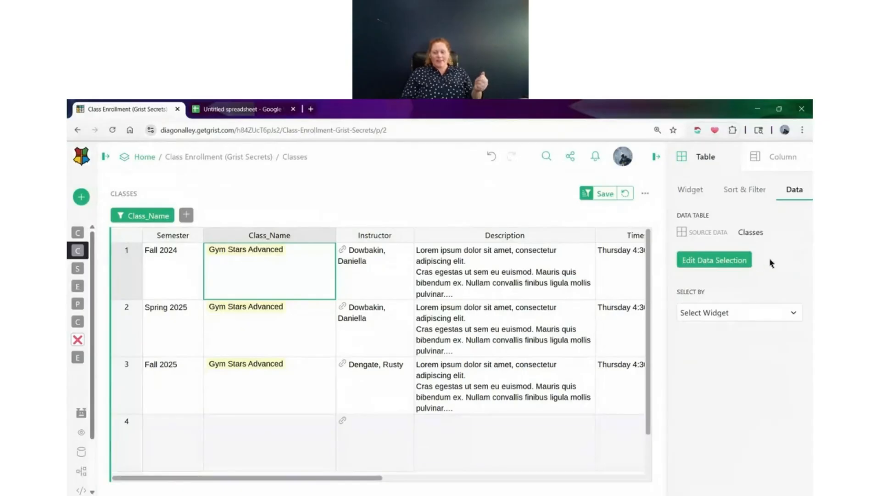
click(738, 260)
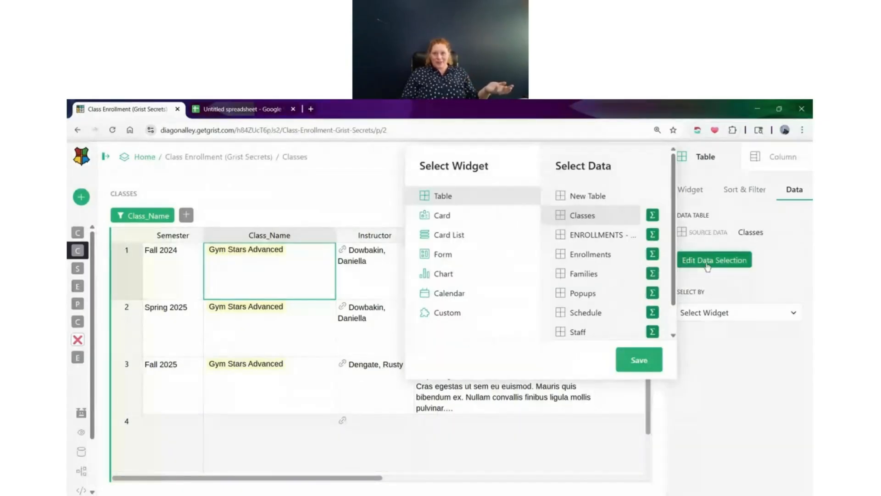
click(711, 281)
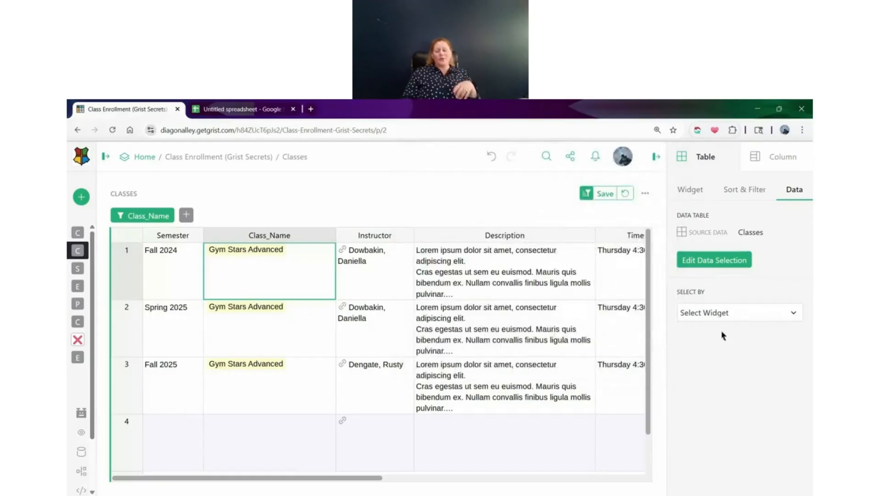
click(731, 317)
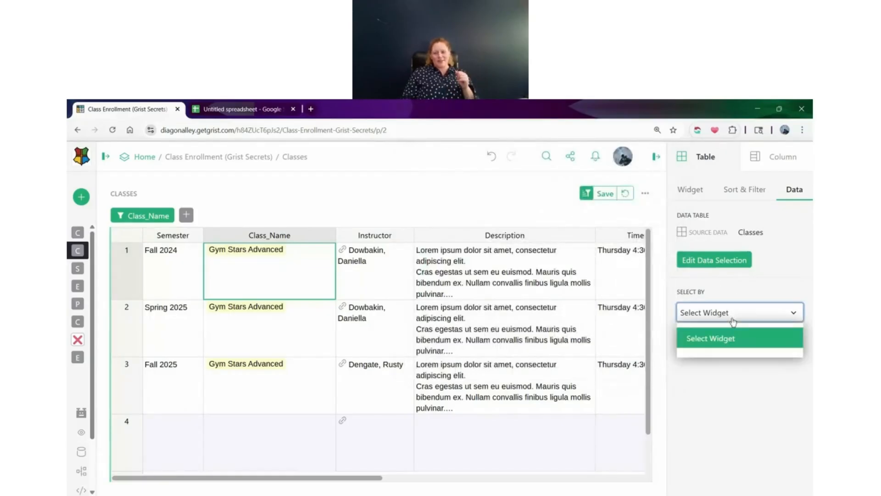
click(731, 320)
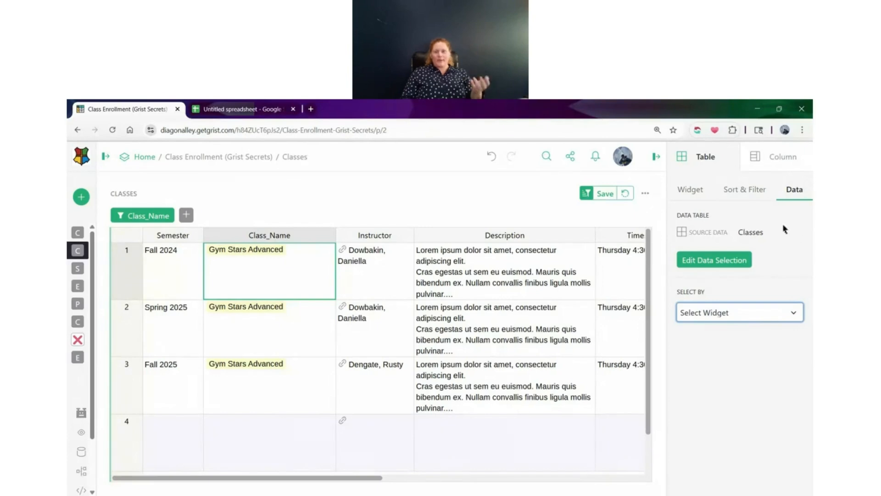
Look over the CLASSES table's widget settings and the available widget types, and compare them with its data settings
click(701, 187)
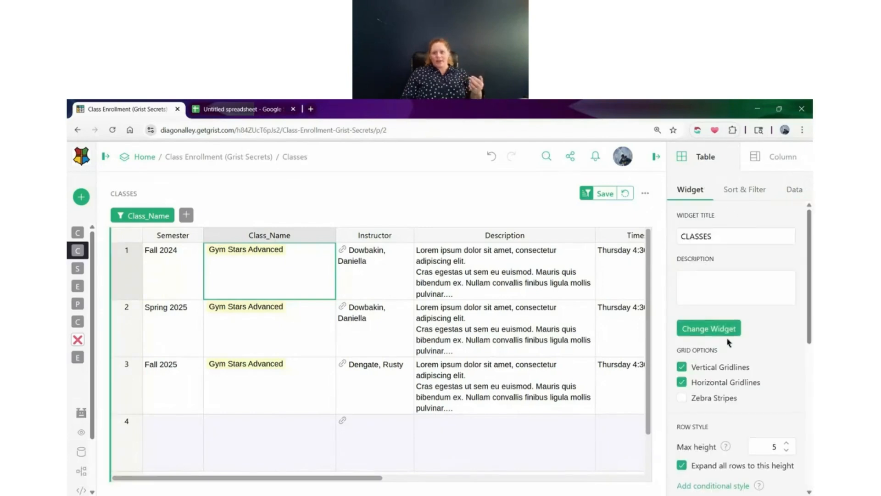
click(714, 329)
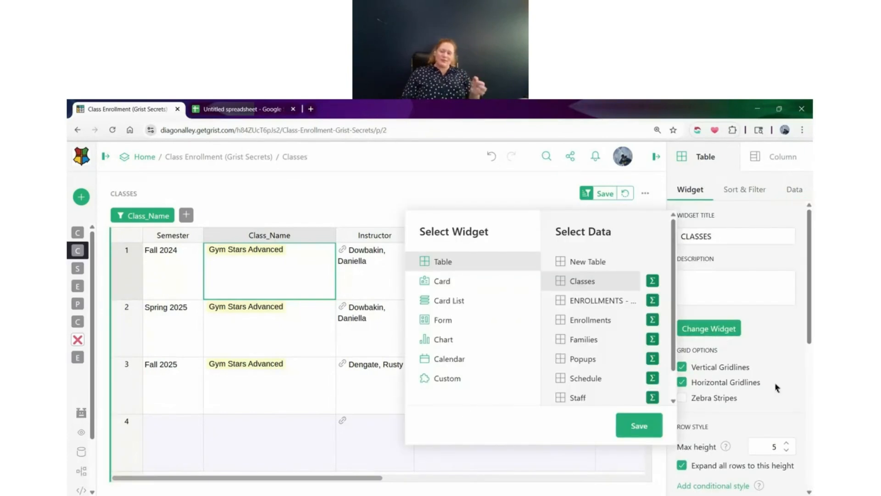
click(796, 334)
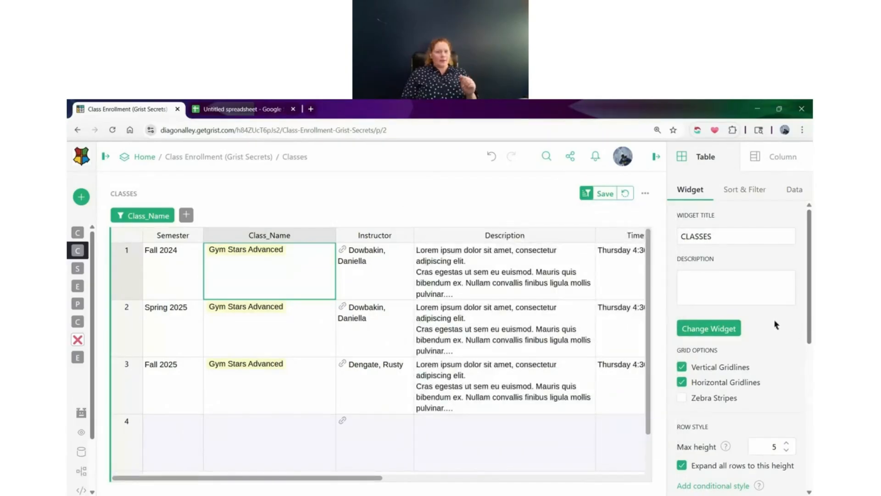
click(798, 190)
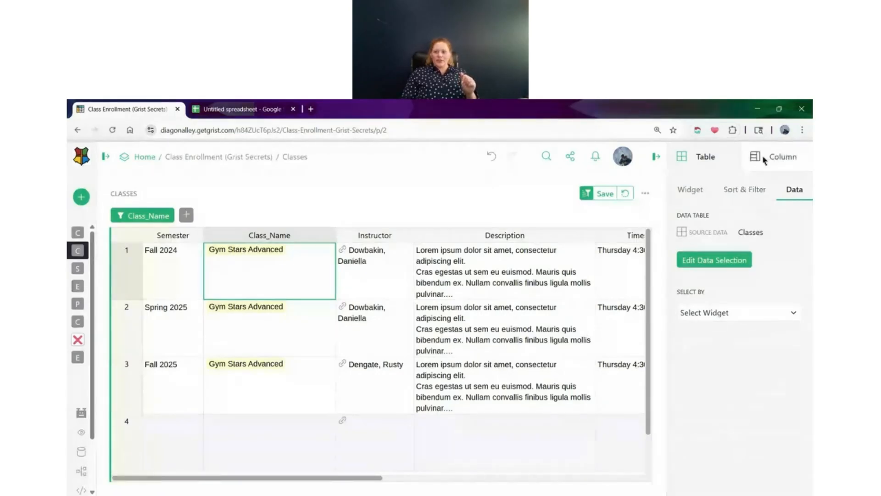
click(696, 188)
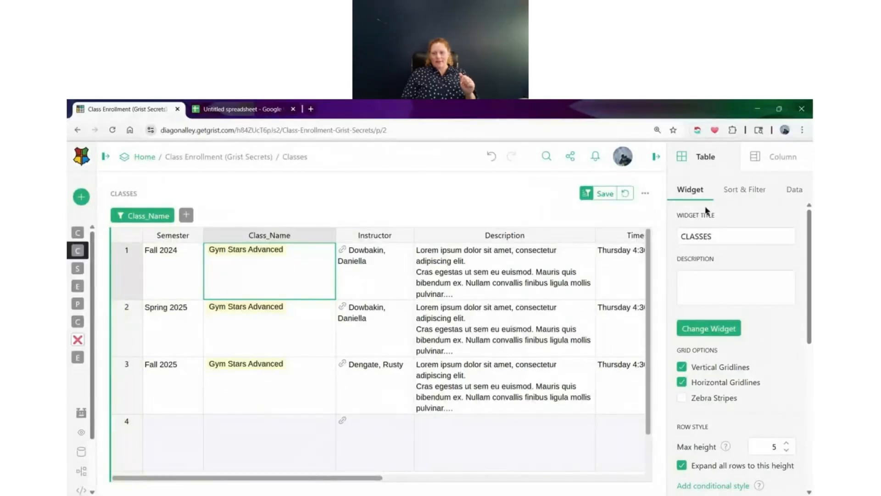
Open the Class View page and select the 2025F-Yoga and 2024F-Stars classes in CURRENT CLASSES to view their linked records
click(78, 232)
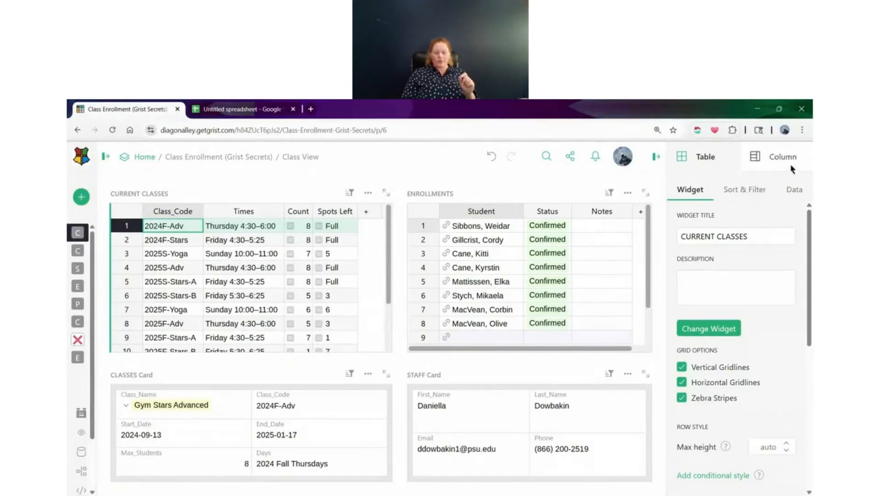
click(249, 269)
click(183, 309)
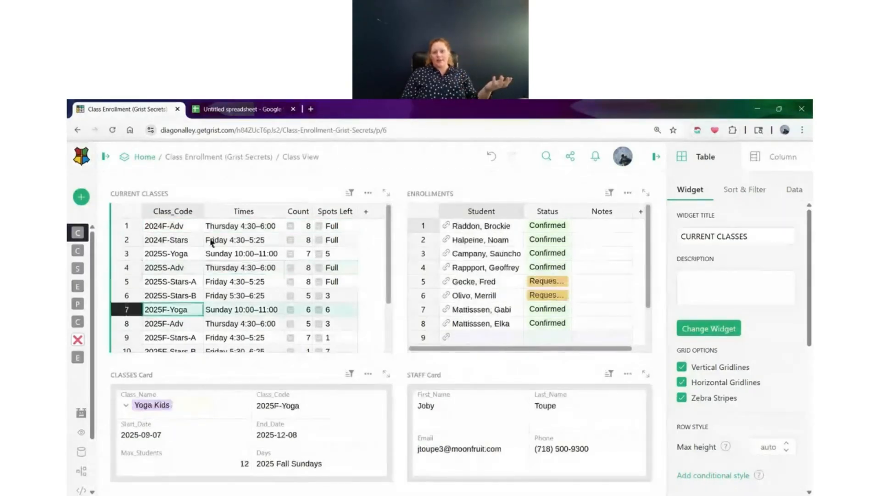
click(212, 241)
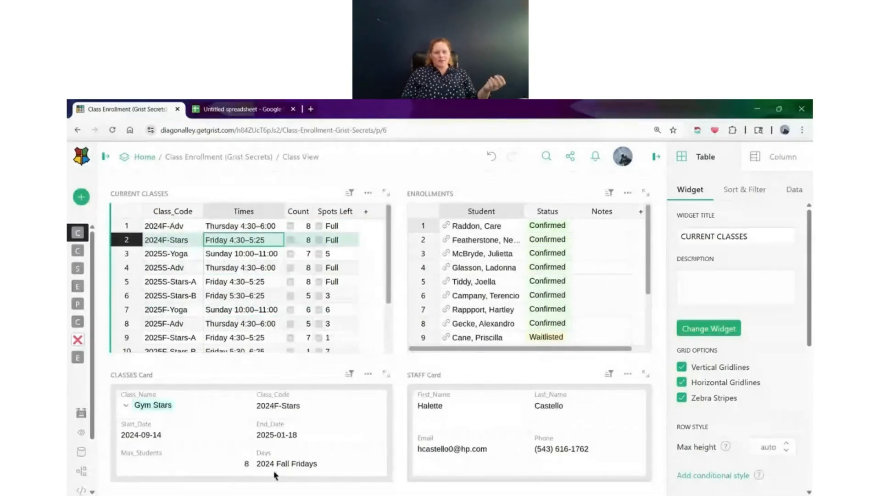
Compare the widget settings of CLASSES Card with those of the CURRENT CLASSES table
click(307, 434)
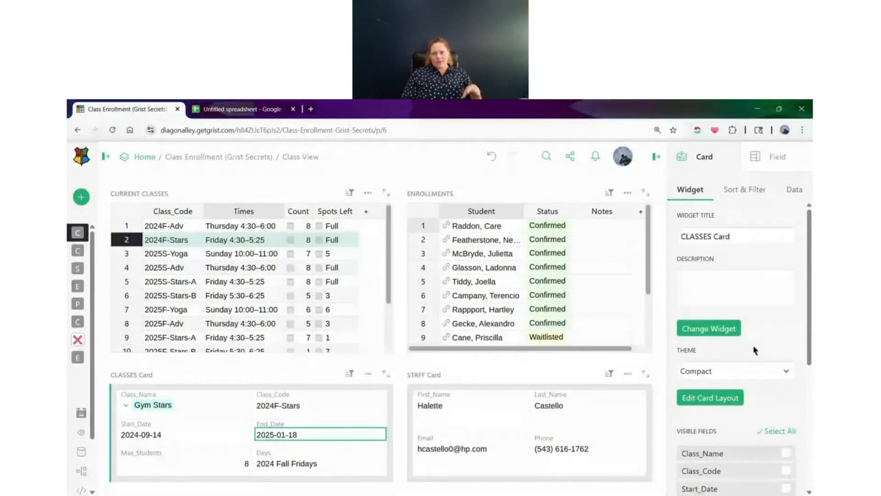
click(335, 309)
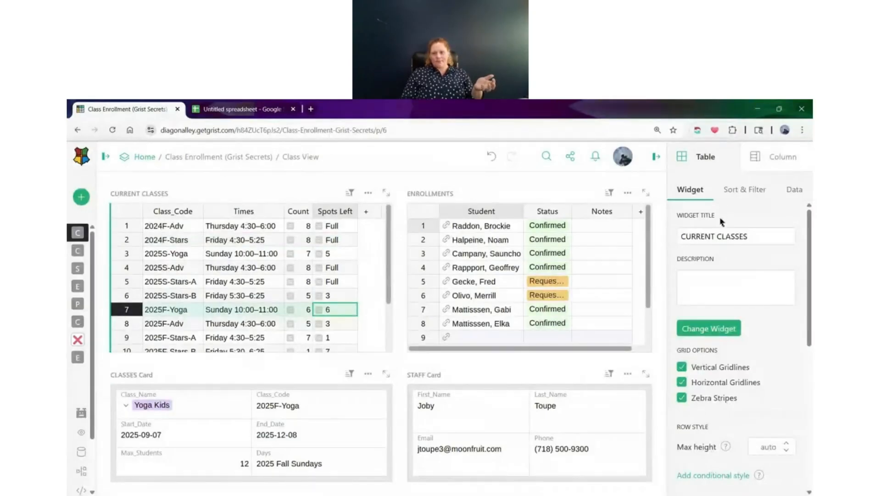
scroll(722, 216, down, 4)
scroll(718, 268, up, 4)
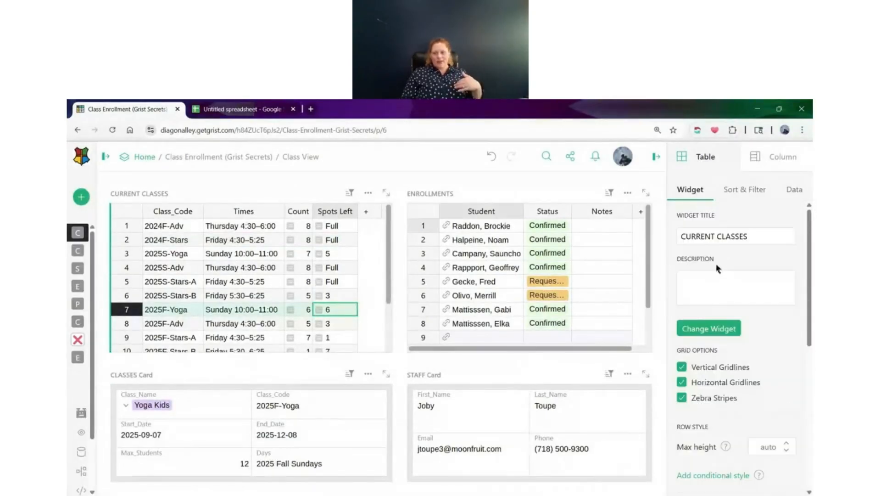
Examine the column settings of Spots Left and Times in CURRENT CLASSES, comparing a formula column with a data column
click(765, 161)
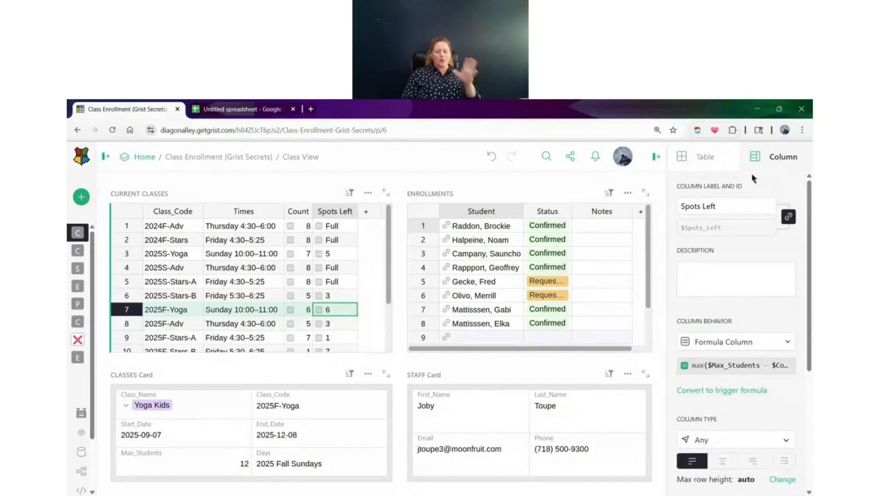
scroll(732, 262, down, 1)
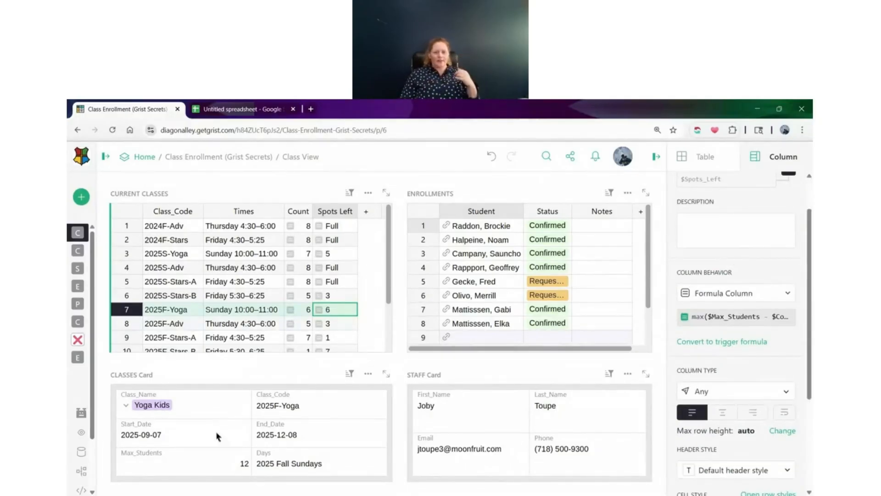
scroll(774, 316, up, 1)
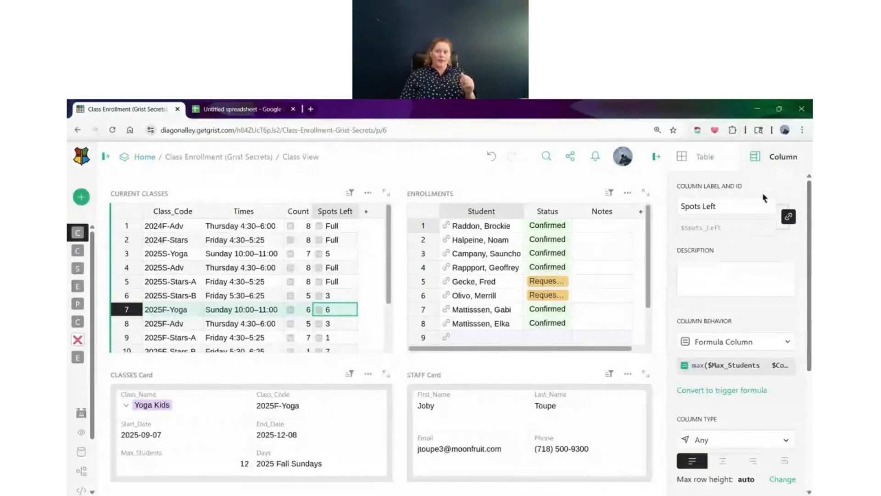
click(736, 209)
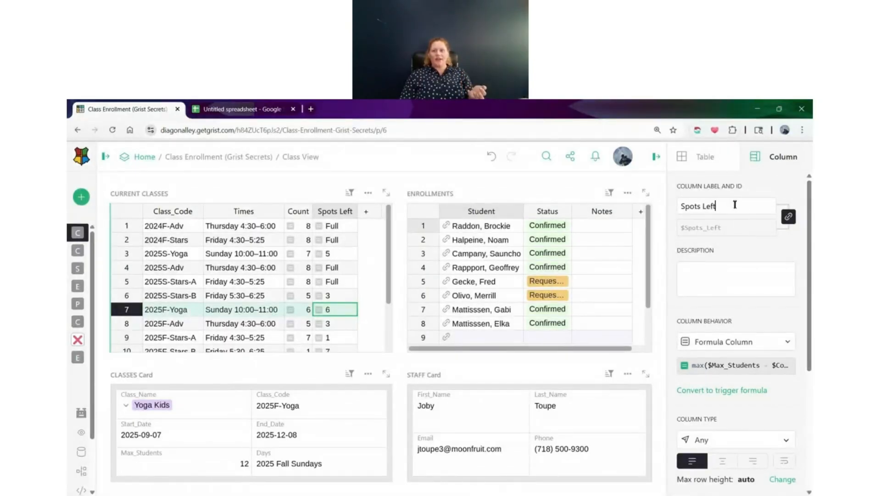
click(237, 211)
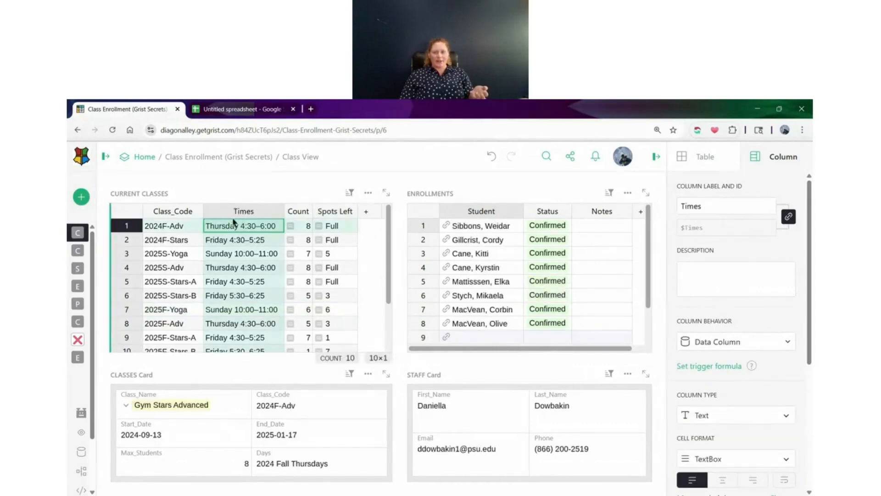
click(338, 212)
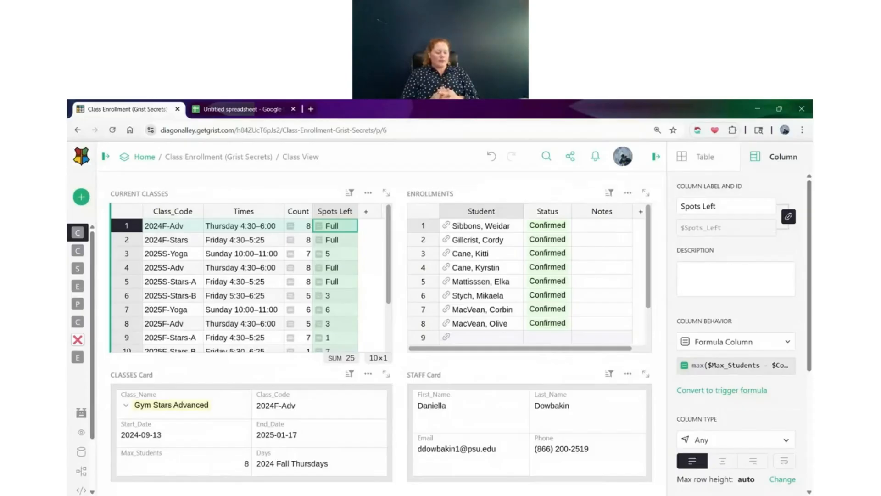
Add a Toggle column labelled Spots Left at the end of the CURRENT CLASSES table
click(369, 216)
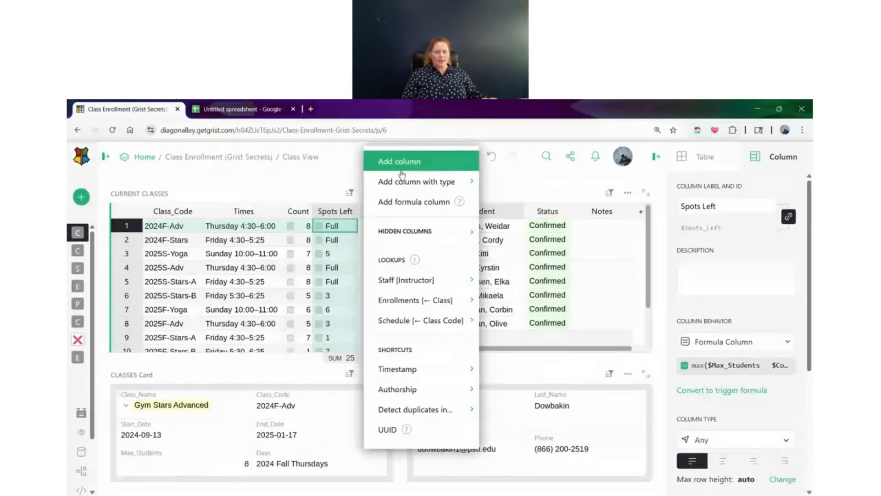
mouse_move(366, 180)
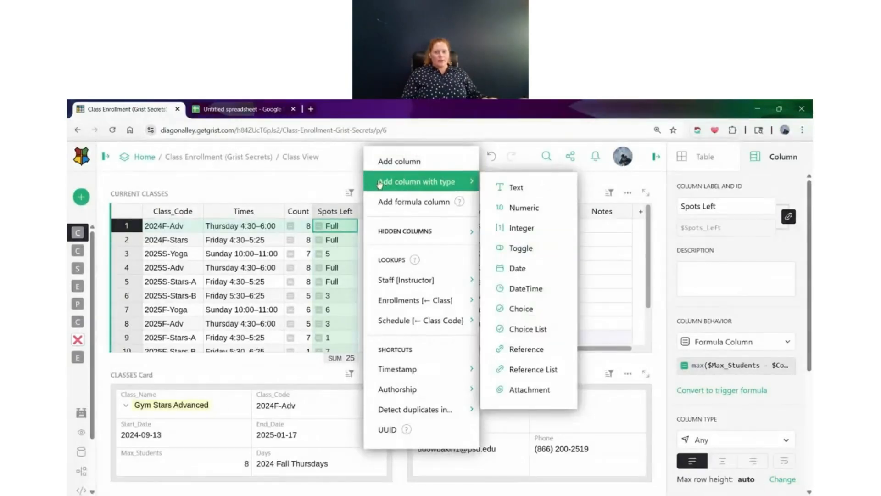
click(540, 249)
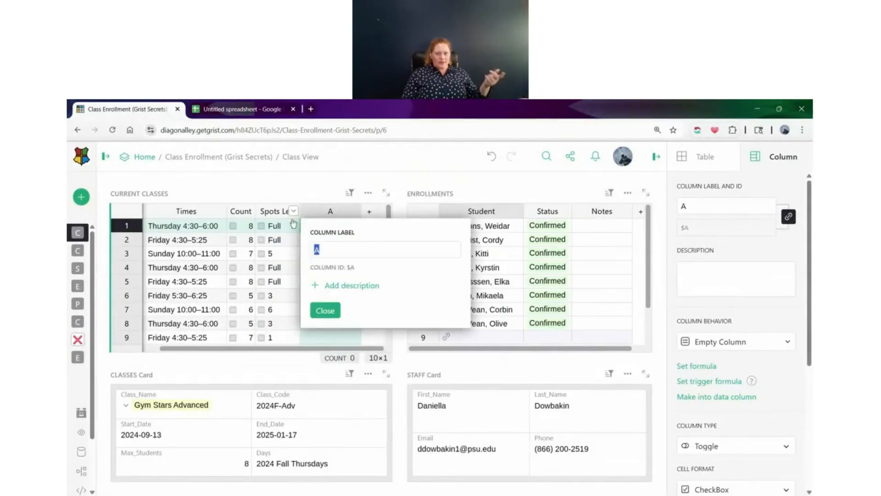
text(sPO)
key(BackSpace)
key(BackSpace)
key(BackSpace)
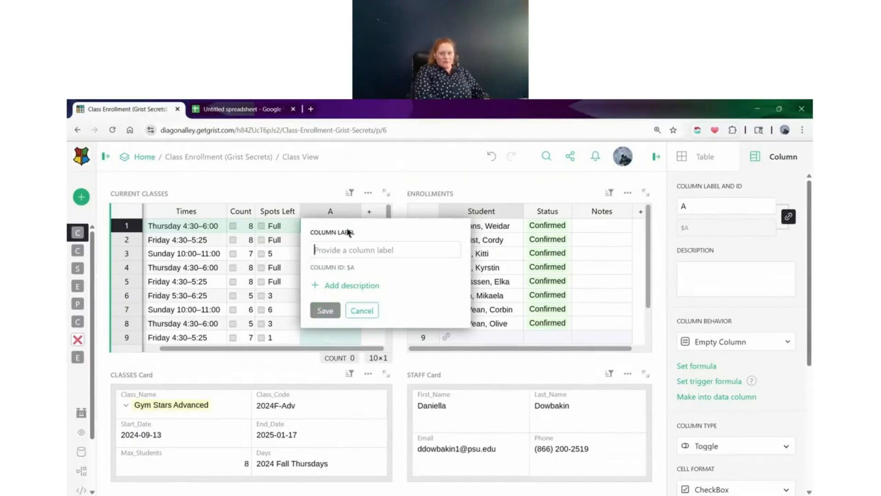
text(Spots Left)
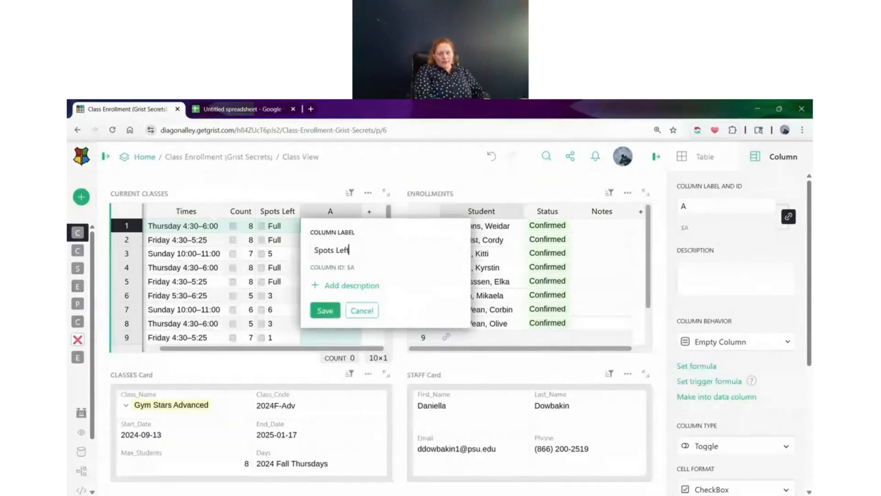
key(Return)
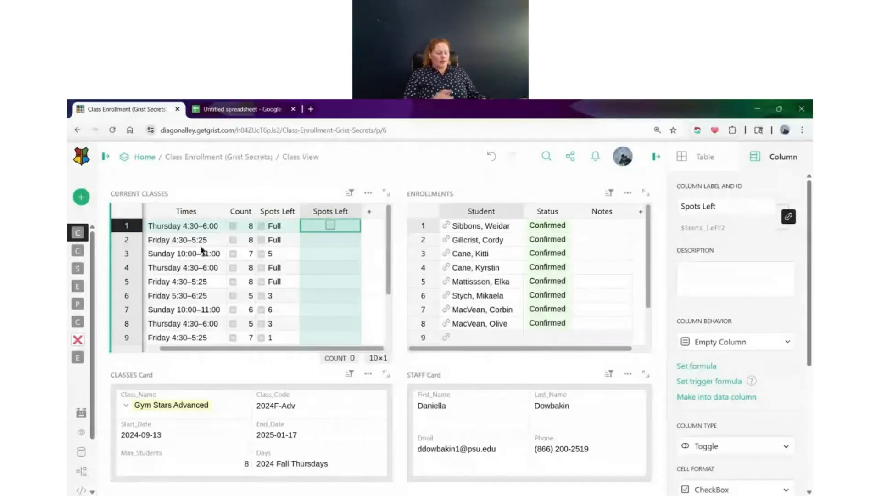
Give the new Spots Left toggle column the formula $Spots_Left != "Full"
key(equal)
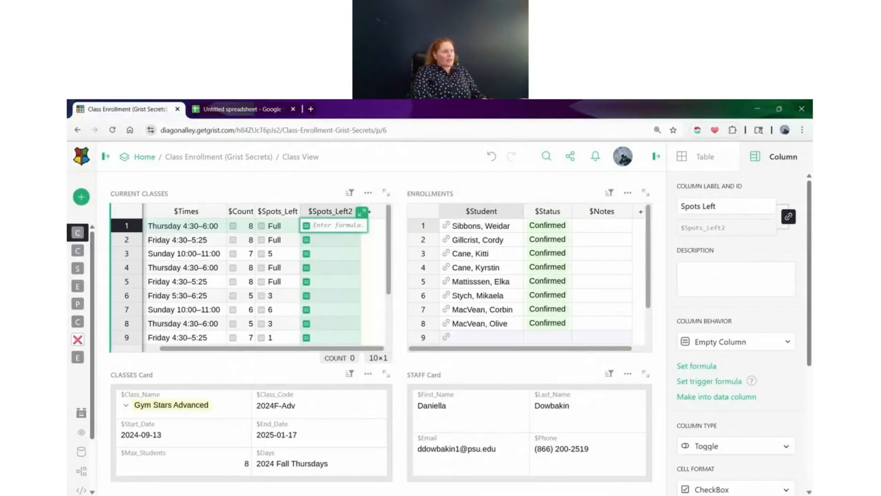
click(278, 241)
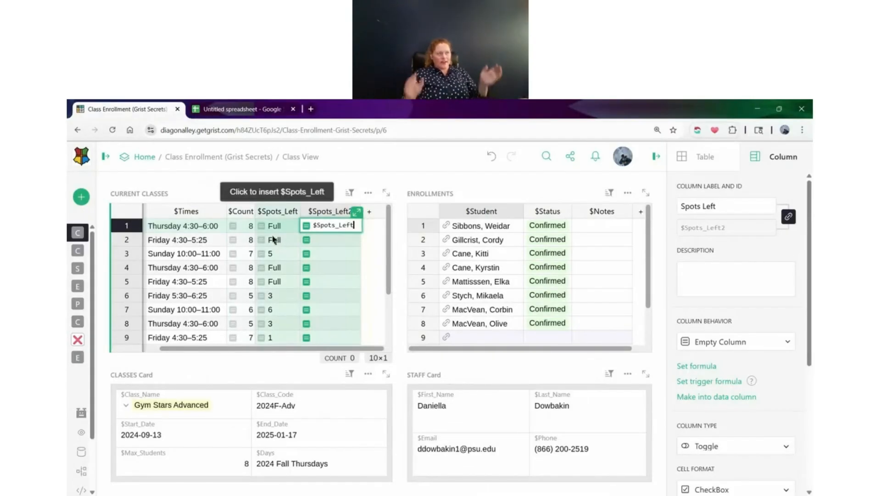
text(!)
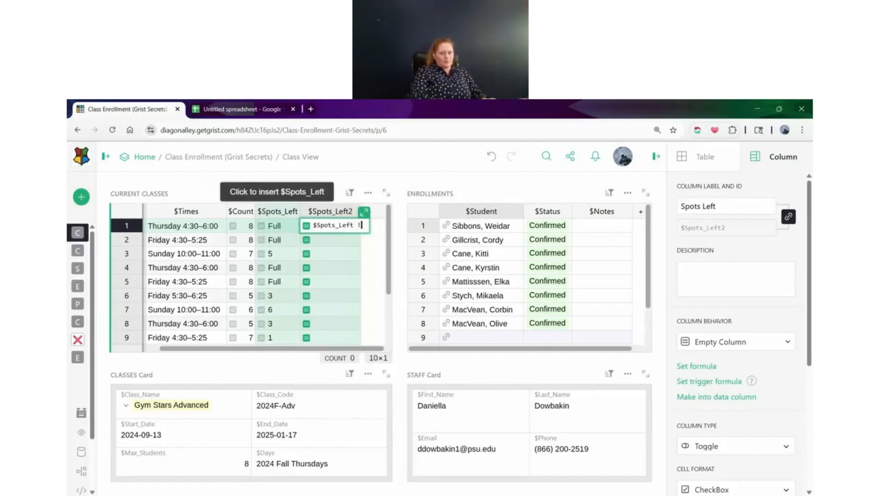
text(= "Full")
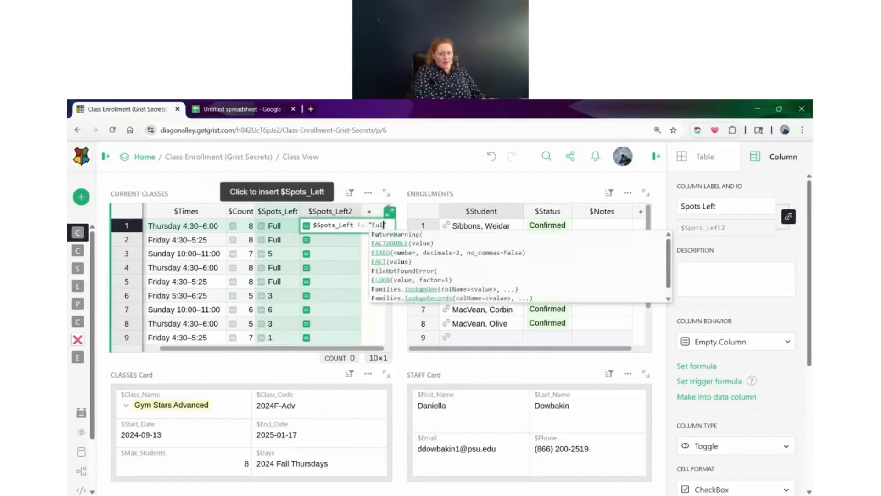
key(Return)
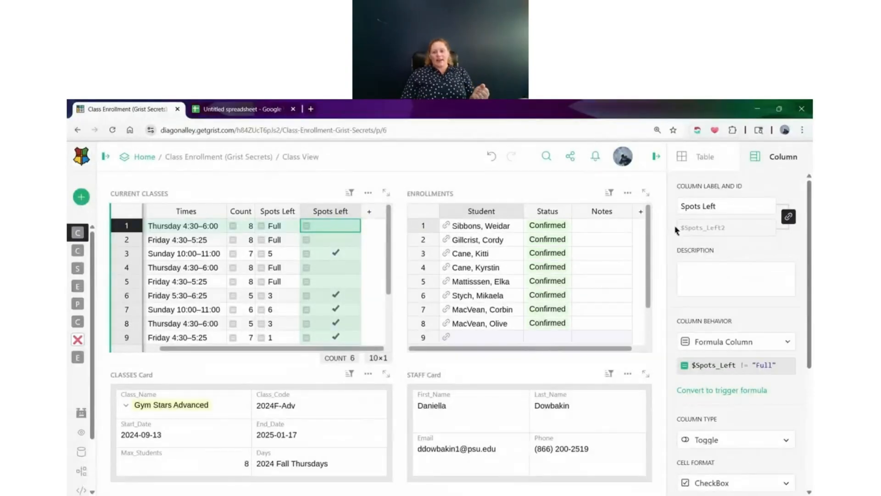
Unlink the toggle column's ID from its label and set the ID to $Spots_Left_Toggle
click(728, 207)
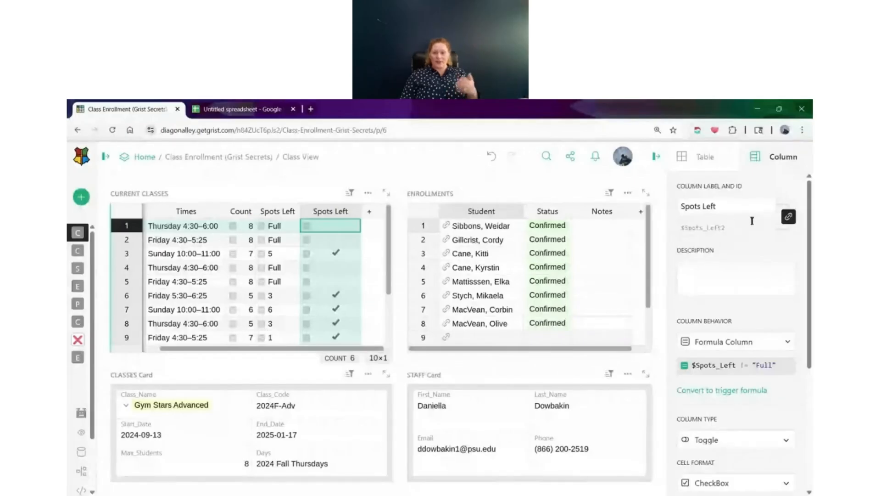
click(788, 217)
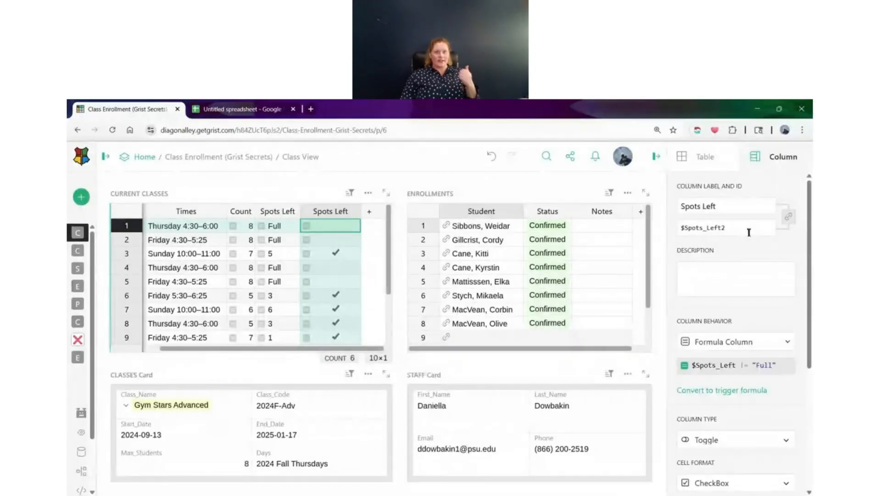
key(BackSpace)
text(_Toggle)
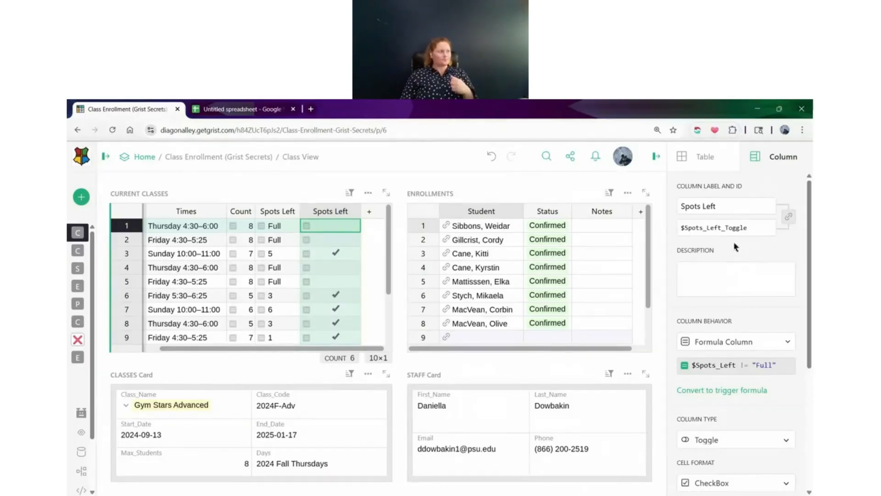
Add the description "Checked if spots available" to the Spots Left toggle column and check its header tooltip
click(733, 277)
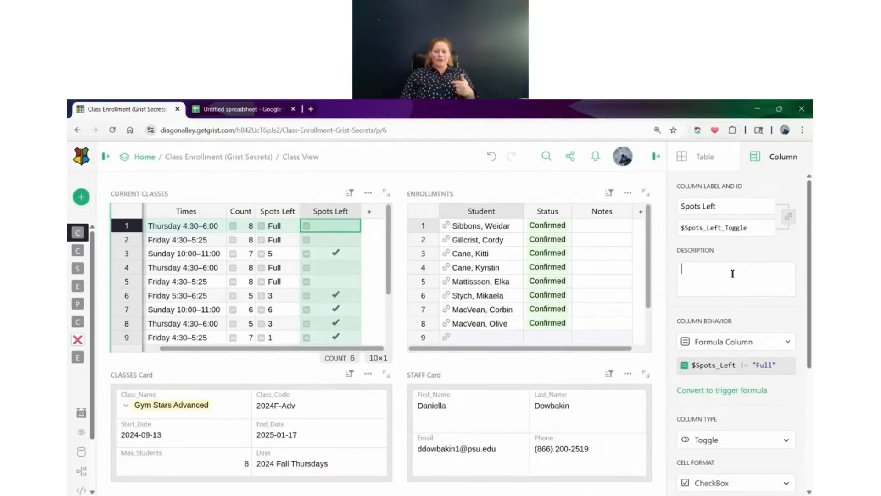
scroll(733, 274, down, 1)
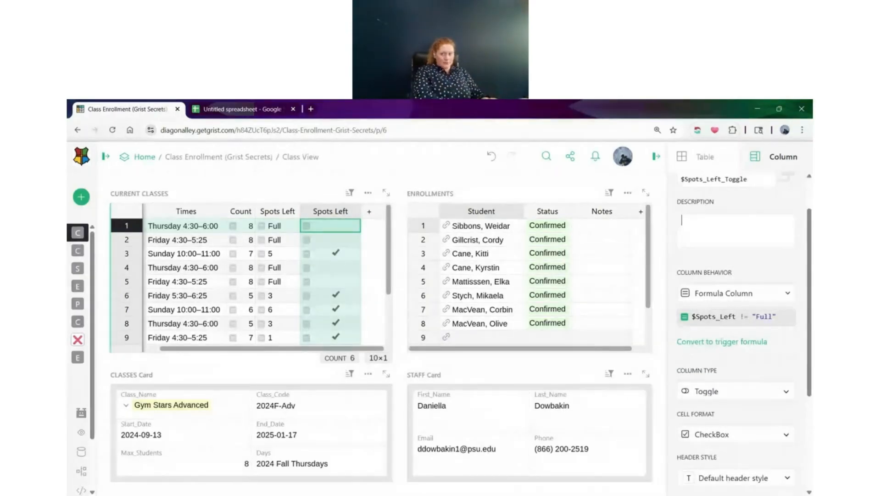
text(C)
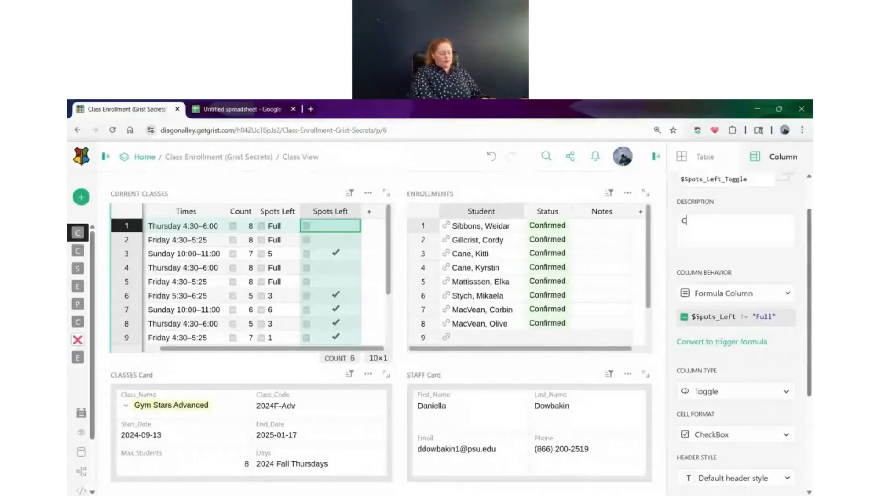
text(hecked if)
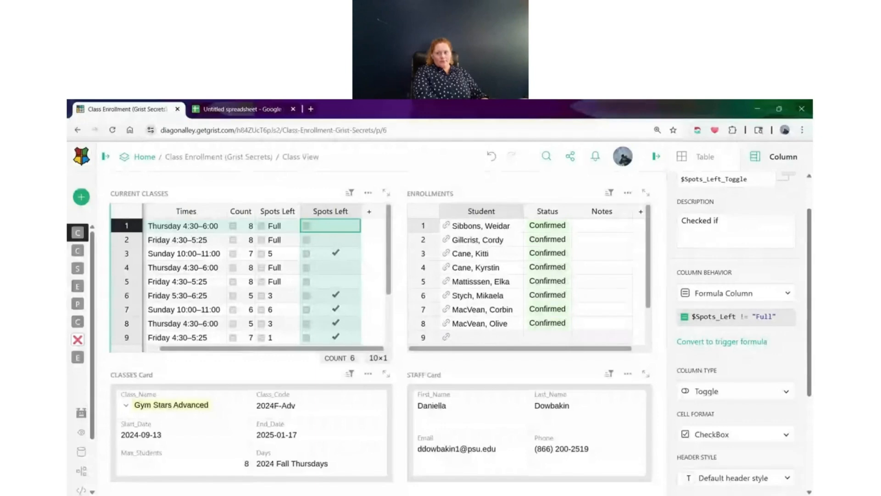
text( spots available)
click(712, 269)
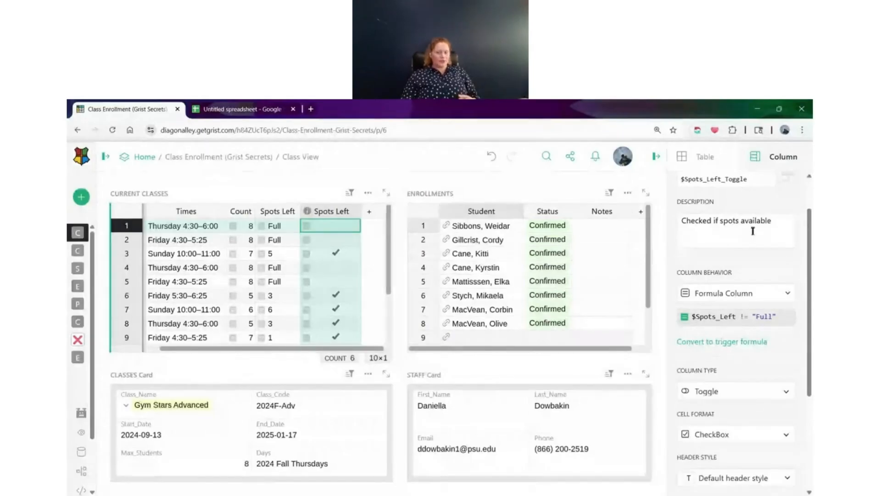
mouse_move(314, 218)
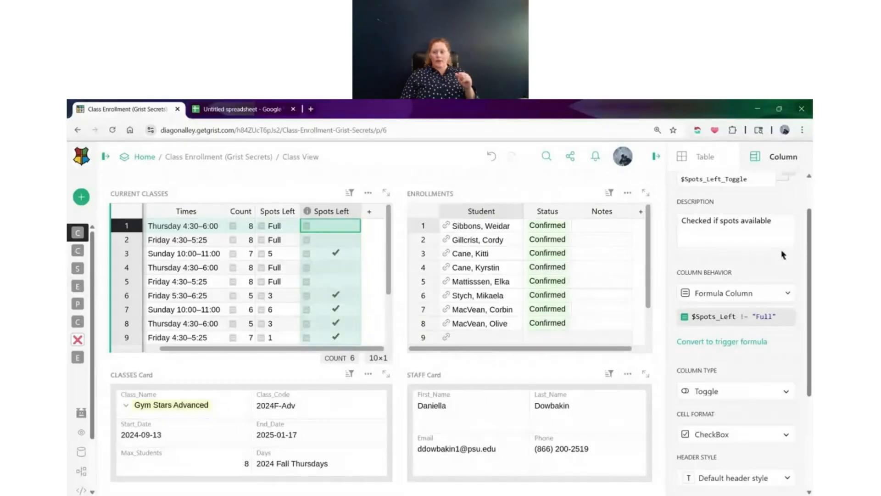
Style the Spots Left toggle column's header with black fill (#000000) and bold white text (#FFFFFF)
scroll(782, 254, down, 1)
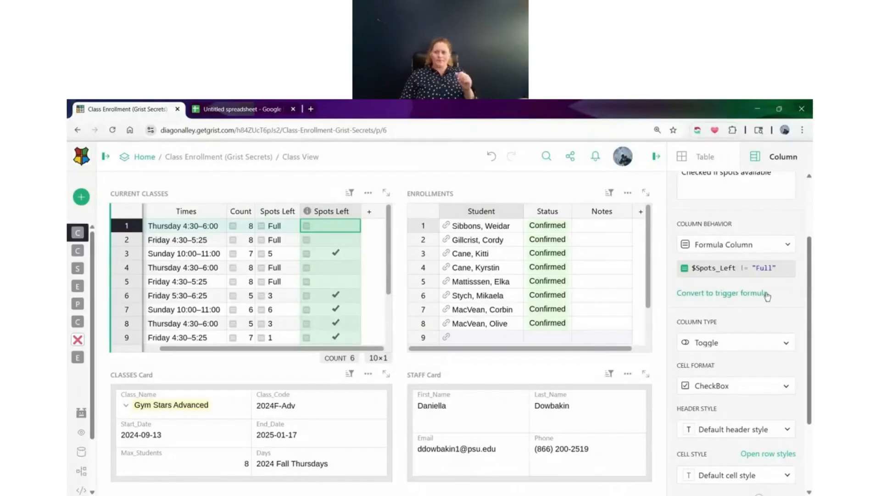
scroll(767, 296, down, 2)
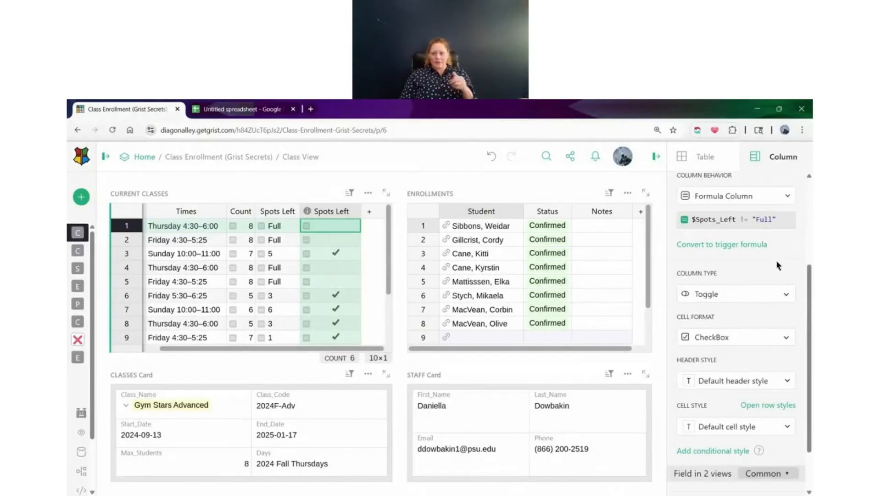
scroll(777, 269, down, 2)
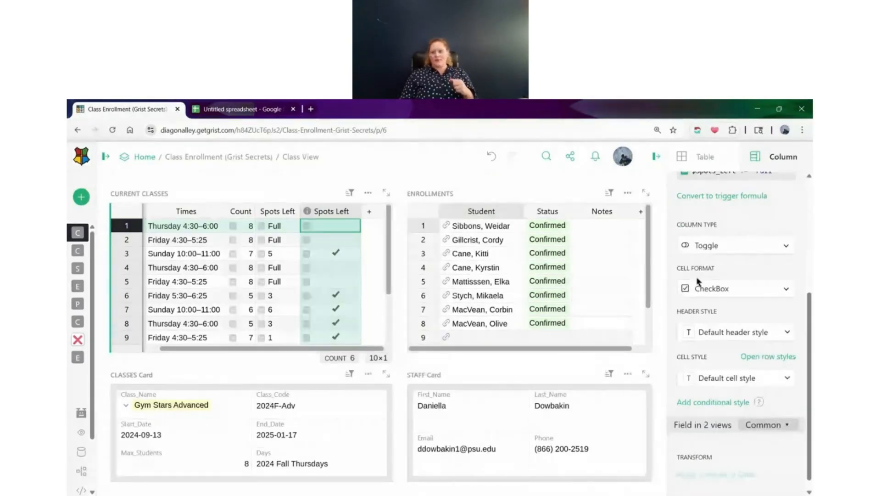
scroll(750, 237, down, 1)
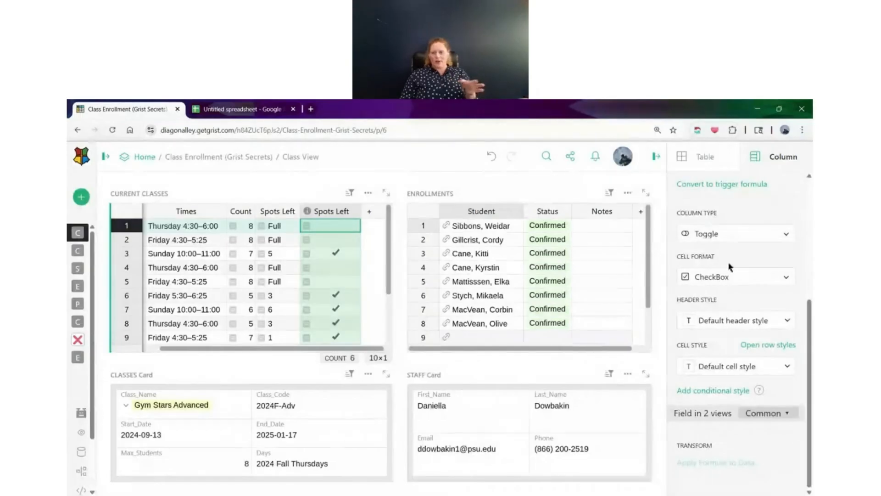
click(717, 321)
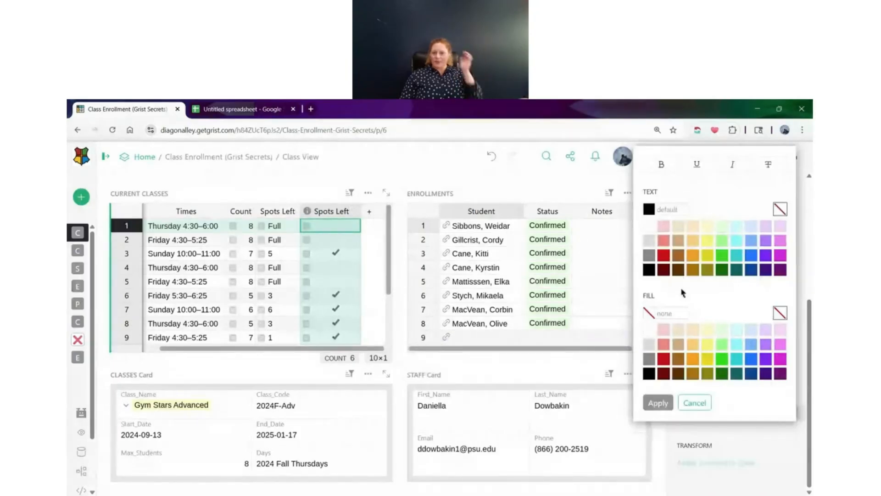
click(649, 373)
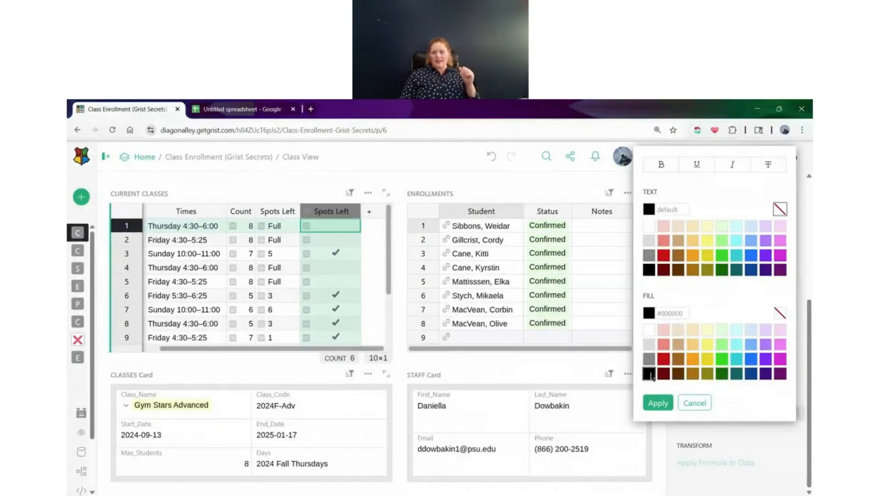
click(649, 226)
click(662, 165)
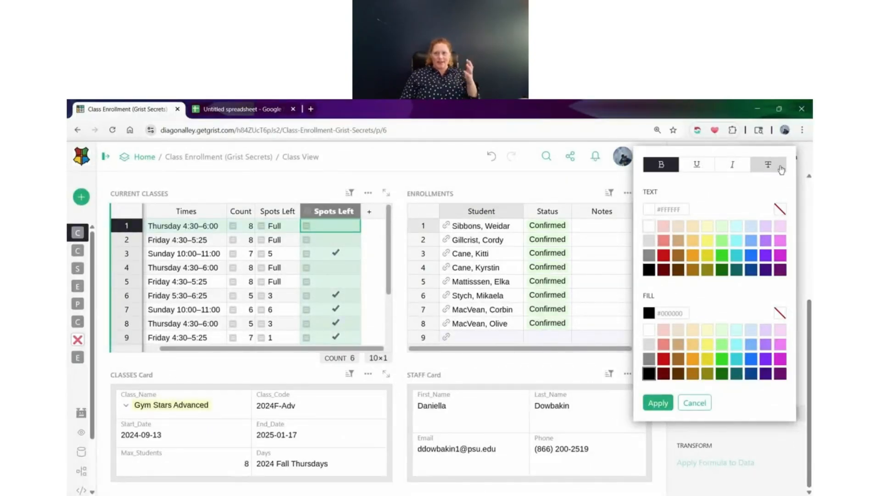
click(658, 403)
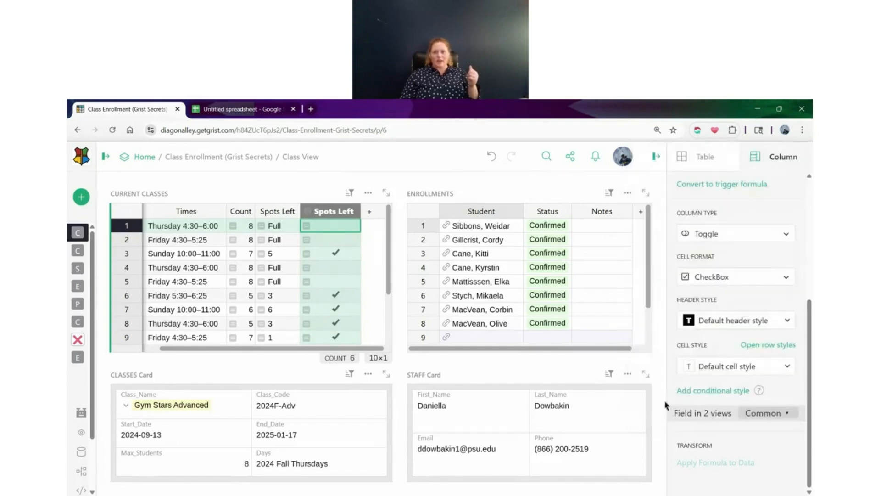
Apply black header fill with bold white text to the Times, Count and original Spots Left columns together
drag(275, 225, 188, 225)
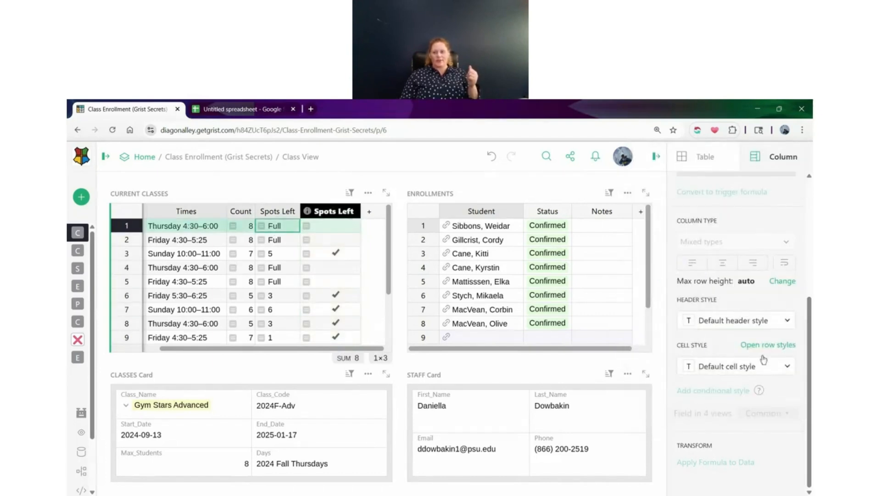
click(725, 321)
click(648, 373)
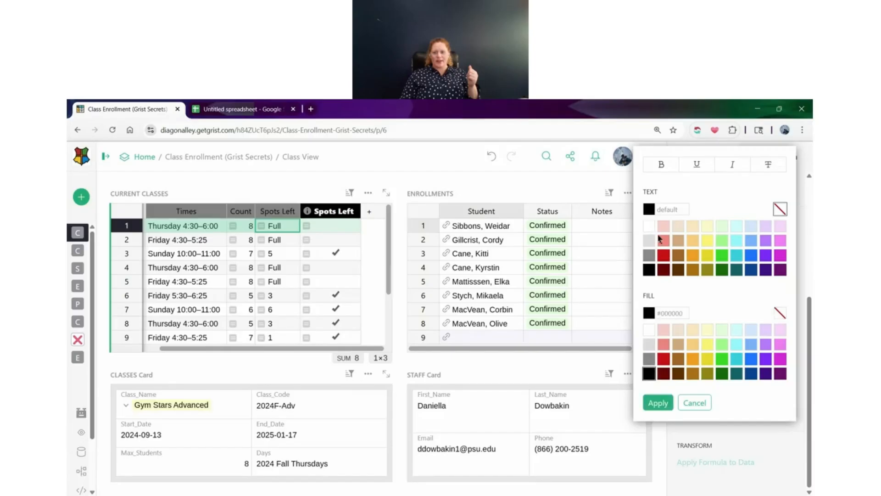
click(649, 226)
click(661, 164)
click(650, 401)
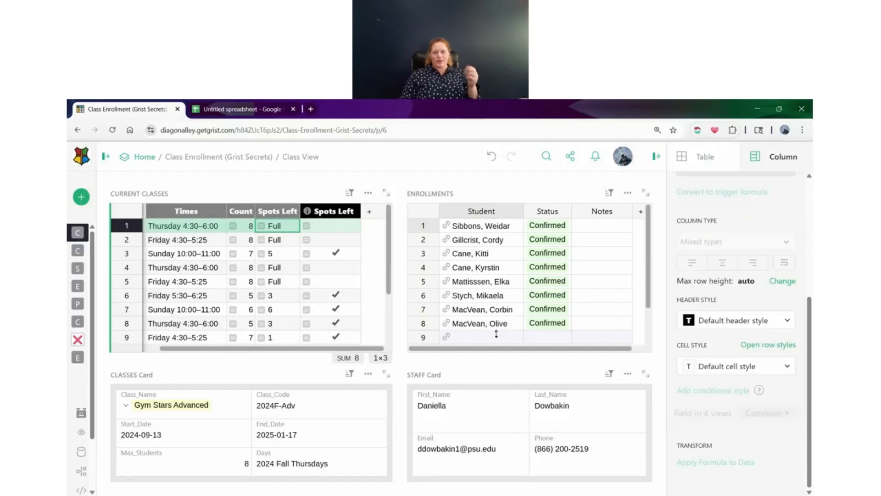
click(220, 231)
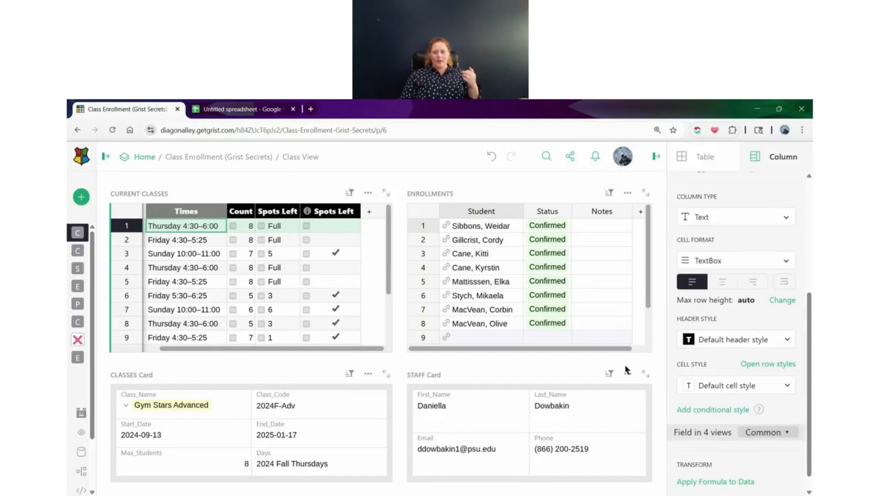
scroll(719, 348, down, 1)
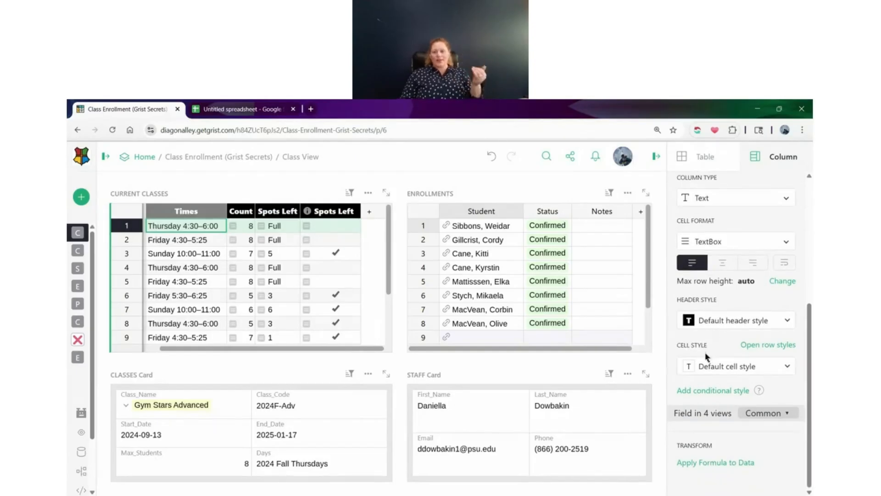
Set the cell fill of the Spots Left toggle column to light yellow (#FFFACD)
click(334, 231)
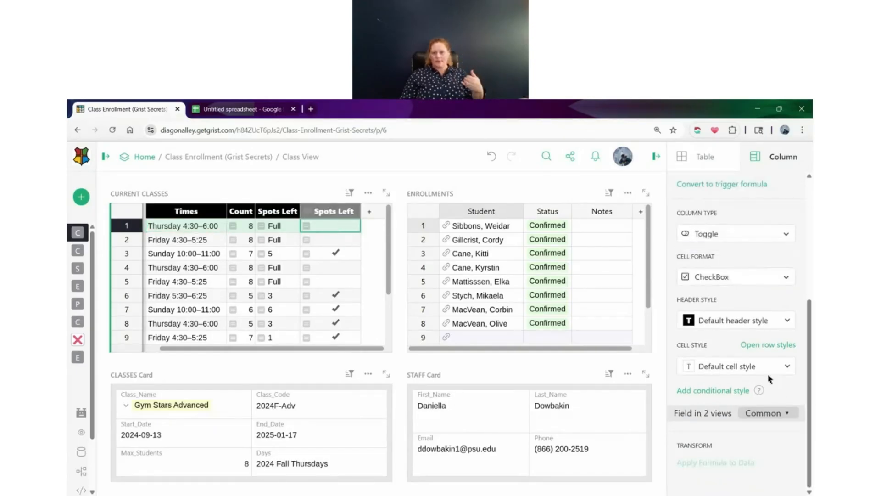
click(727, 367)
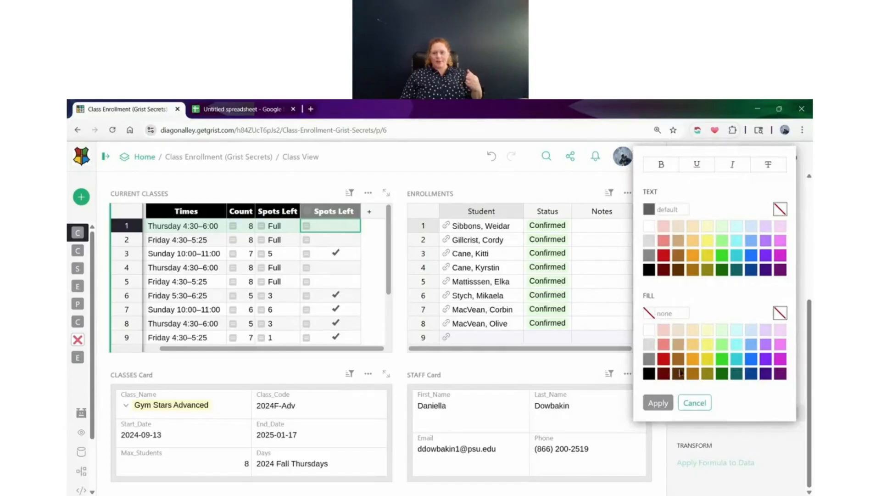
click(708, 329)
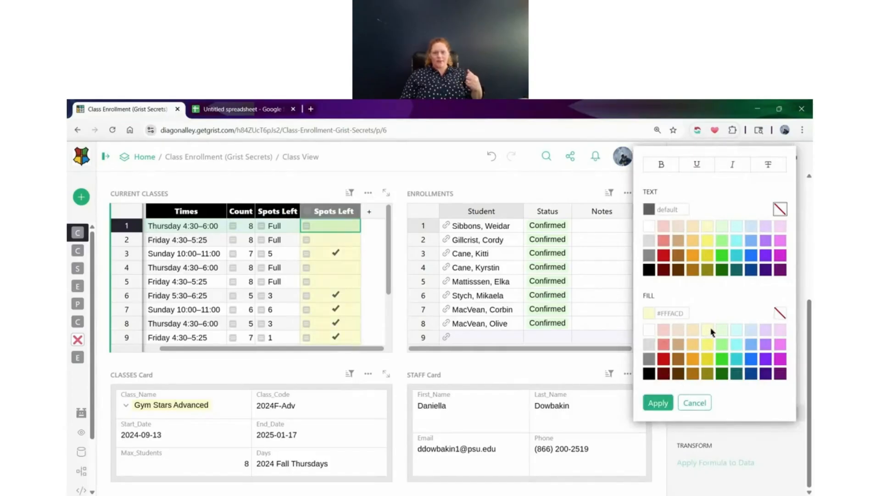
click(660, 403)
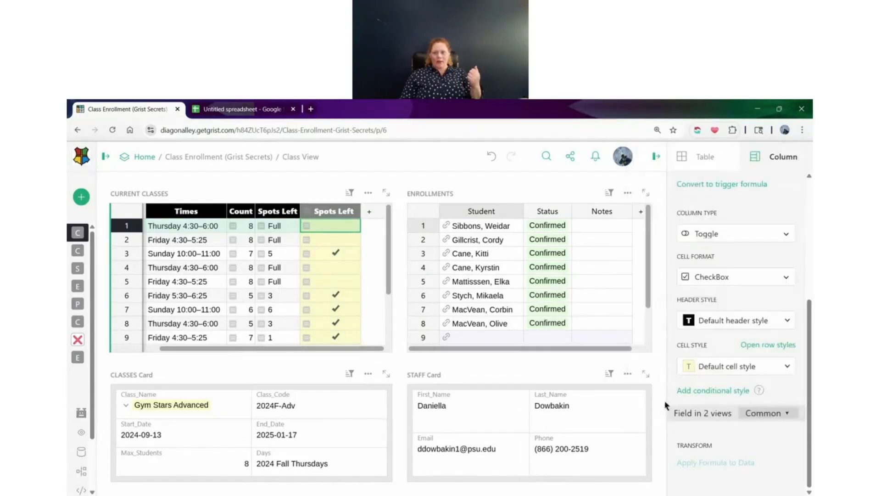
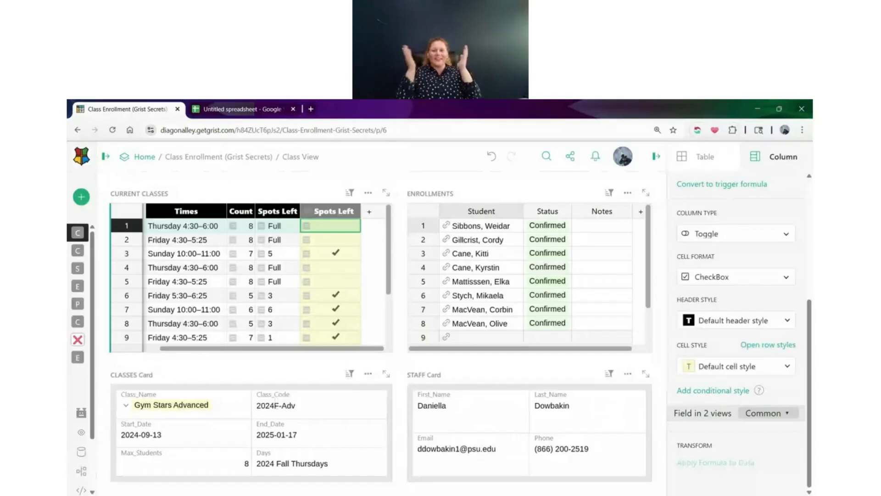
Add a conditional style rule to the Times column in Current Classes with the formula "Sunday" in $Times
drag(244, 351, 190, 353)
click(226, 229)
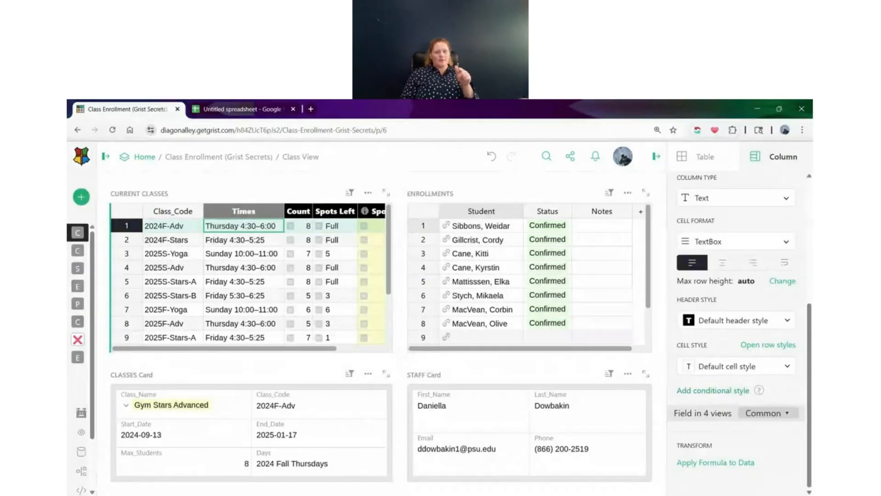
click(730, 391)
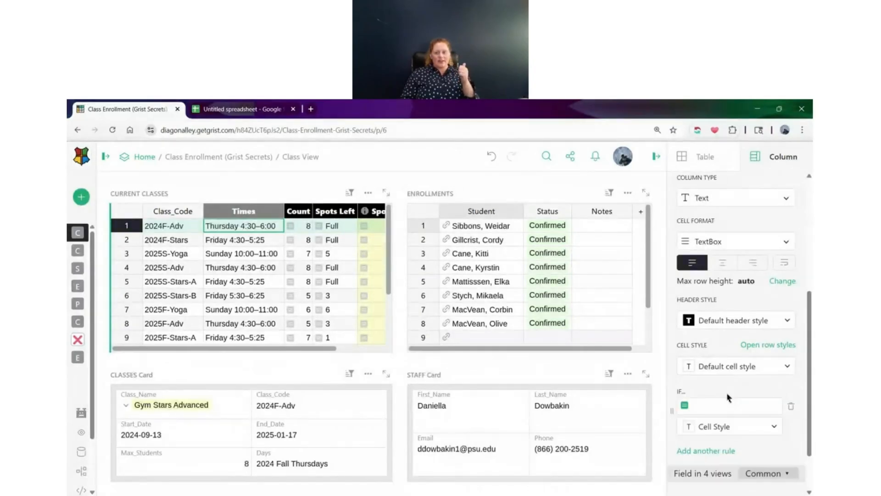
click(715, 405)
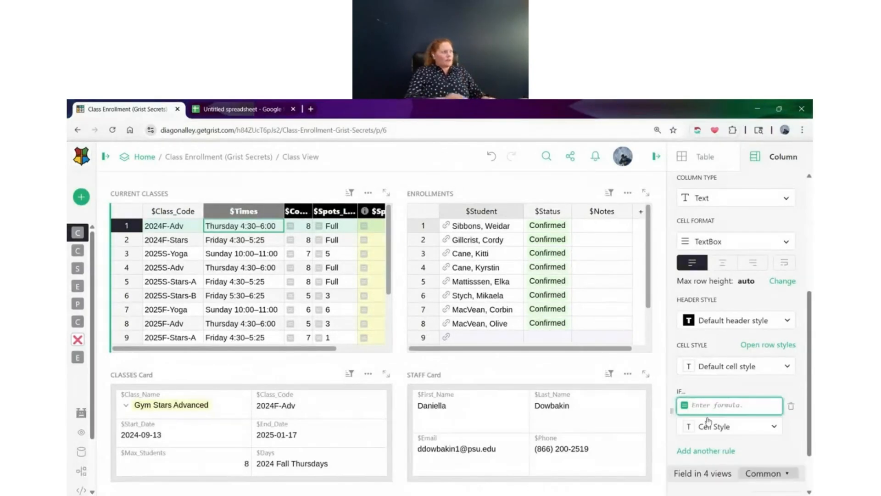
text("Sunday")
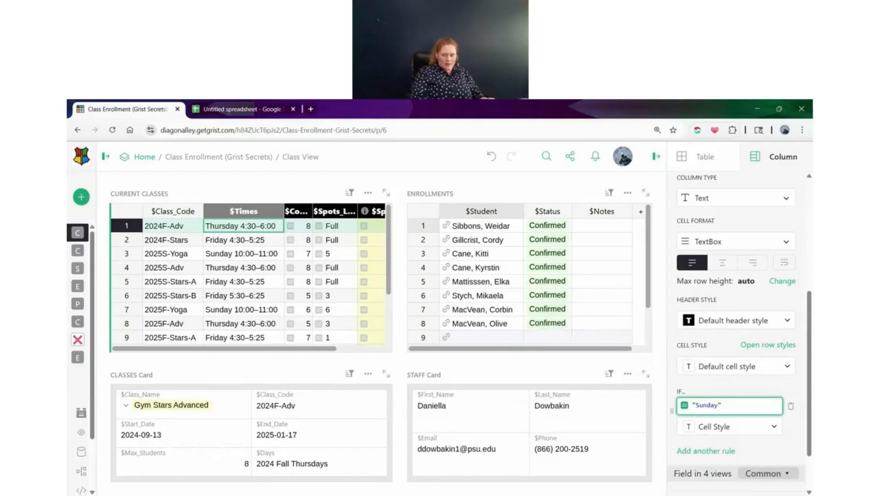
text(in)
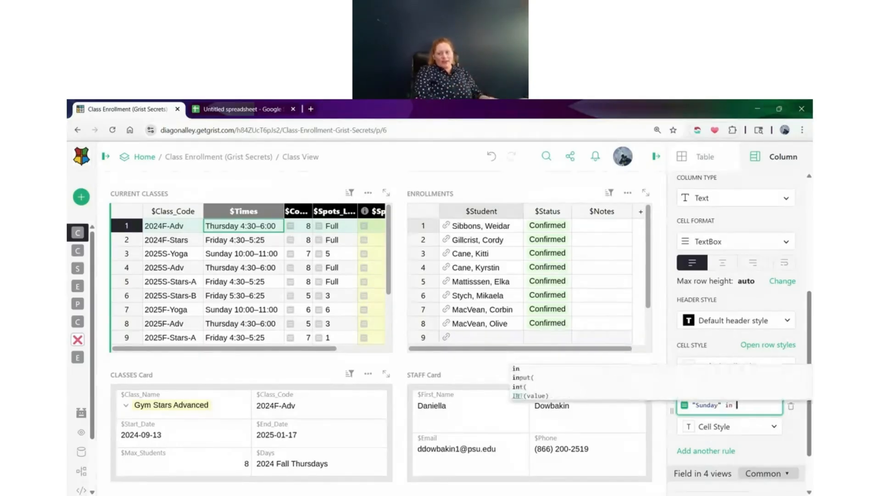
click(231, 281)
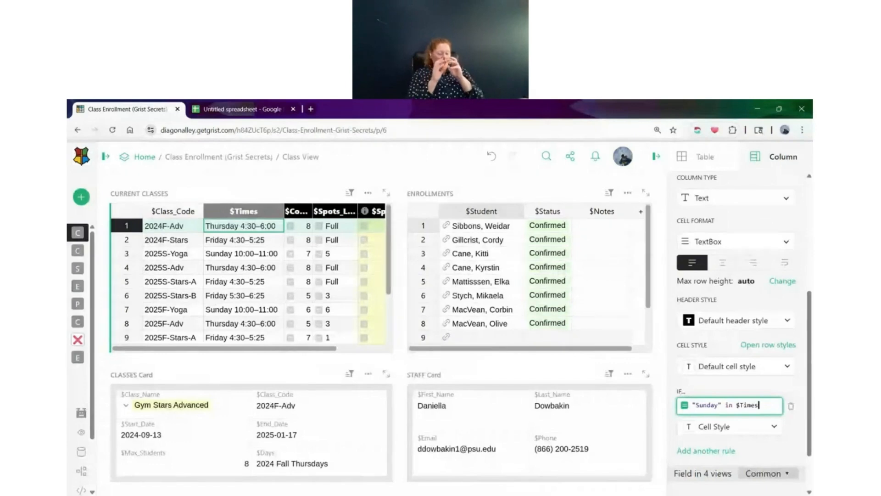
key(Return)
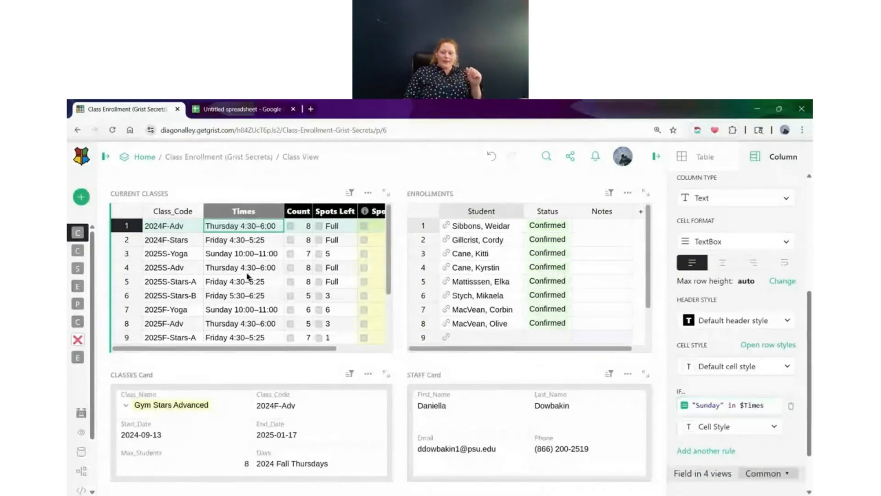
Give the Times column's Sunday rule a red cell fill with white text and select a matching Sunday class
click(716, 427)
click(651, 360)
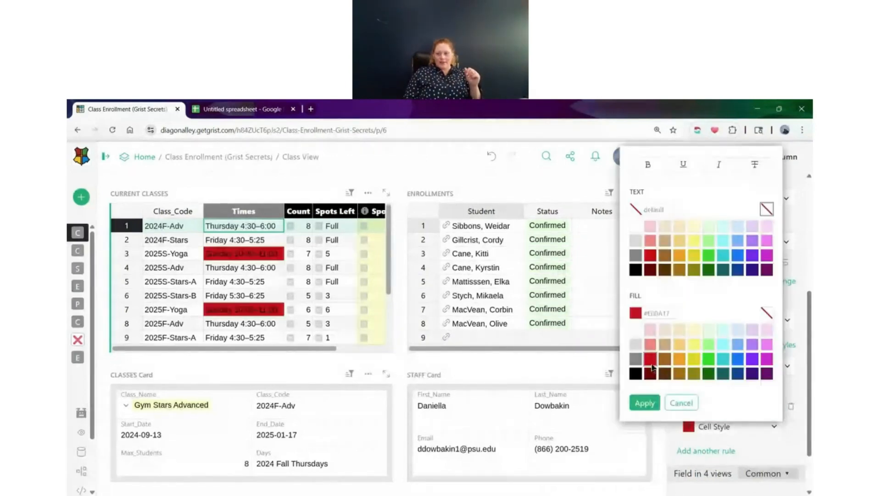
click(636, 226)
click(644, 402)
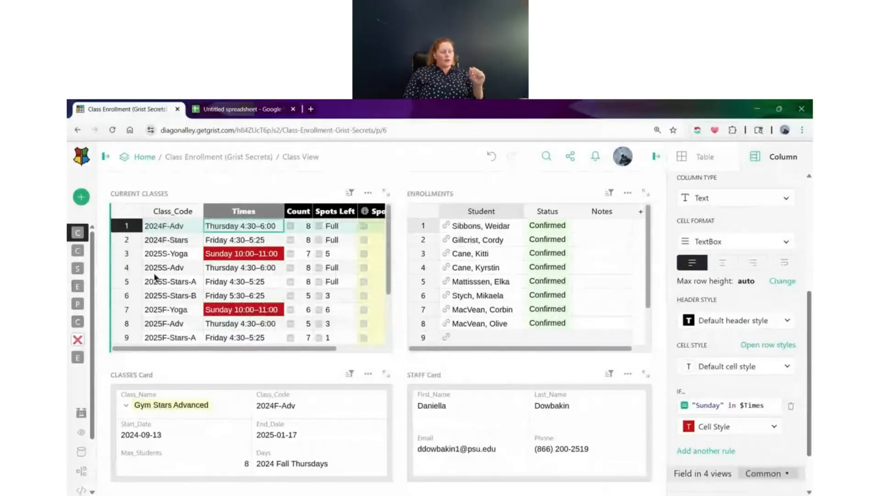
scroll(745, 399, down, 2)
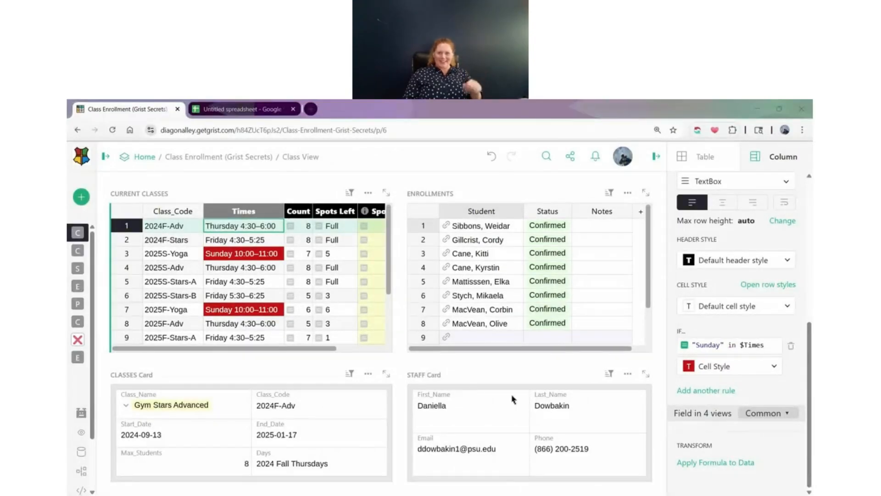
click(259, 254)
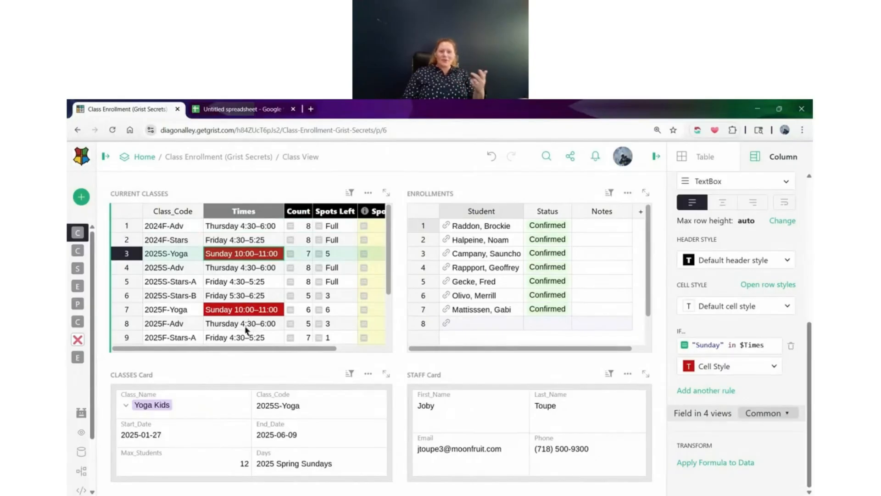
Open the Classes page and revert the unsaved Class_Name filter changes on its table
mouse_move(242, 347)
mouse_down()
mouse_move(292, 347)
mouse_move(225, 345)
mouse_up()
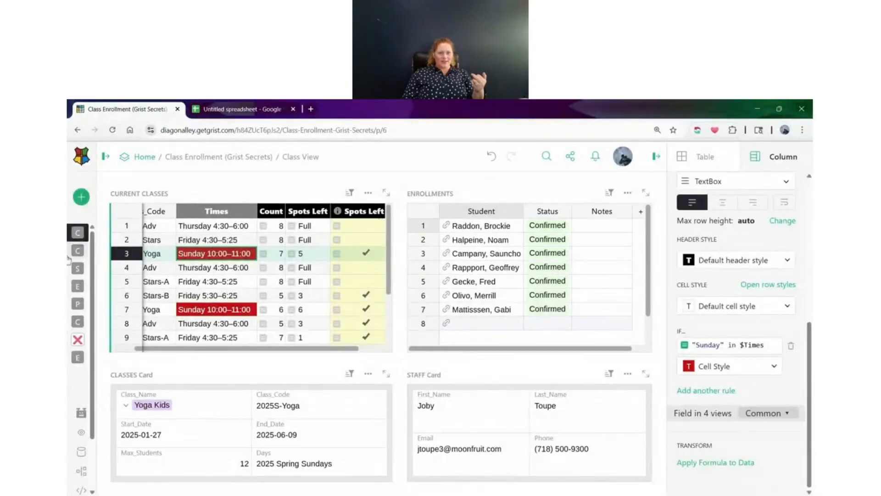
click(115, 251)
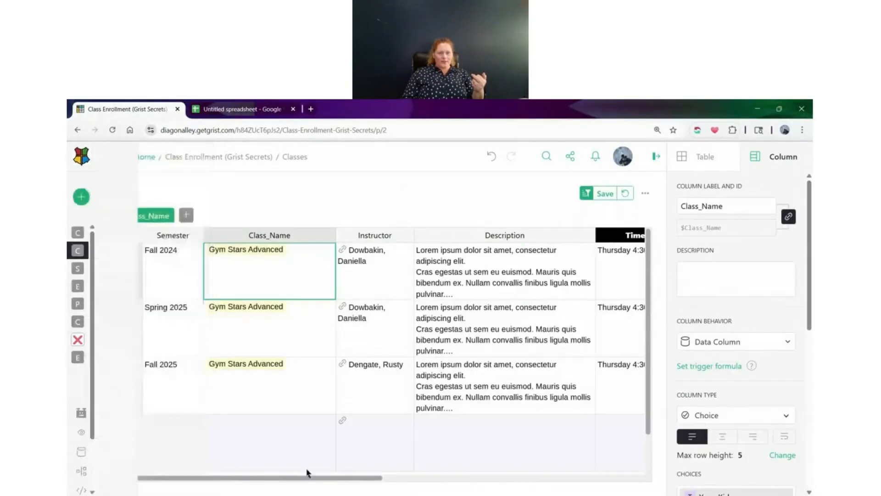
drag(281, 479, 241, 482)
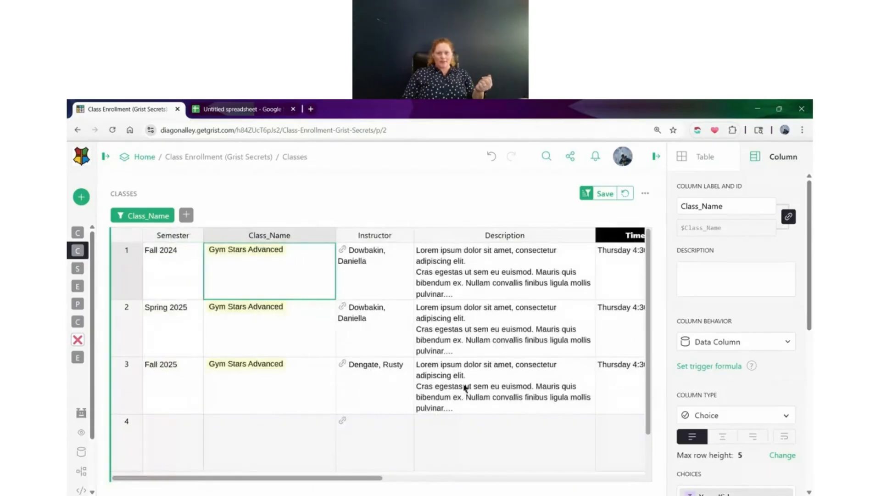
scroll(578, 353, down, 1)
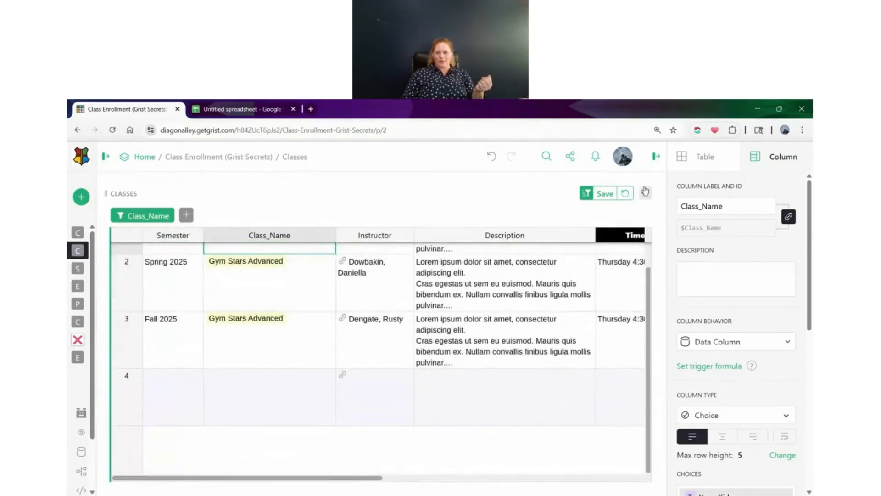
click(625, 194)
scroll(381, 367, up, 5)
scroll(397, 365, up, 3)
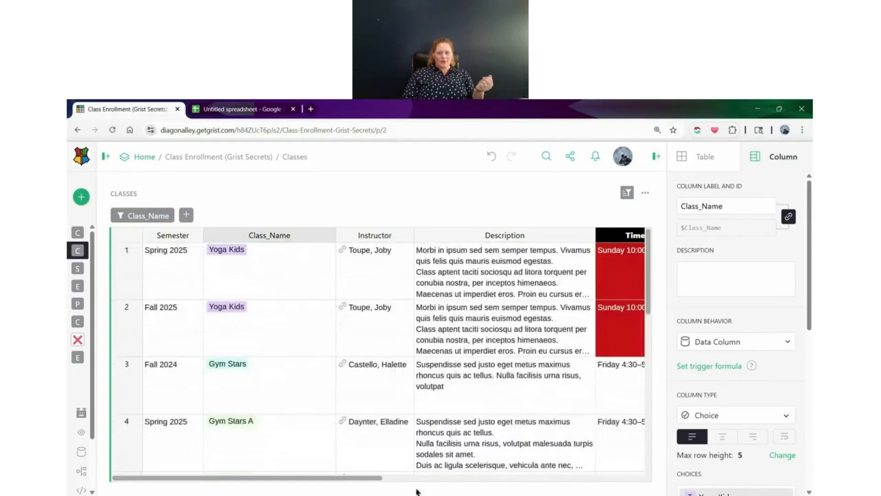
Show the hidden Spots Left toggle column in the Classes table and check its shared styling
scroll(341, 486, right, 5)
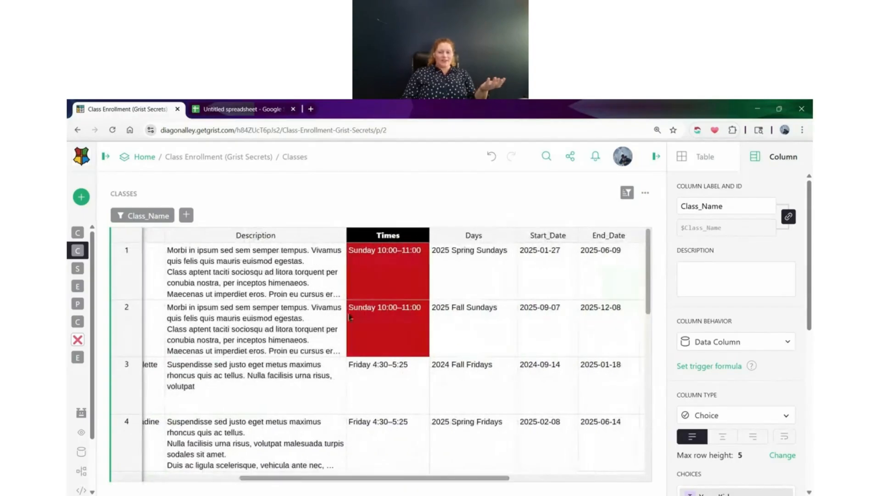
drag(393, 479, 527, 480)
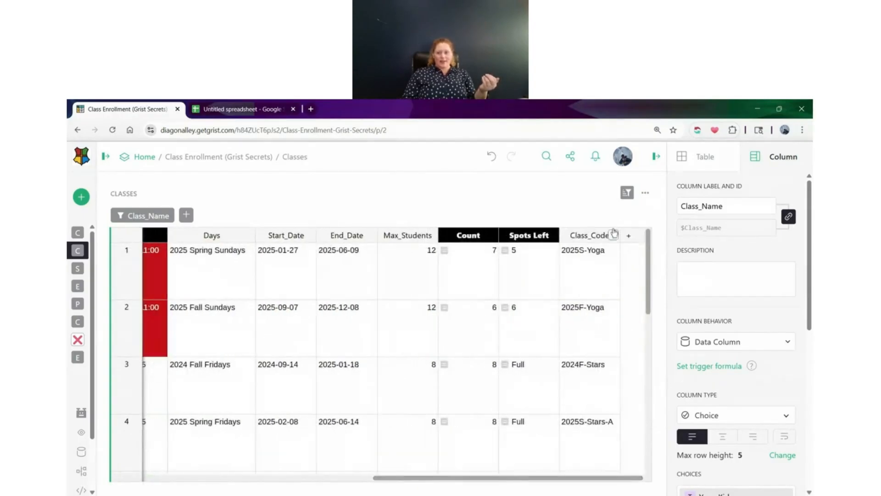
click(636, 238)
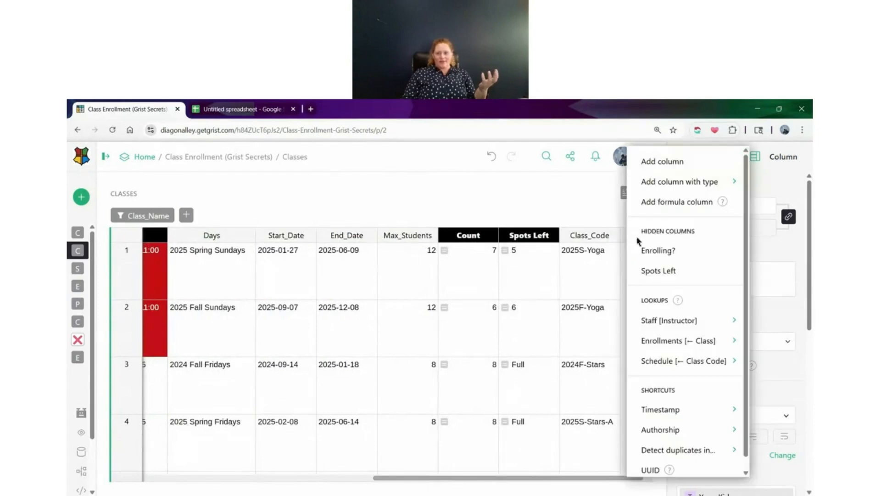
click(689, 271)
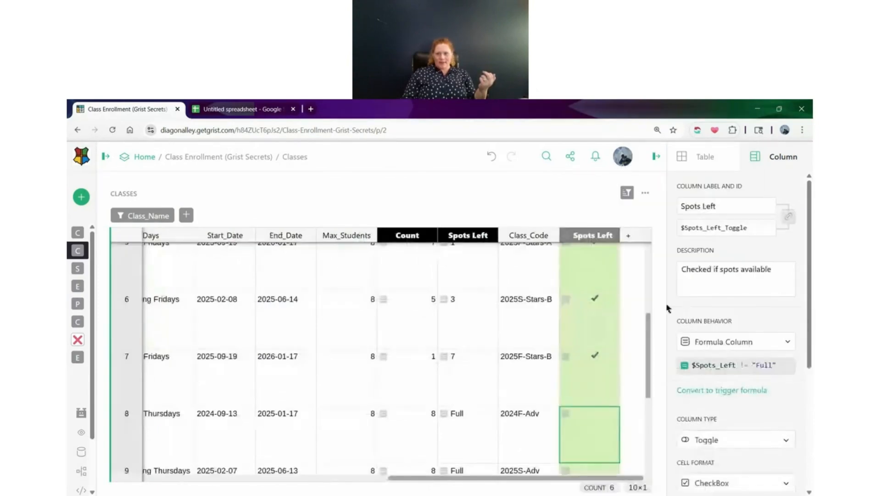
click(592, 374)
scroll(564, 428, up, 6)
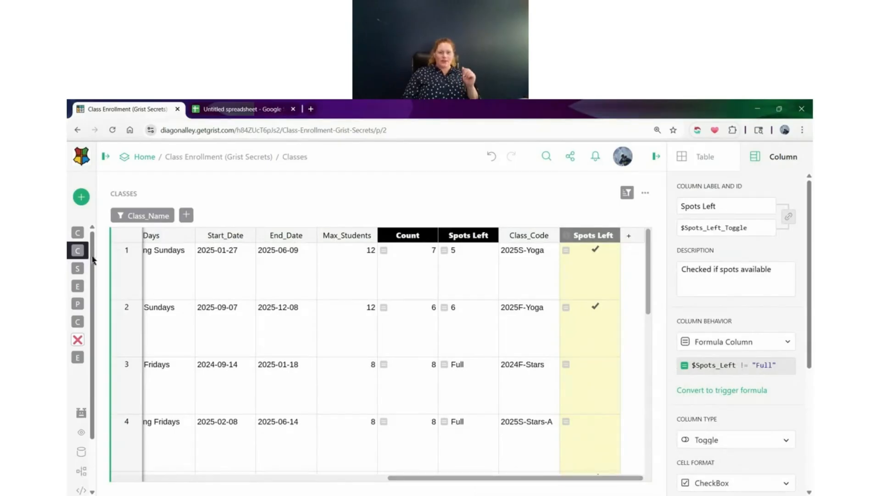
Return to Class View and switch the Class_Code column in Current Classes from common to separate settings
click(102, 229)
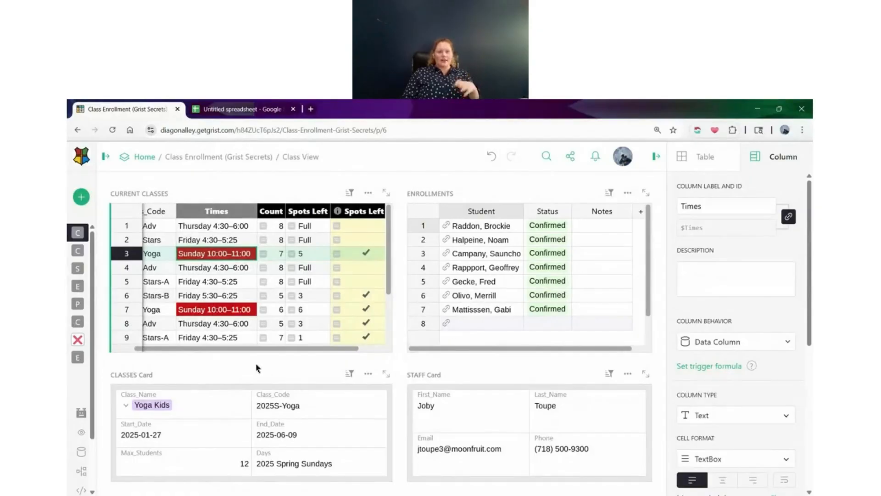
scroll(178, 353, left, 2)
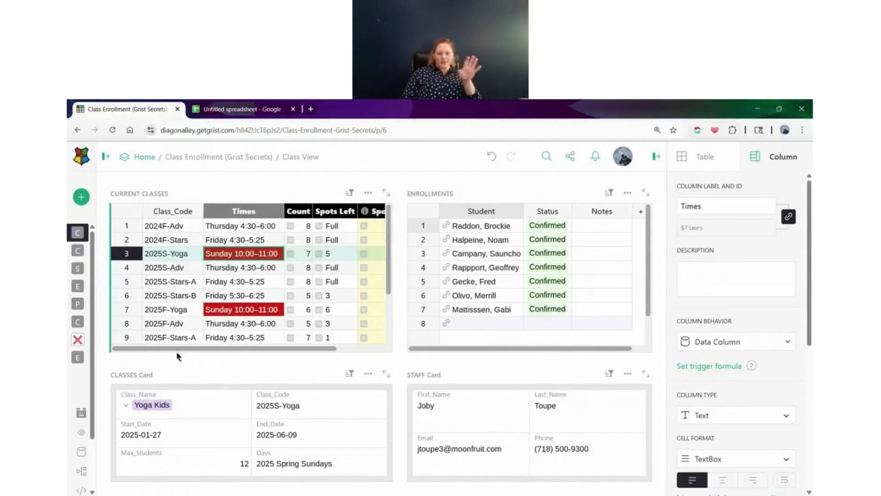
click(169, 226)
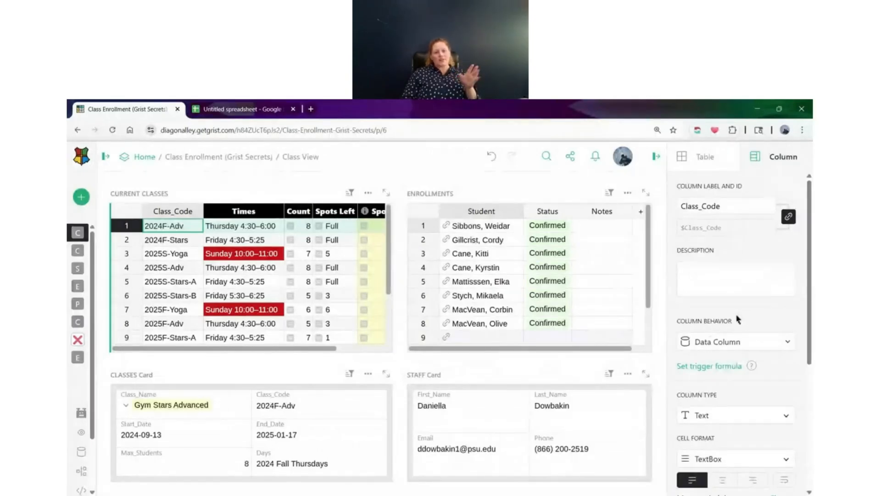
scroll(737, 319, down, 5)
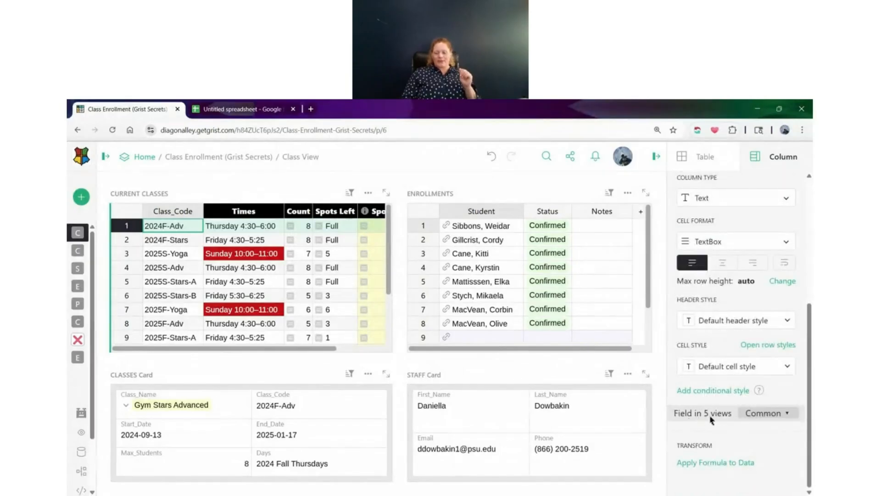
click(769, 413)
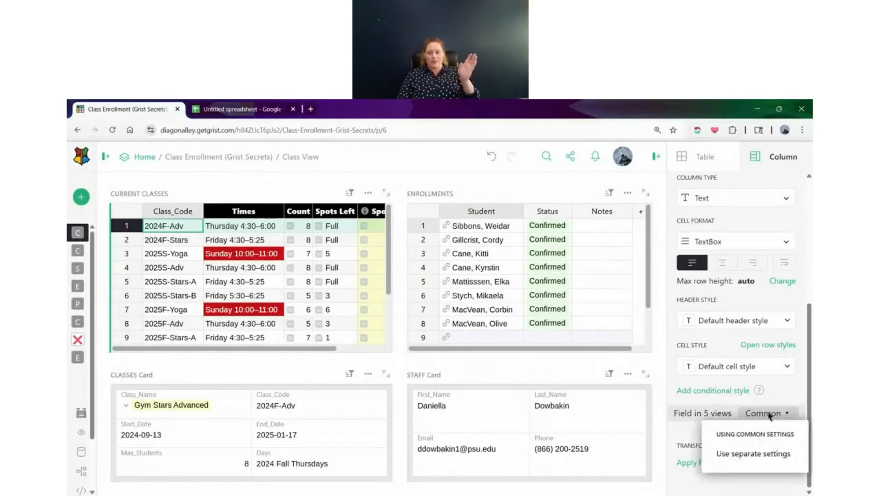
click(767, 461)
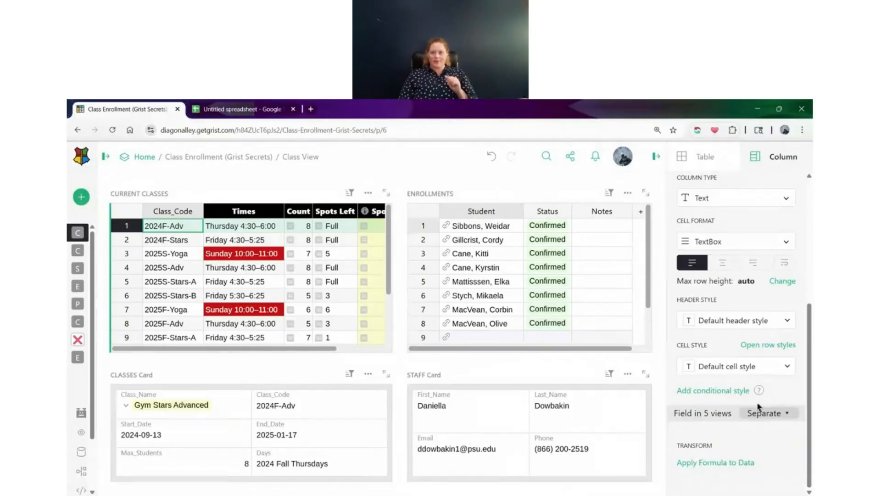
Style the Class_Code column header with magenta fill (#E621D7) and bold white text (#FFFFFF)
click(740, 326)
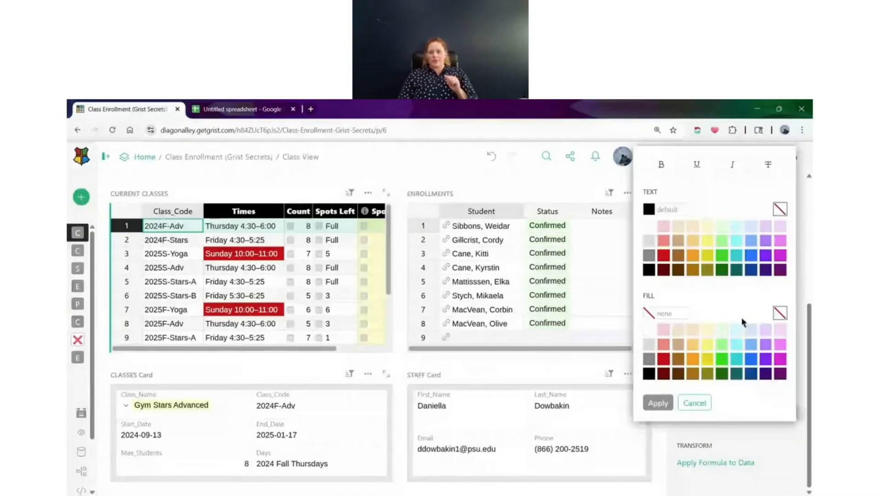
click(779, 362)
click(651, 226)
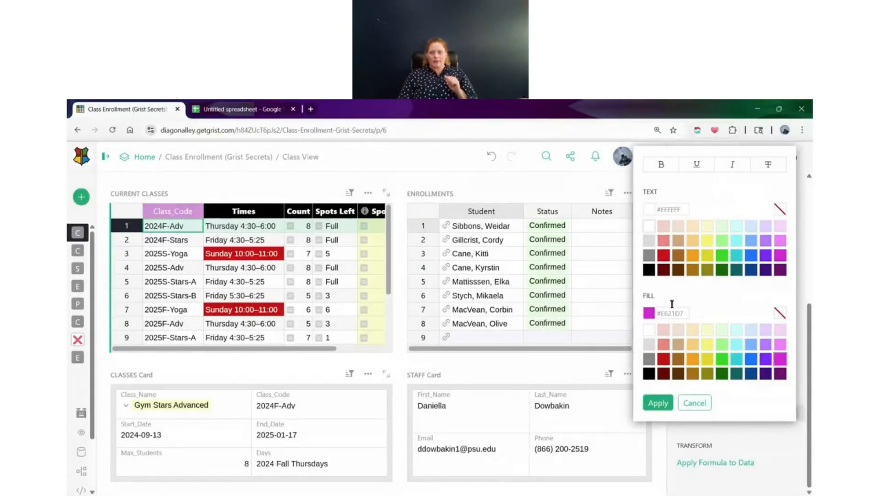
click(666, 399)
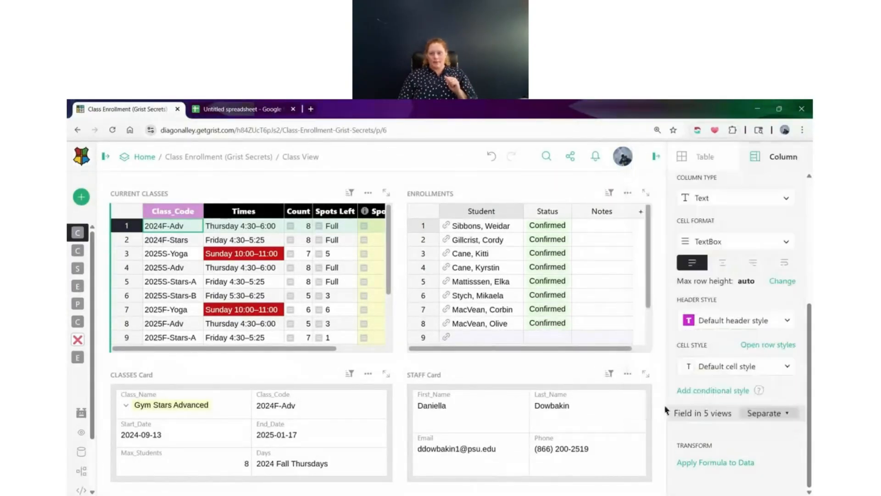
Style the Class_Code column's cells with light orange fill (#FECC81) and bold black text (#000000)
click(728, 368)
click(693, 346)
click(650, 272)
click(668, 168)
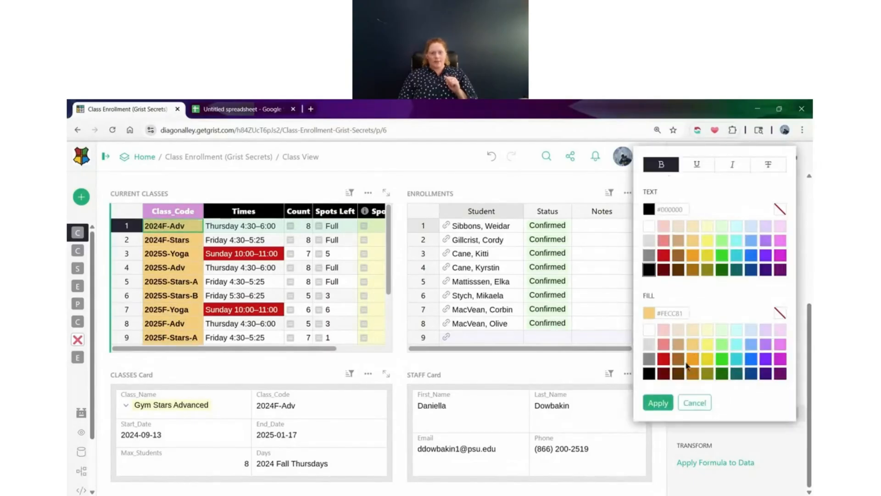
click(659, 403)
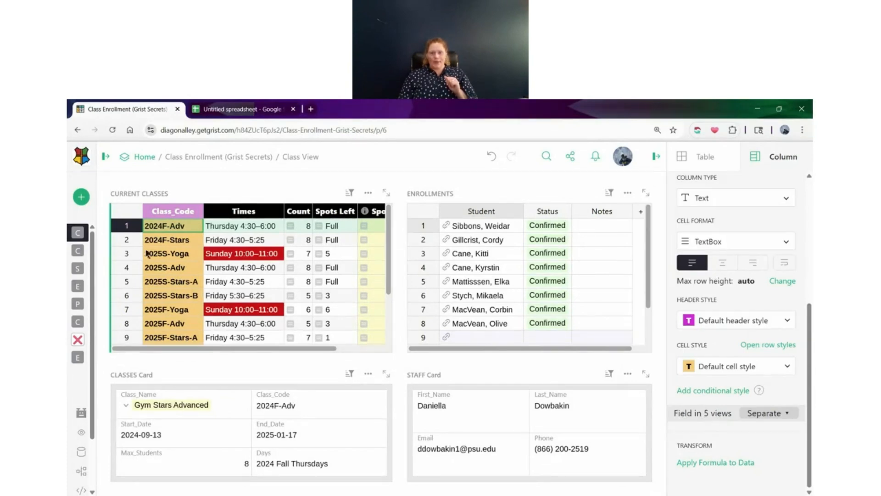
Open the Classes page to compare its Class_Code column styling with that in Class View
click(186, 240)
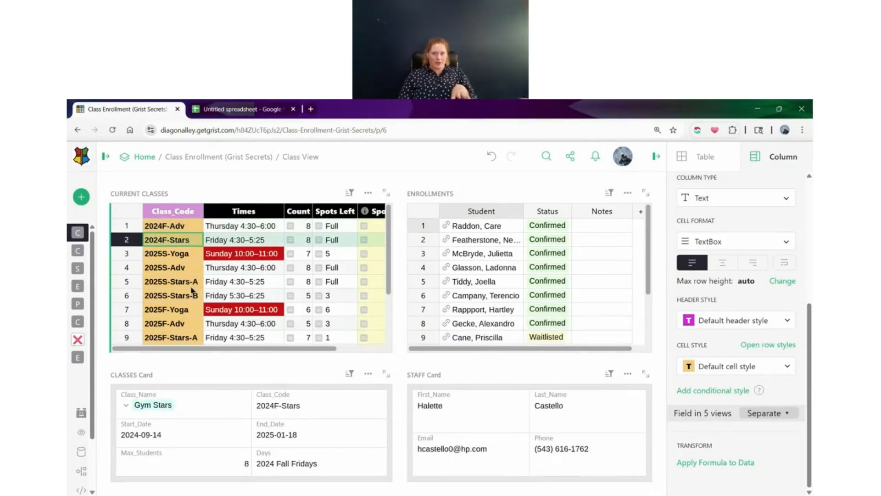
mouse_move(79, 258)
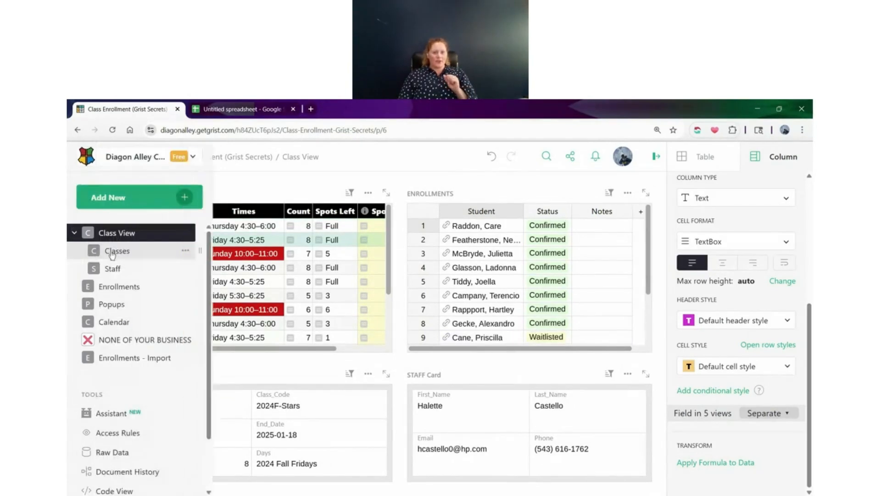
click(112, 251)
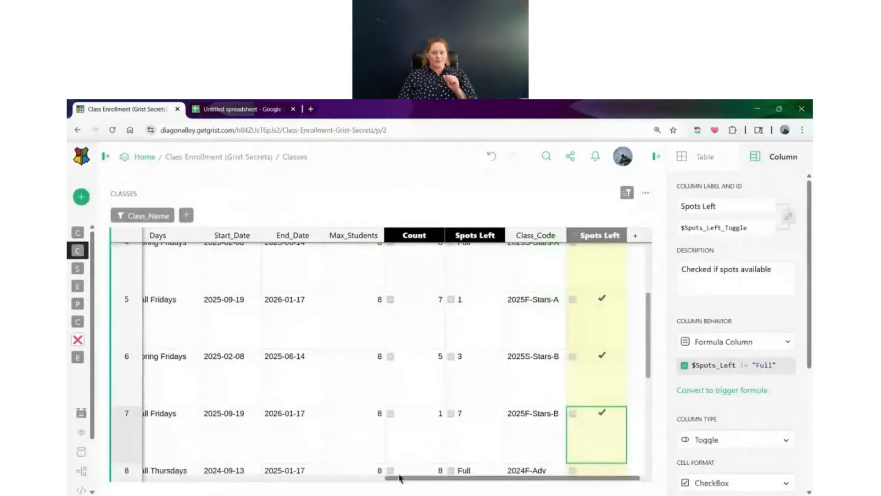
Examine the Classes page's columns, checking the cell and header styling of Class_Code and Spots Left
drag(289, 472, 106, 456)
scroll(255, 434, up, 4)
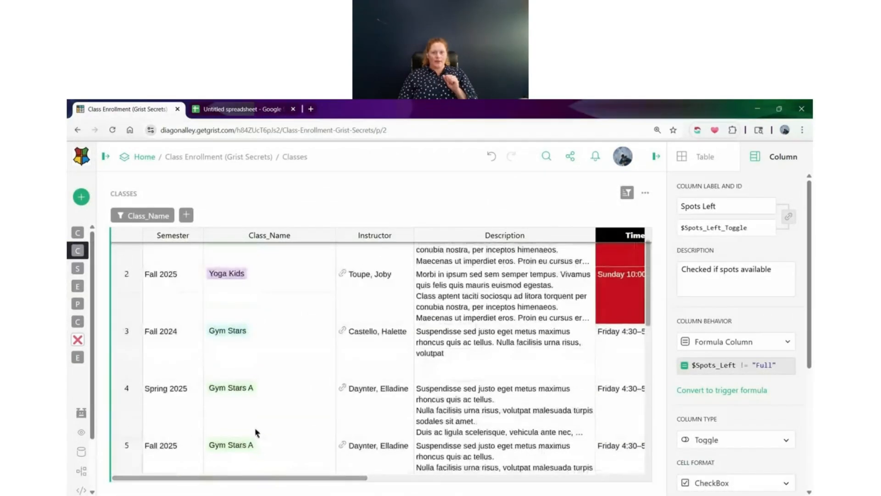
drag(270, 477, 544, 494)
click(531, 235)
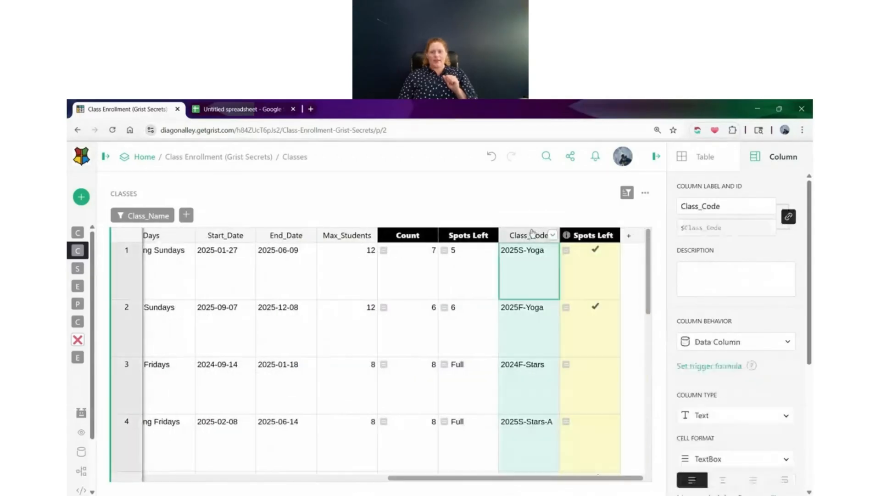
click(492, 288)
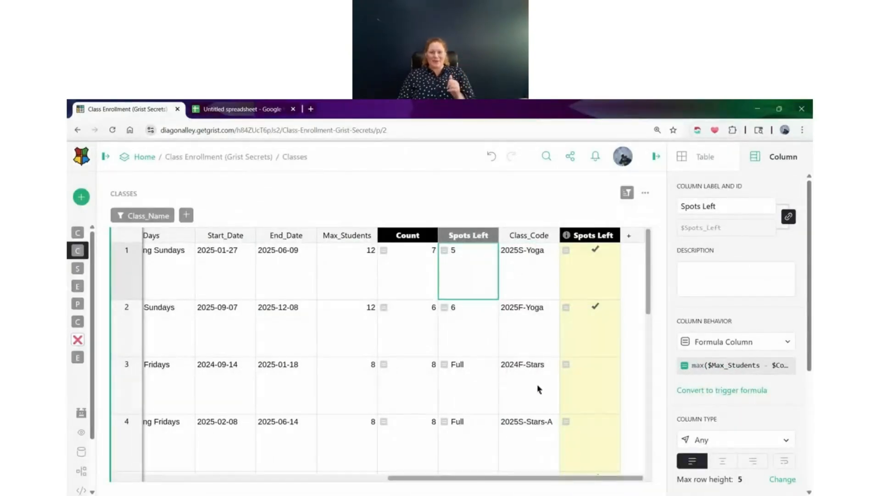
drag(520, 477, 169, 473)
Return to Class View and save the Class_Code column's separate settings in Current Classes as common settings
click(84, 238)
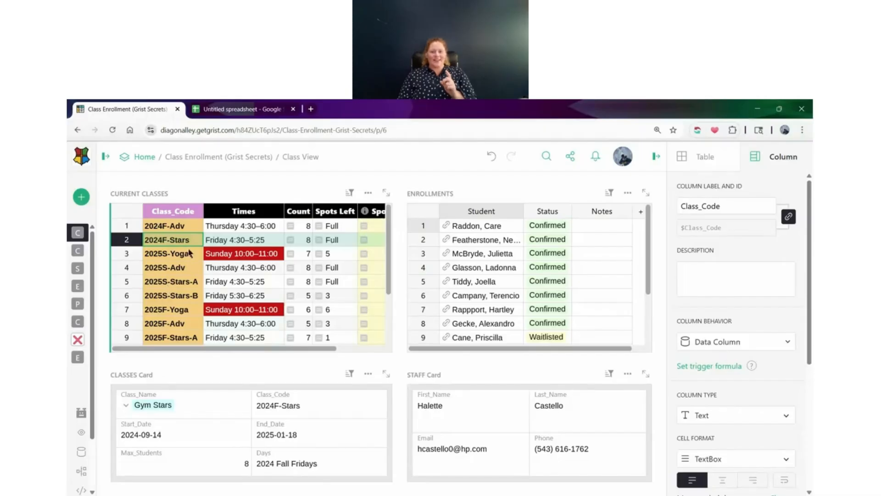
scroll(716, 293, down, 5)
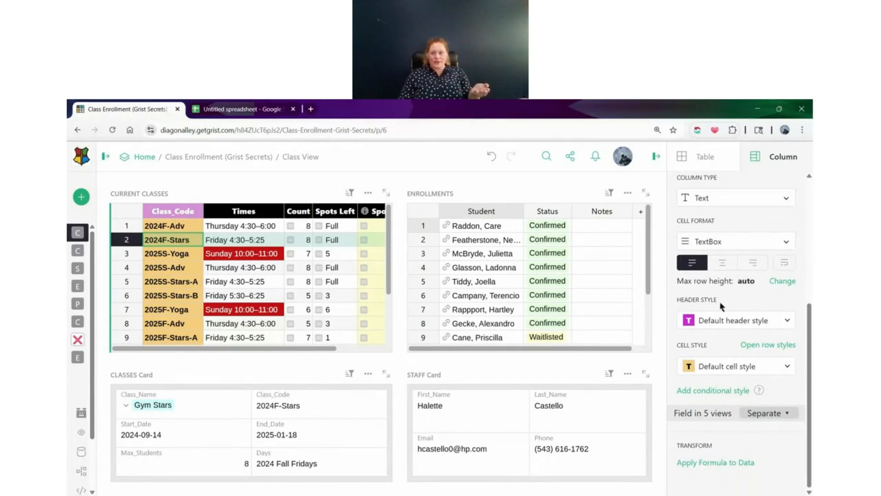
click(780, 413)
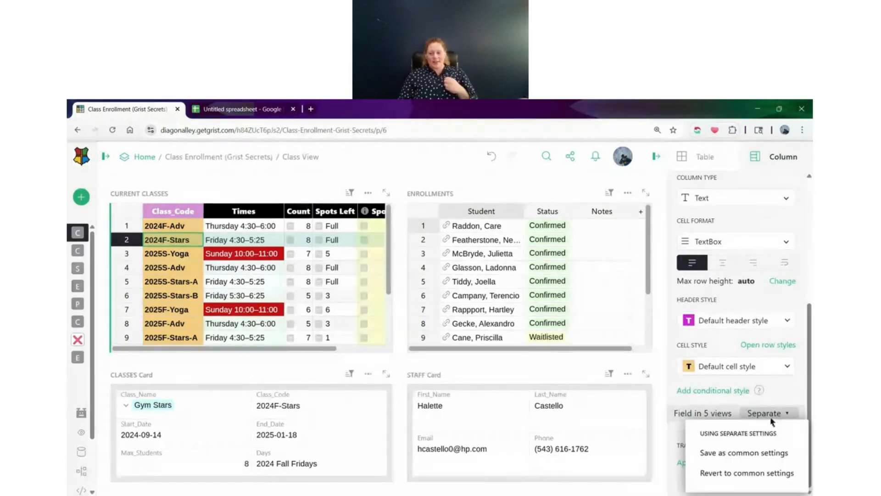
click(765, 455)
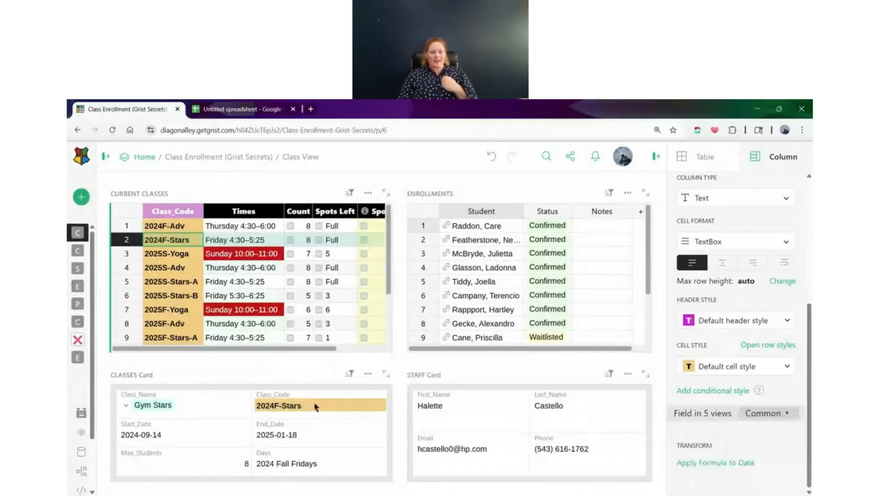
Inspect the Class_Code field in the CLASSES Card, checking its cell format, cell style and shared-view settings
click(297, 406)
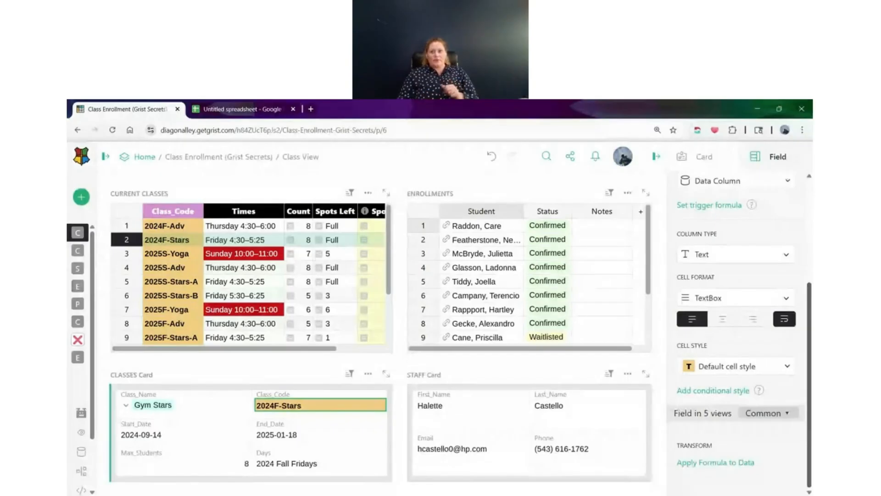
scroll(770, 318, up, 1)
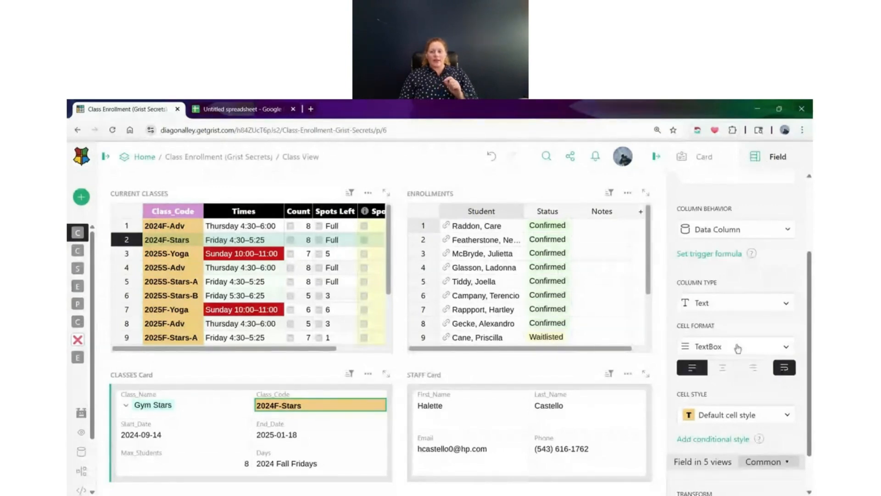
scroll(738, 348, down, 1)
scroll(736, 363, up, 1)
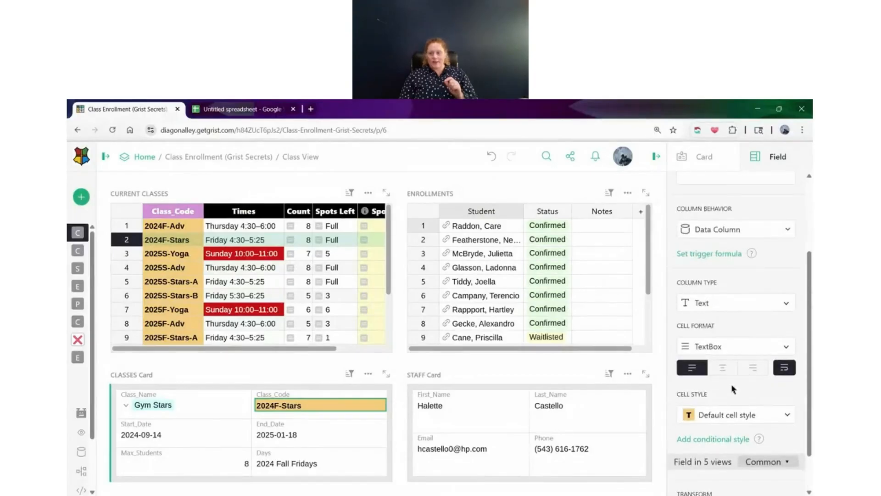
scroll(734, 390, down, 1)
Style the headers of the five Current Classes columns, Class_Code through the second Spots Left, with light yellow fill (#FFFACD) and black text (#000000)
drag(200, 229, 377, 226)
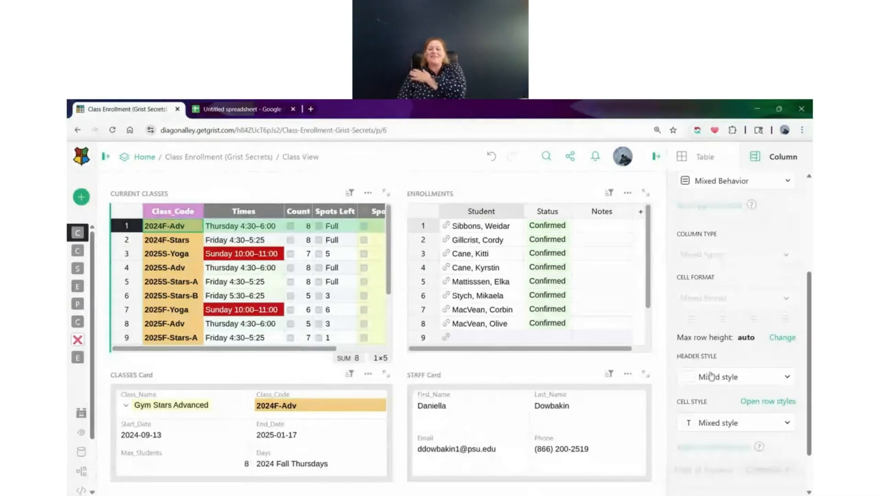
scroll(727, 404, down, 2)
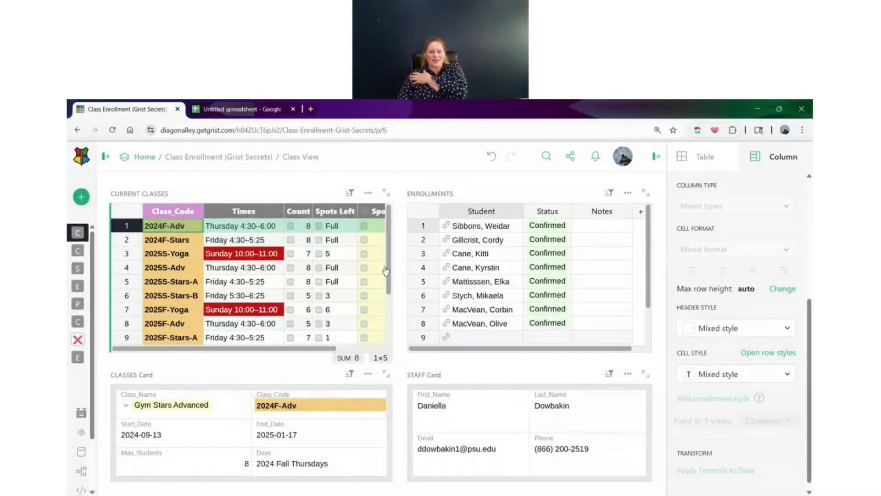
click(749, 338)
click(708, 332)
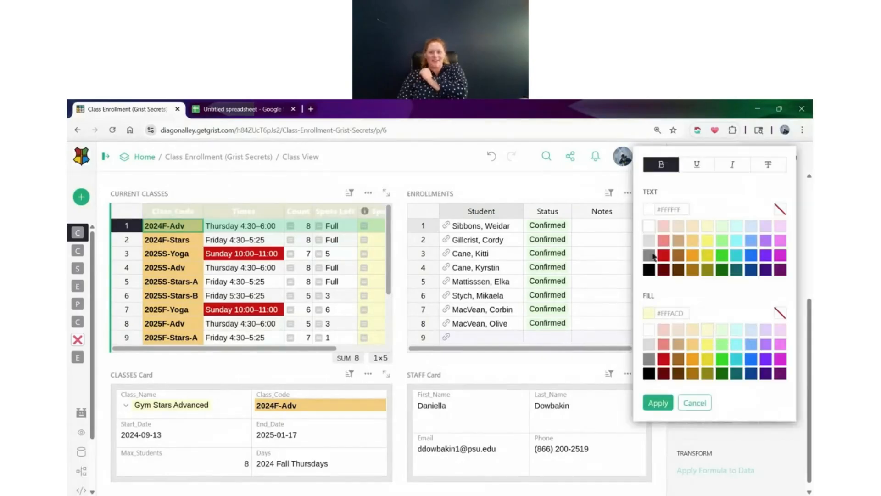
click(648, 269)
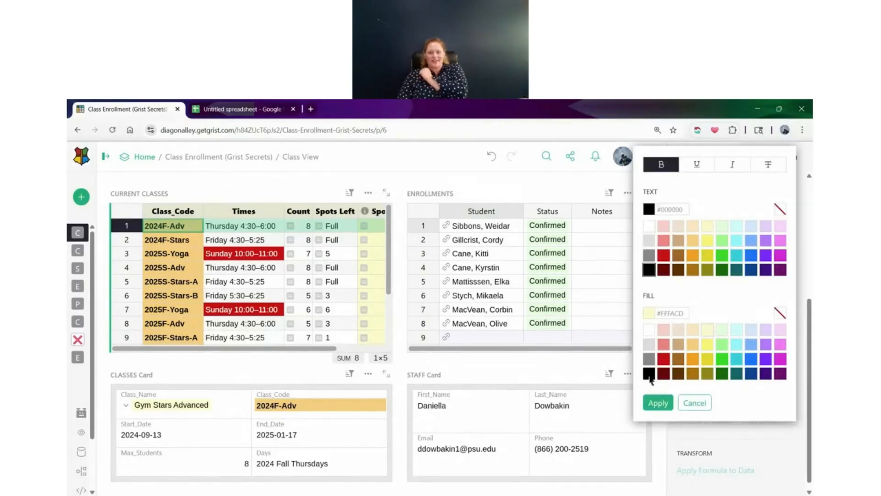
click(658, 403)
Try an orange fill (#FD9D28) on the cells of the five selected Current Classes columns
click(716, 379)
click(693, 361)
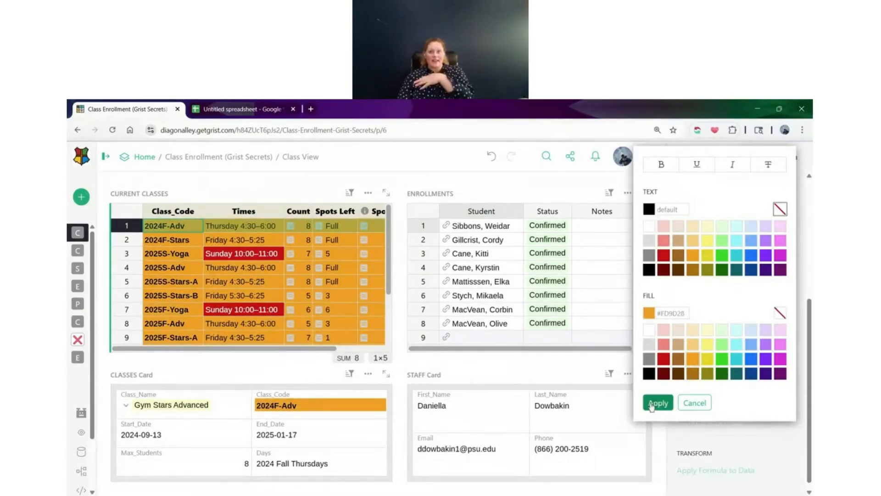
click(693, 402)
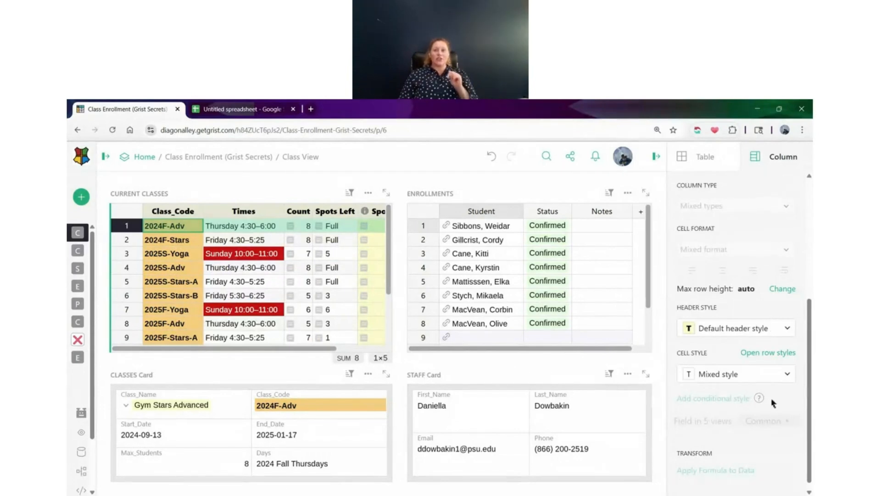
Add a conditional row style to Current Classes with the formula "Thursday" in $Times
click(272, 313)
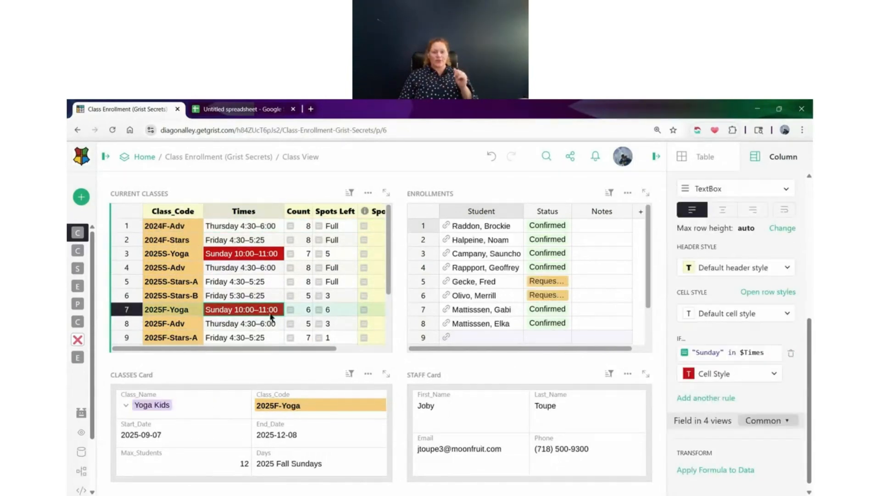
click(226, 326)
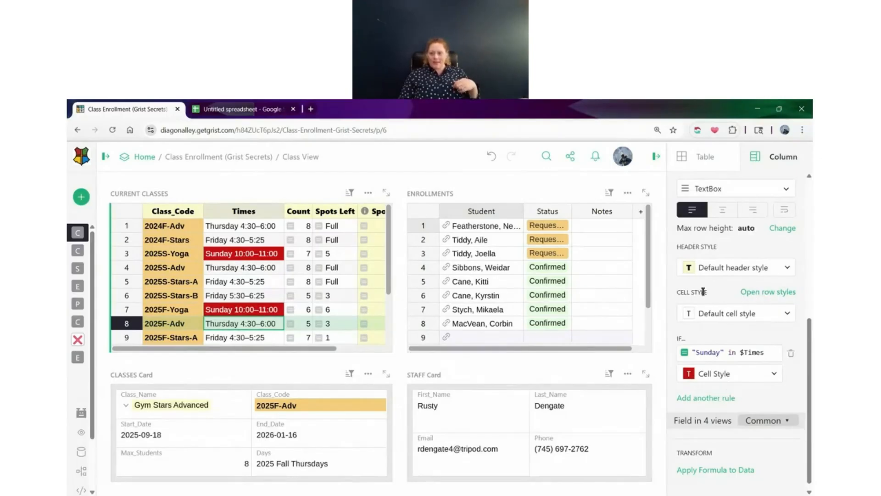
click(772, 294)
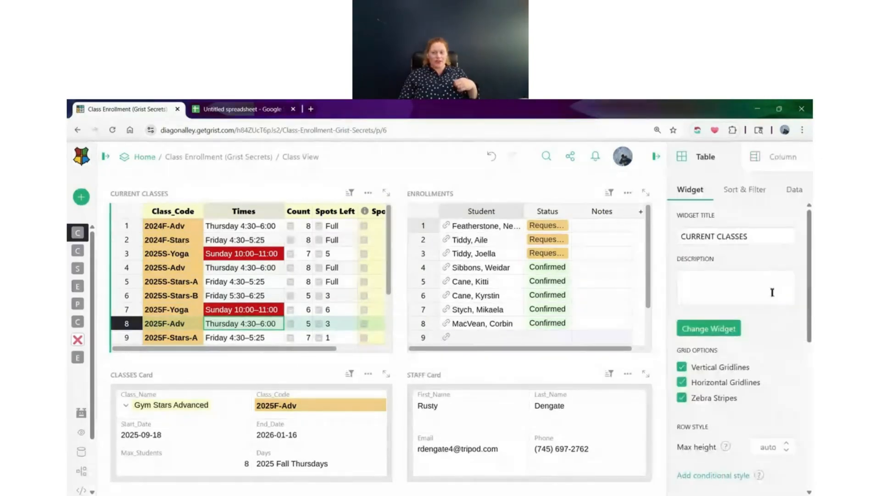
scroll(771, 294, down, 3)
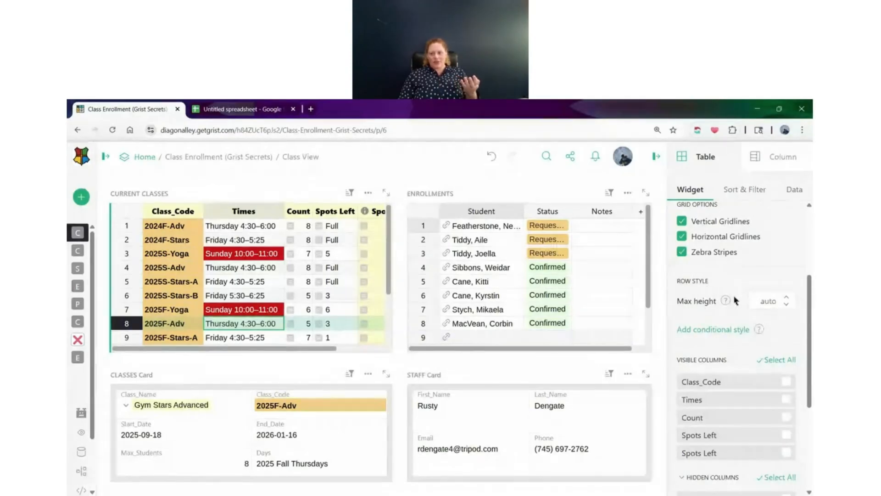
scroll(733, 299, down, 1)
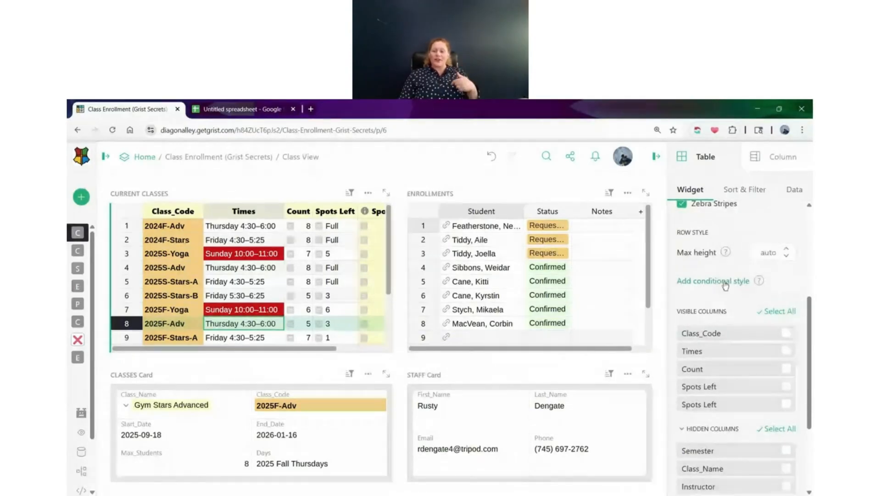
click(725, 282)
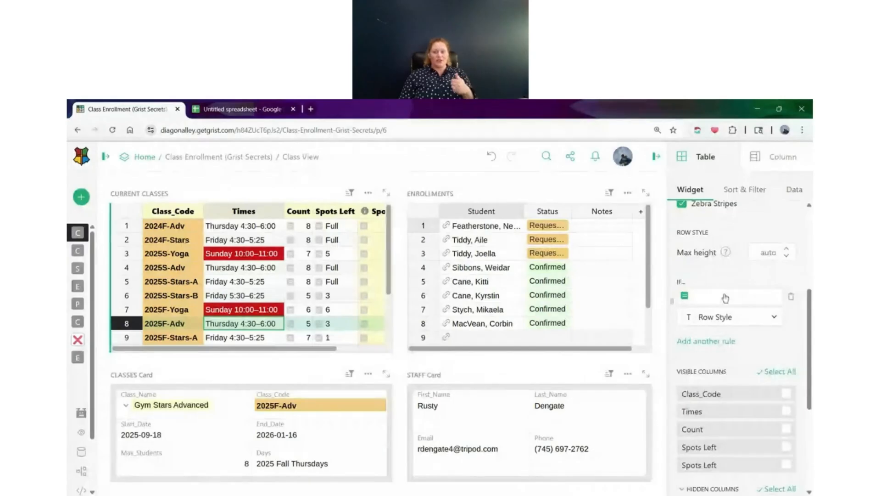
text("Thursday)
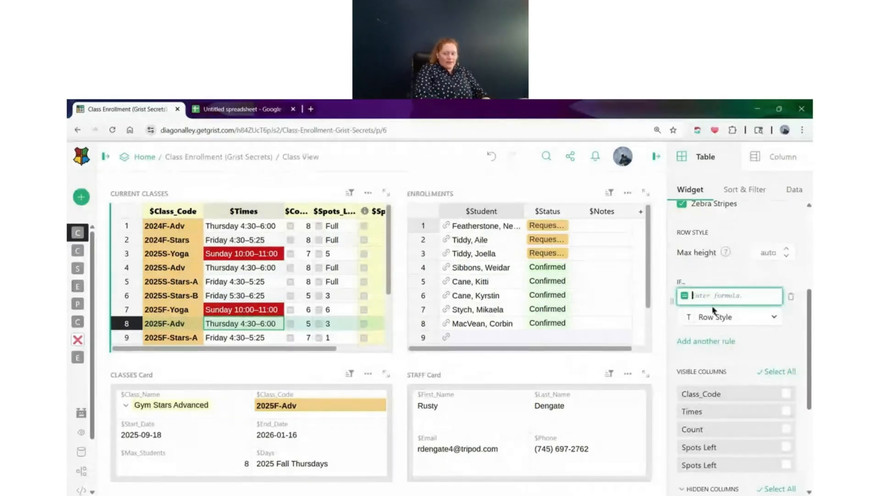
text(")
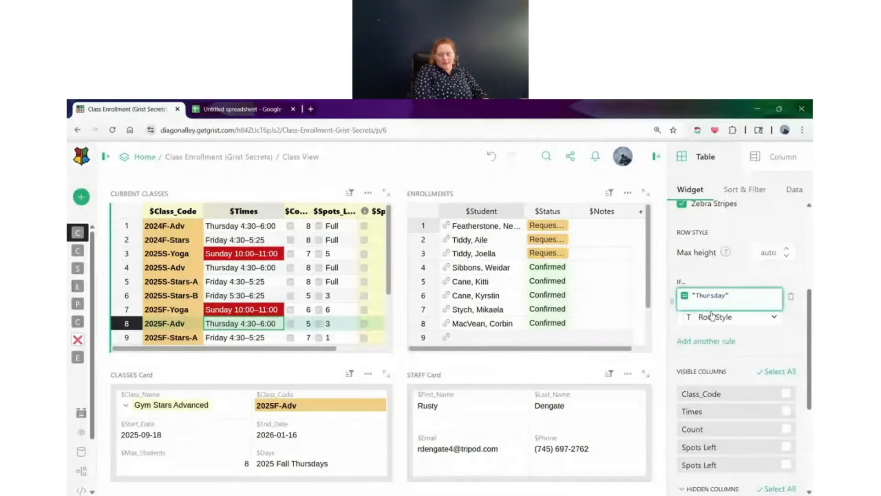
text( in $Times)
Try a turquoise fill for the Thursday conditional row style in Current Classes
click(733, 317)
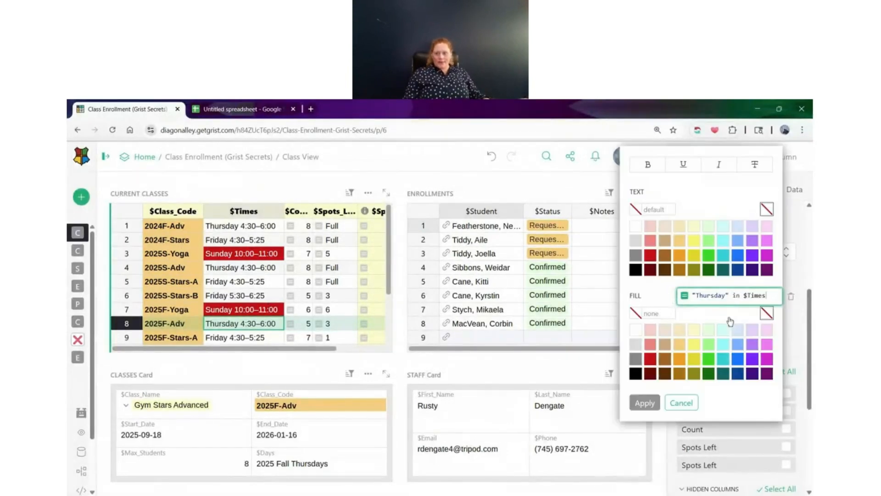
click(724, 359)
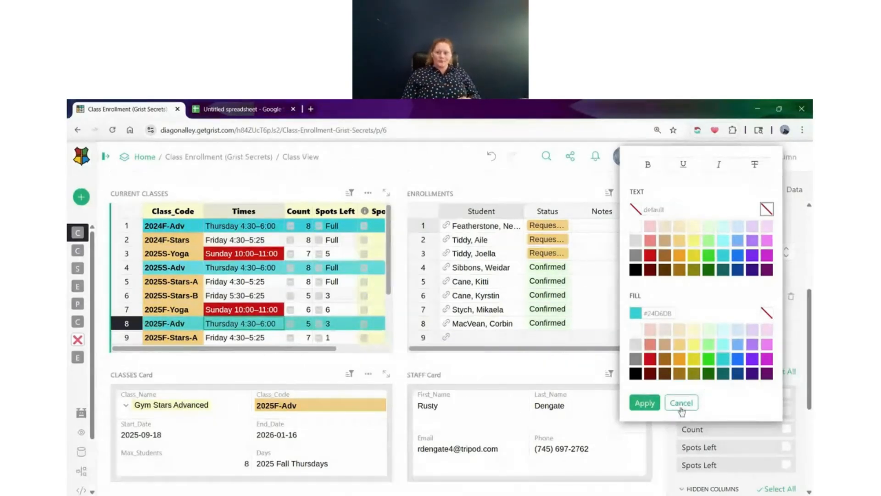
click(681, 403)
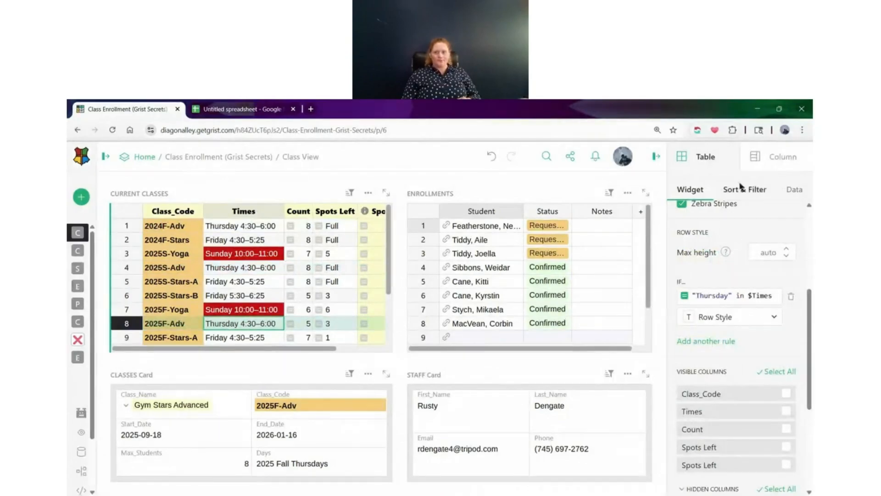
Transform the Class_Code column's data to lowercase with the formula return $Class_Code.lower()
click(765, 162)
scroll(714, 326, down, 5)
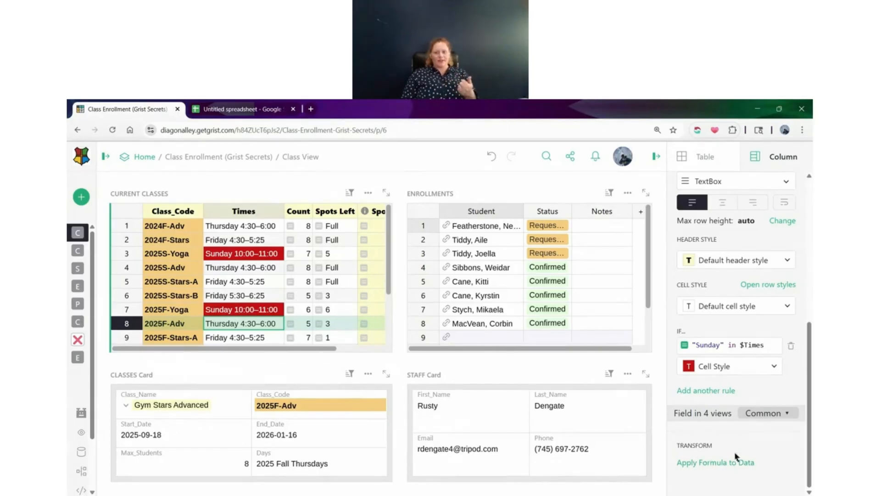
click(167, 217)
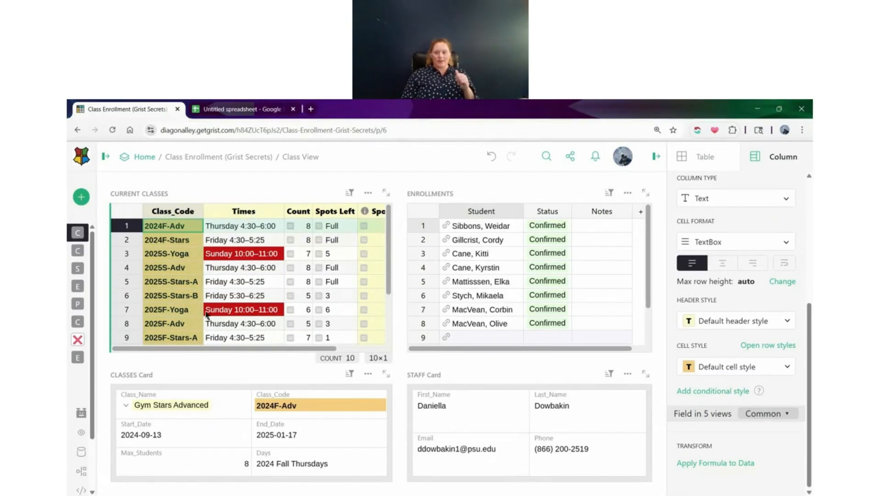
click(739, 463)
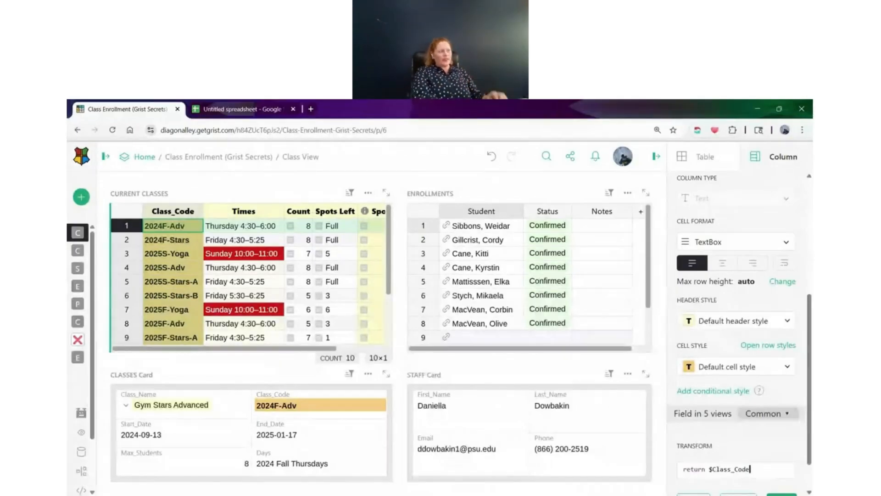
text(lower())
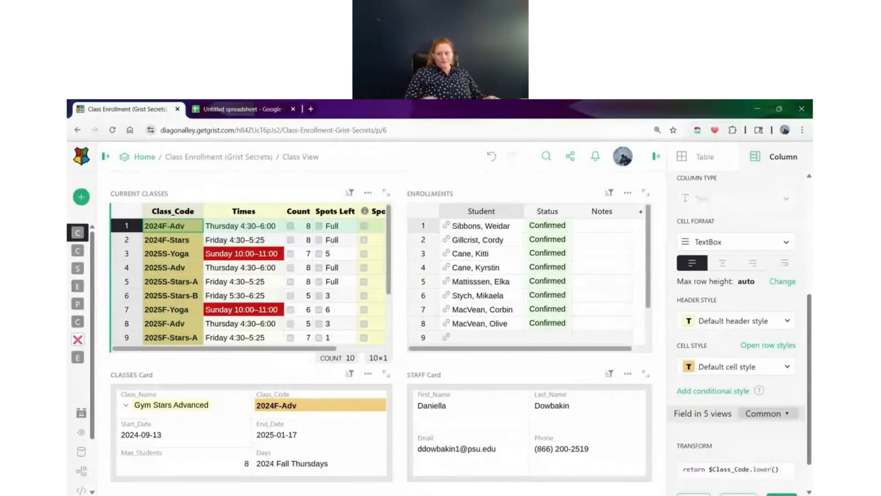
scroll(795, 393, down, 1)
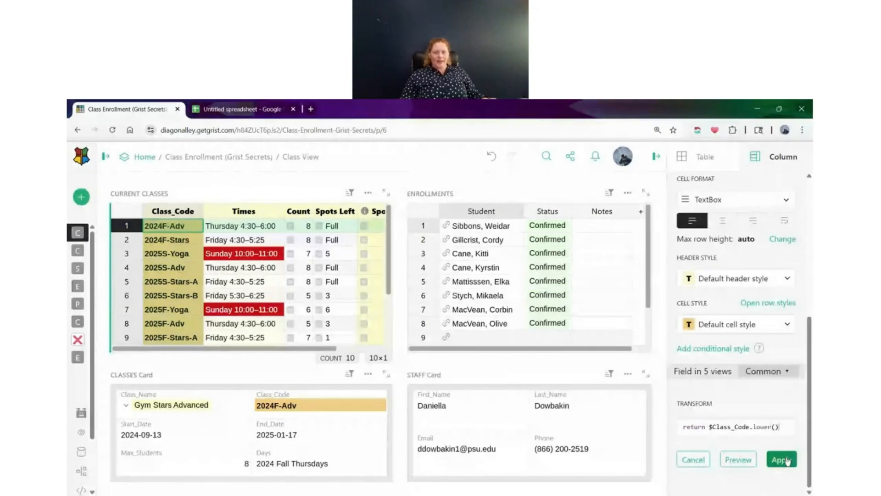
click(786, 459)
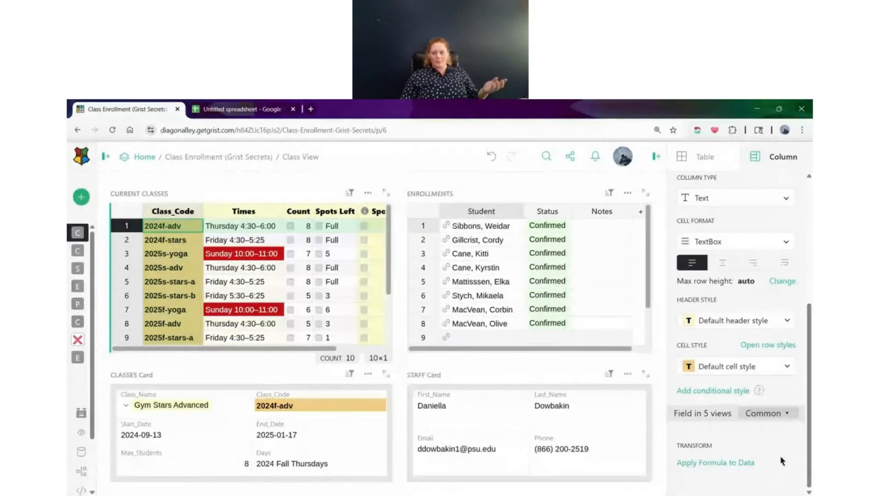
Preview the Class_Code data in uppercase with the transform formula return $Class_Code.upper(), and discard the transform
click(742, 463)
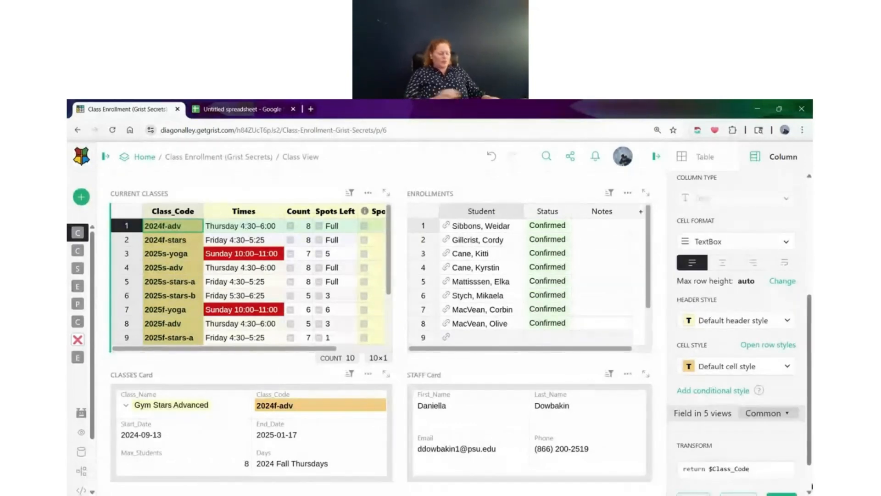
text(.upper)
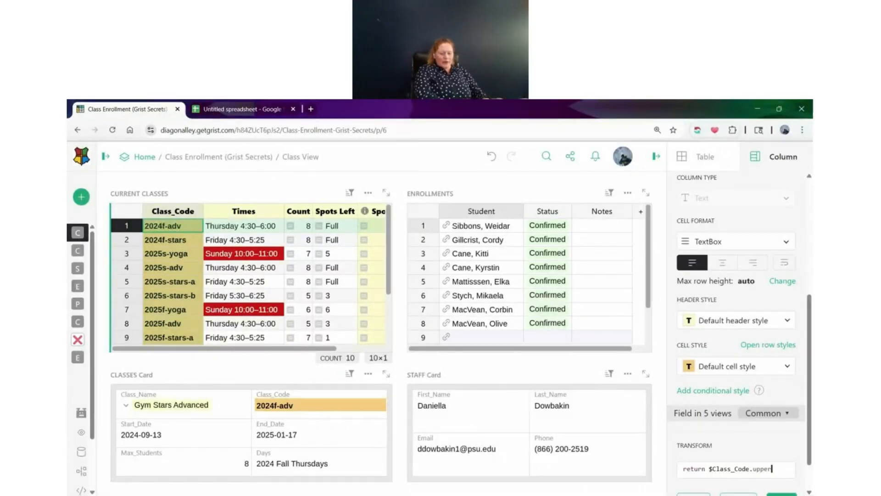
text(()
key(BackSpace)
text(())
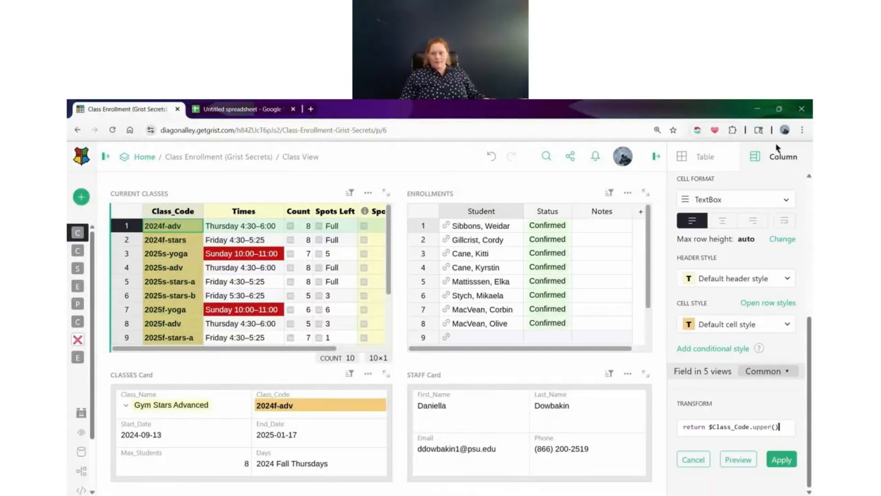
click(736, 458)
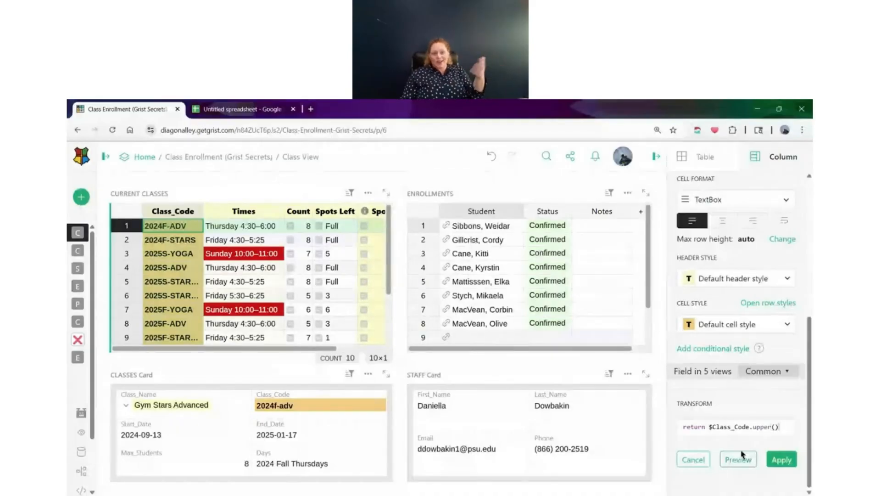
drag(753, 427, 784, 428)
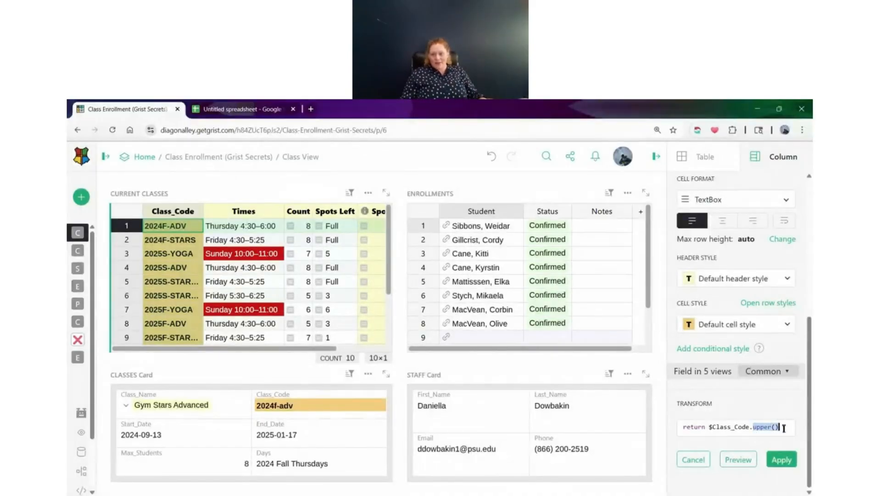
click(781, 459)
text(itle)
key(Escape)
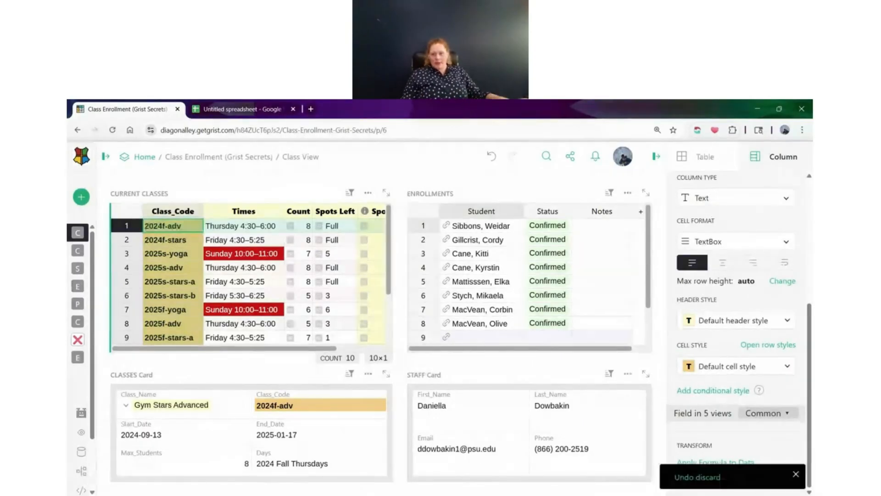
Transform the Class_Code column's data to title case with the formula return $Class_Code.title()
click(745, 460)
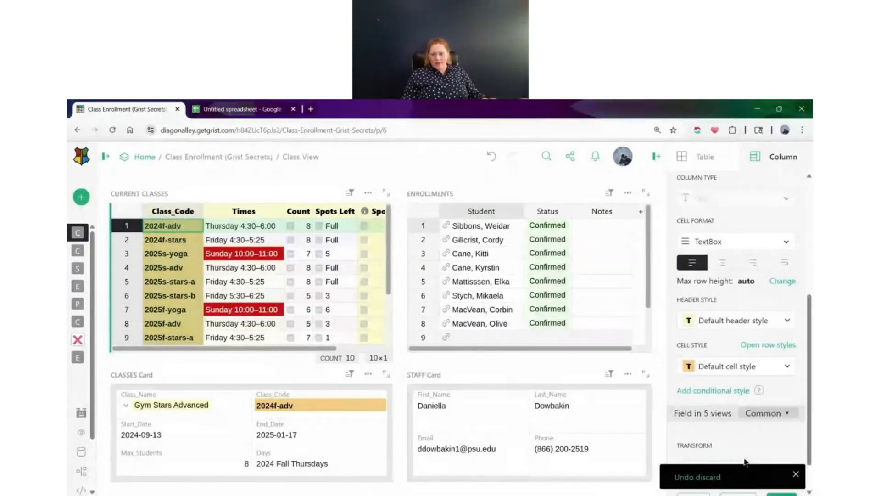
click(795, 474)
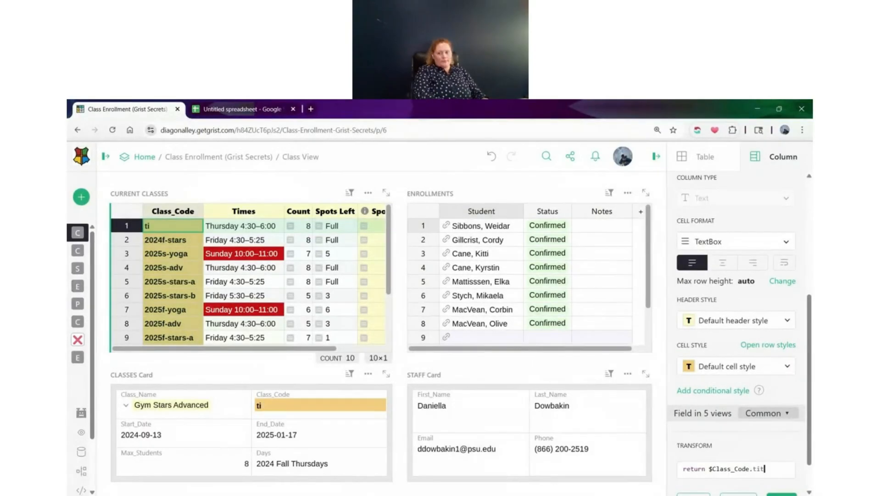
text(lke)
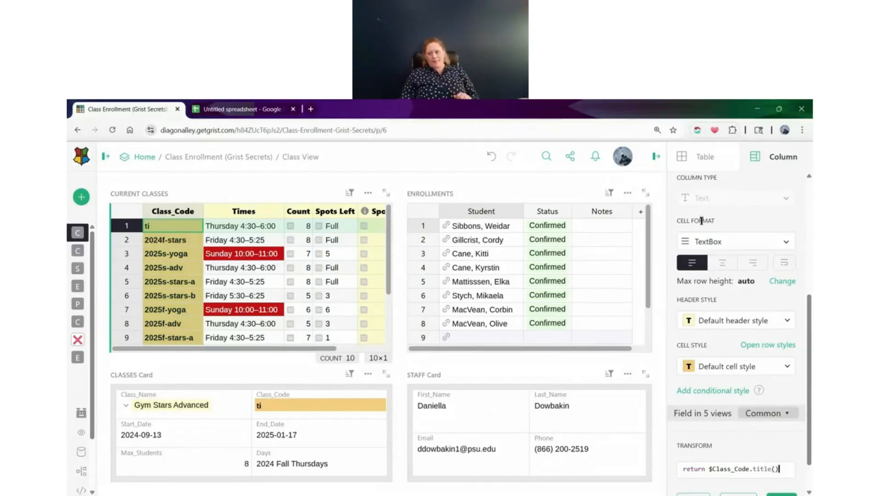
scroll(734, 322, down, 1)
click(780, 460)
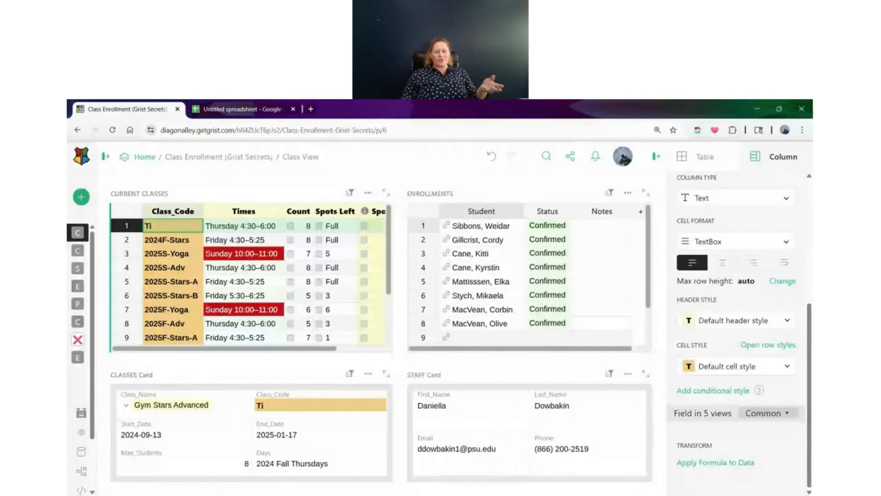
scroll(271, 319, down, 3)
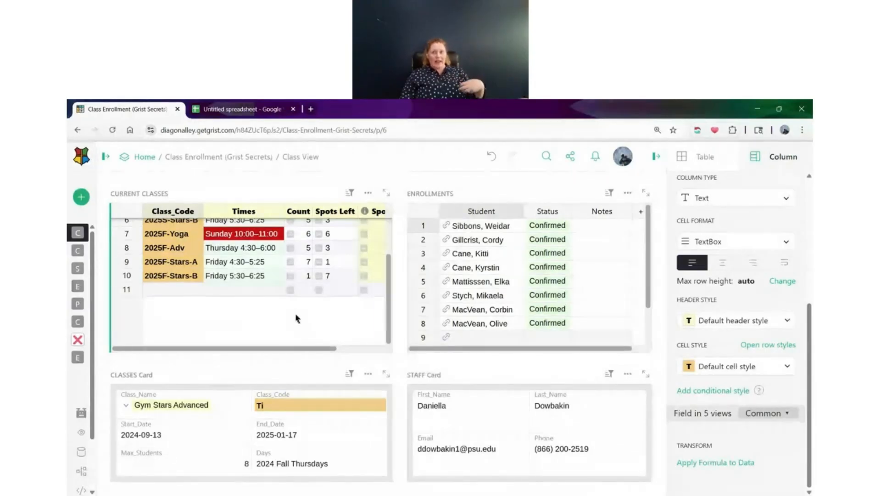
Set the trigger formula value.title() on the Class_Code data column
scroll(735, 390, up, 5)
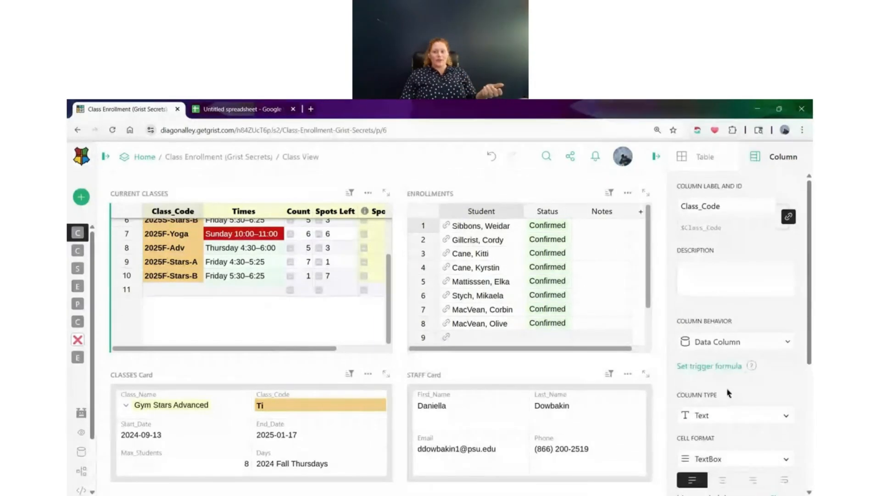
click(673, 101)
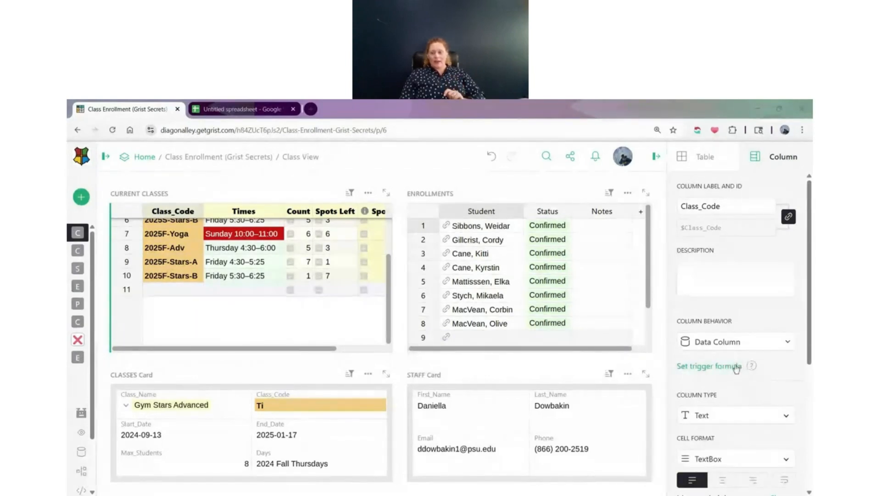
click(732, 367)
click(733, 367)
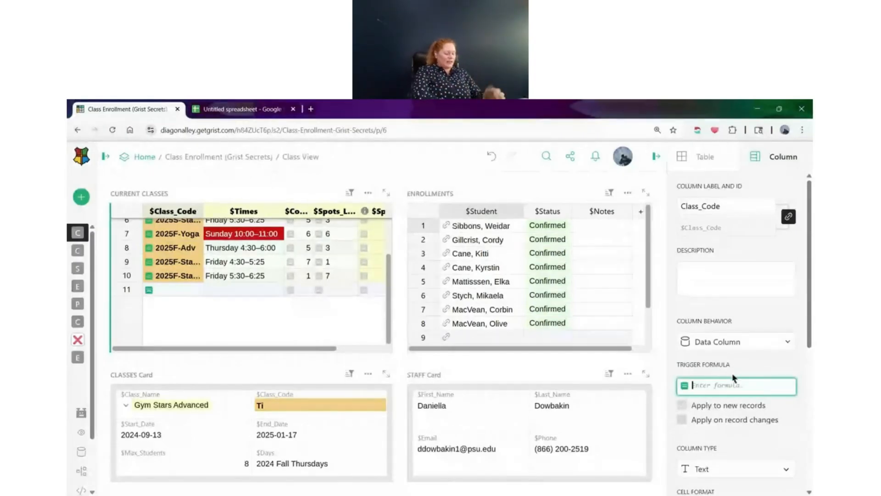
text(va)
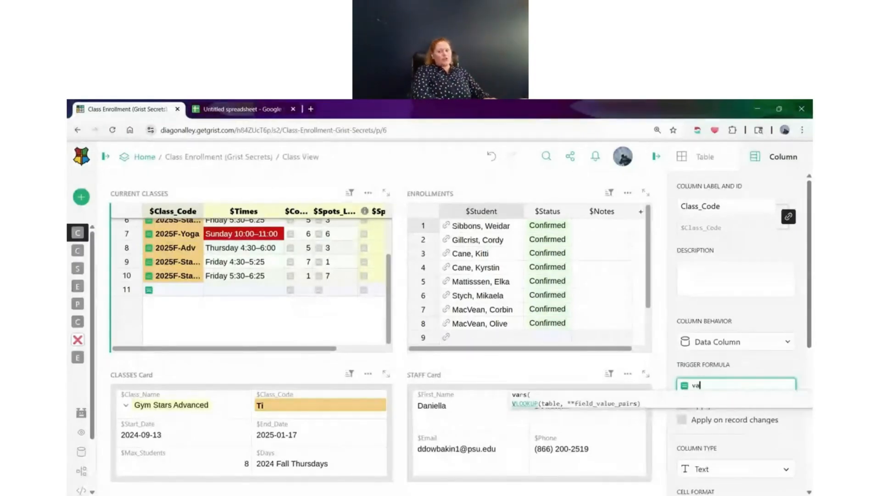
text(lue)
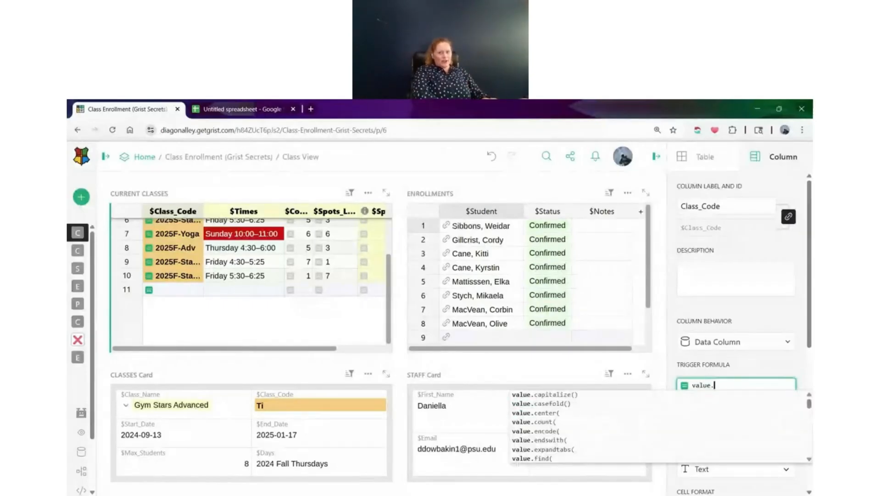
text(.title())
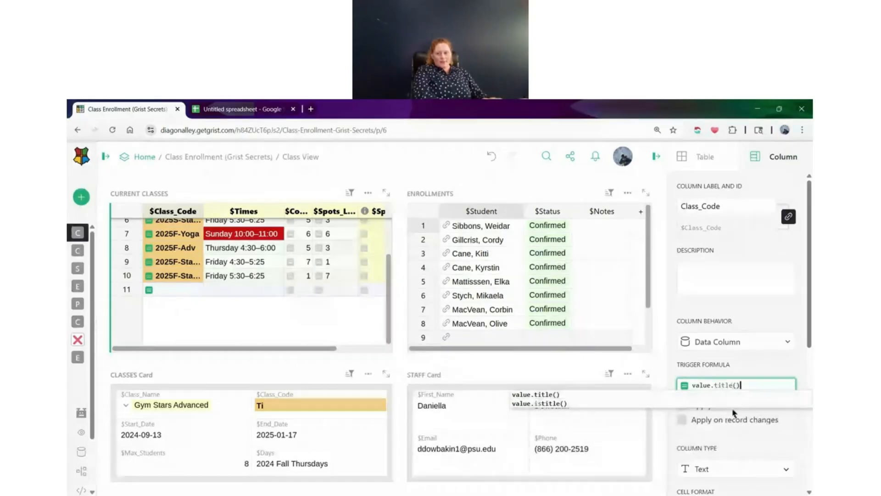
click(727, 394)
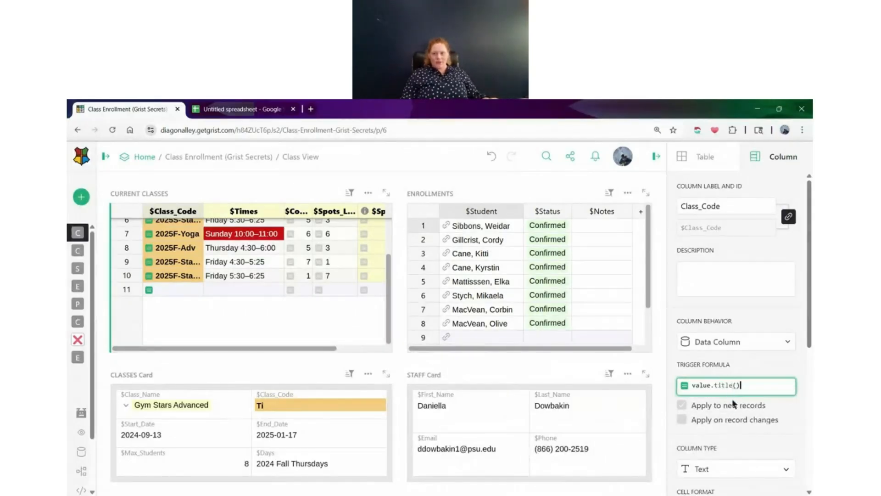
Make the trigger formula apply on changes to the Class_Code column
click(730, 419)
click(729, 419)
click(732, 438)
click(684, 413)
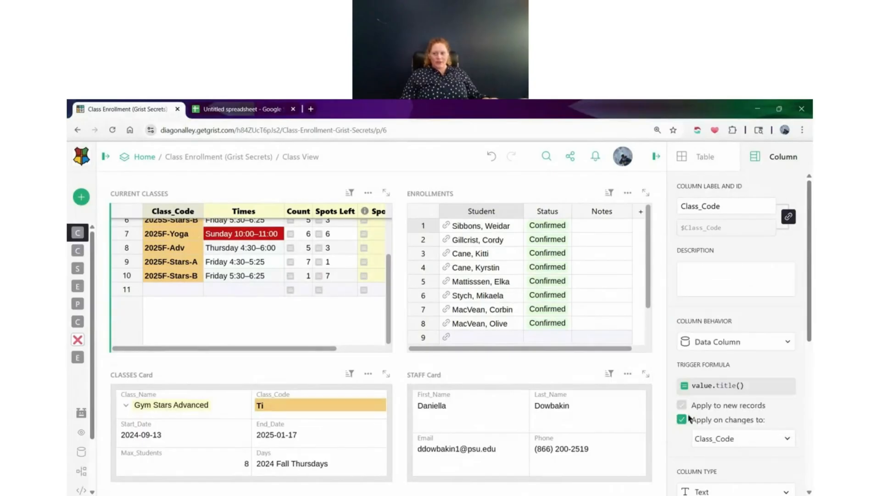
Add a record to Current Classes with the class code 2025-example and select its Class_Code cell
click(201, 292)
text(20)
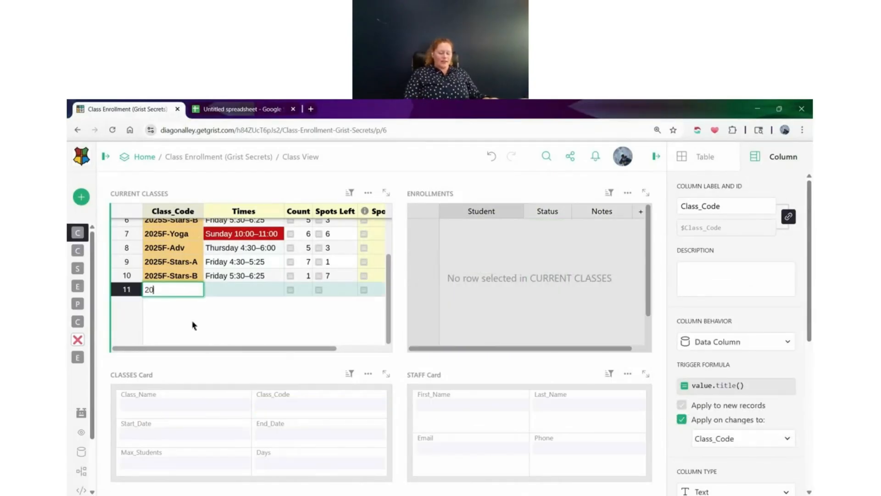
text(25-example)
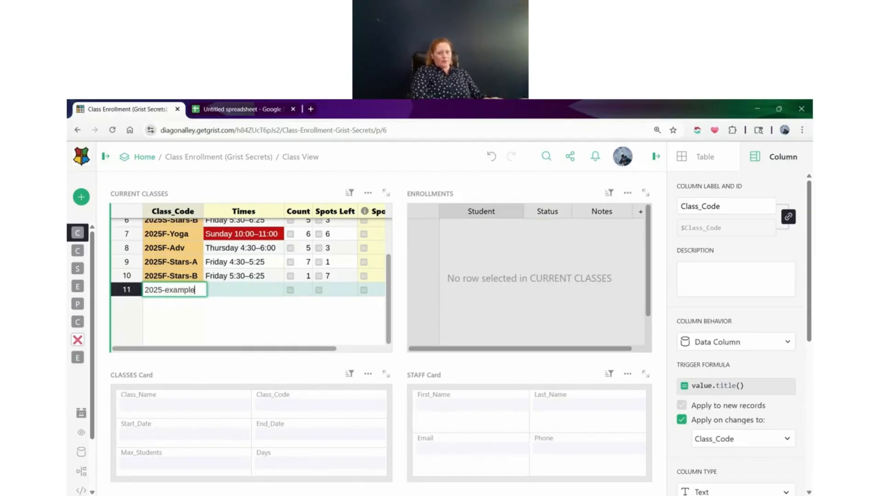
key(Return)
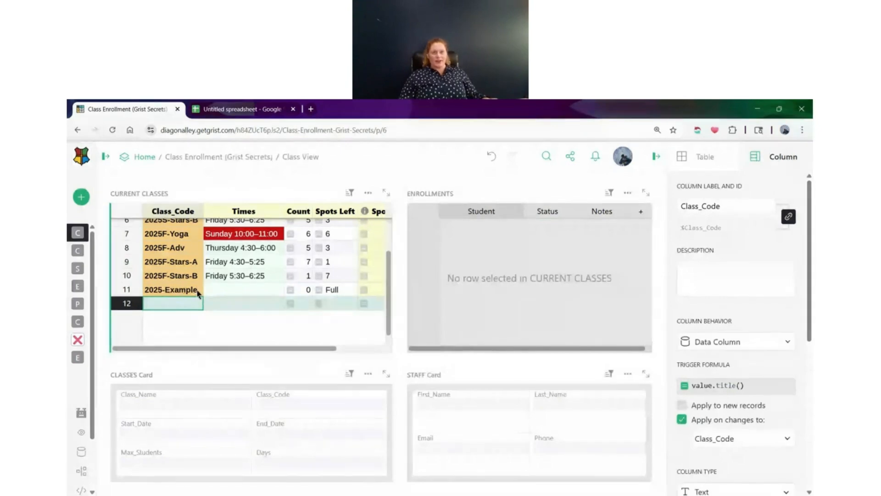
click(197, 290)
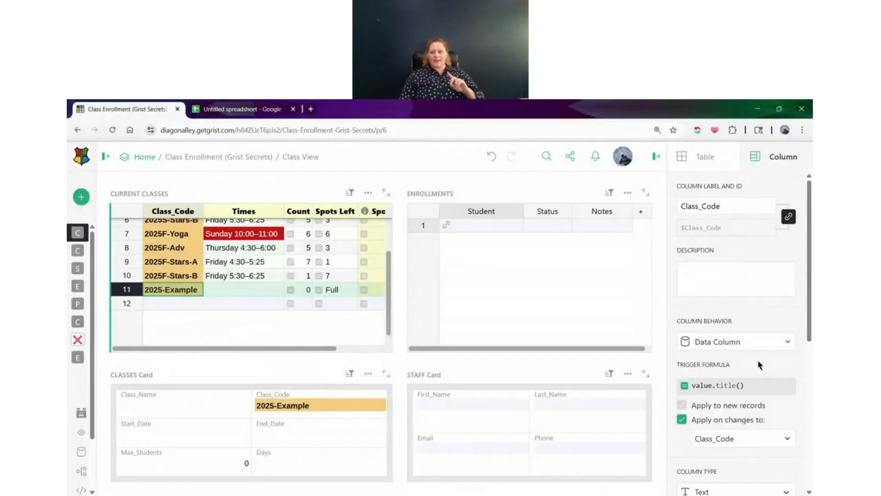
Change the fill of the Gym Stars Advanced choice in the Classes card's Class_Name field to purple (#7F0099) and save the choices
scroll(760, 365, down, 2)
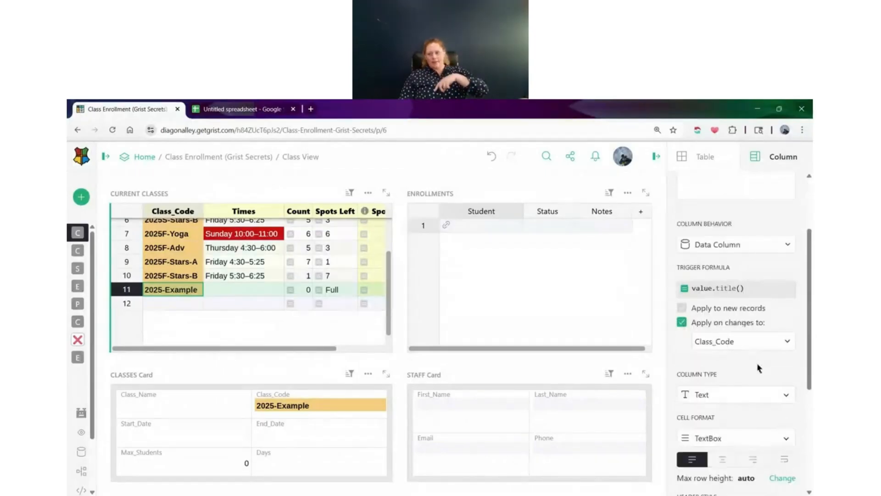
scroll(759, 368, down, 1)
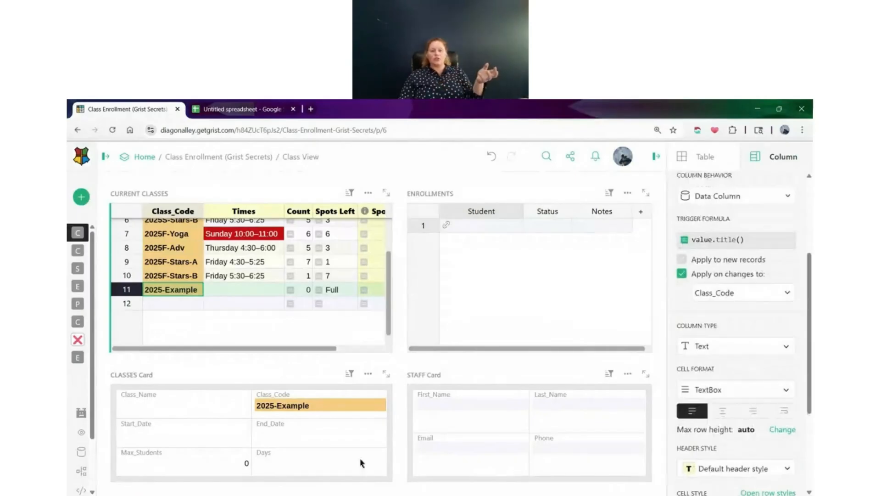
scroll(289, 316, up, 3)
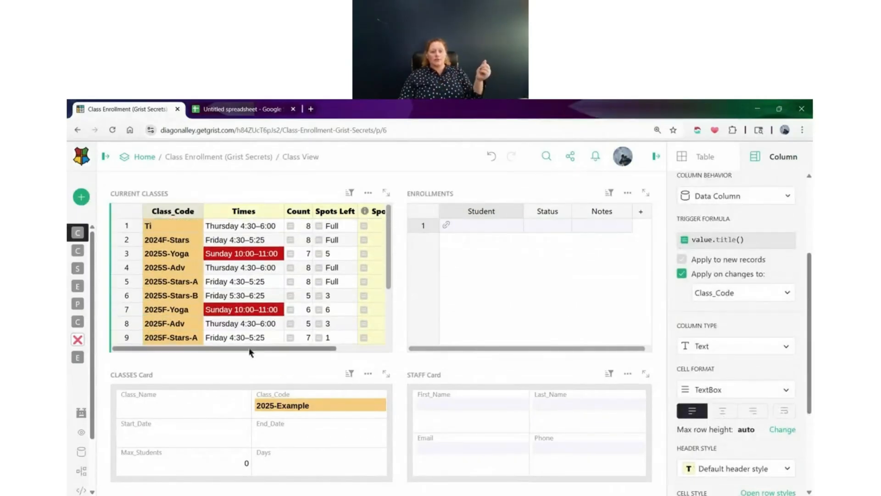
drag(250, 349, 334, 350)
click(205, 410)
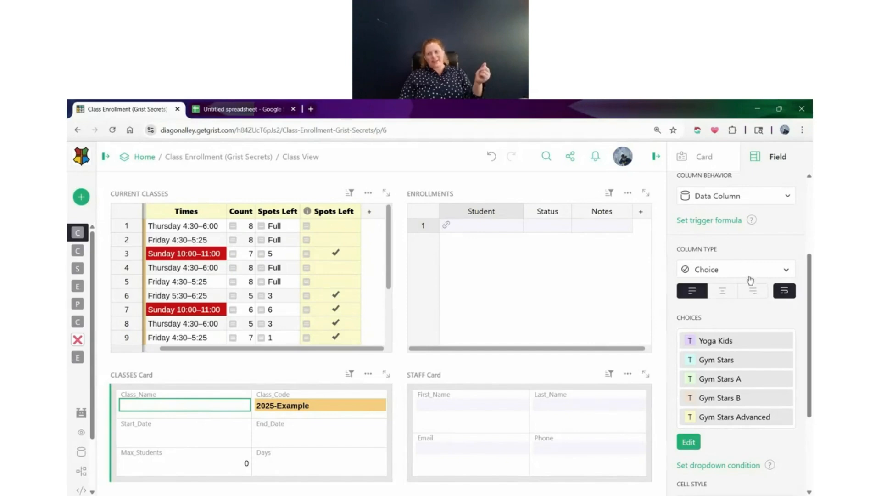
scroll(745, 333, down, 1)
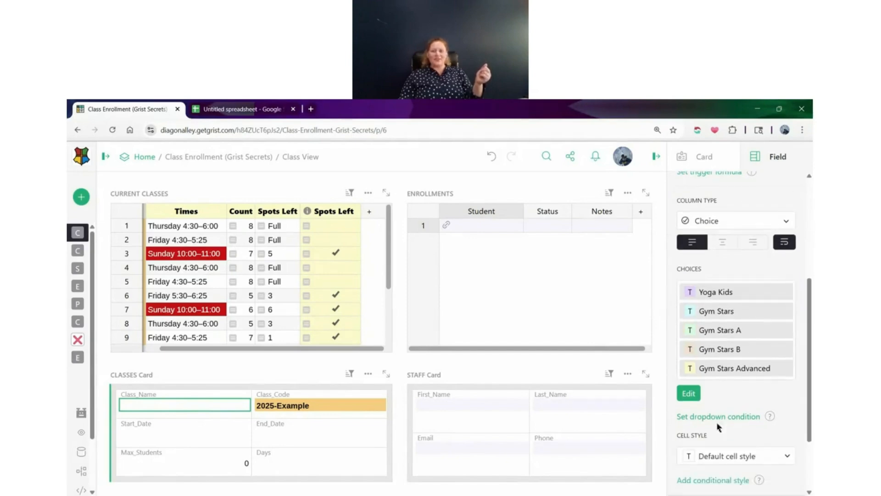
click(689, 393)
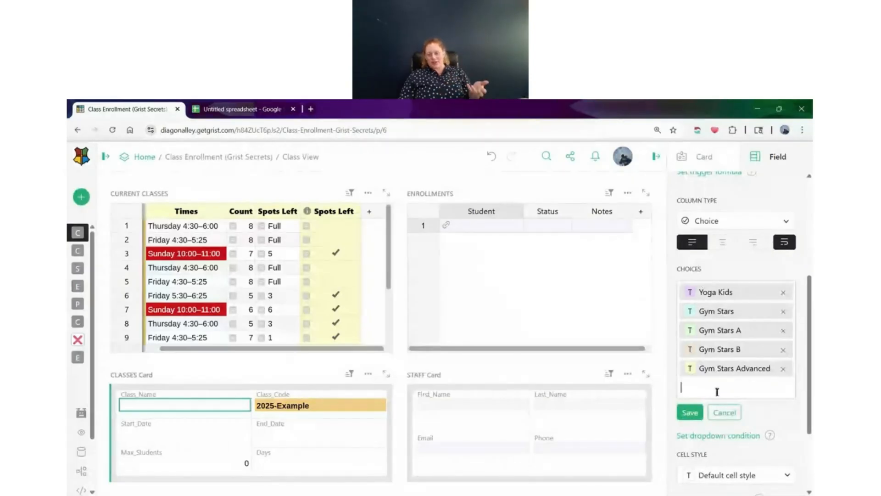
click(692, 369)
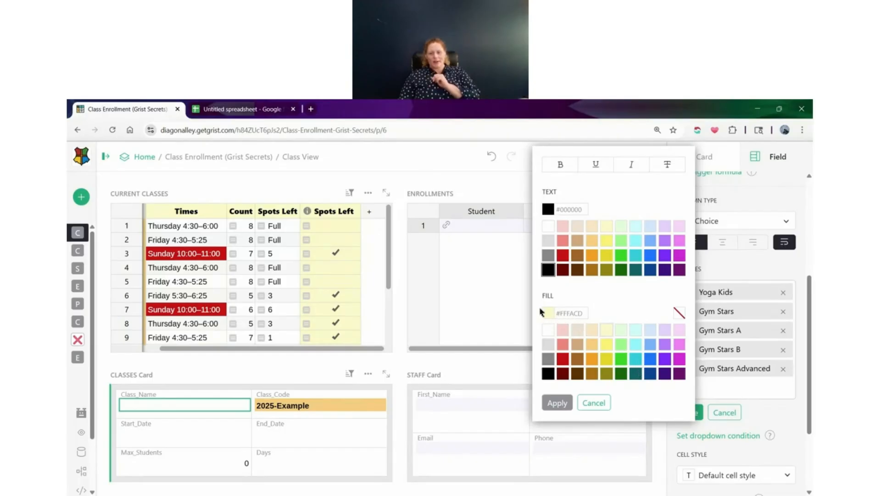
drag(554, 317, 686, 368)
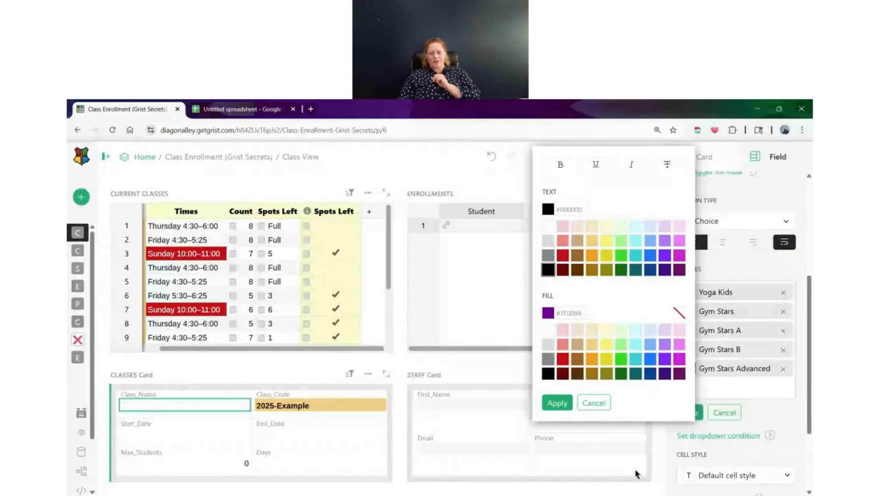
click(558, 403)
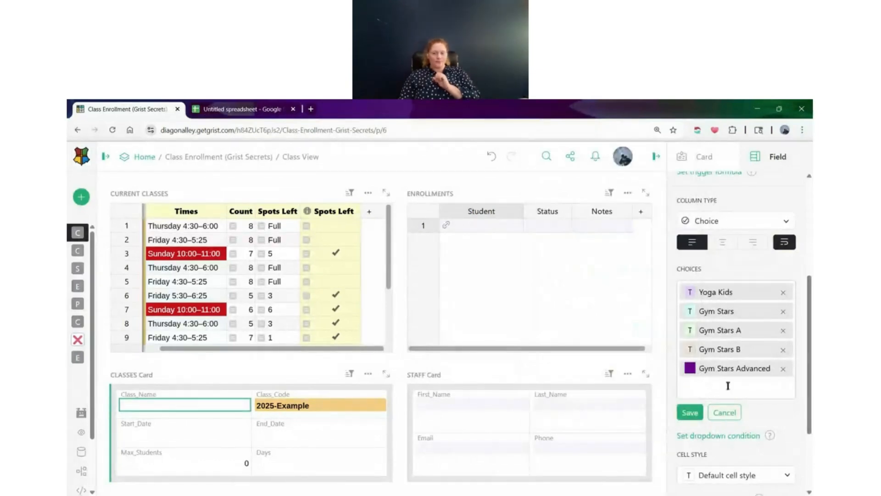
click(698, 411)
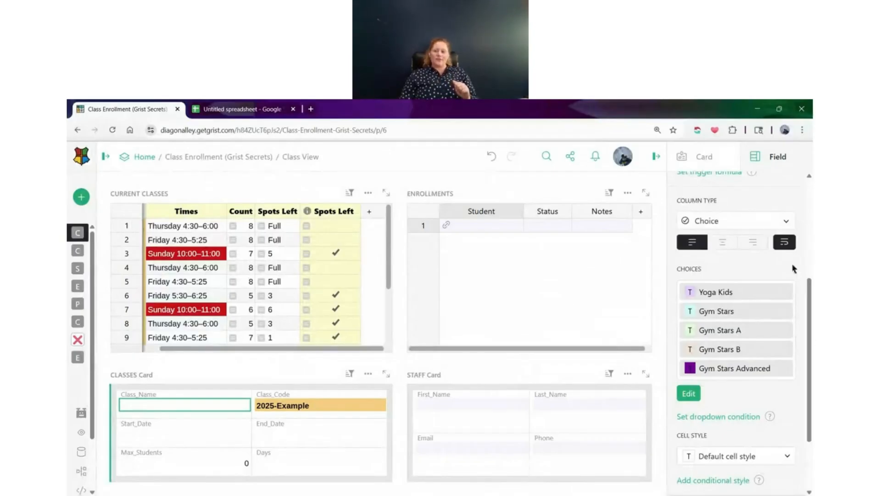
Expand the page list and move the Calendar page above the Popups page
click(105, 160)
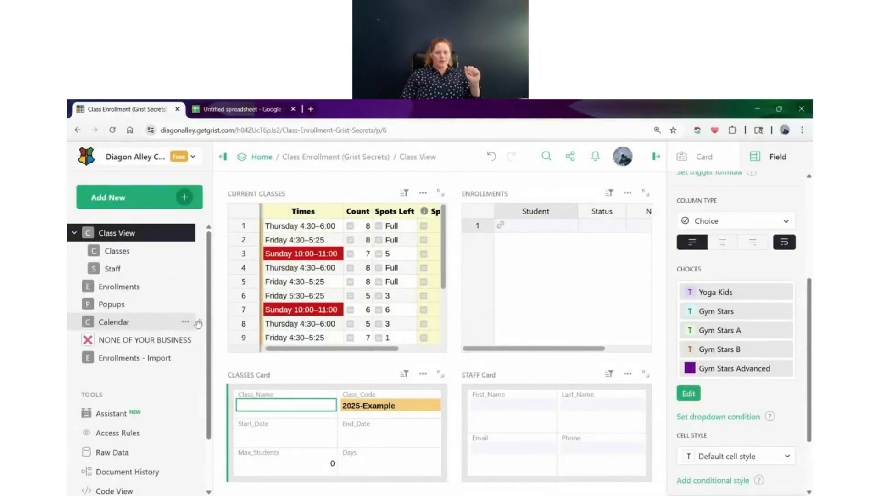
drag(201, 329, 177, 304)
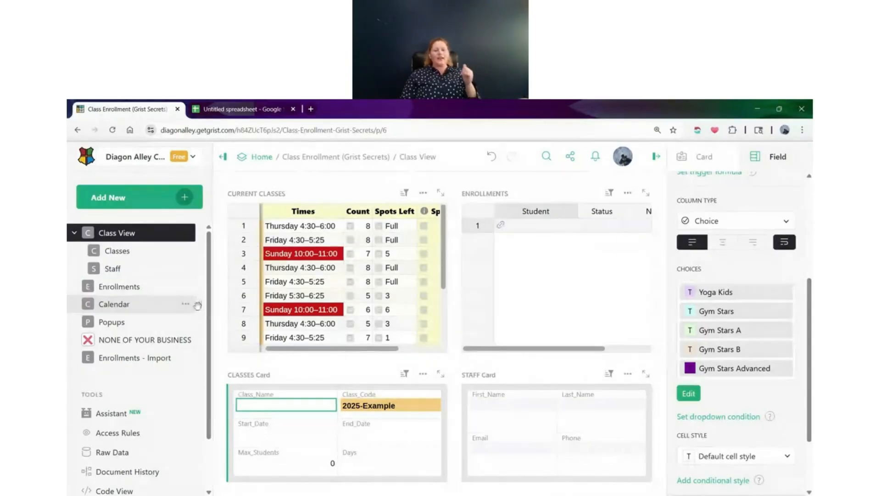
Try nesting the Calendar page as the first subpage of Class View, and undo the move
drag(197, 304, 141, 286)
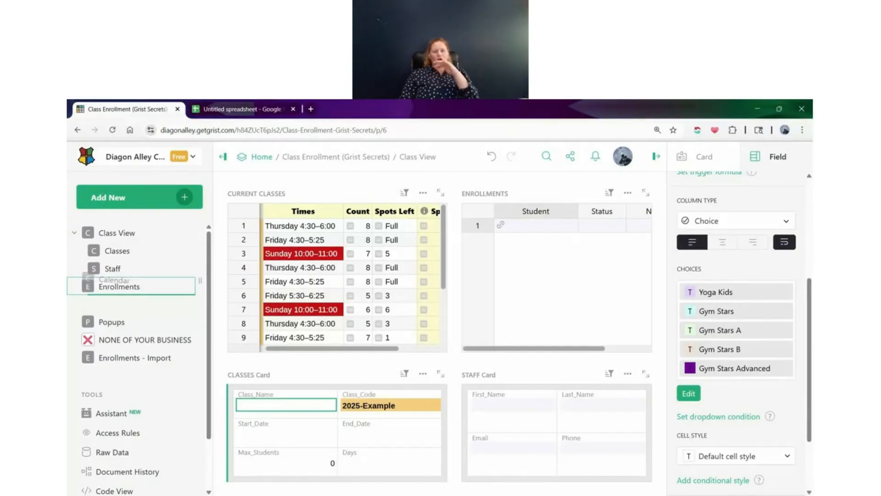
drag(152, 282, 168, 241)
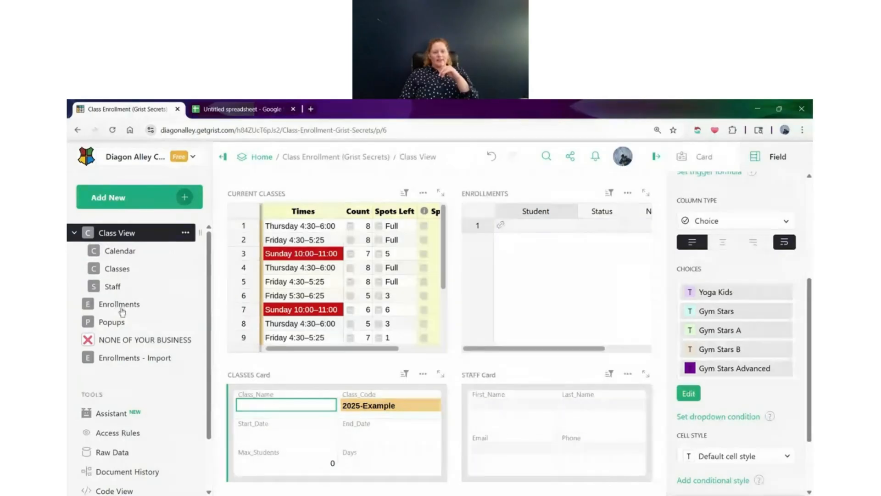
click(122, 312)
key(ctrl+z)
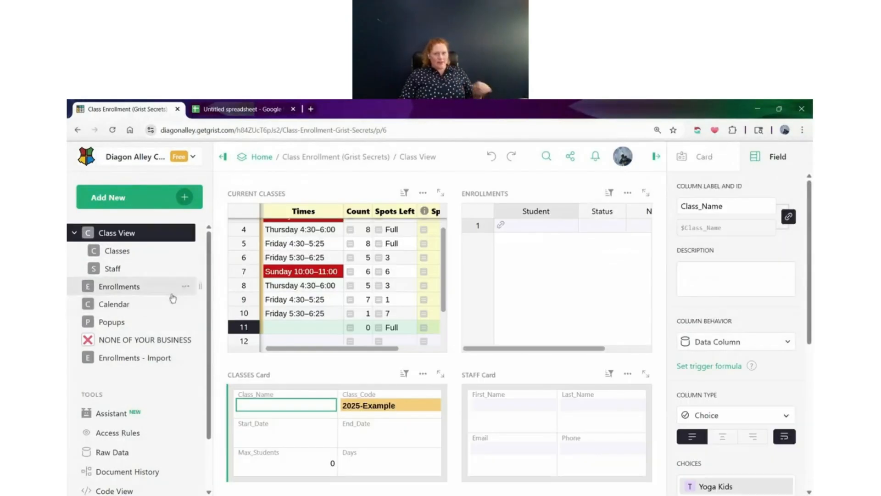
Nest the Calendar page under Class View between Classes and Staff, and the NONE OF YOUR BUSINESS page under Popups
drag(188, 304, 181, 267)
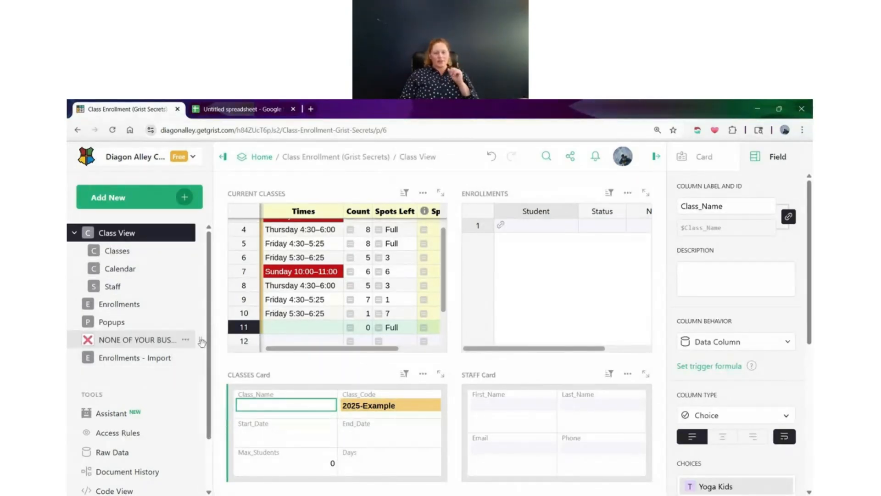
drag(202, 339, 124, 327)
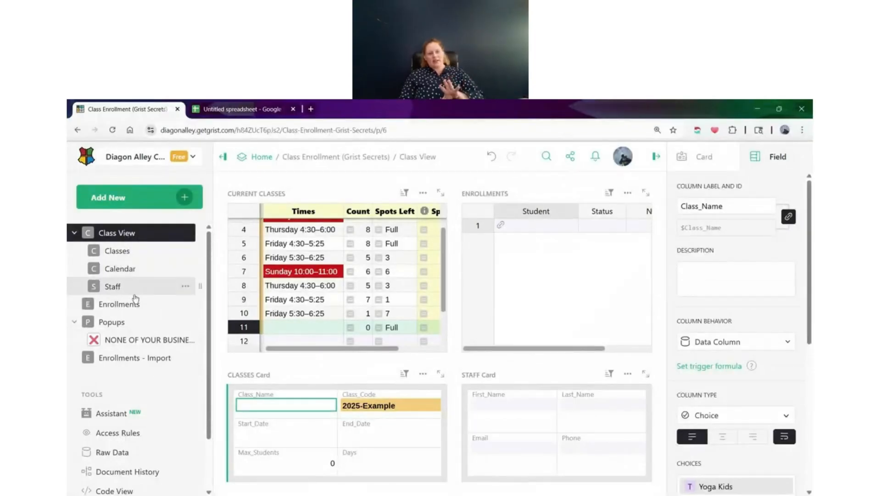
Set the Popups page group to be collapsed by default, and check the setting by expanding the group and reloading the document
click(186, 322)
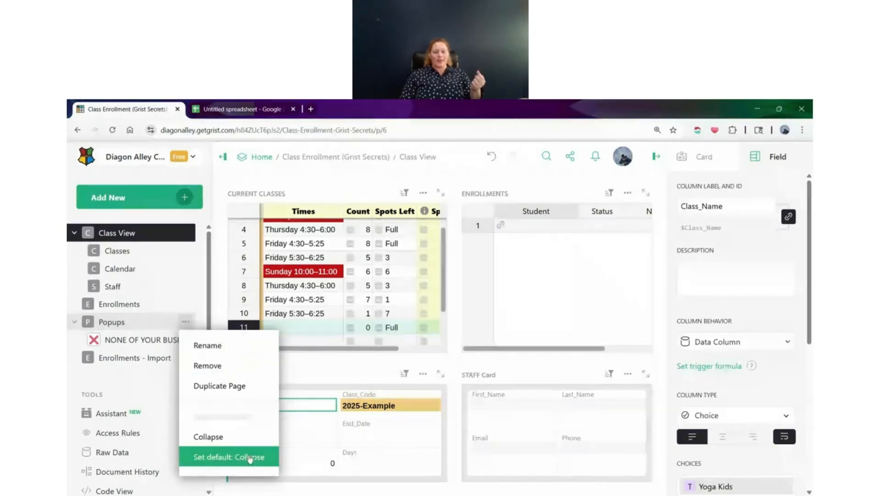
click(250, 456)
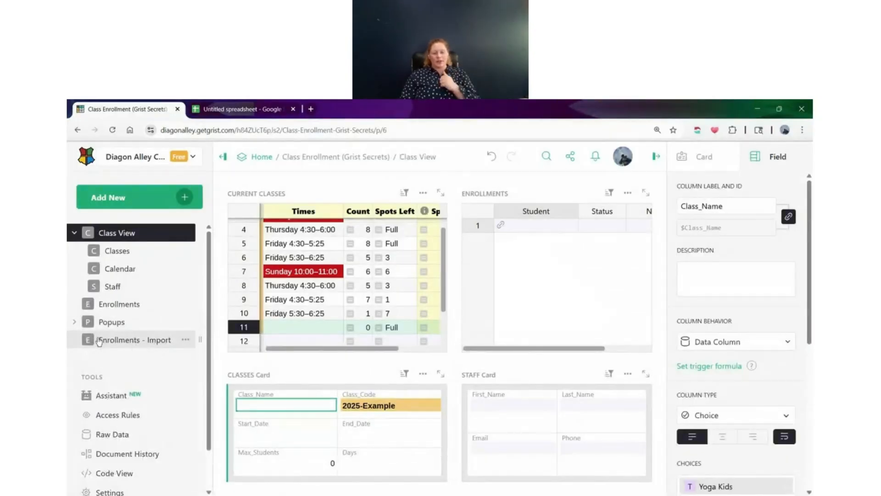
click(112, 129)
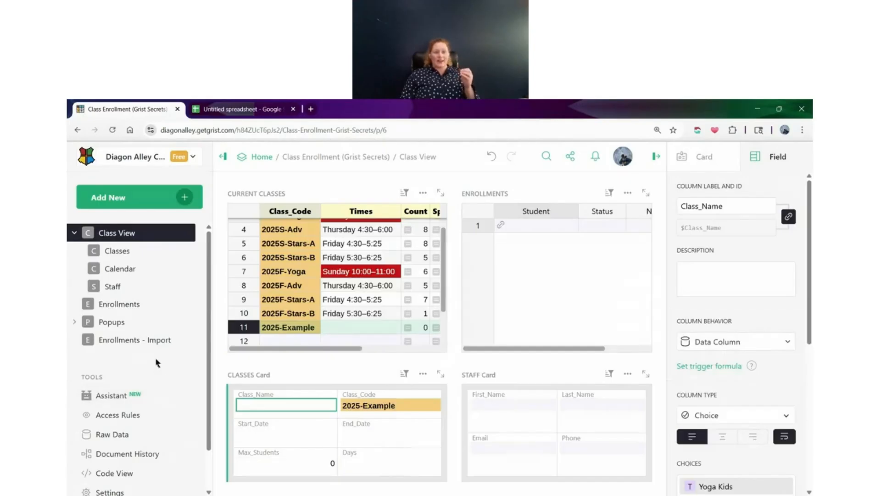
click(75, 322)
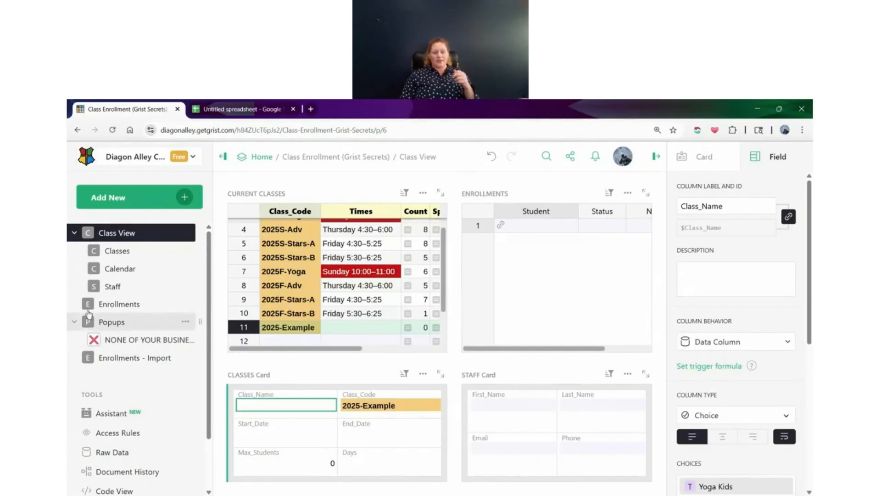
click(112, 130)
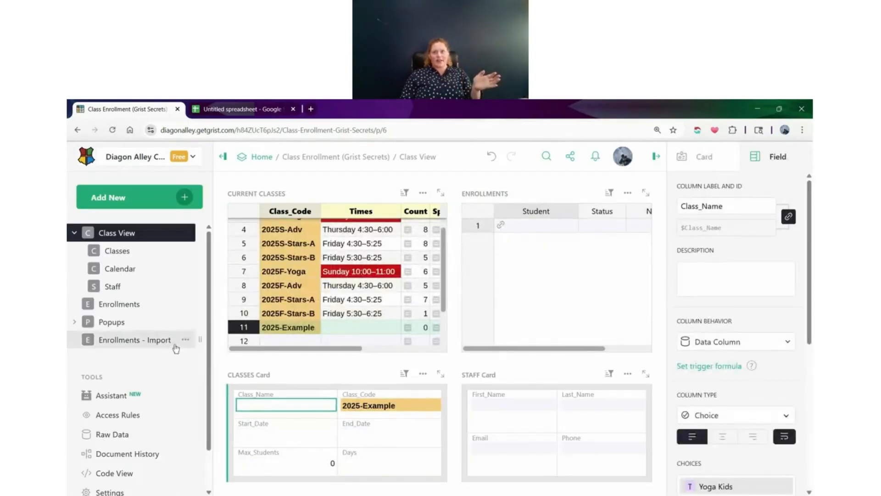
click(75, 322)
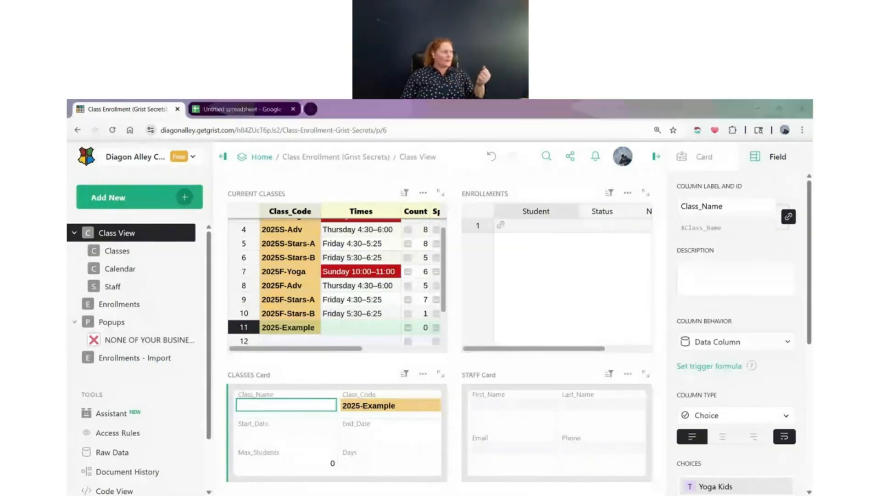
click(192, 274)
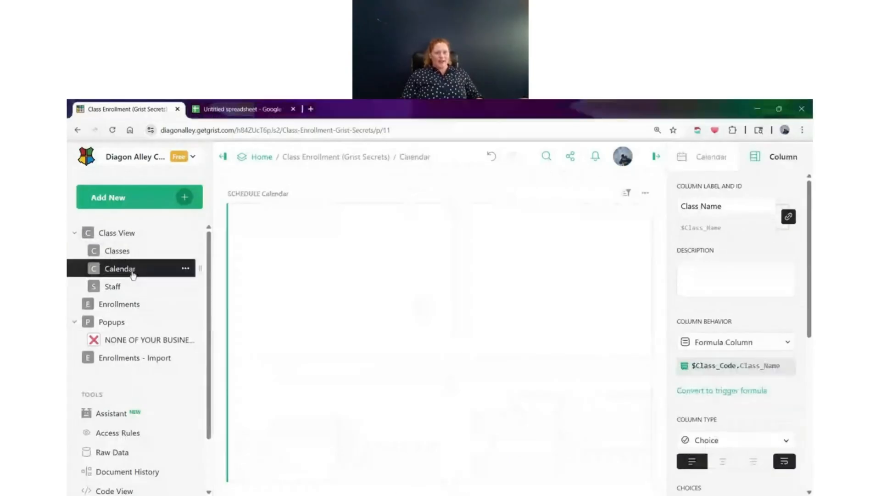
click(185, 268)
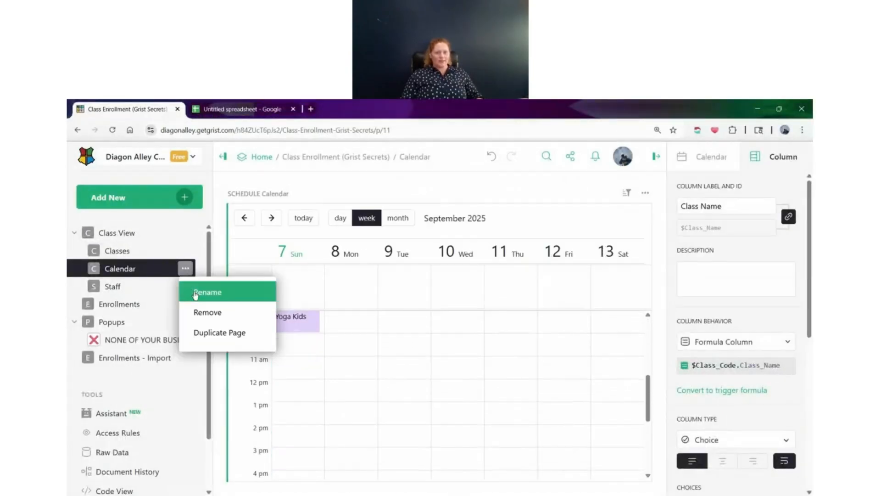
click(200, 290)
click(182, 254)
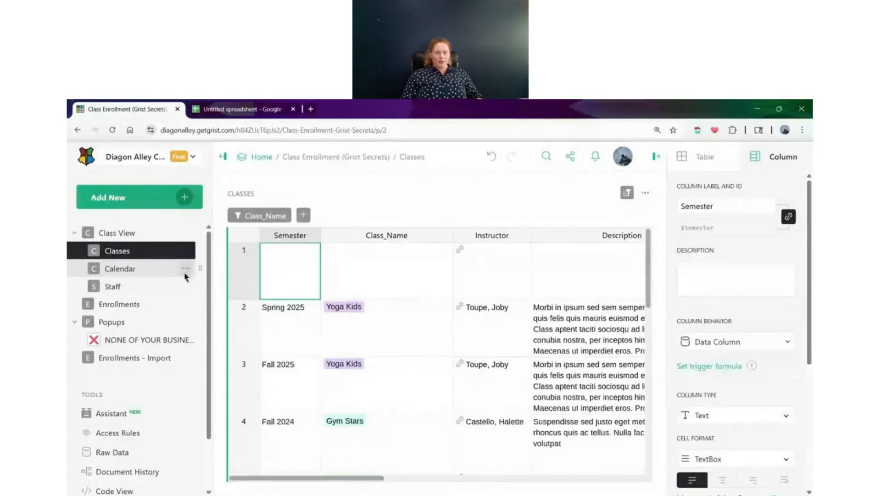
Rename the Calendar page by adding a calendar emoji in front of its name
click(186, 270)
click(197, 292)
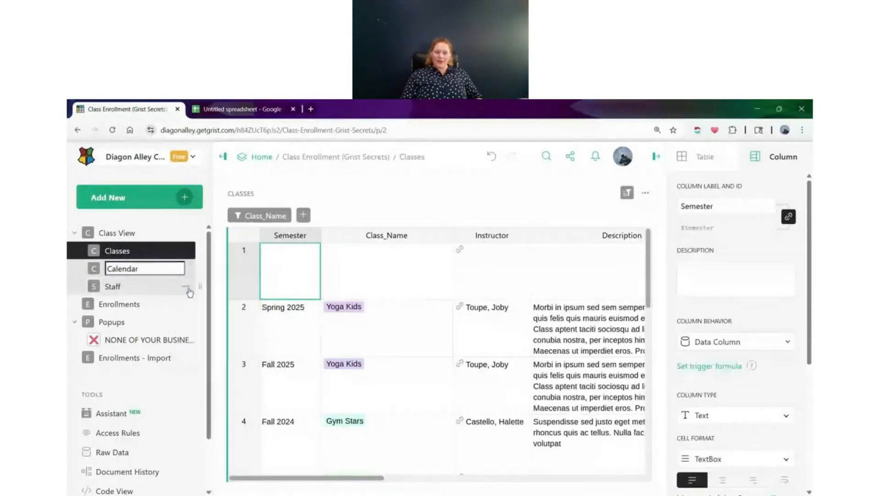
key(Left)
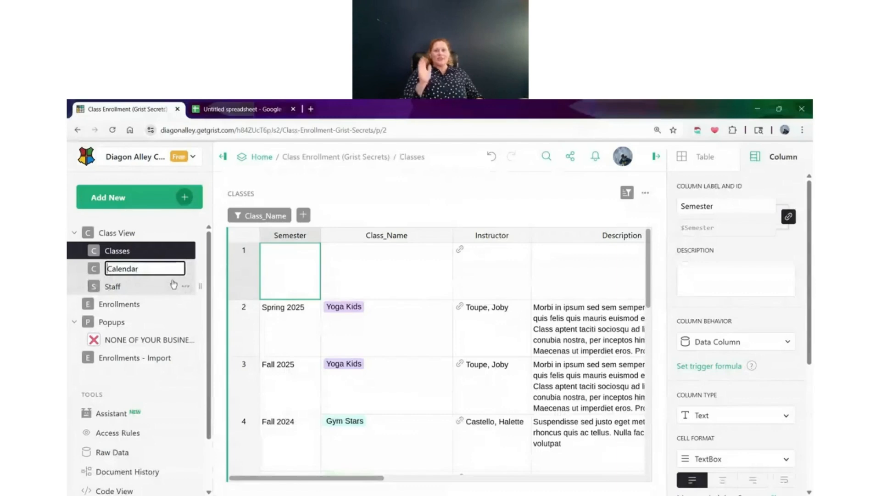
text(📅)
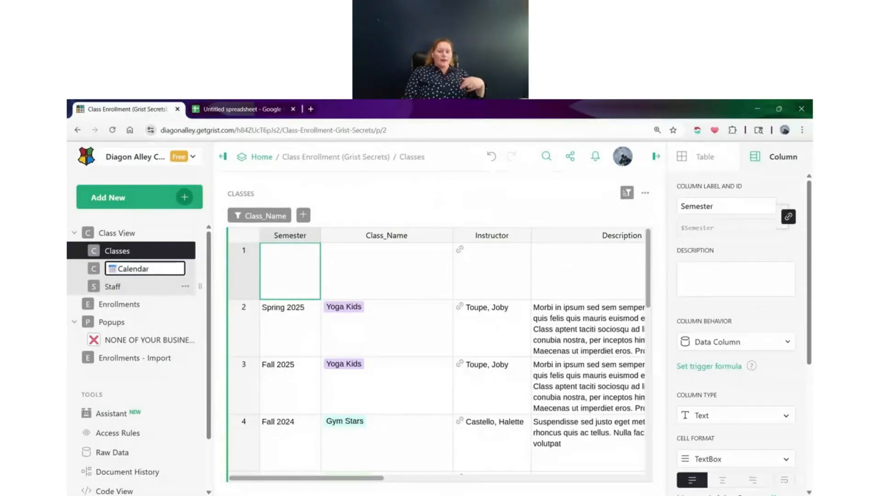
key(Return)
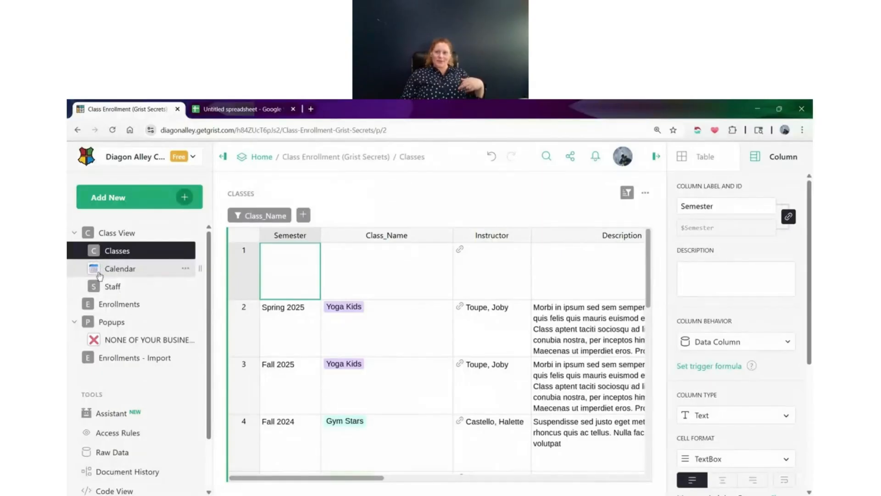
Collapse the page list to icons, and switch to the Calendar page and back to Class View
click(223, 156)
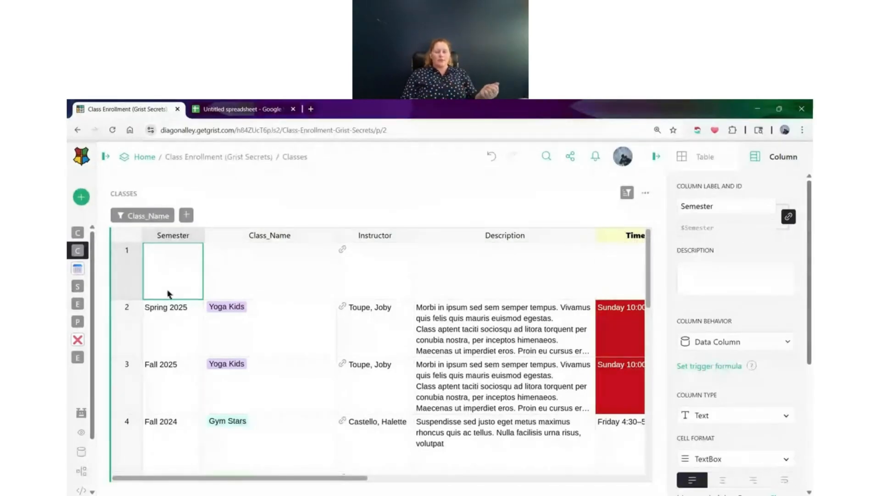
click(79, 270)
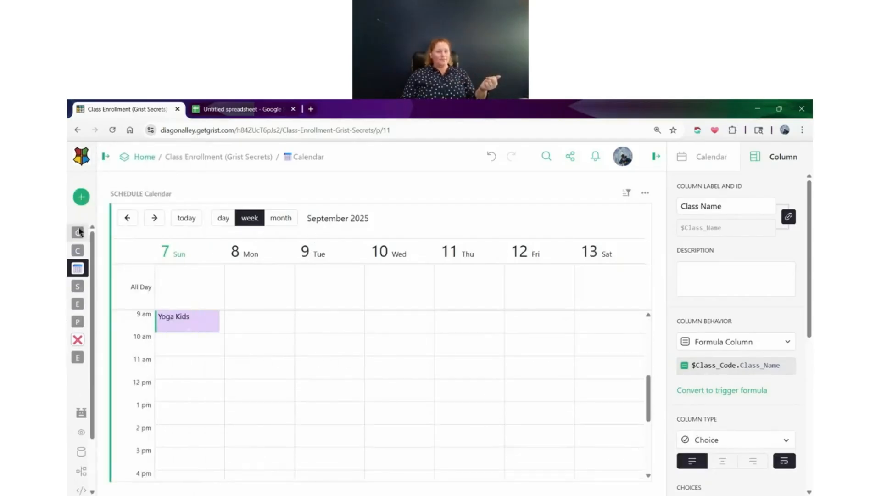
mouse_move(77, 238)
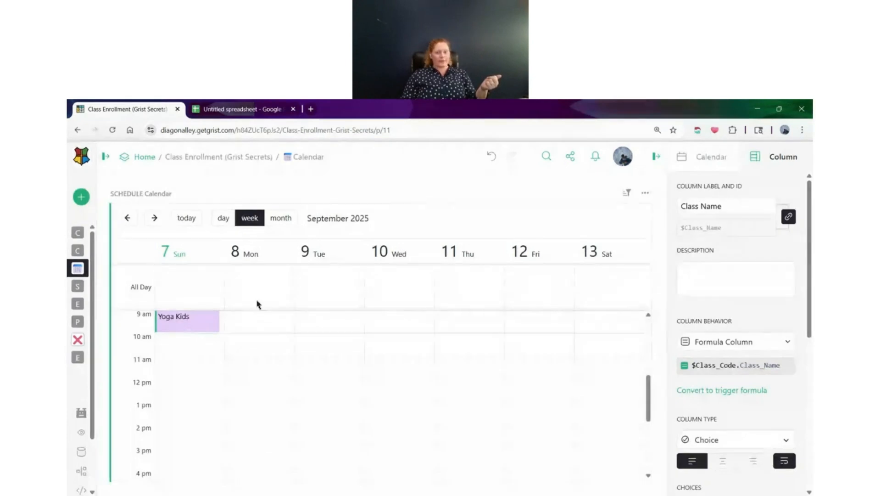
click(120, 233)
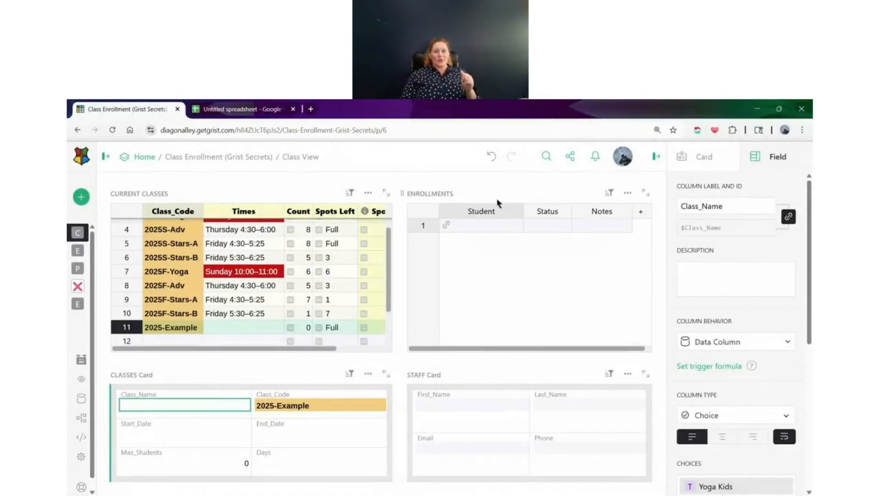
Select the Spots Left cell of the 2025F-Yoga class in the Current Classes table
click(633, 202)
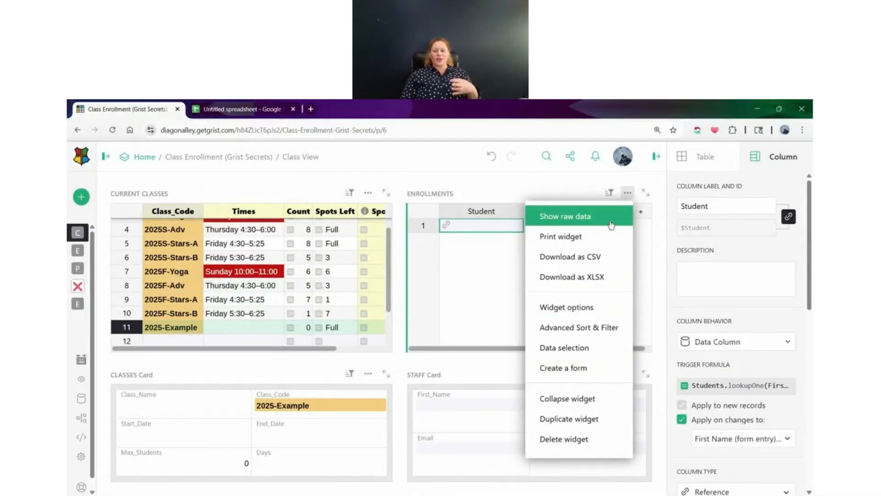
click(354, 275)
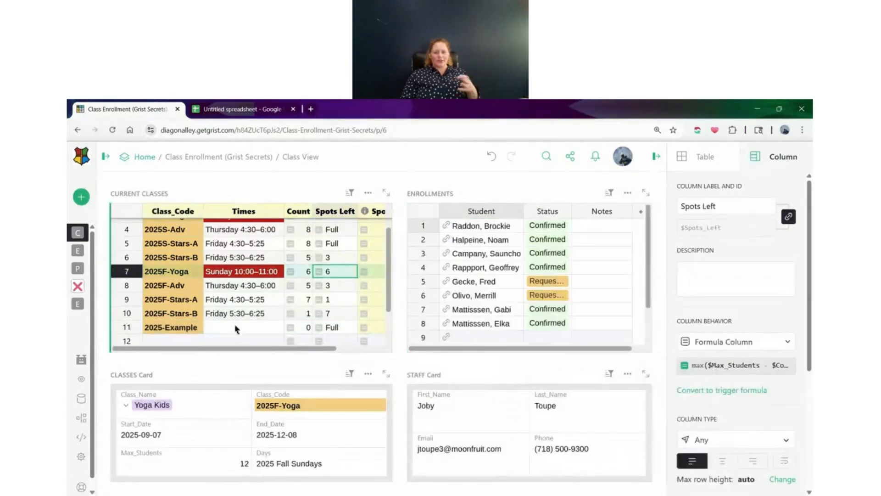
scroll(206, 289, up, 2)
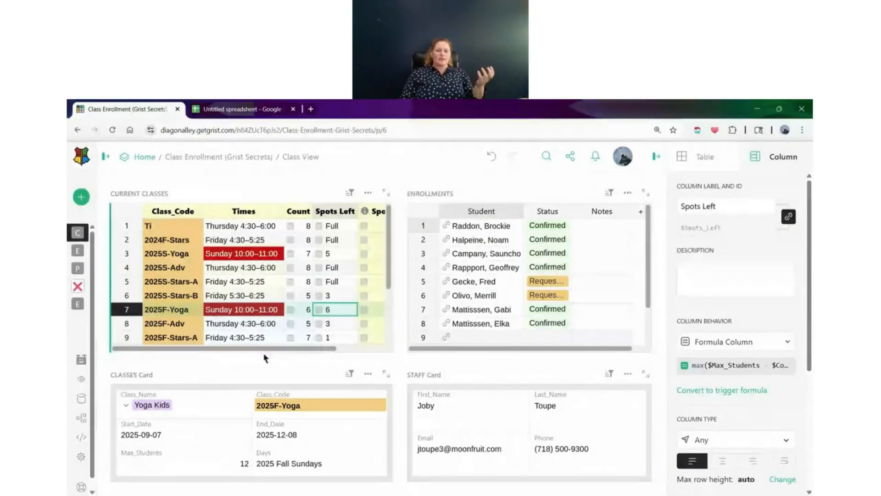
mouse_move(260, 351)
mouse_down()
mouse_move(301, 352)
mouse_move(257, 352)
mouse_up()
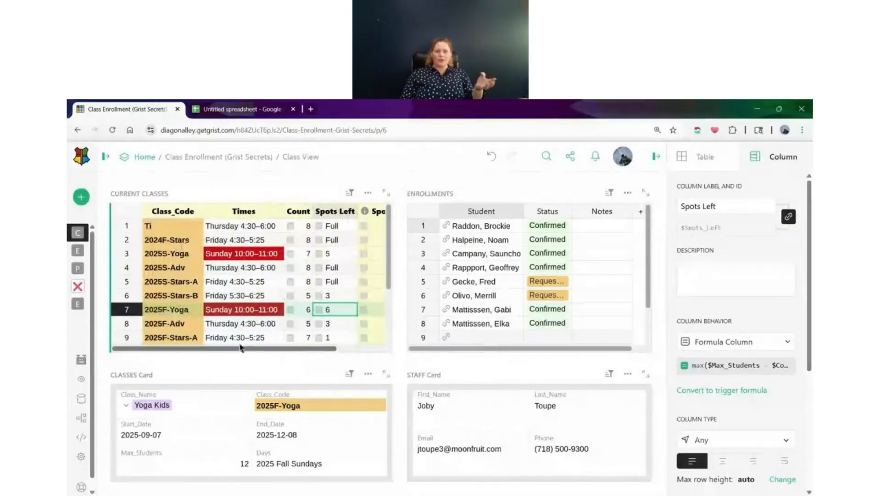
Show the raw data behind the Current Classes widget, look through its first columns and rows, and close it
click(368, 193)
click(362, 217)
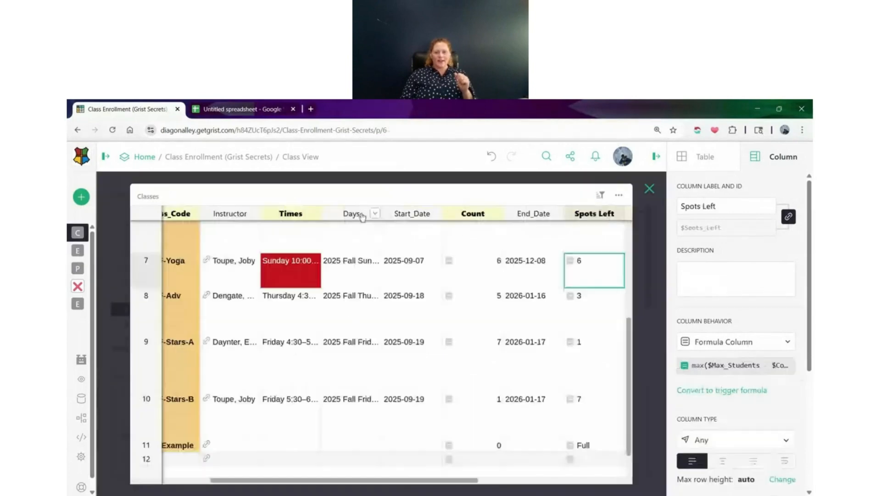
drag(345, 484, 248, 482)
scroll(236, 439, up, 5)
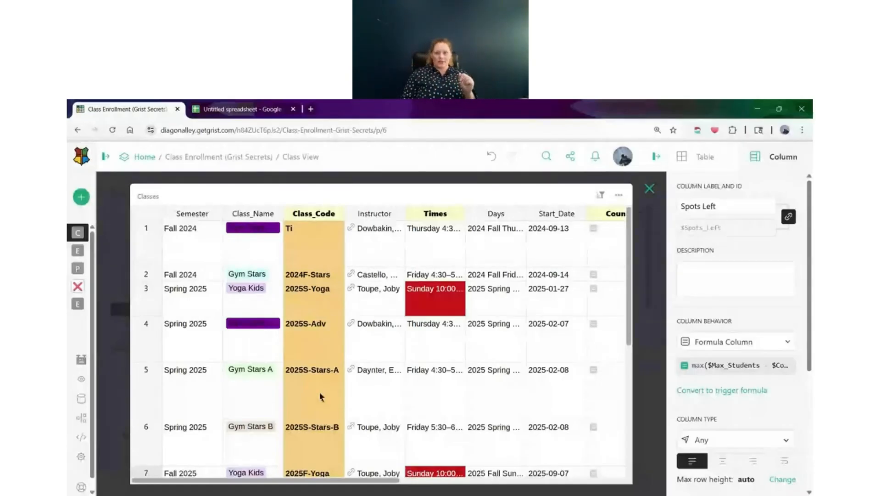
click(650, 188)
Create a form from the Enrollments widget and look through the form's fields
click(369, 194)
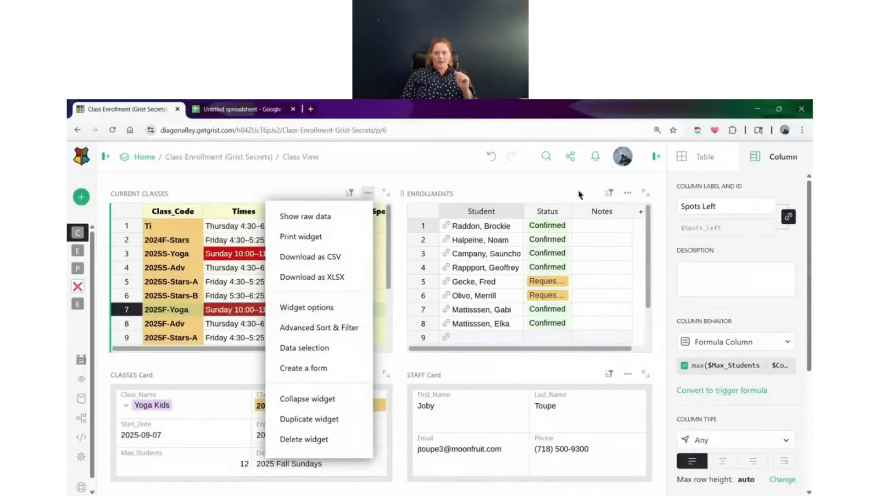
click(626, 216)
click(627, 193)
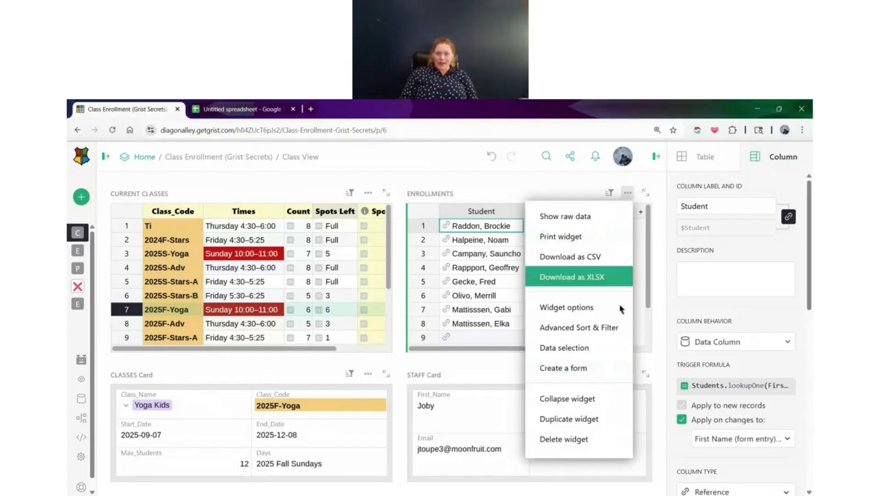
click(599, 371)
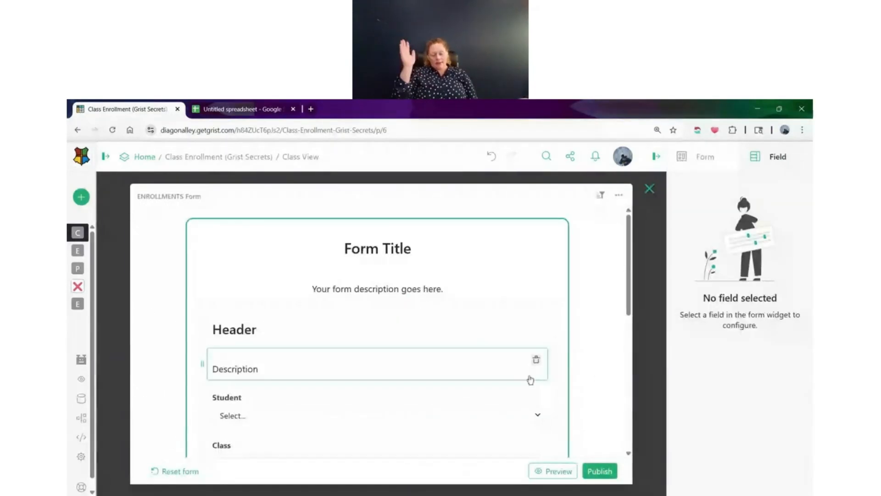
scroll(465, 367, down, 3)
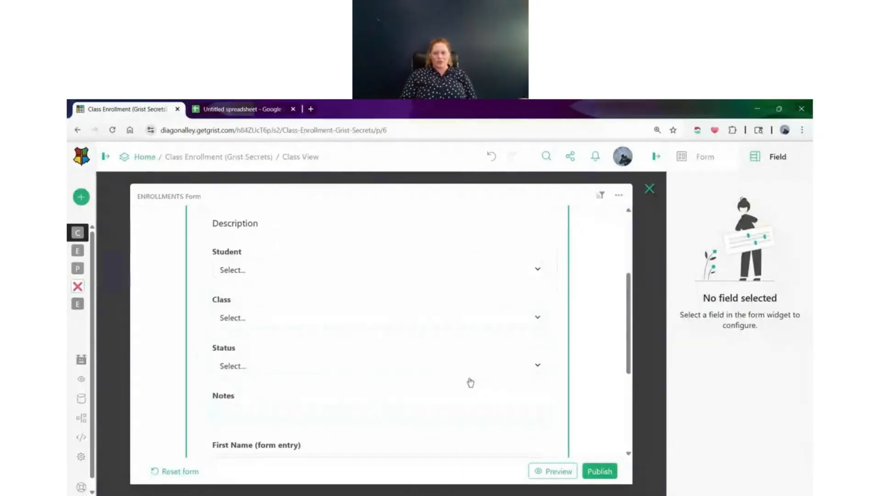
scroll(469, 382, up, 2)
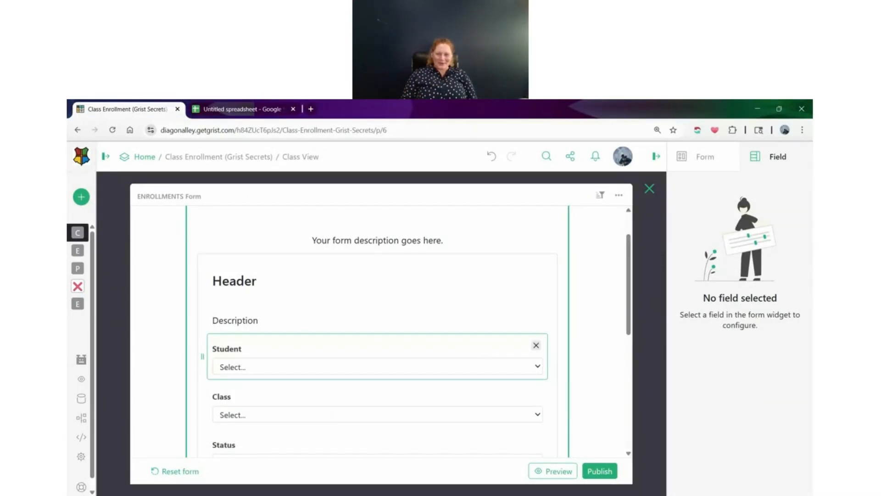
Look over the Enrollments form once more and close it to return to the Class View page
scroll(521, 353, up, 1)
scroll(521, 352, down, 1)
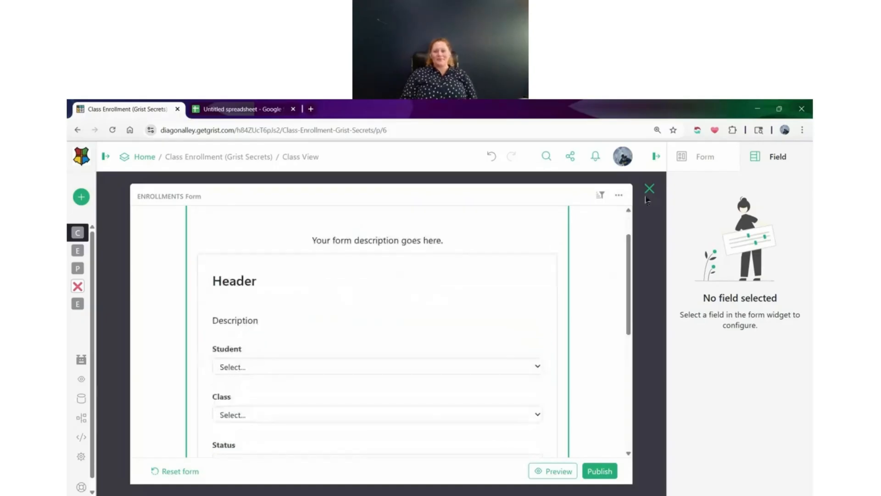
click(649, 188)
click(628, 400)
click(571, 370)
Collapse the Enrollments widget, briefly viewing its table from the collapsed state
click(627, 192)
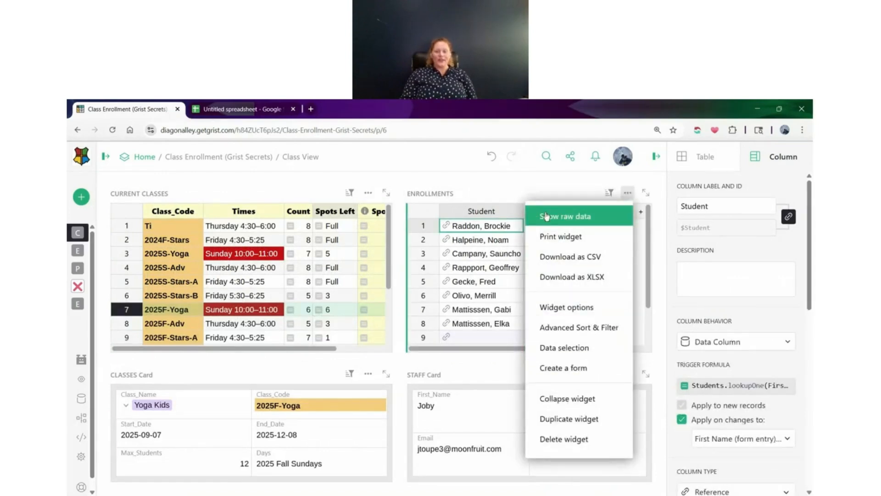
click(617, 402)
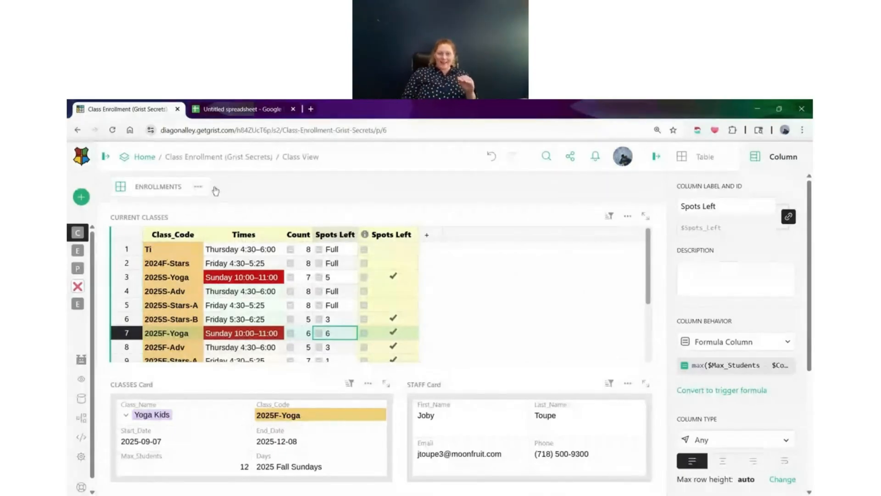
click(148, 191)
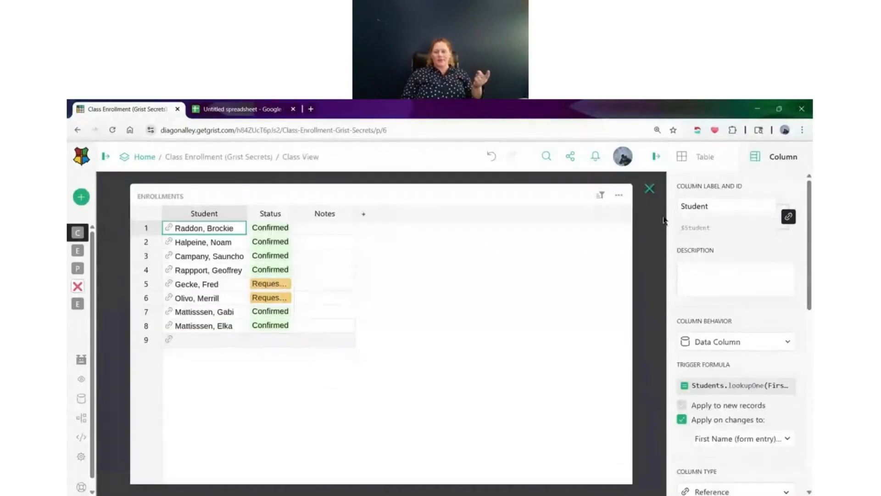
click(649, 189)
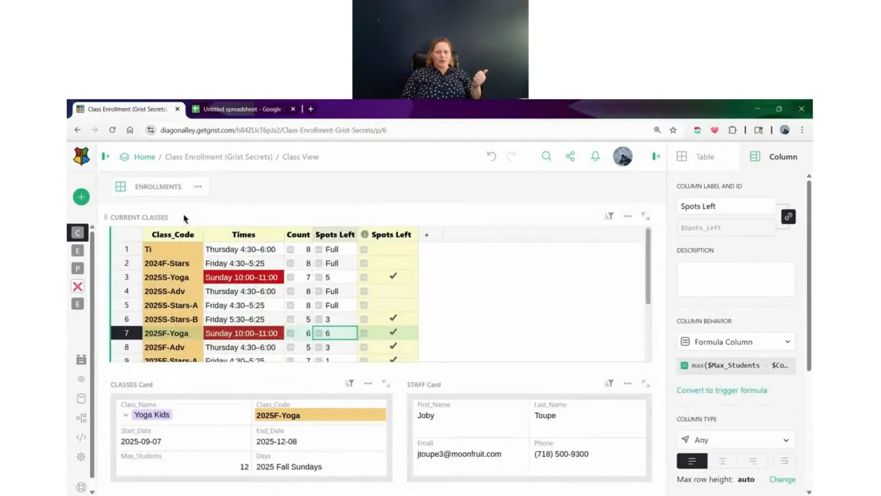
View the collapsed Enrollments table again and restore the widget to the layout beside Current Classes
click(170, 192)
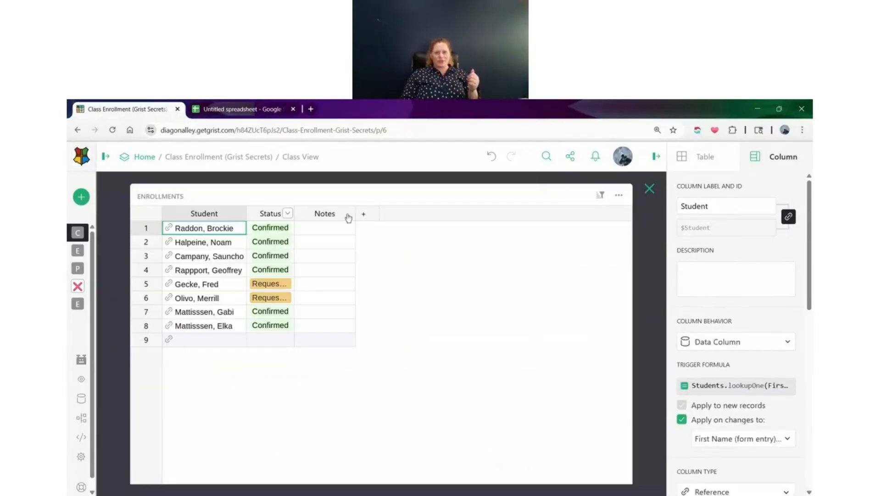
click(649, 190)
drag(167, 187, 571, 322)
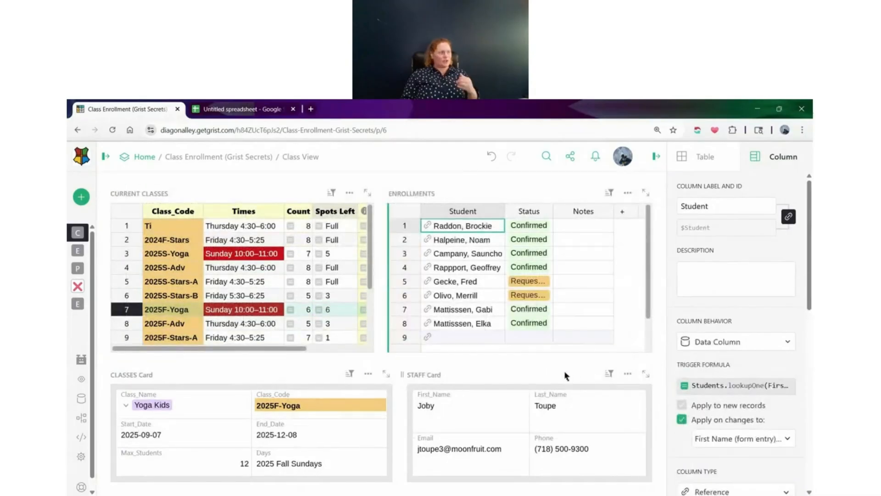
Duplicate the Classes Card widget onto the Staff page
click(627, 195)
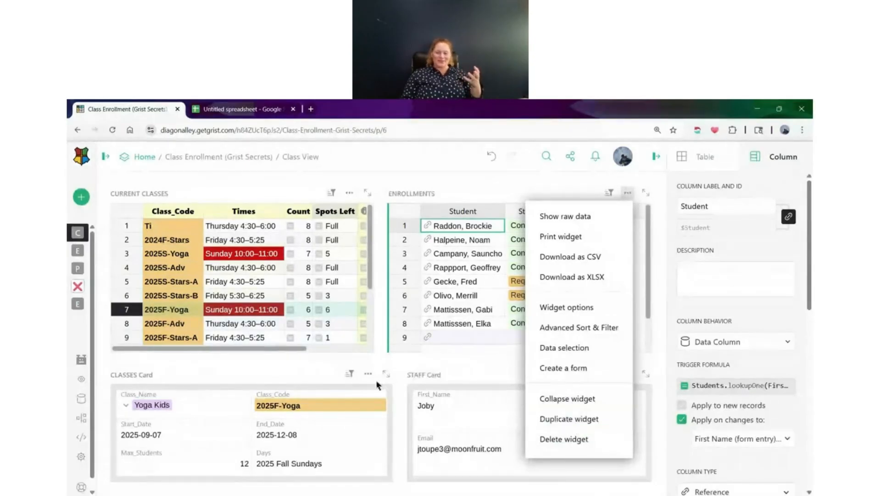
click(409, 361)
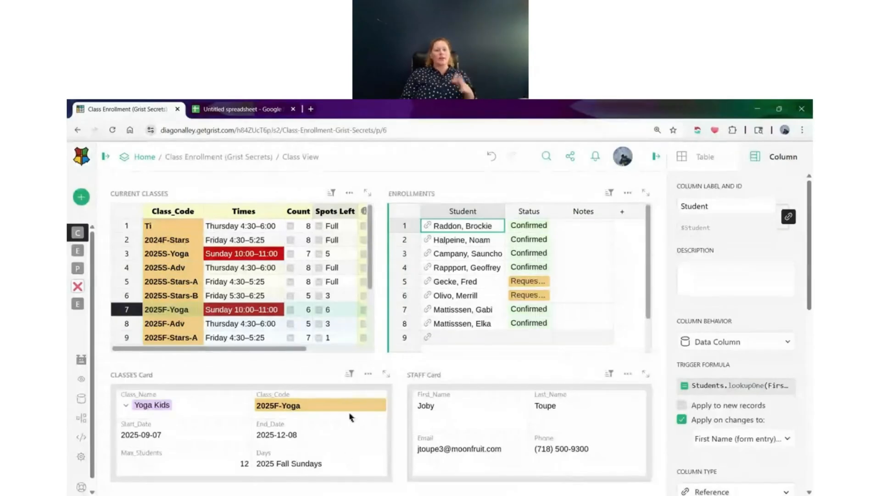
click(367, 374)
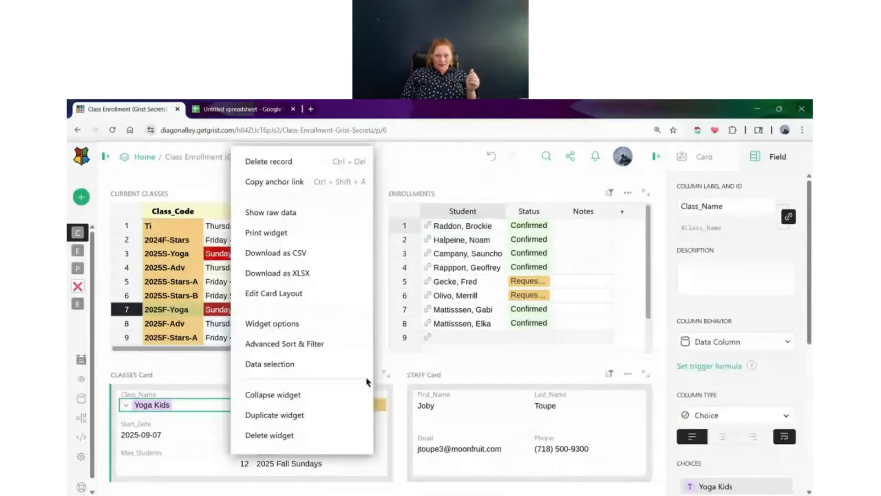
click(335, 419)
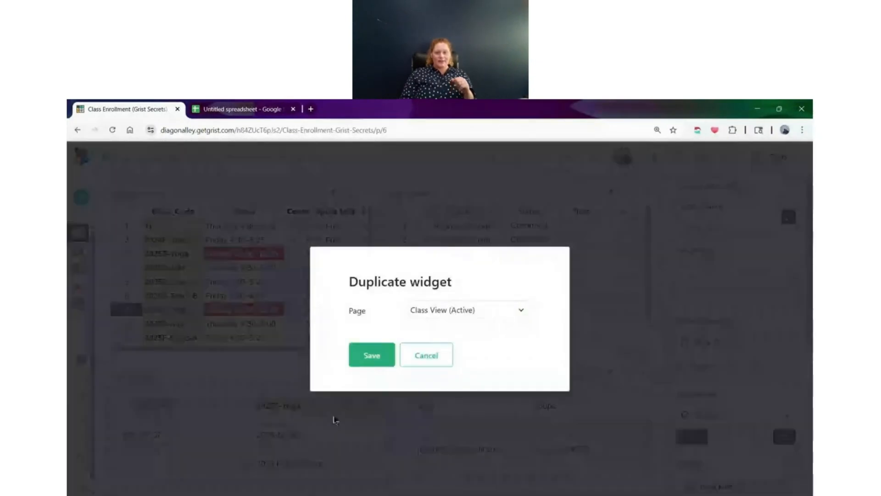
click(482, 311)
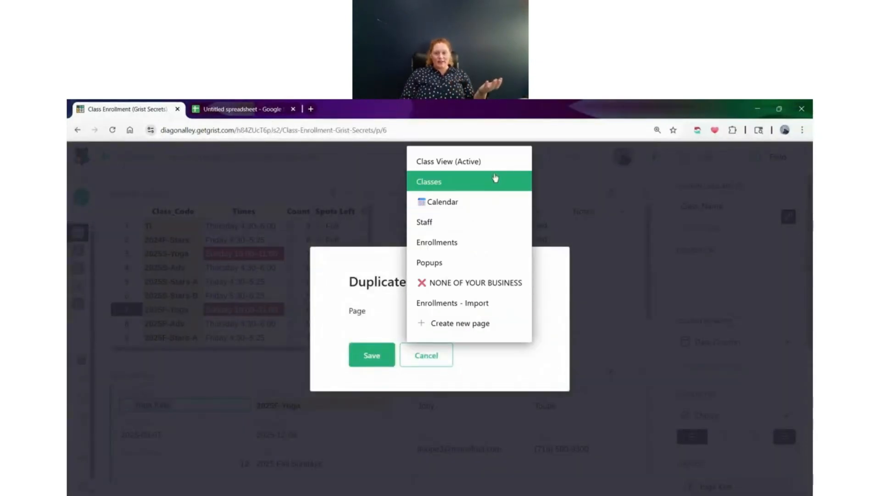
click(475, 223)
click(371, 363)
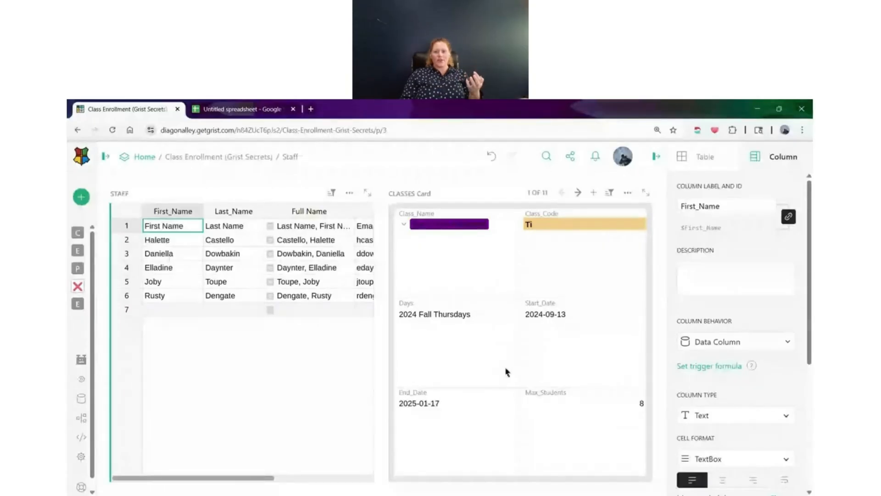
Select several Staff rows in turn to check whether the Classes card follows the selection
click(185, 241)
click(178, 268)
click(173, 295)
click(170, 268)
click(170, 241)
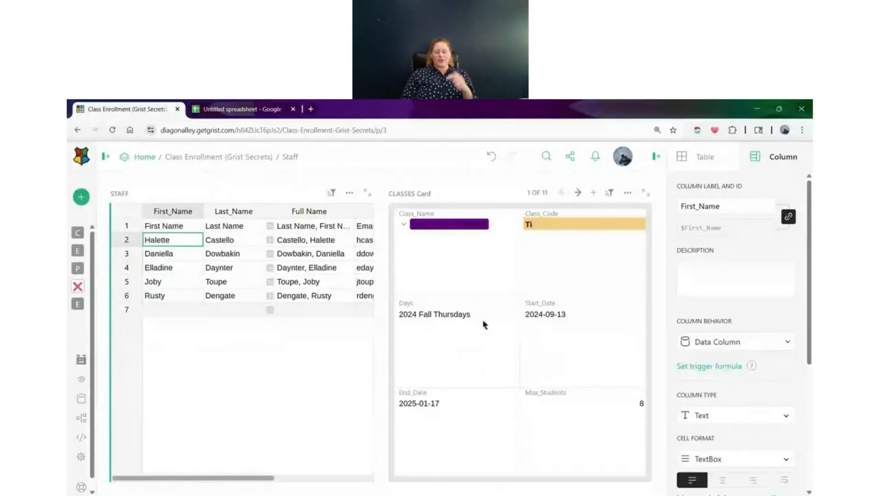
Try linking the Staff table to be selected by CLASSES Card • Instructor, testing it on several staff rows
click(703, 157)
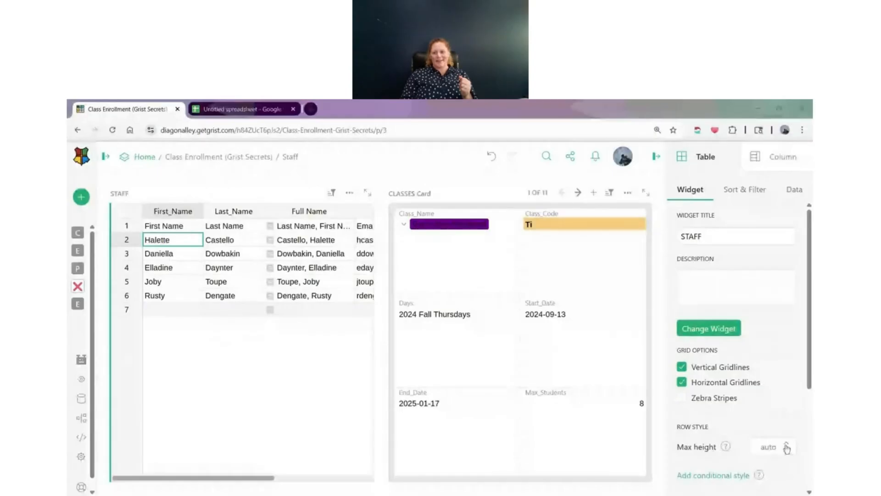
click(801, 191)
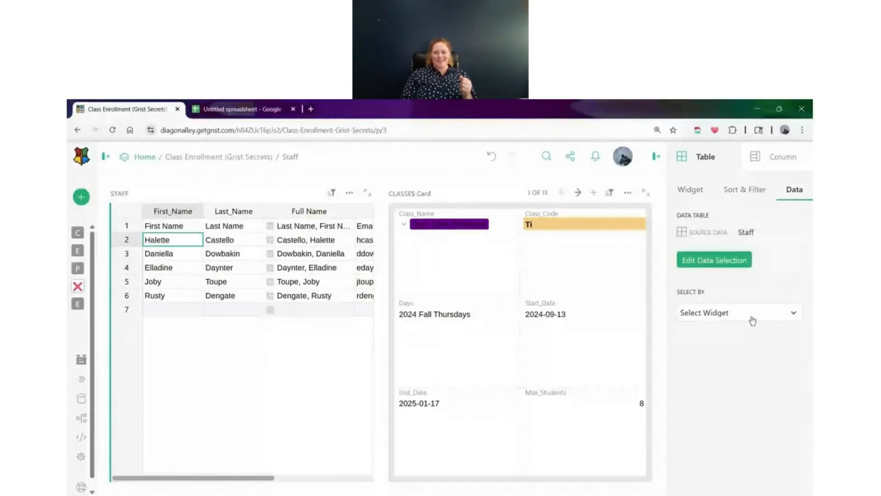
click(753, 319)
click(744, 359)
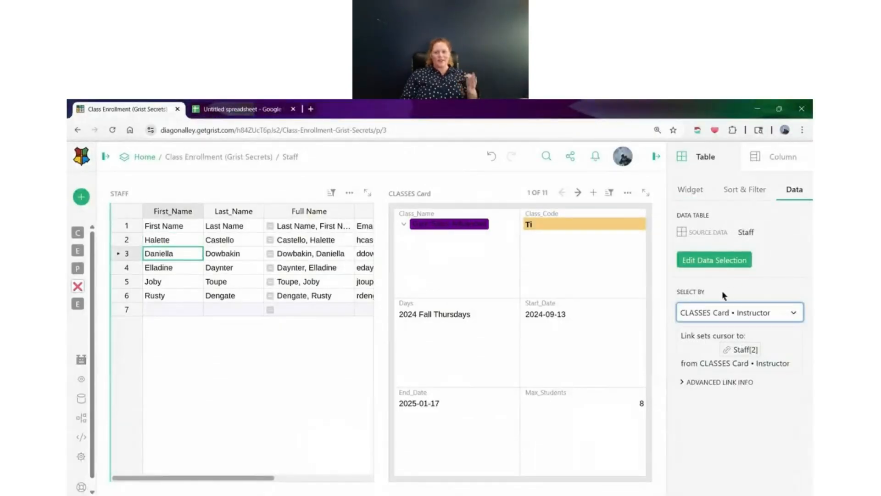
click(165, 238)
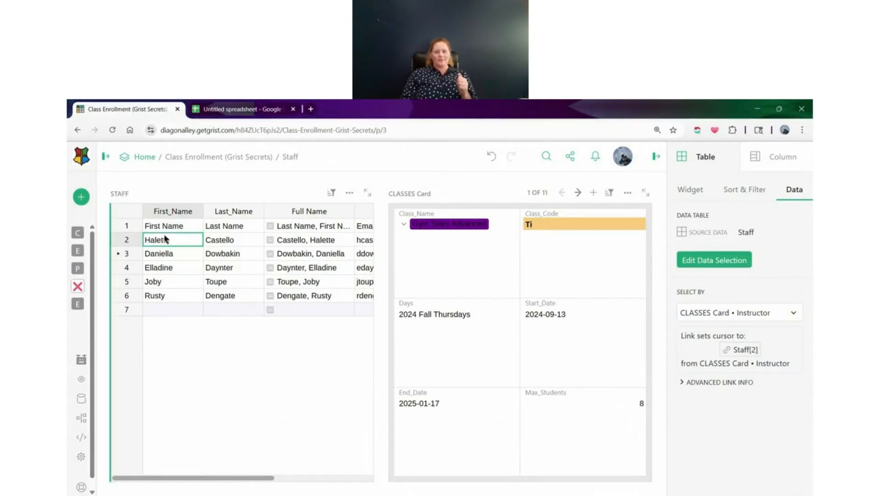
click(168, 255)
click(167, 267)
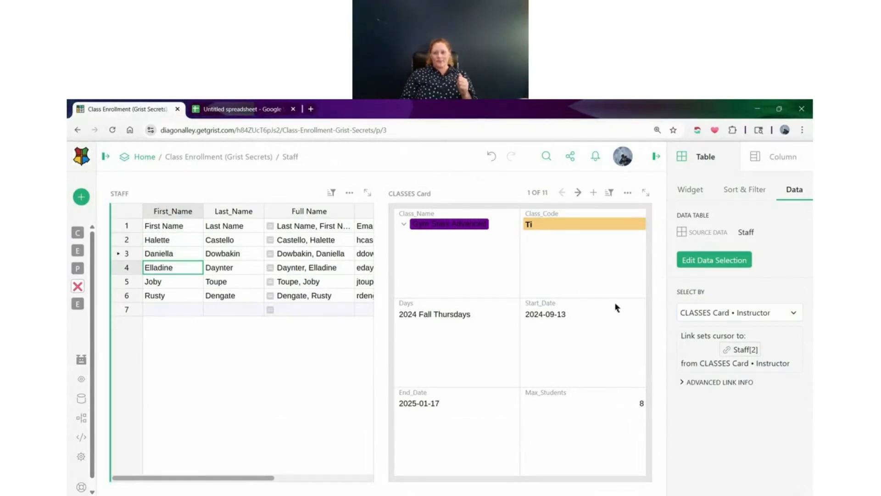
click(600, 320)
click(197, 306)
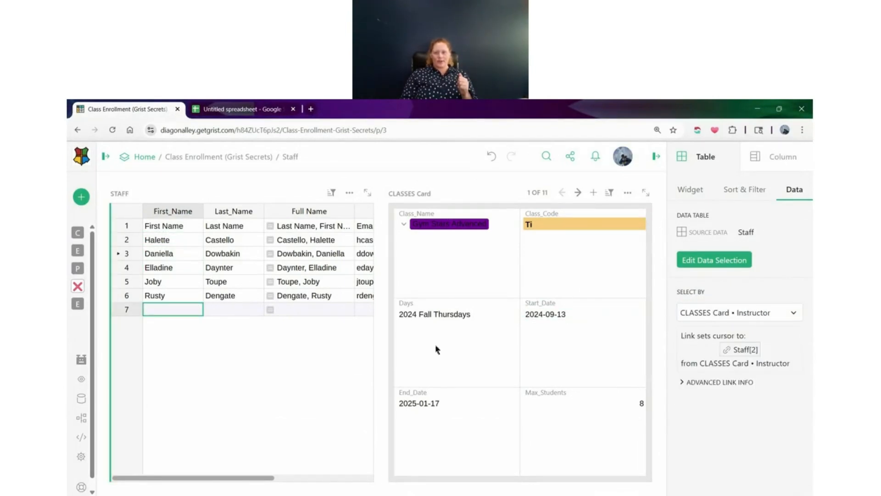
Clear the Staff table's Select By link and set the Classes Card to be selected by STAFF
click(771, 317)
click(707, 336)
click(228, 256)
click(530, 287)
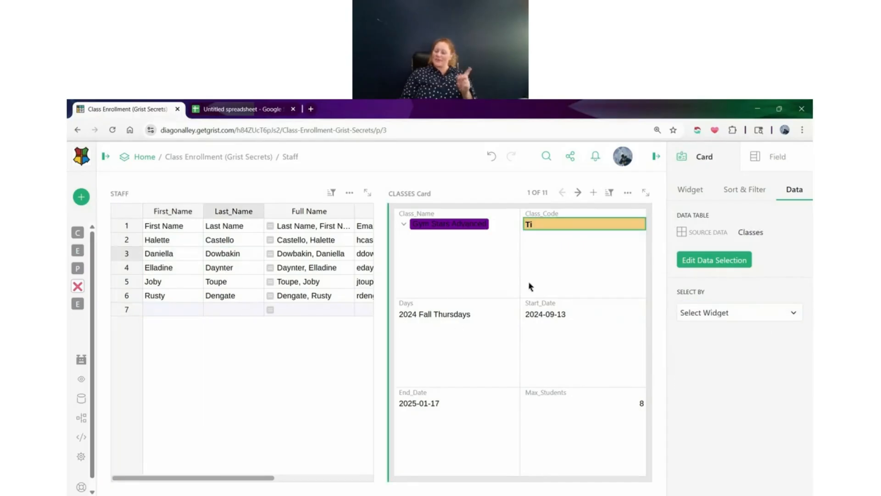
click(753, 318)
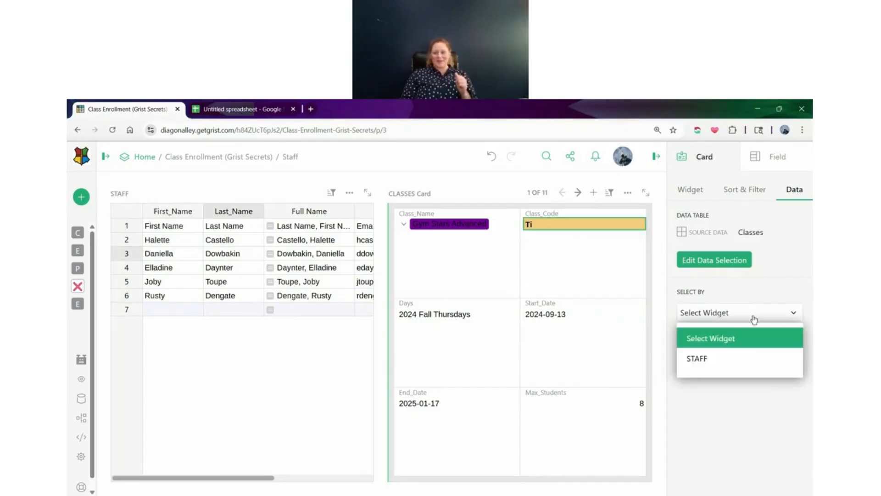
click(739, 361)
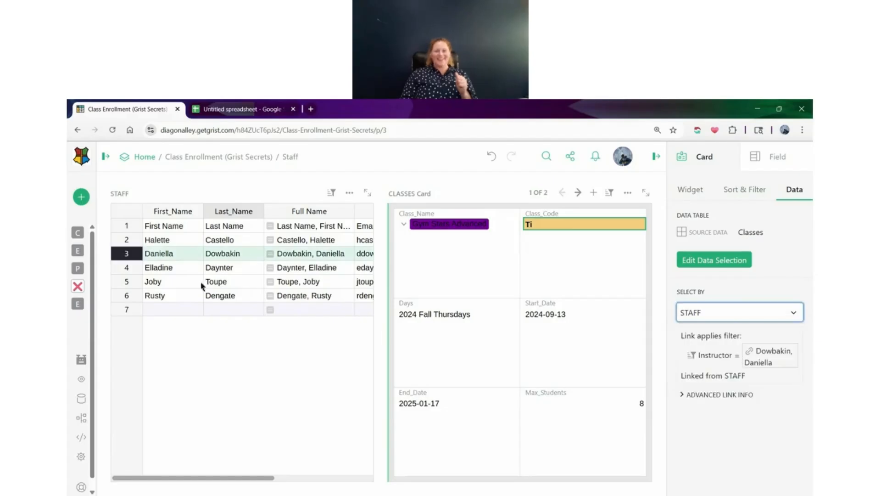
Test the link by selecting different staff rows and paging through each instructor's classes in the Classes Card
click(168, 243)
click(169, 257)
click(168, 266)
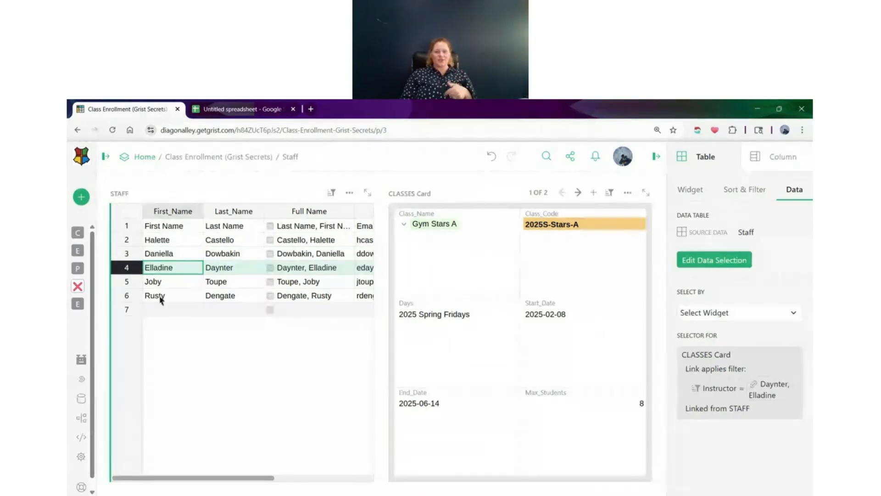
click(578, 193)
click(563, 193)
click(578, 192)
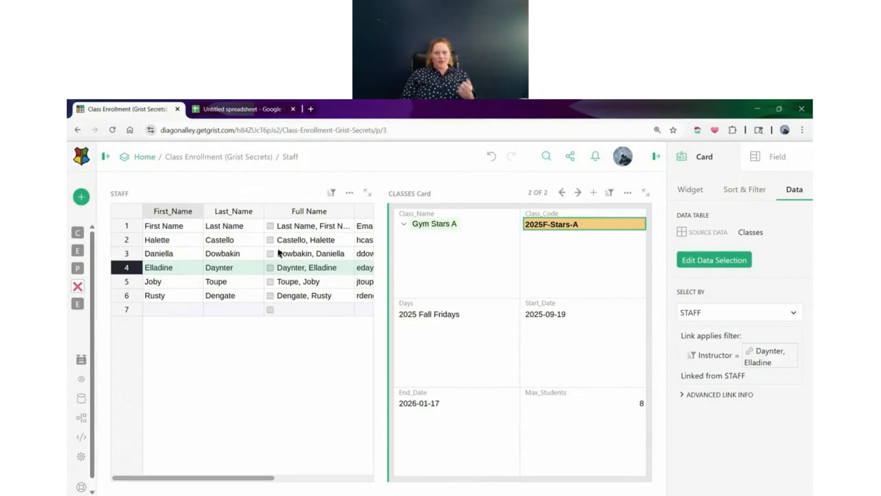
click(189, 259)
click(578, 193)
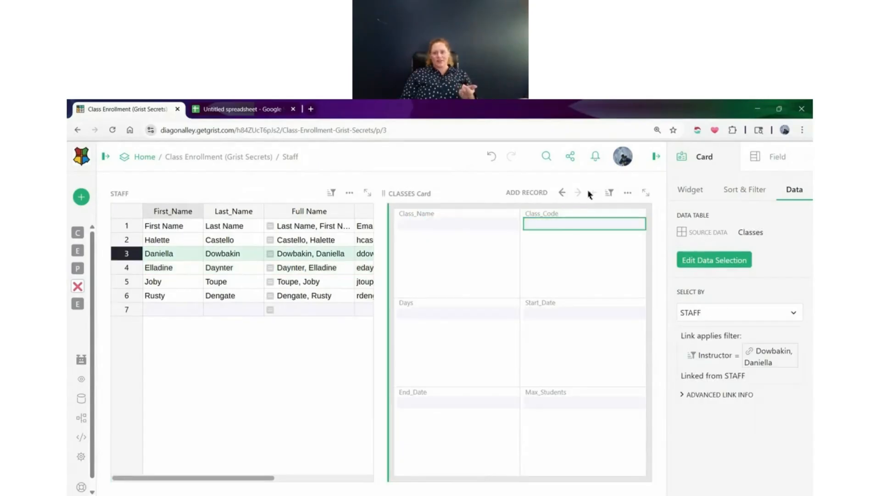
click(562, 193)
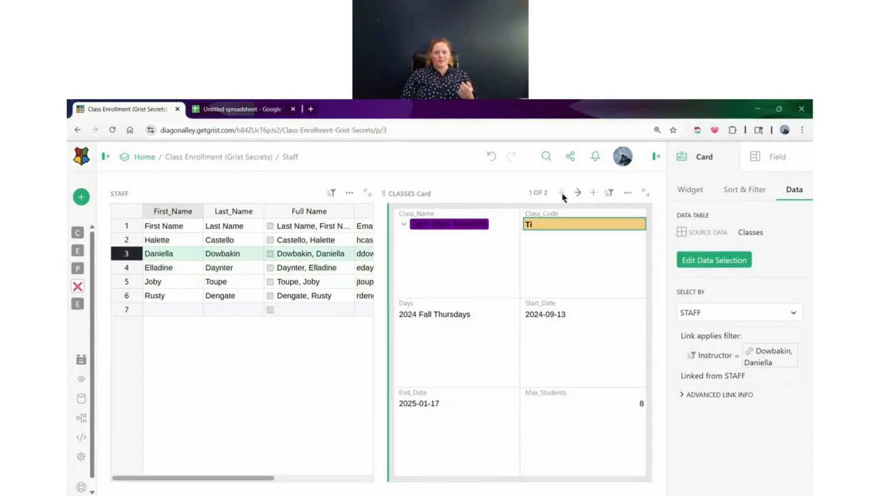
click(180, 242)
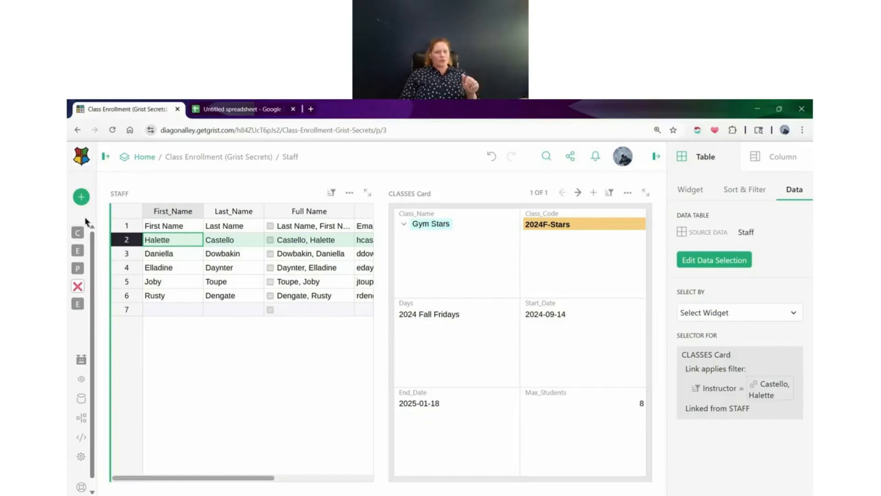
Display the keyboard shortcuts list and enter 2 in the First_Name cell of Staff row 2
mouse_move(86, 224)
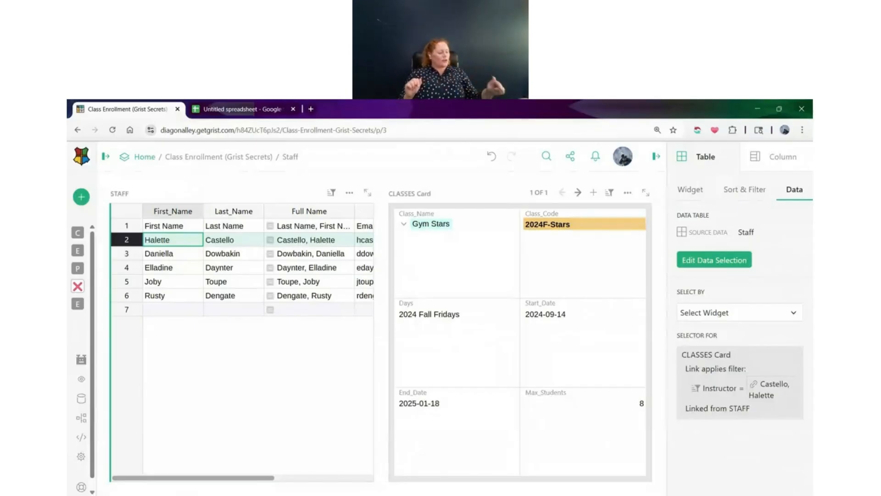
key(F1)
text(2)
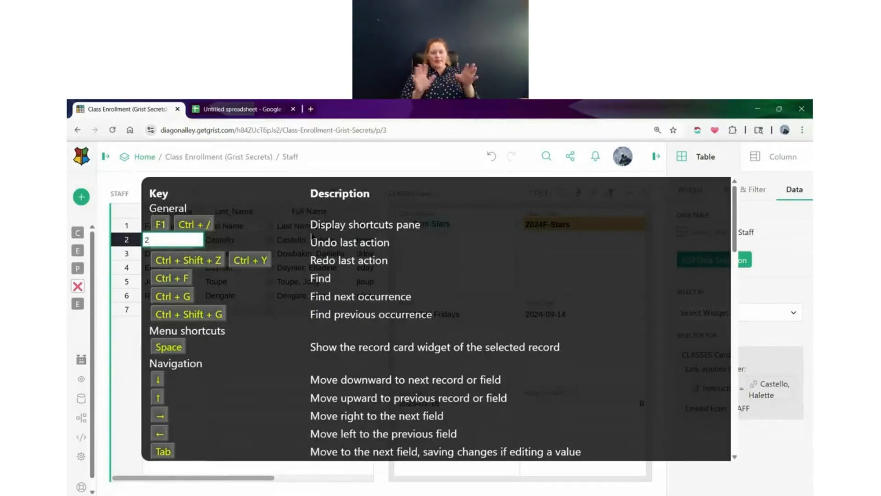
key(Return)
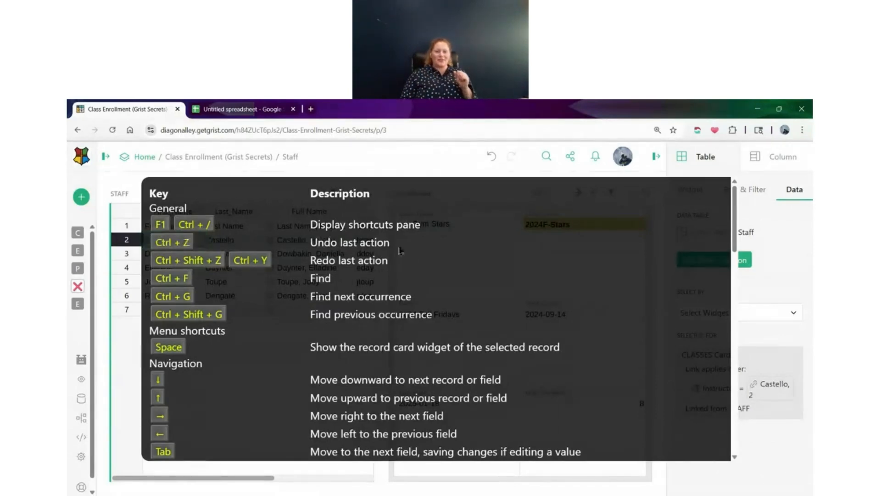
Look through the keyboard shortcuts for navigation, selection and editing, and close the list
scroll(392, 261, down, 2)
scroll(391, 261, down, 8)
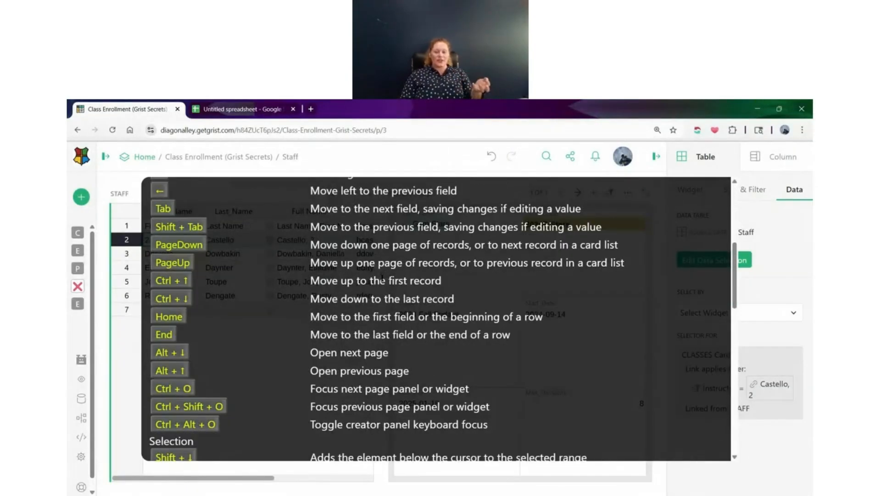
scroll(382, 277, down, 10)
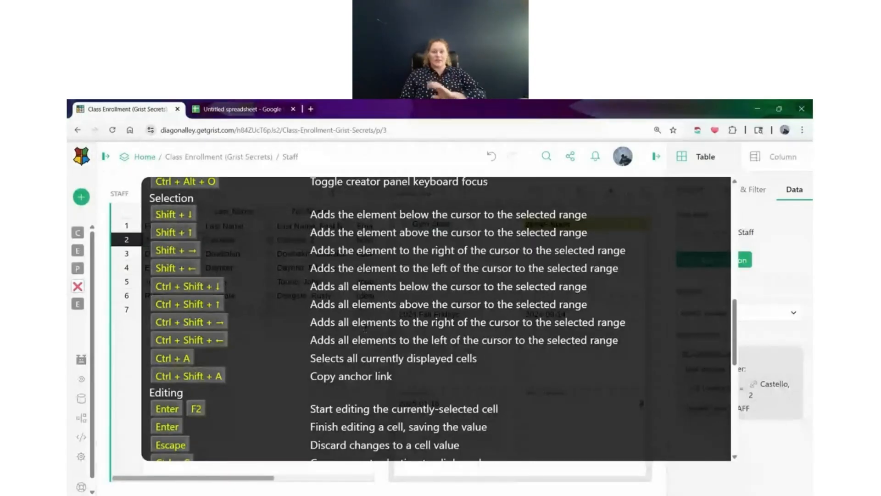
scroll(360, 331, down, 8)
scroll(369, 339, up, 15)
scroll(381, 350, up, 1)
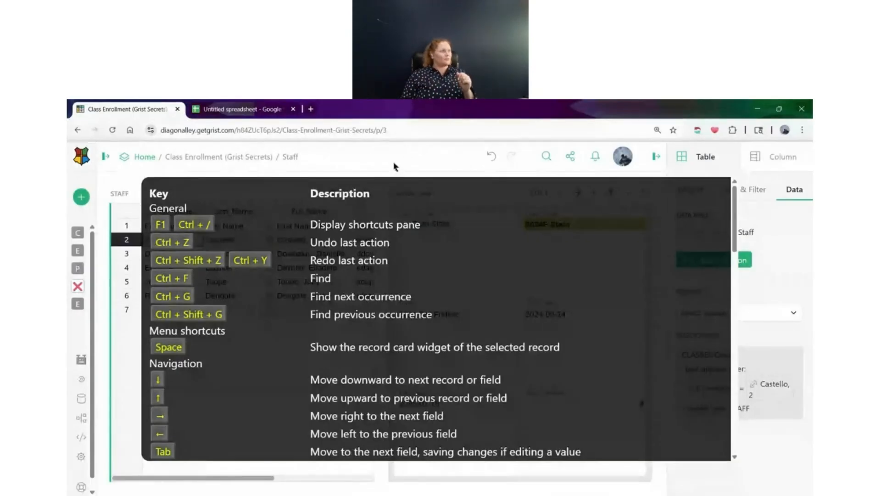
key(Escape)
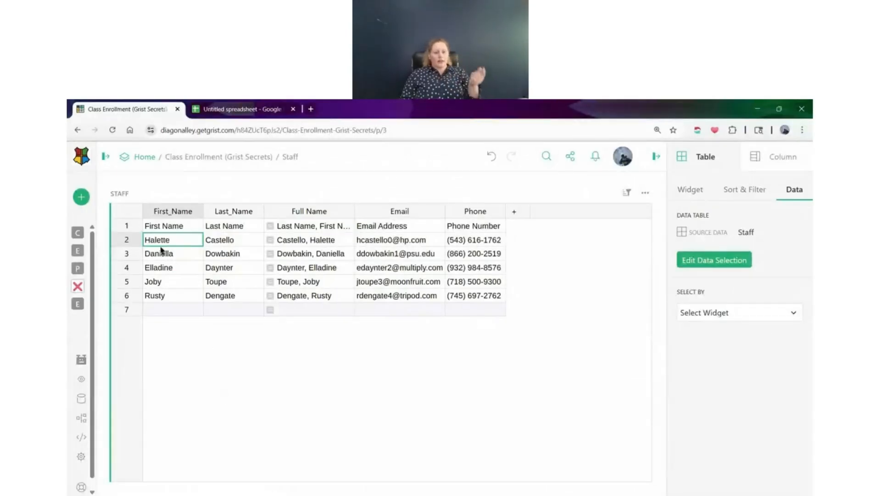
Try using row 1 of the Staff table as the table headers, and undo the header change
click(126, 227)
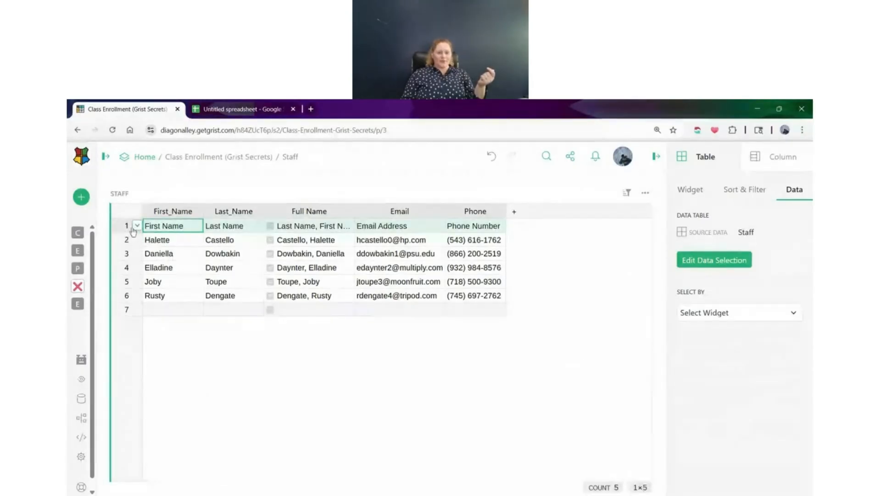
click(137, 226)
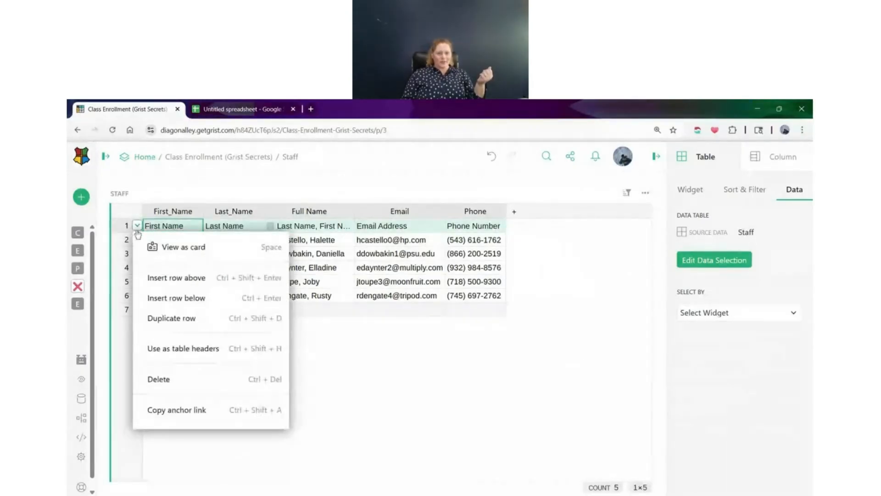
click(200, 358)
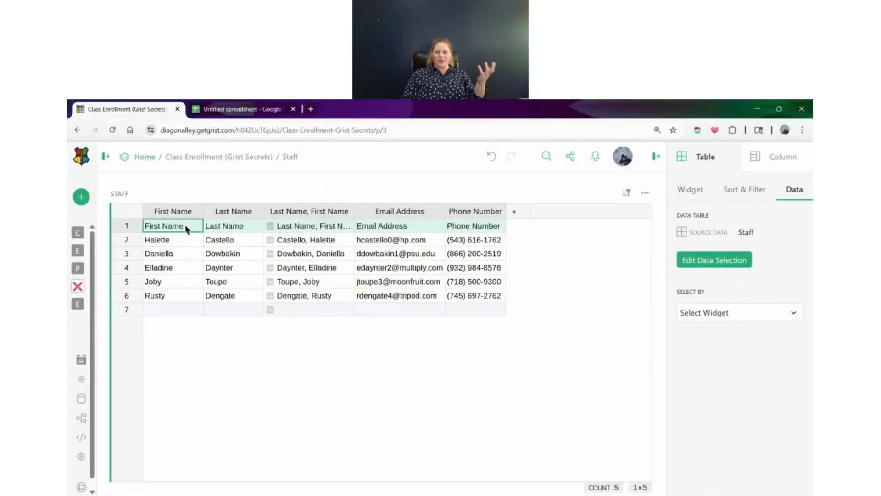
click(284, 229)
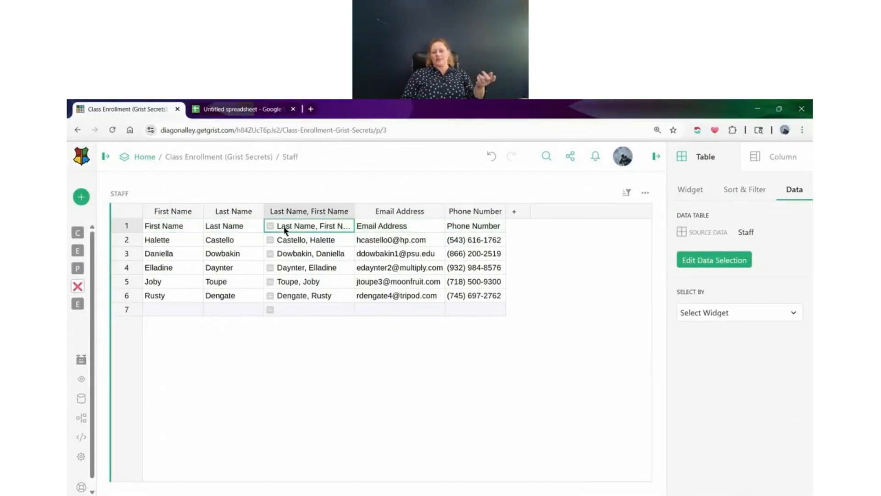
click(491, 156)
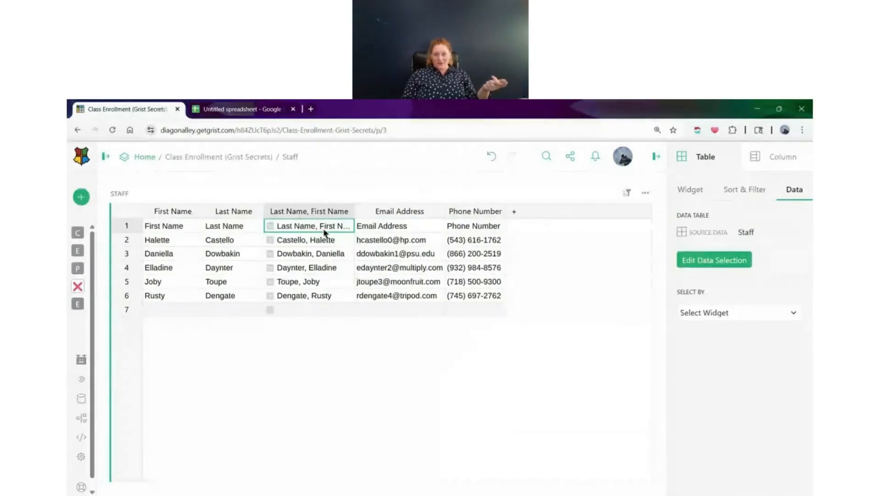
click(485, 159)
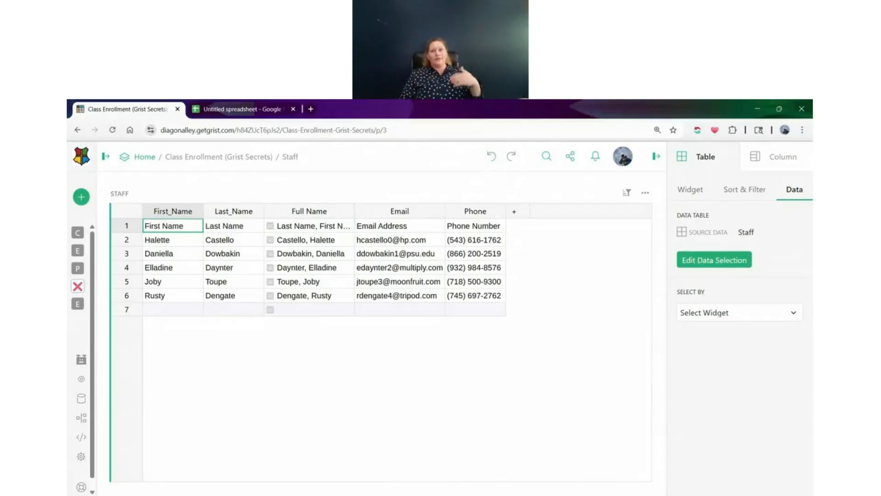
Delete row 1, which holds the header labels, from the Staff table
click(137, 225)
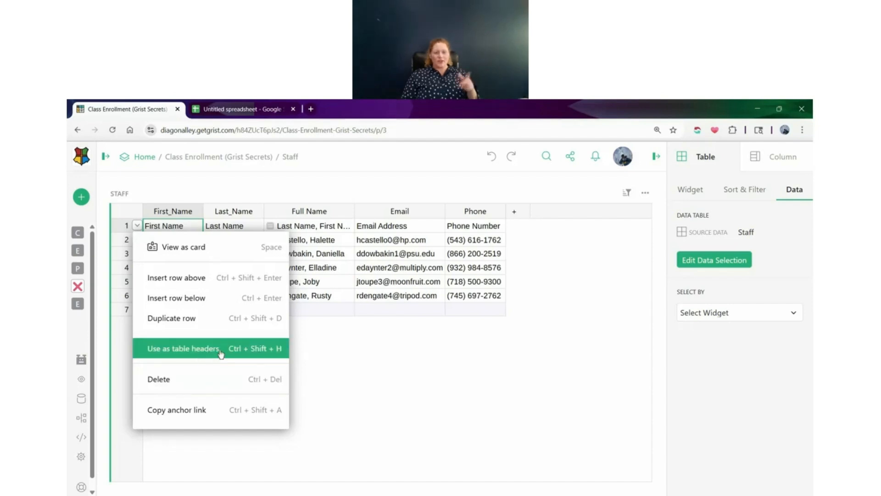
click(420, 375)
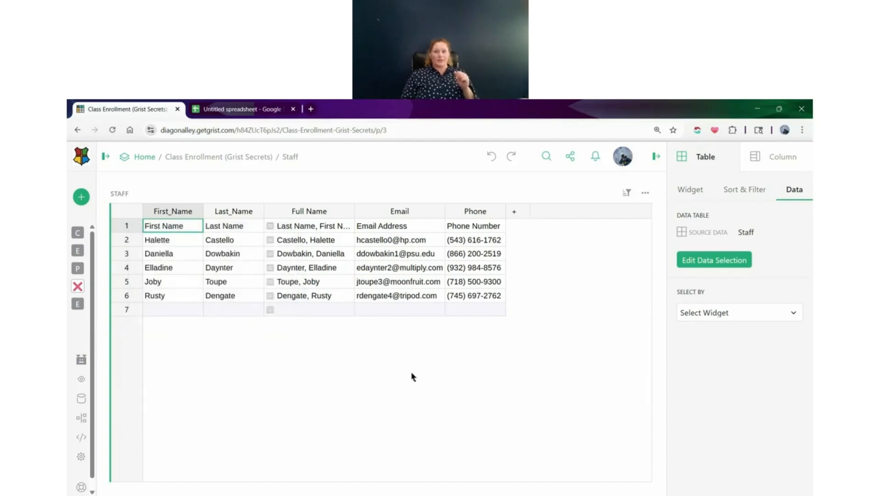
click(137, 225)
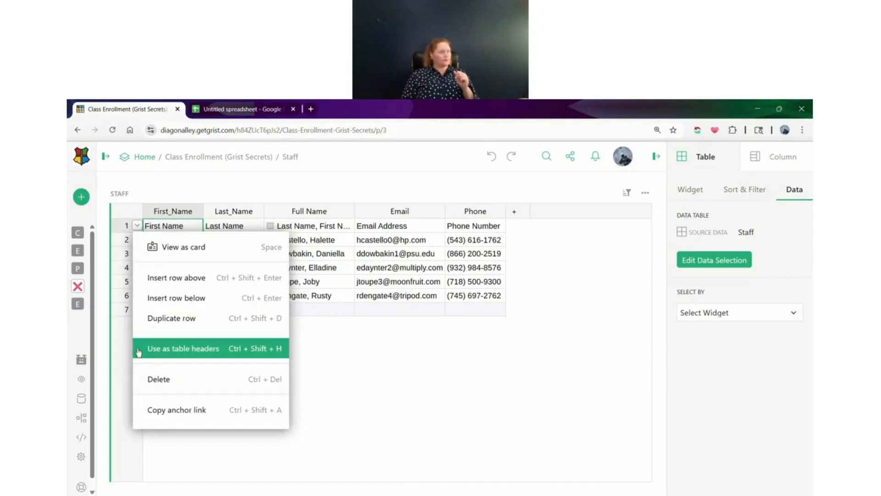
click(169, 379)
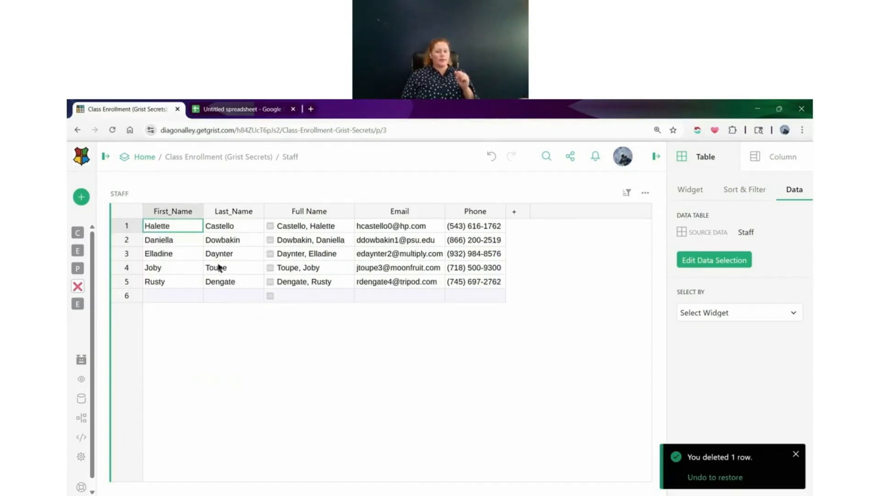
Copy the Staff table's Last_Name column with headers and paste it at A1 of the untitled Google Sheets spreadsheet
click(231, 214)
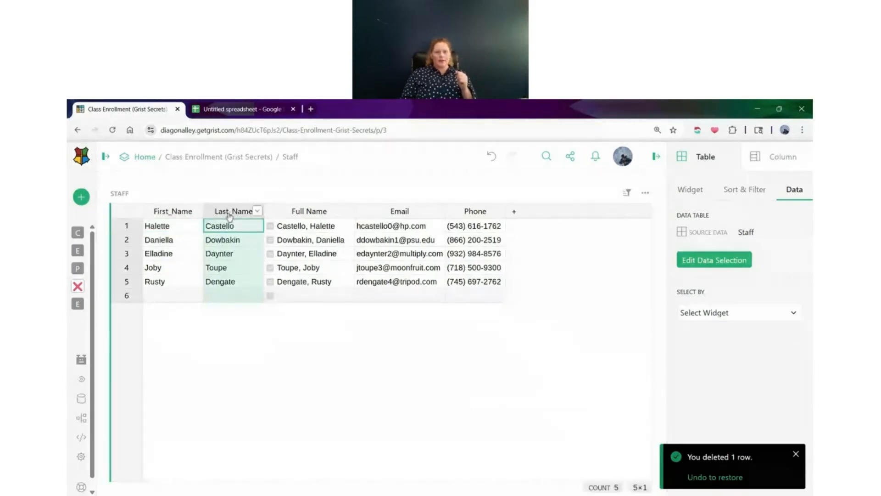
right_click(229, 231)
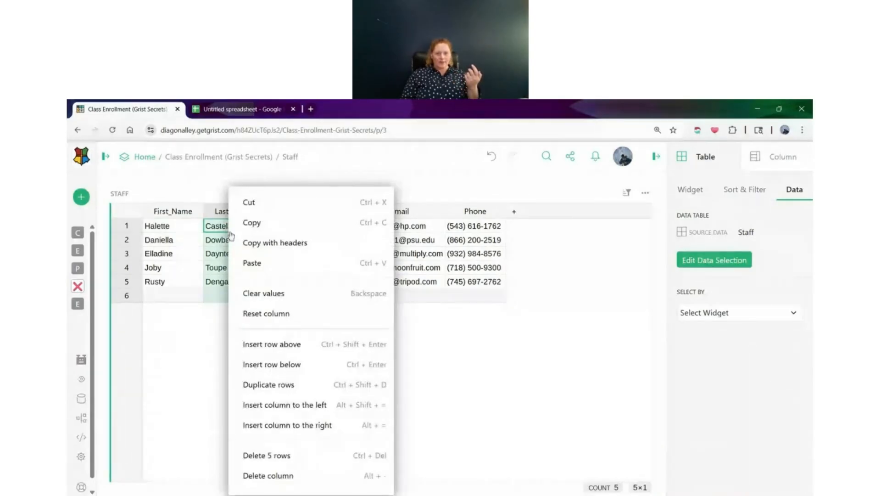
click(265, 243)
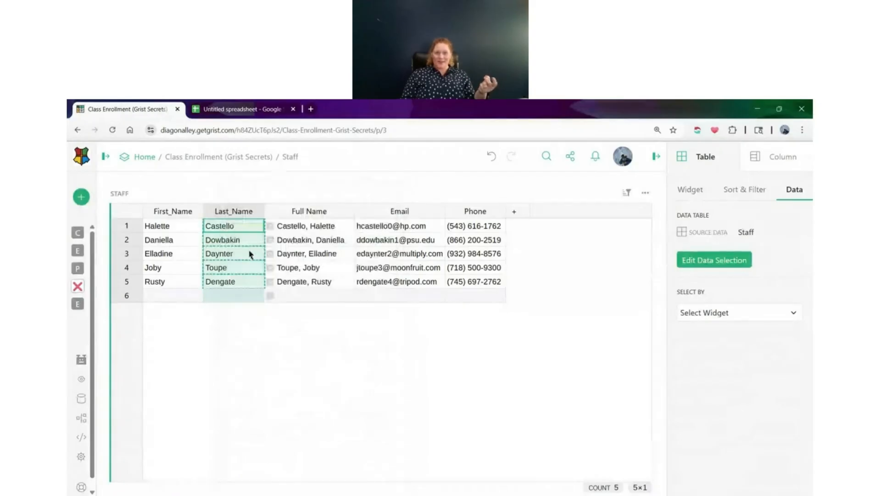
click(234, 109)
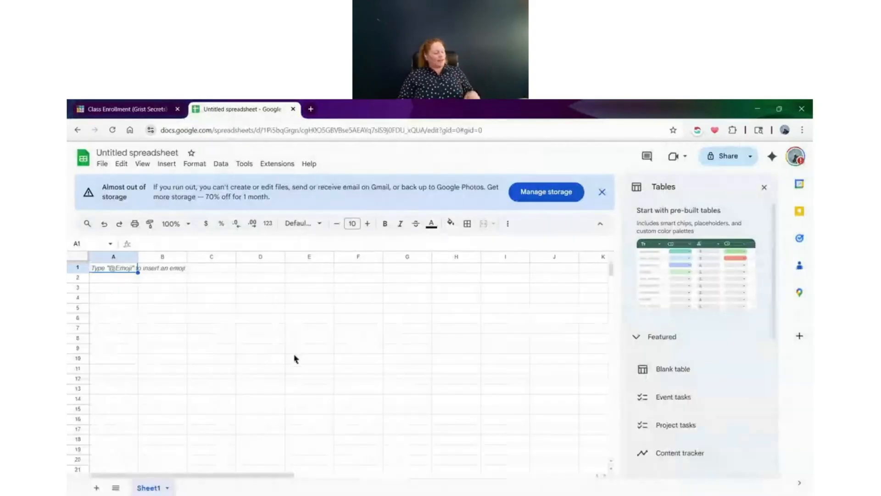
key(ctrl+v)
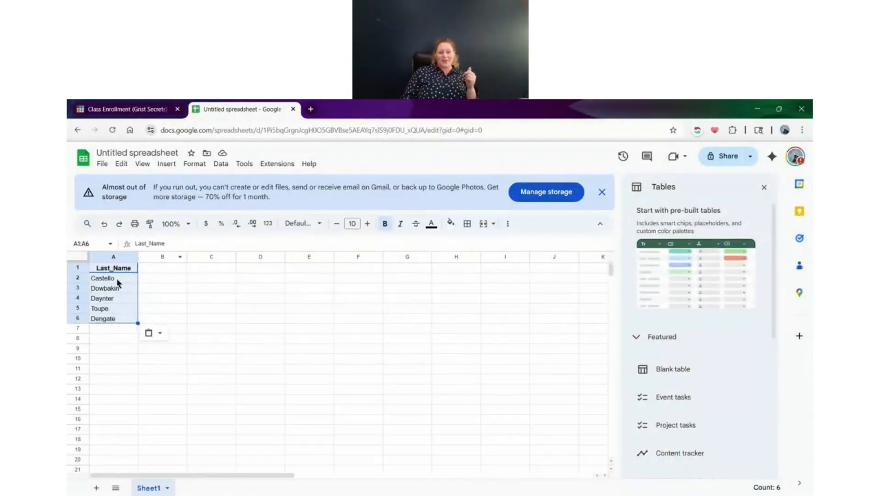
Check the pasted header in A1 and the values in A2:A6 of the spreadsheet
click(117, 278)
click(114, 269)
drag(128, 275, 122, 321)
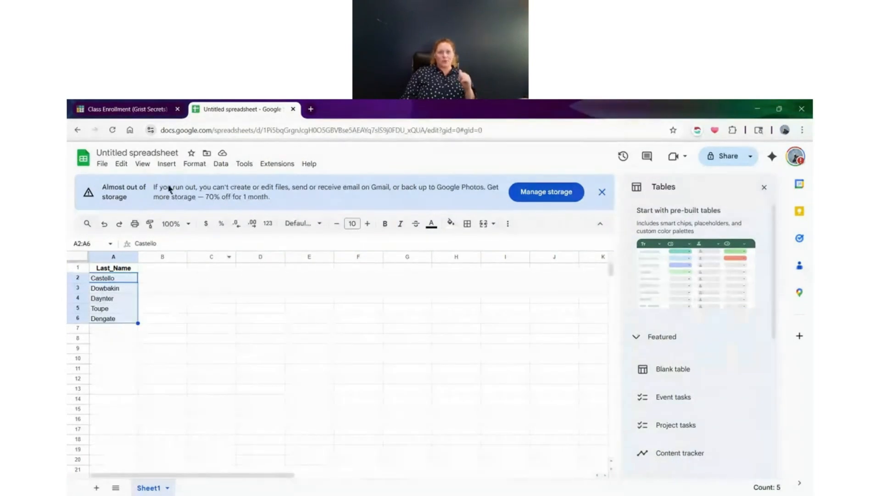
Return to the Grist Staff table and compare the options offered for the Last_Name header with those for its cells
click(129, 114)
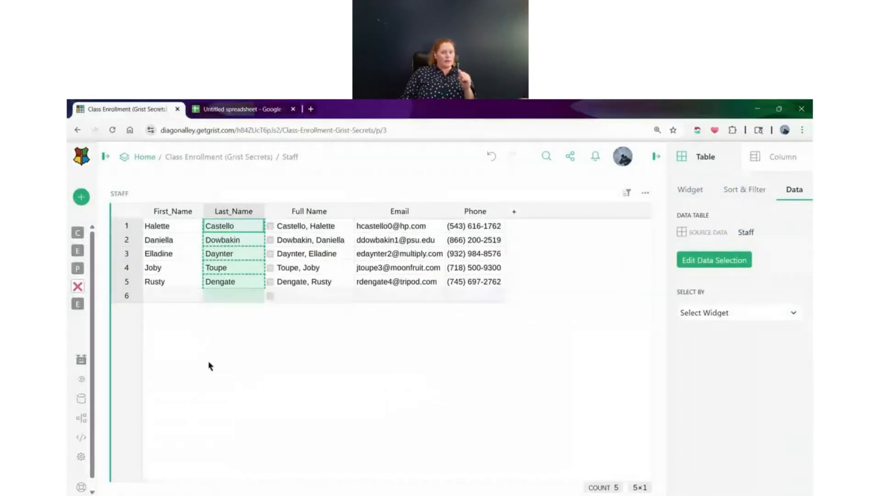
right_click(240, 226)
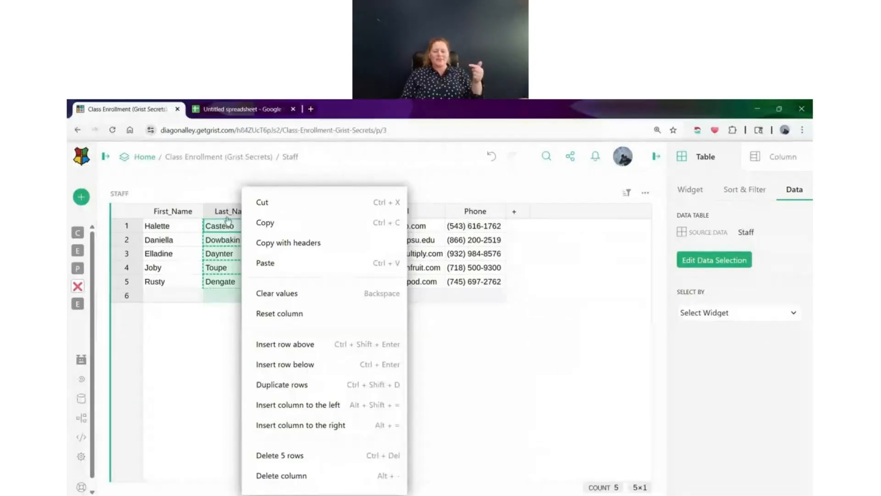
right_click(232, 212)
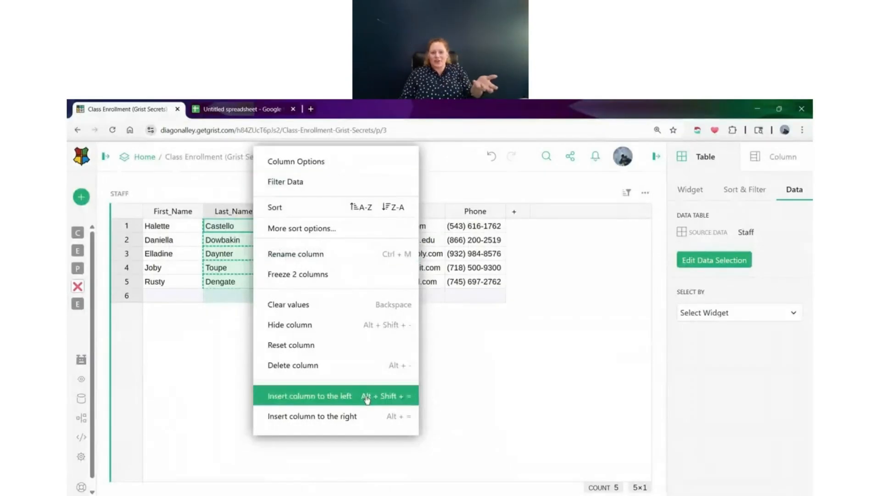
click(233, 225)
right_click(234, 228)
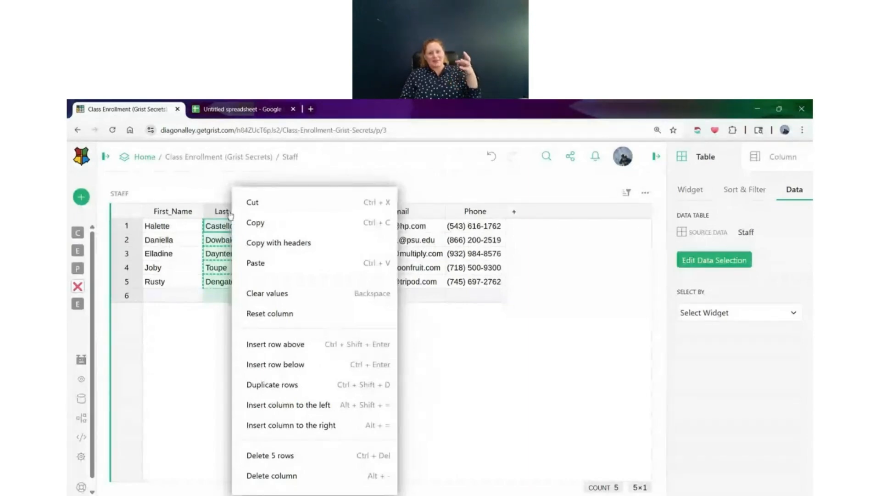
right_click(232, 212)
click(236, 239)
right_click(236, 239)
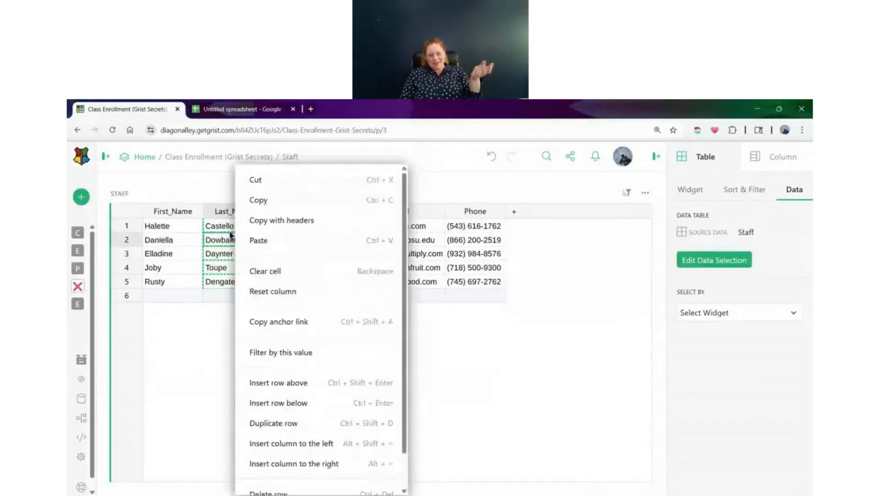
click(67, 286)
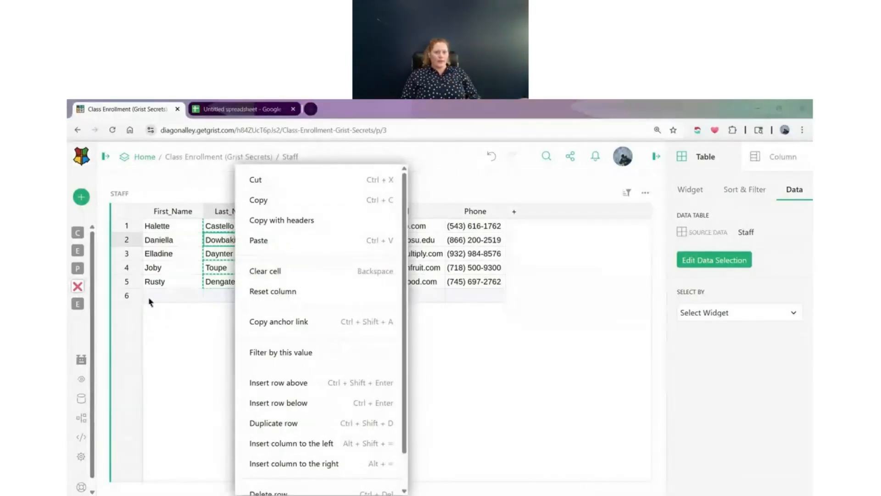
Open the Enrollments page and filter the Status column to show only Requested
mouse_move(86, 274)
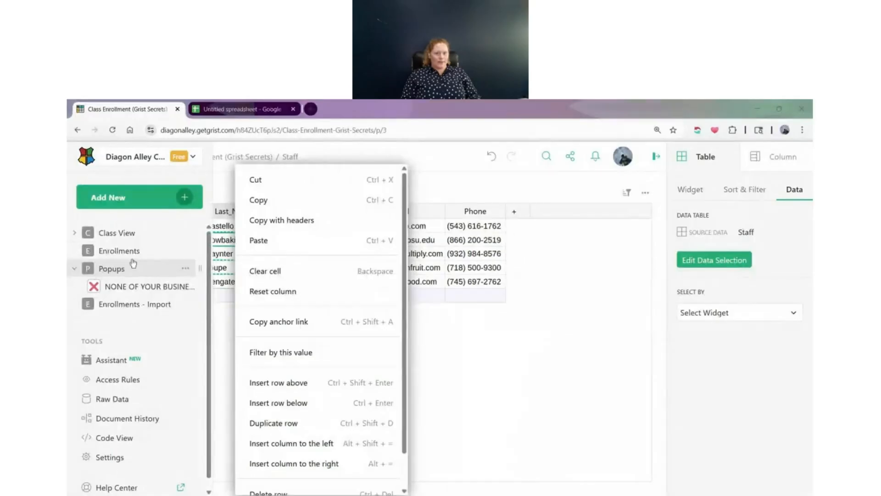
click(115, 250)
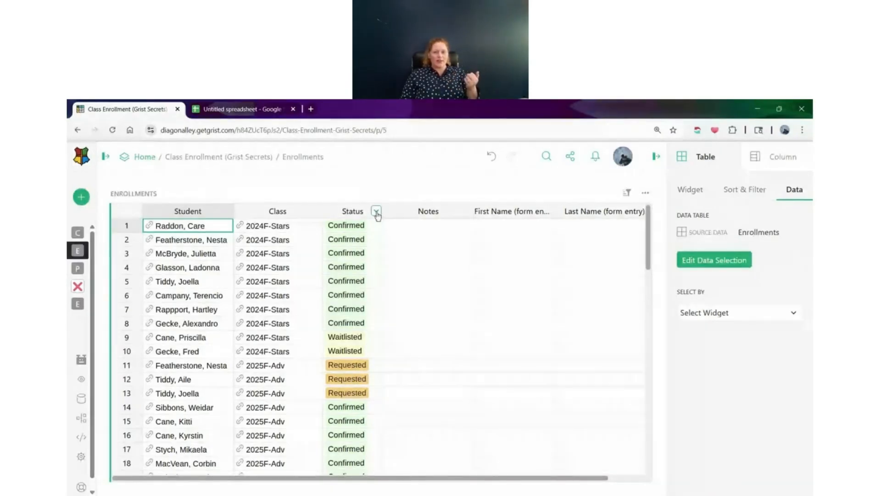
click(376, 212)
click(403, 180)
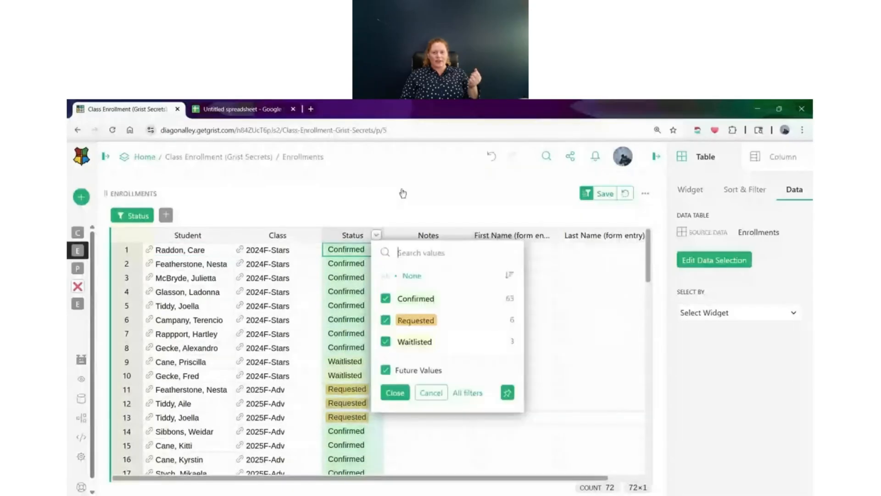
click(412, 275)
click(425, 321)
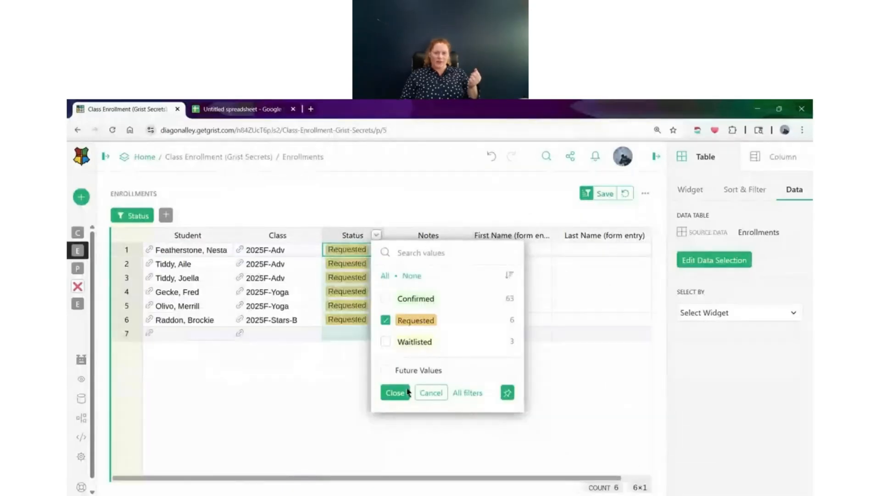
click(398, 392)
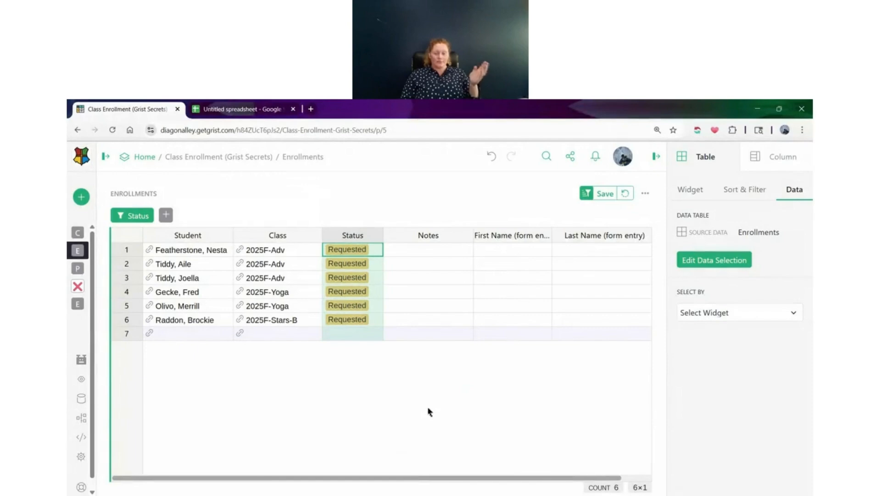
Revert the Status filter and filter by the Requested value of the row 11 cell directly, reverting and repeating this once
click(625, 193)
click(362, 365)
right_click(364, 368)
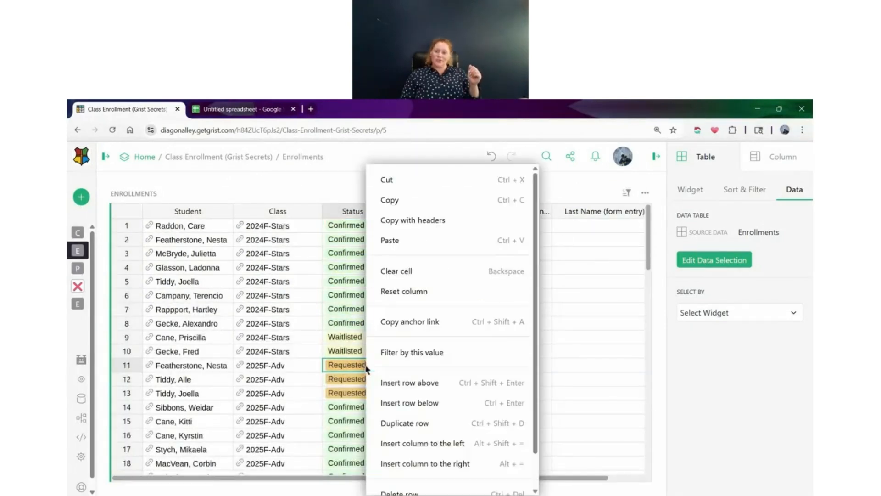
click(414, 352)
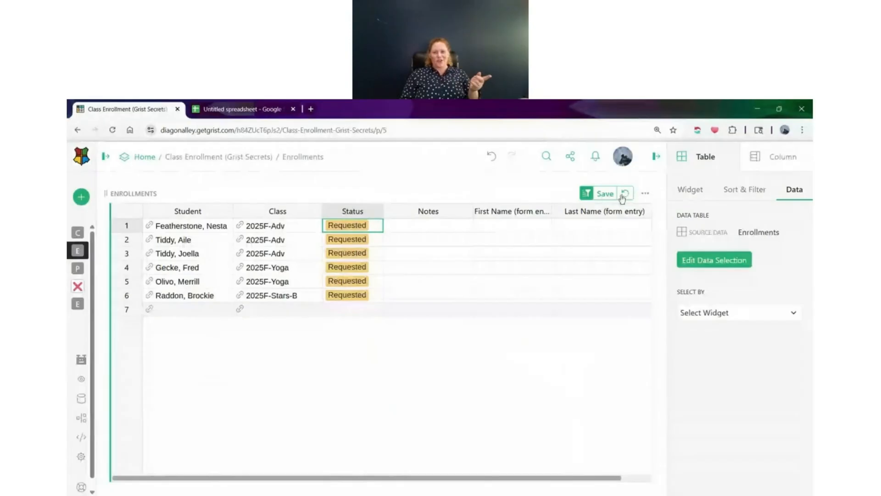
click(624, 194)
right_click(376, 366)
click(415, 352)
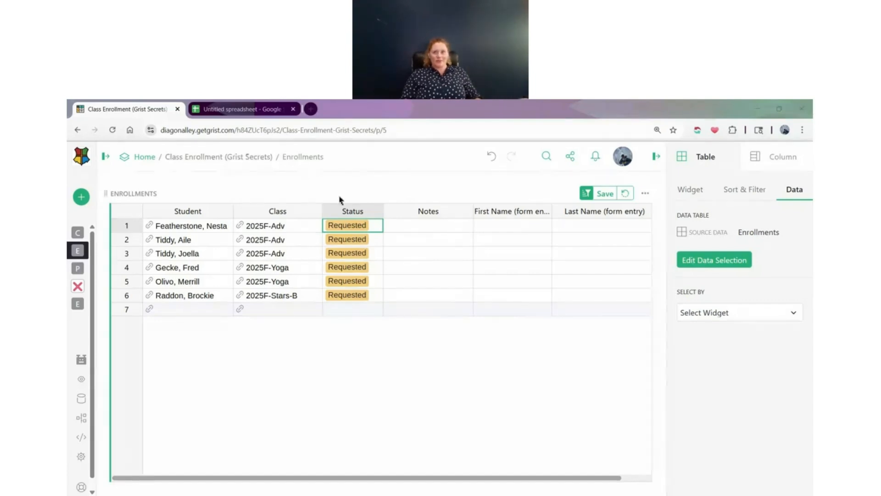
Append ?experiment=newRecordButton to the Enrollments page URL, enable the New record button experimental feature and reload the page
click(466, 134)
click(465, 134)
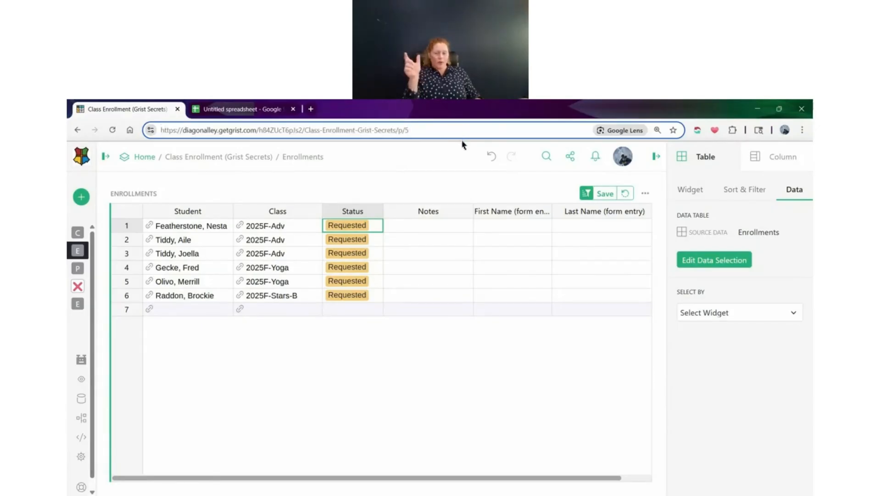
text(?experiment=newRecordButton)
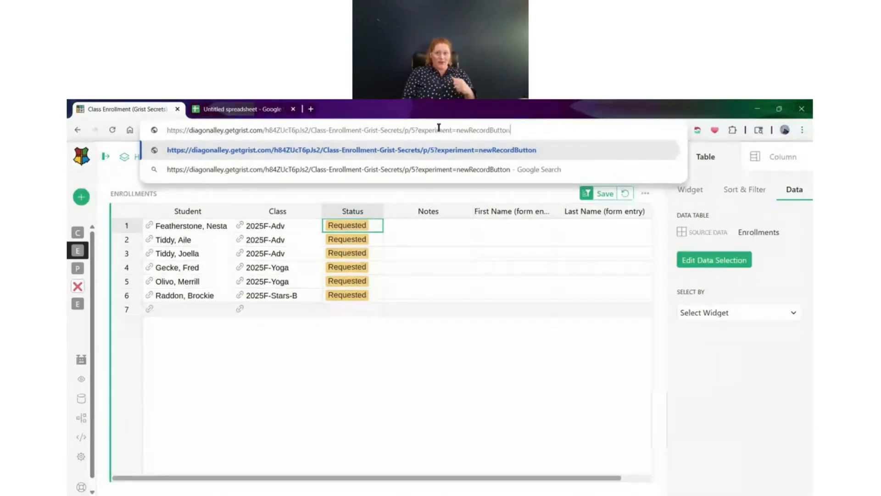
key(Return)
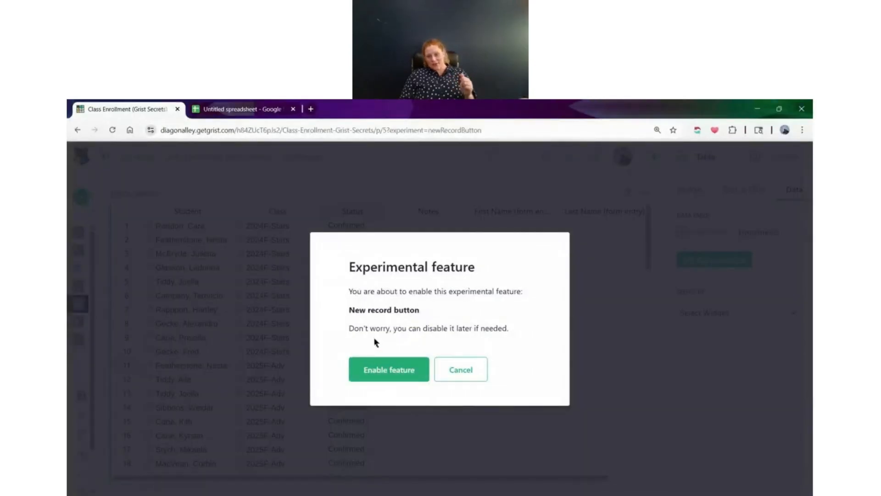
click(376, 369)
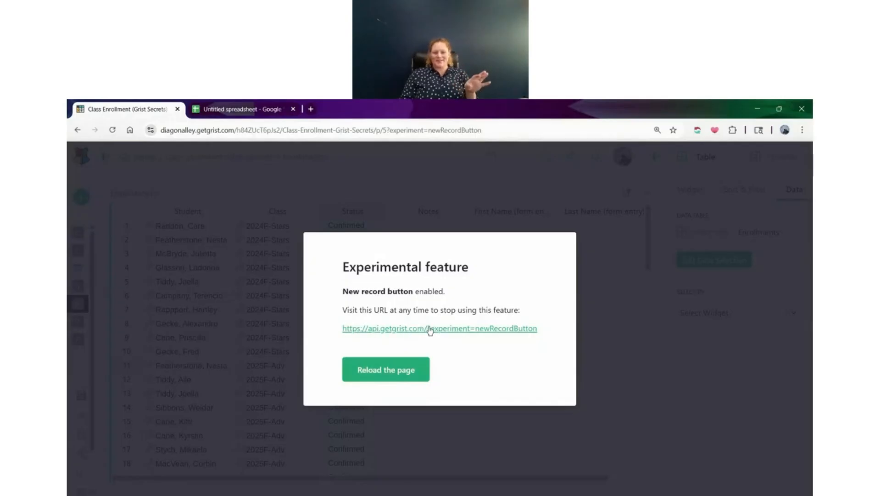
click(387, 369)
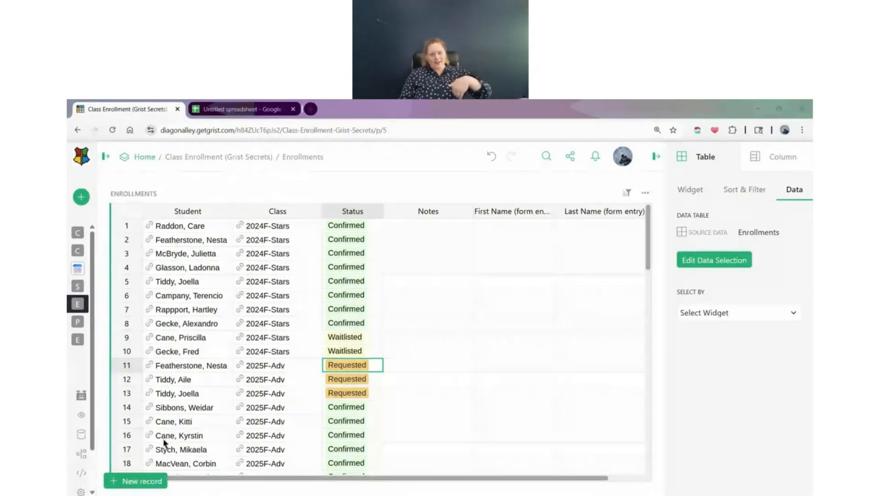
Start a new record on the Enrollments page and compare the new-record buttons of the Enrollments and STAFF Card widgets in Class View
click(151, 486)
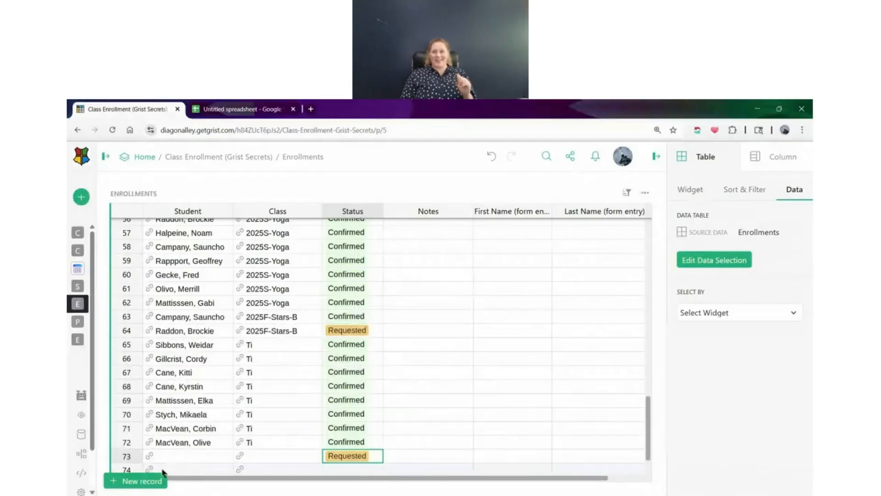
mouse_move(77, 237)
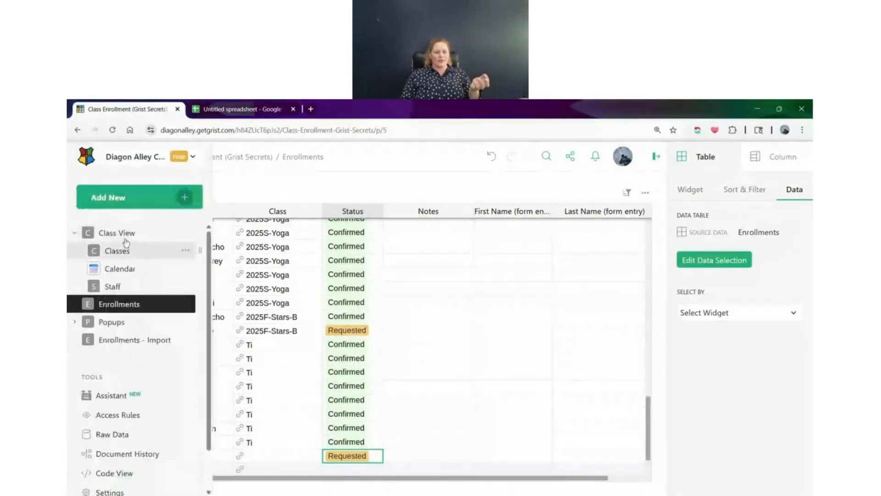
click(117, 232)
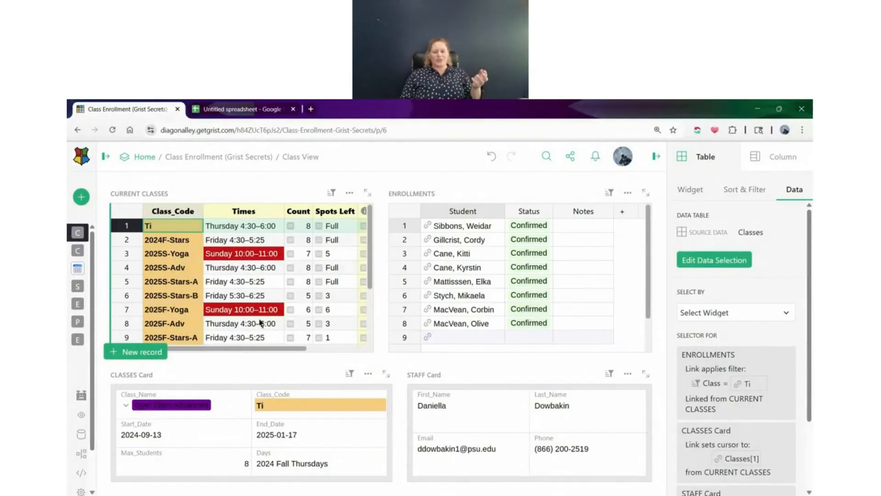
click(482, 309)
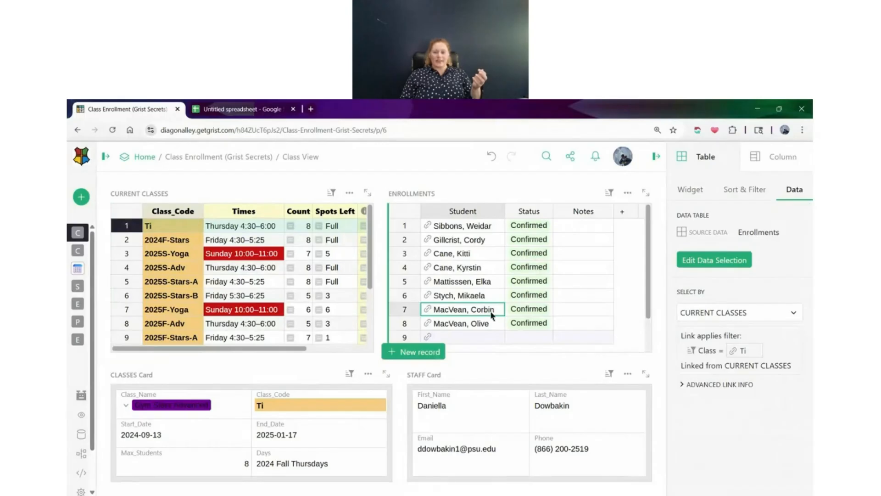
click(464, 410)
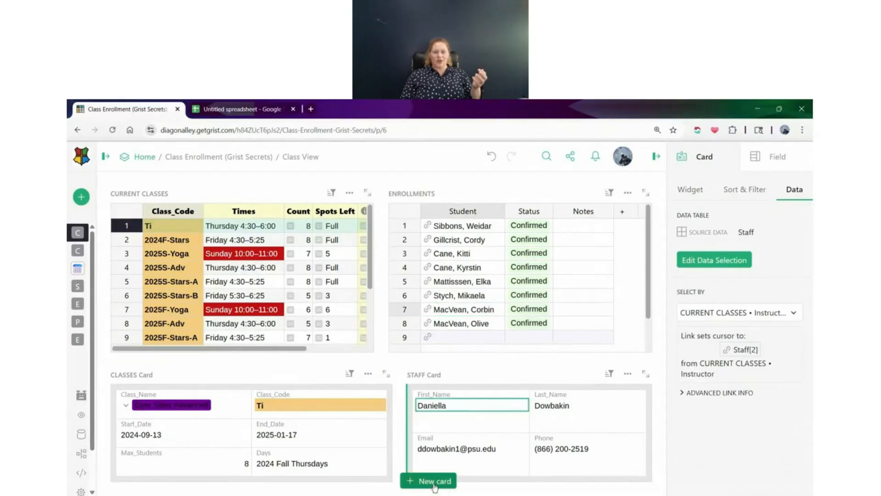
click(455, 242)
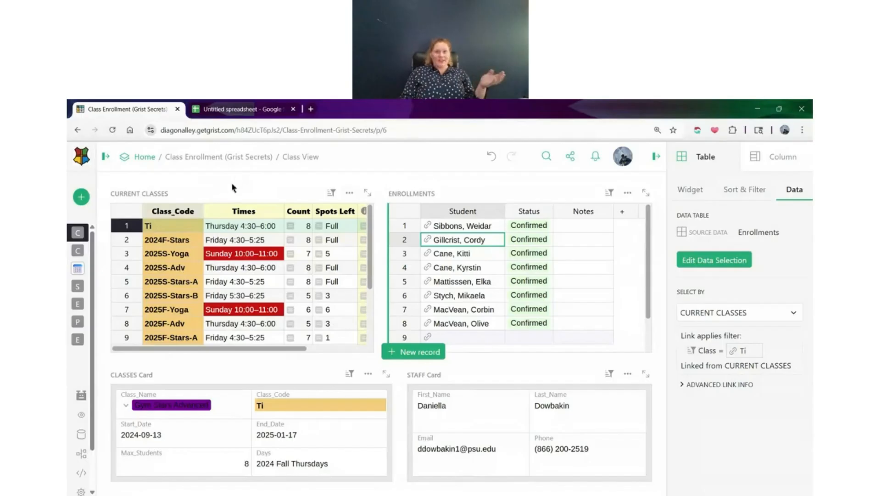
Open the Popups page and view the description and image popups of Example 1 and the description popup of Example 2
click(105, 158)
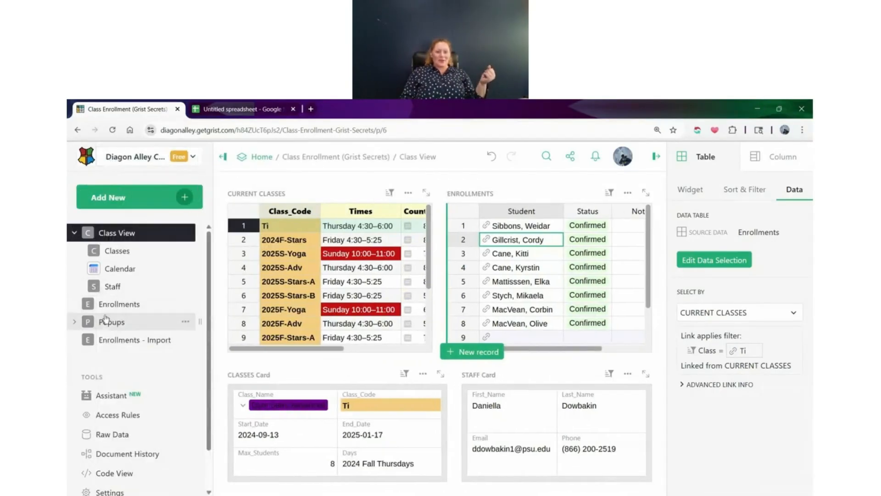
click(106, 321)
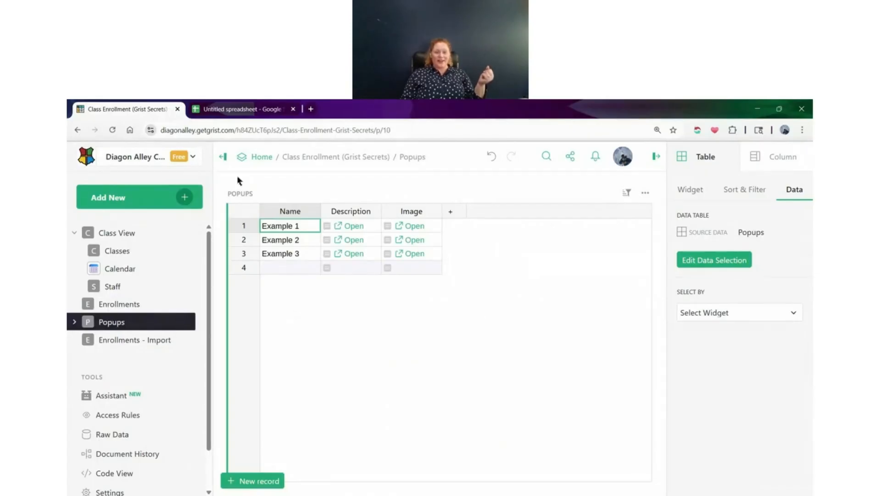
click(339, 226)
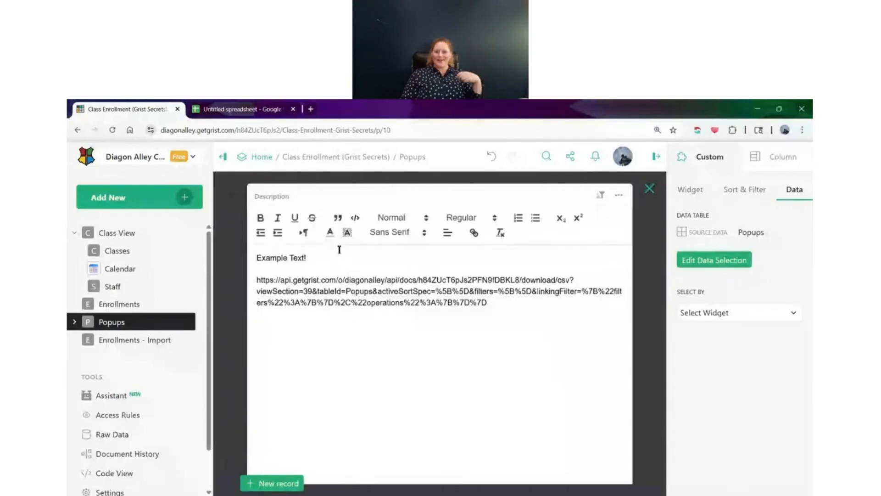
click(650, 188)
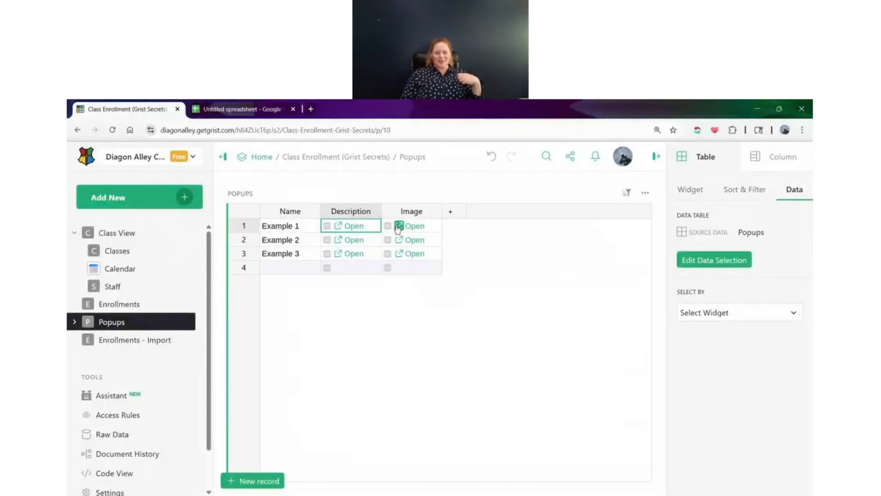
click(405, 229)
click(406, 228)
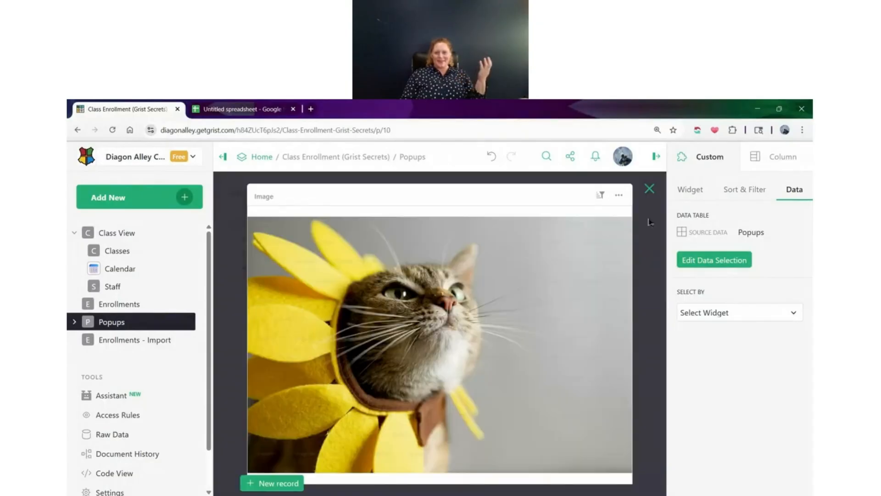
click(650, 189)
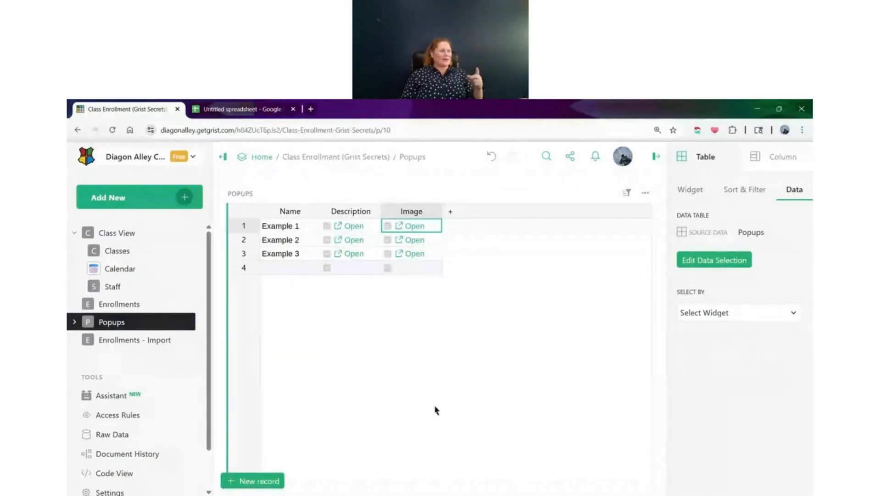
click(342, 241)
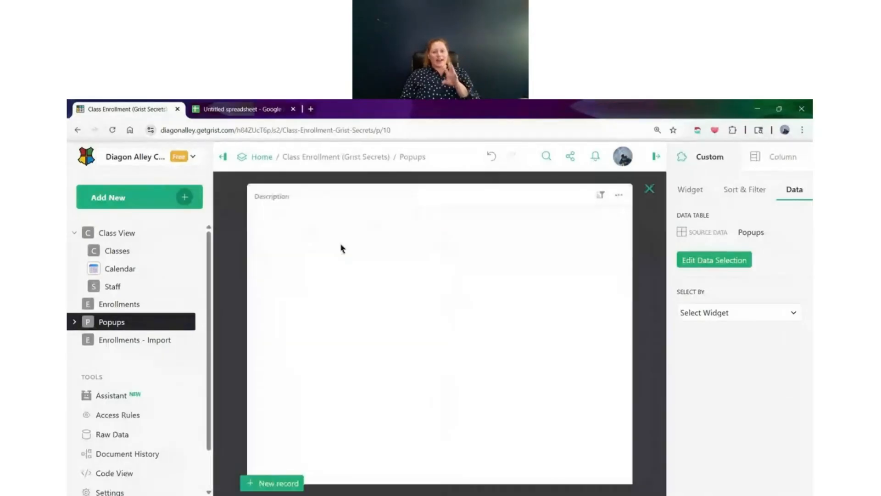
click(650, 190)
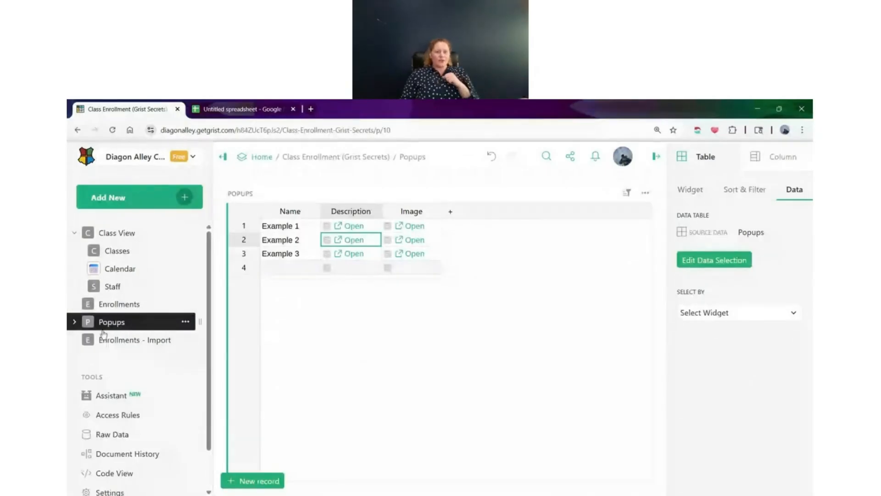
Expand the Popups page group, inspect the Description widget on the NONE OF YOUR BUSINESS page and return to Popups
click(75, 324)
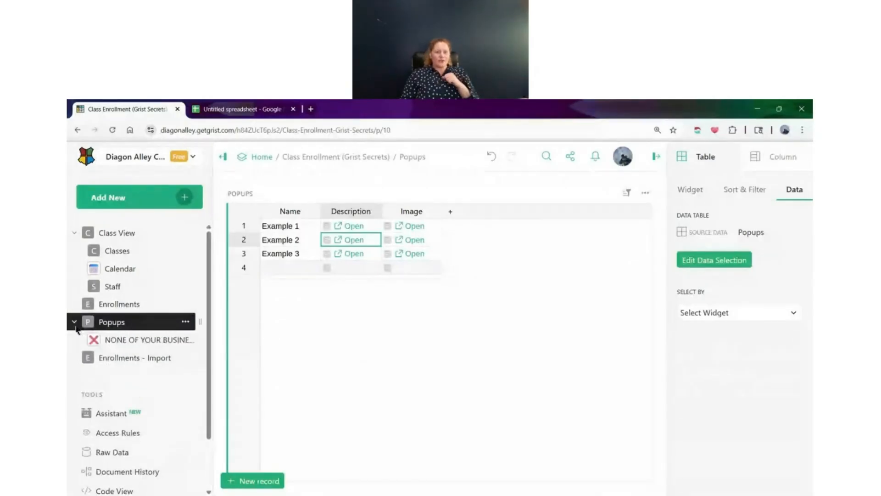
click(142, 347)
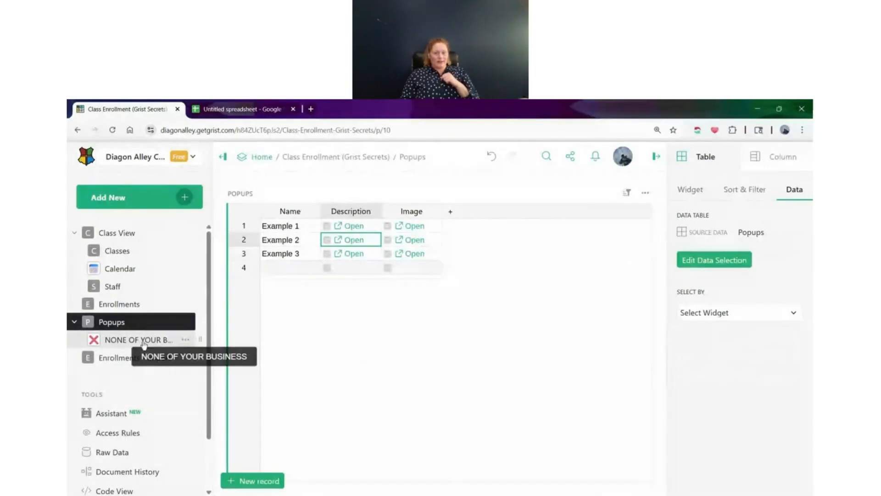
click(324, 315)
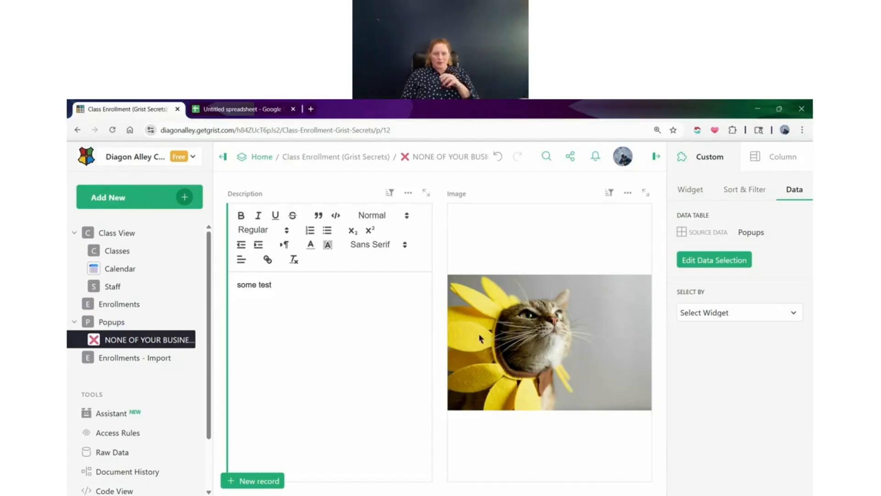
click(133, 326)
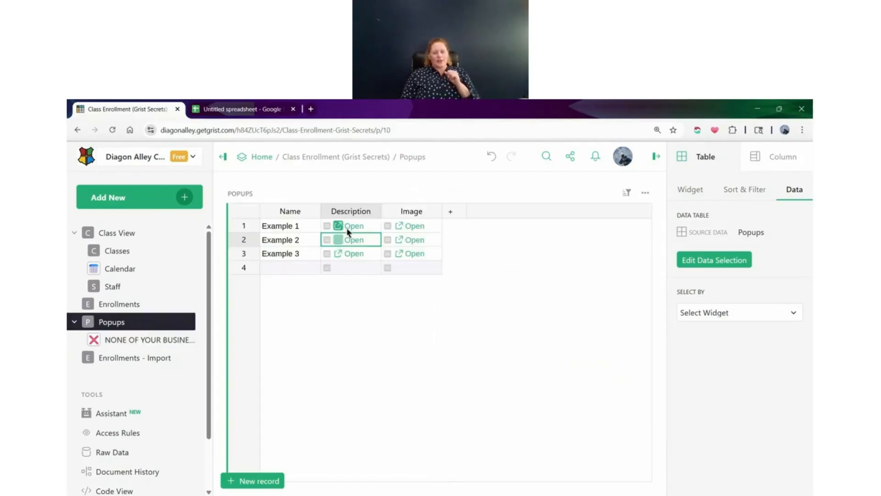
Examine the link formula in Example 2's Description cell and view the description popup it opens
double_click(346, 239)
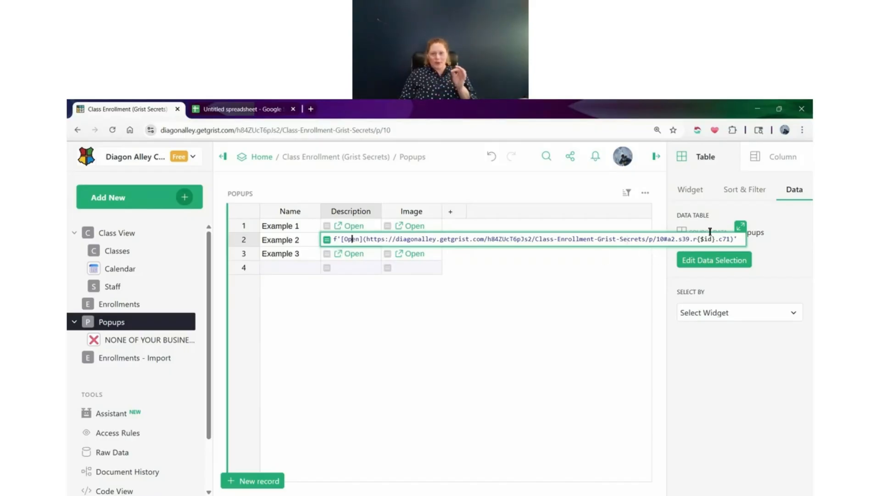
click(585, 286)
click(340, 240)
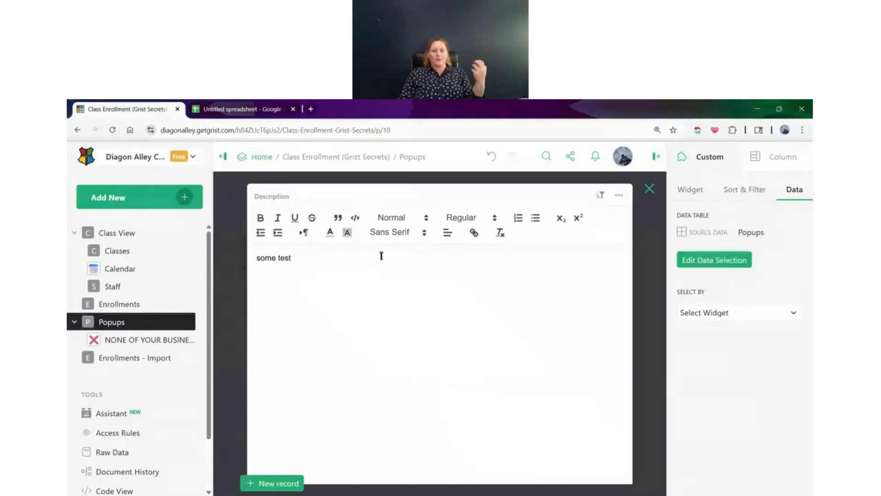
click(649, 188)
click(338, 243)
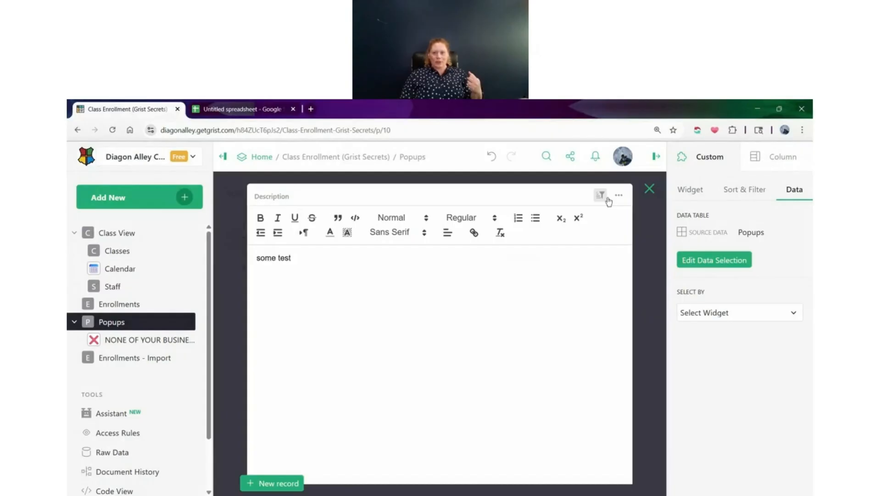
click(649, 188)
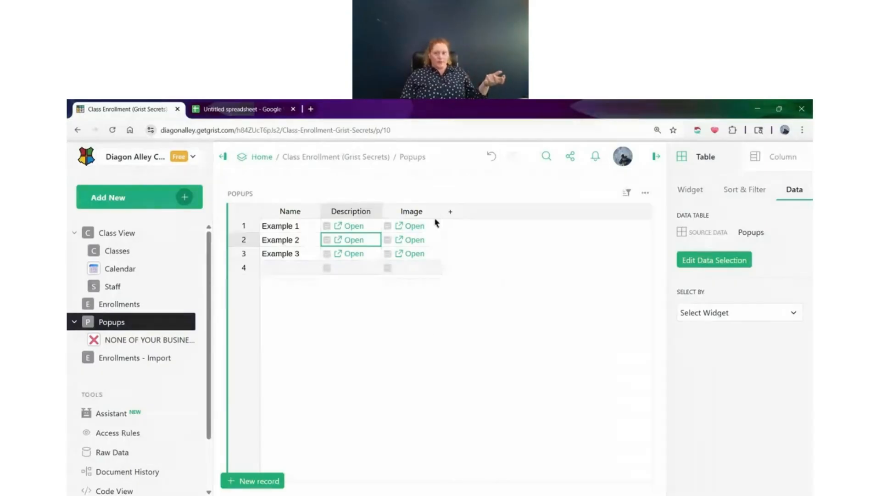
Add a column labelled Example Text to the Popups table
click(451, 212)
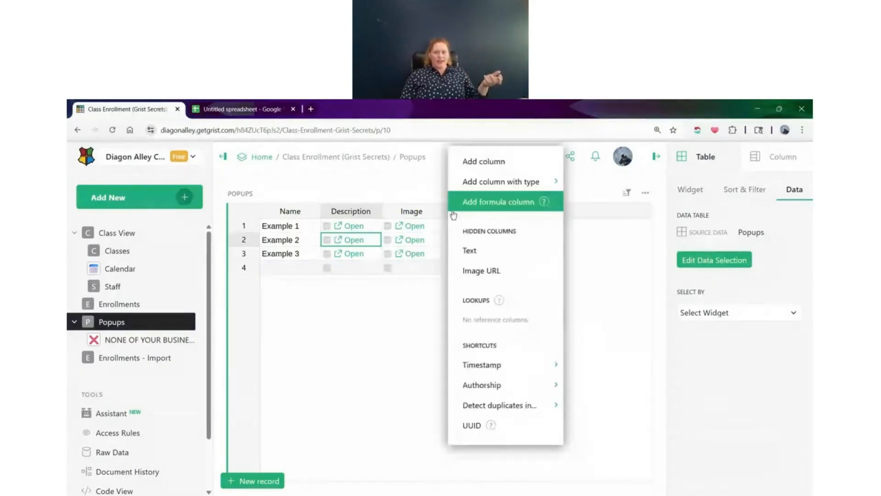
click(487, 161)
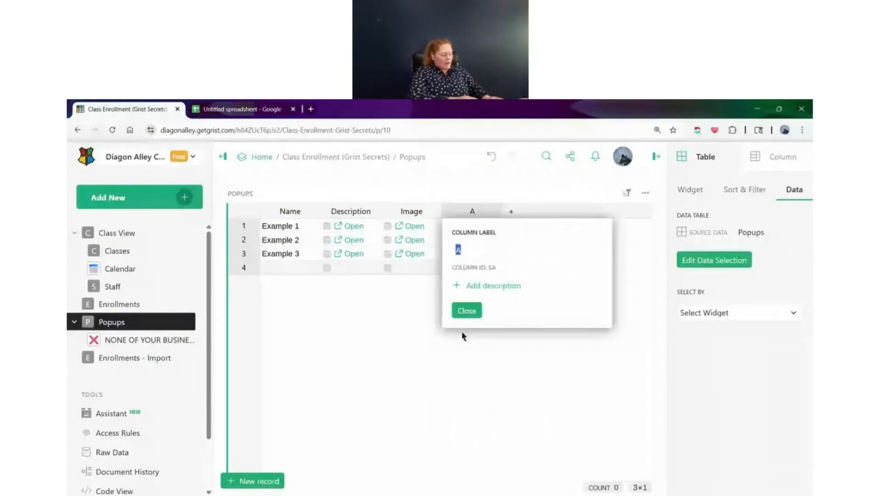
text(Example Text)
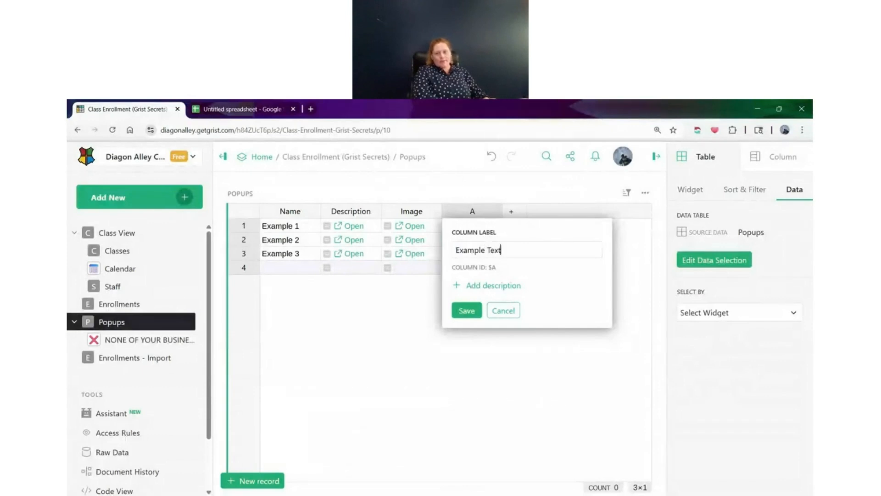
key(Return)
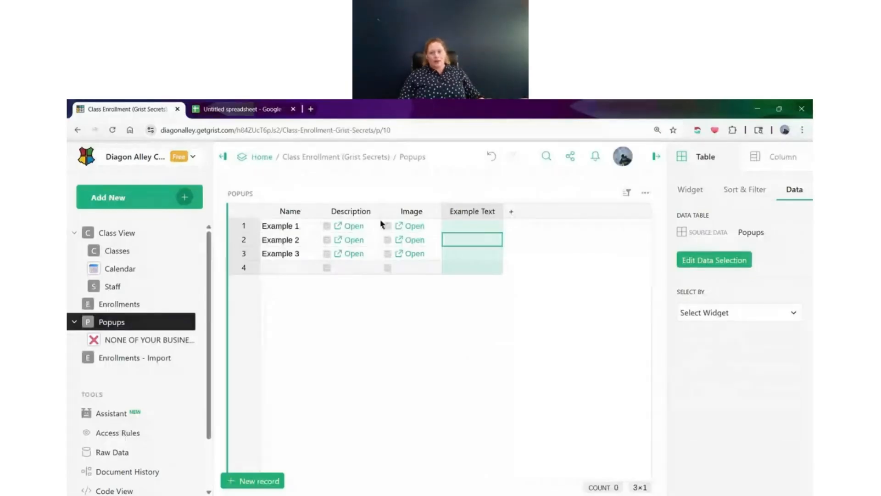
Show the hidden Text column in the Popups table and compare its raw content with Example 1's description popup
click(509, 211)
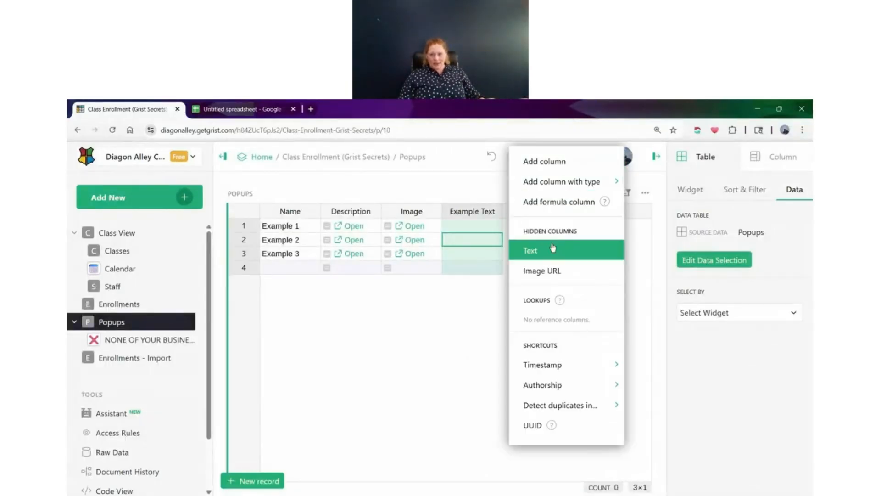
click(553, 248)
mouse_move(528, 216)
mouse_down()
mouse_move(429, 214)
mouse_move(526, 210)
mouse_up()
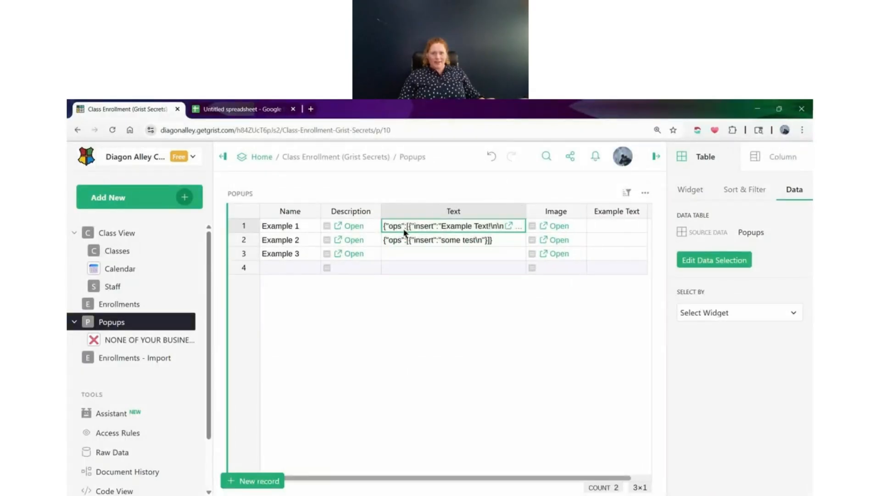
click(353, 225)
click(354, 226)
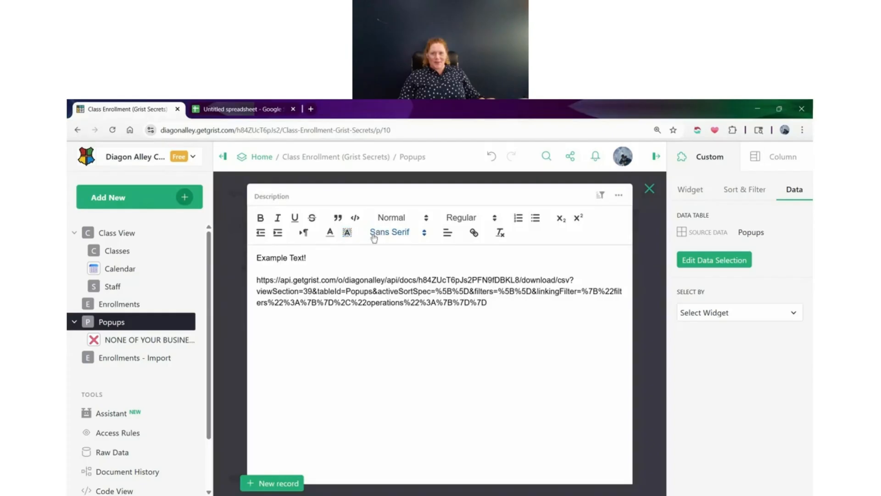
click(649, 188)
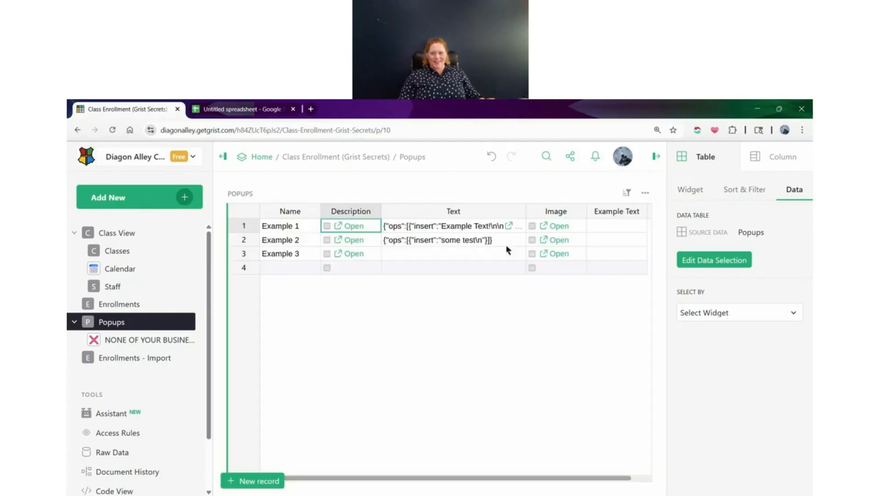
Hide the Text column in the Popups table
click(450, 211)
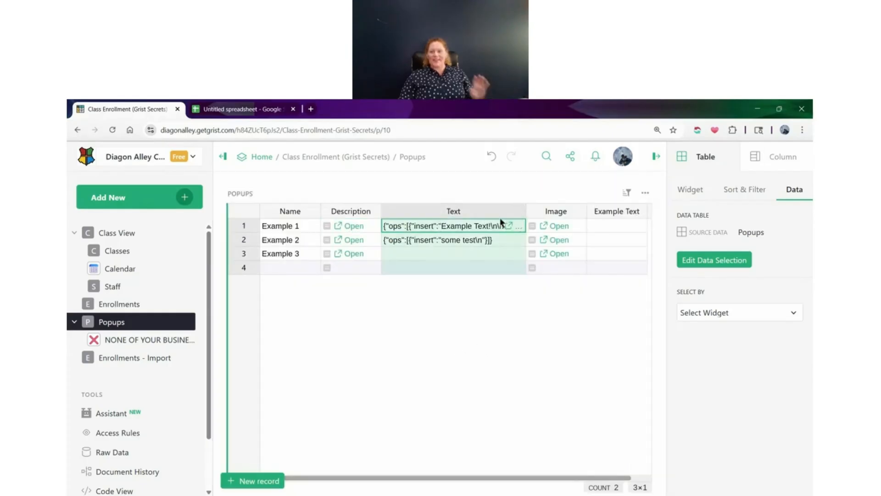
click(520, 211)
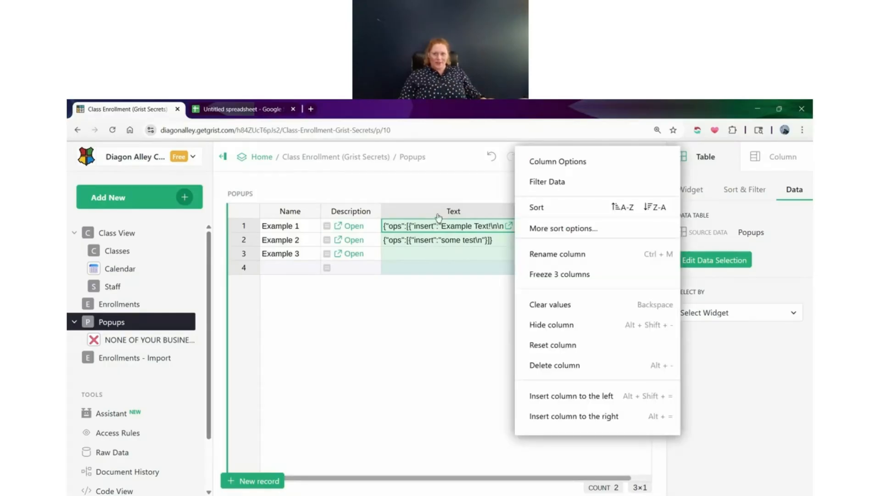
click(565, 324)
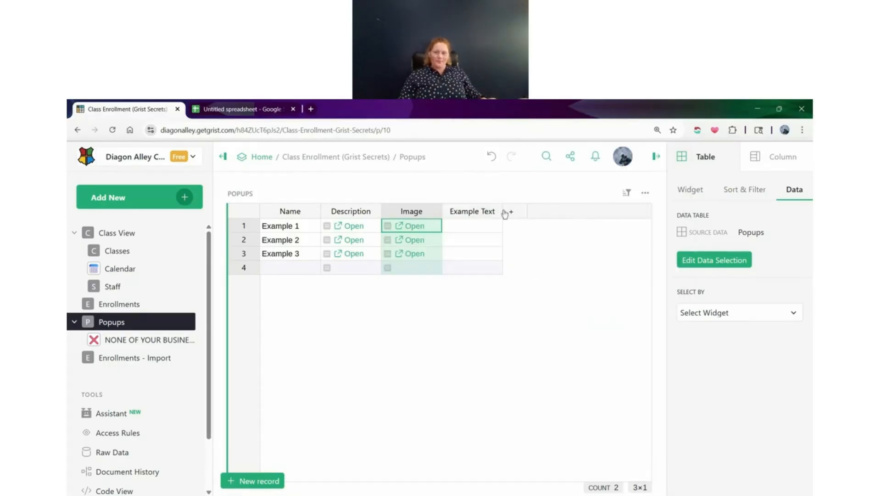
Add a column labelled Example Popup after Example Text in the Popups table
click(477, 213)
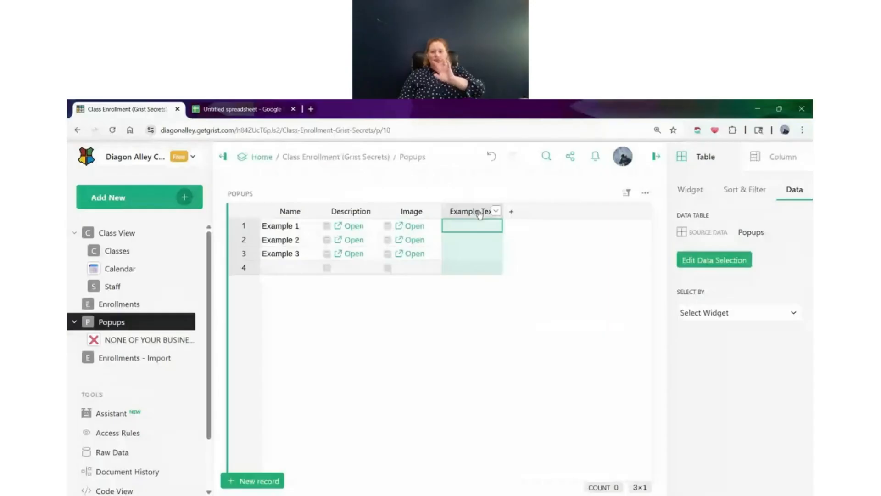
click(519, 214)
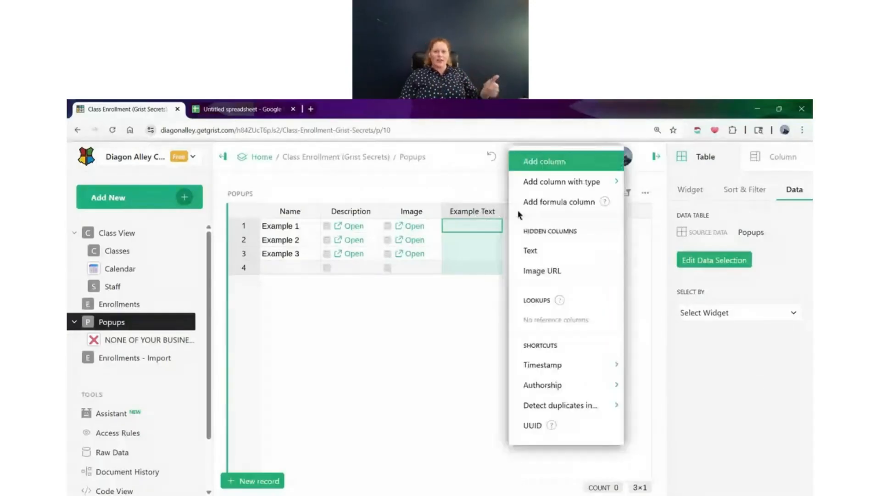
click(559, 166)
text(Example Popu)
key(Return)
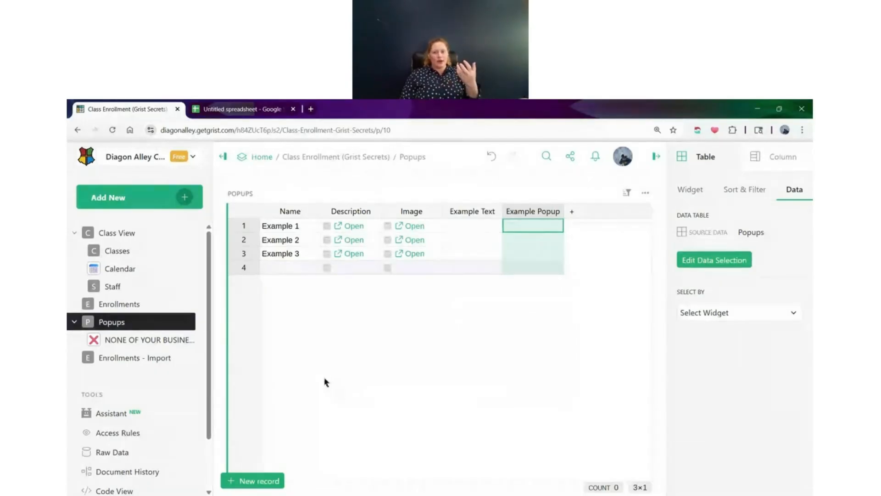
Add a custom Notepad widget based on Popups data to the page nested under Popups
click(136, 345)
click(170, 198)
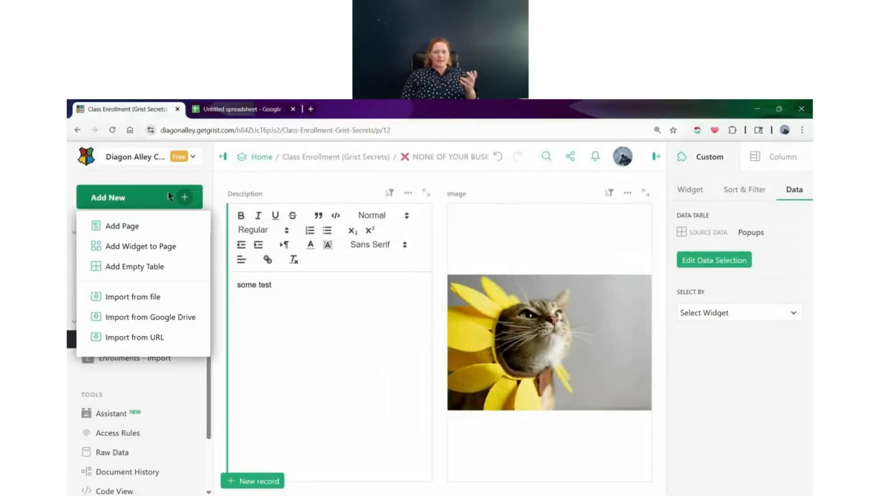
click(158, 246)
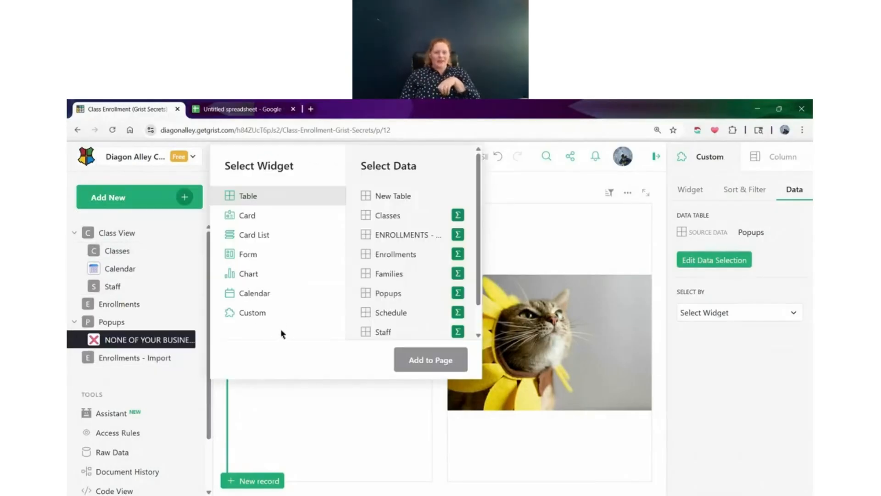
click(261, 319)
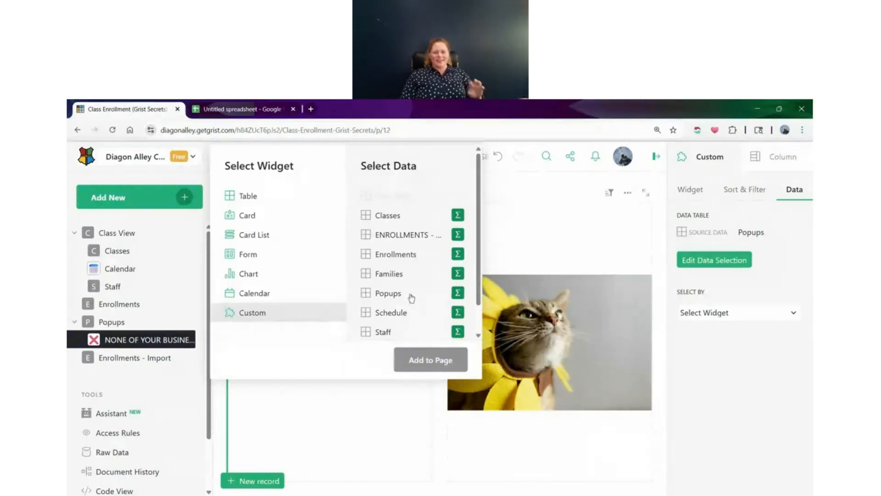
click(409, 296)
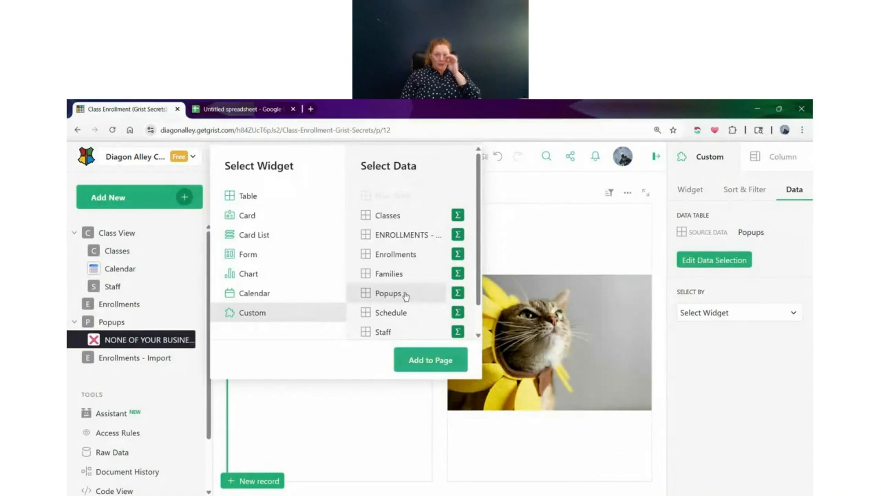
click(412, 368)
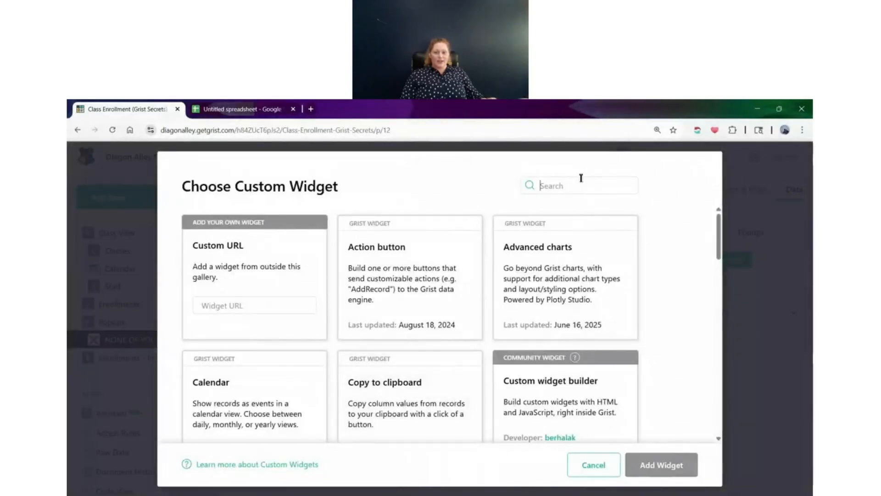
text(notep)
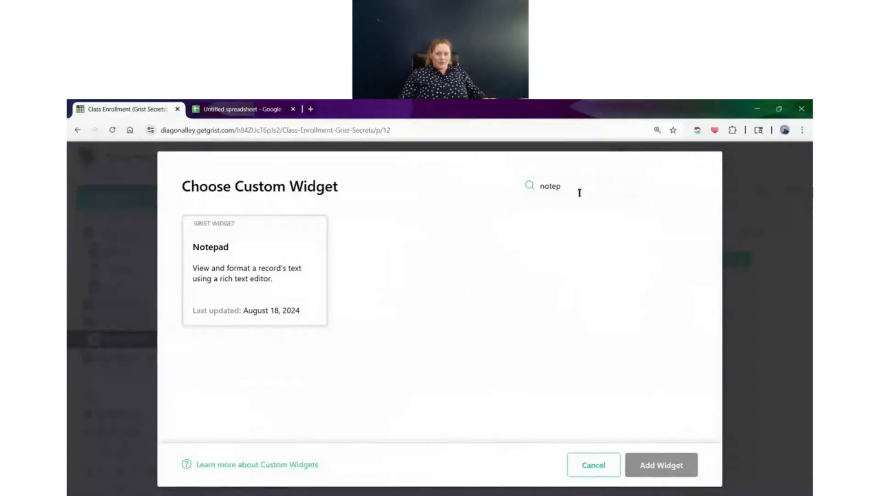
click(235, 293)
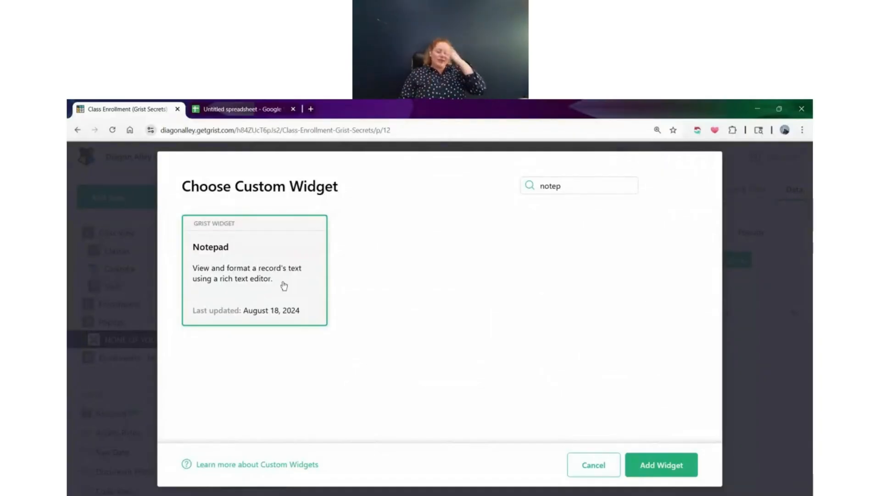
click(683, 471)
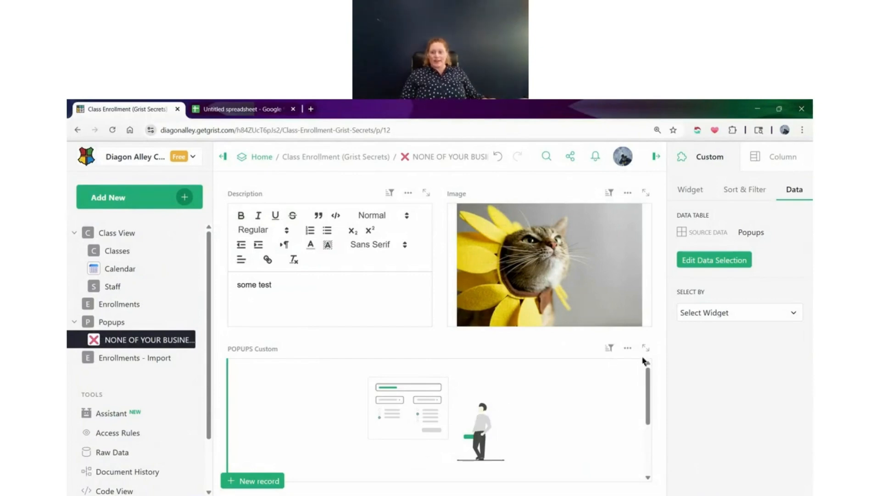
Grant the new Notepad widget full document access and map its content to the Example Text column
click(689, 189)
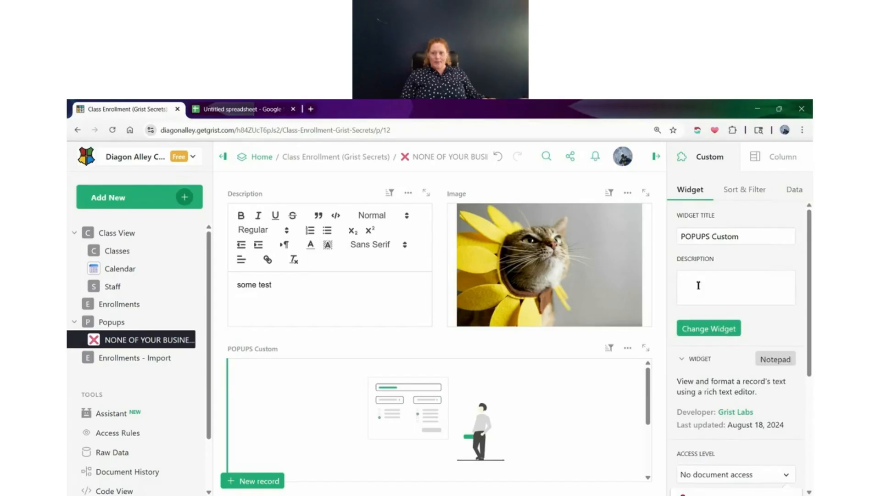
scroll(697, 286, down, 5)
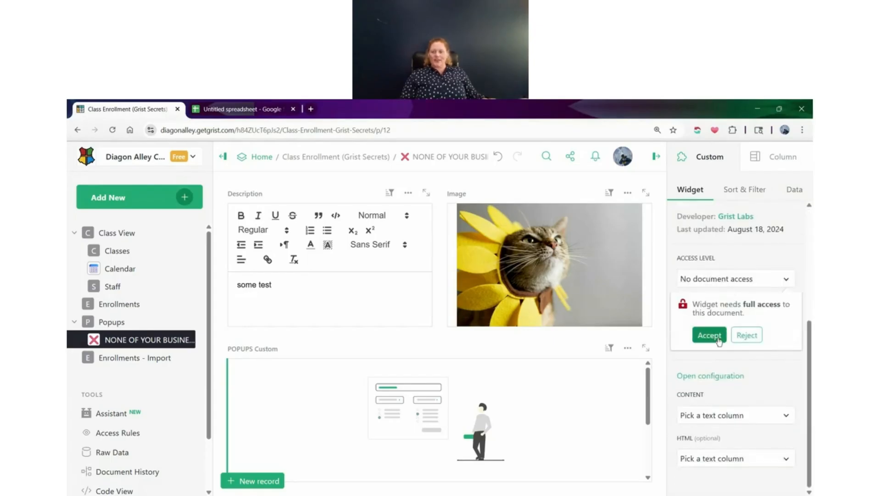
click(718, 339)
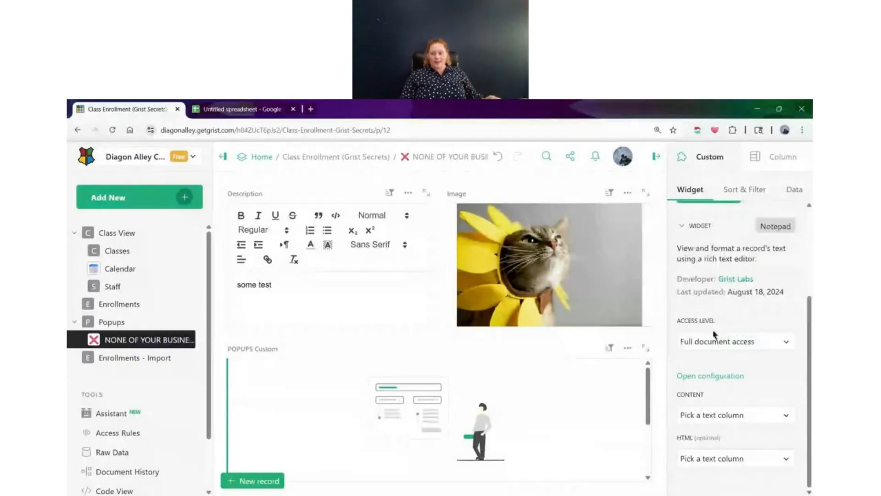
click(729, 414)
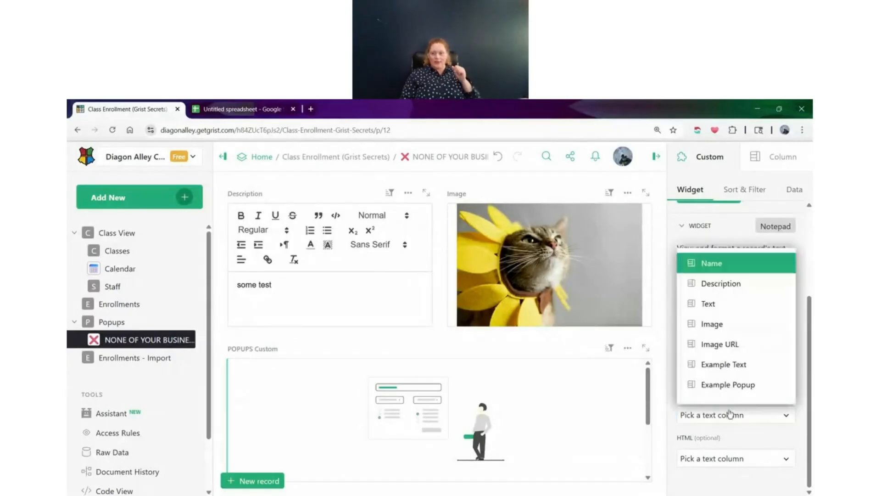
click(720, 364)
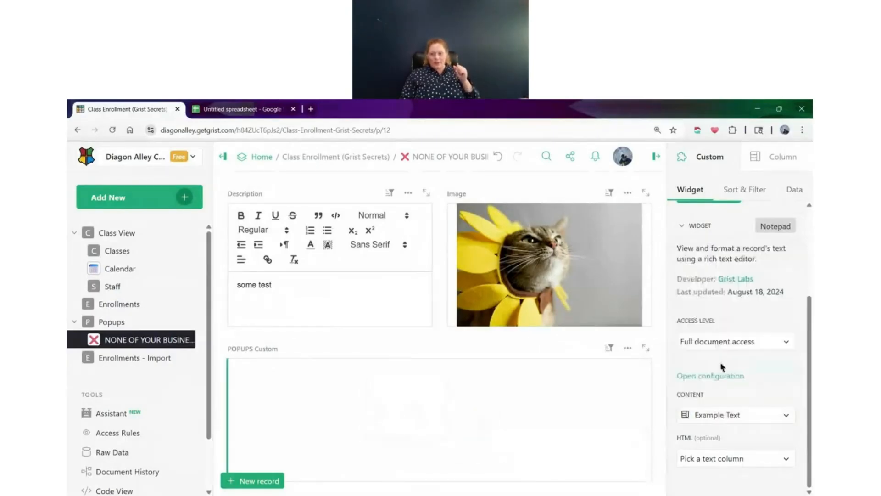
Enter "type text" in the new notepad and check the Example Text column in the Popups table
click(428, 438)
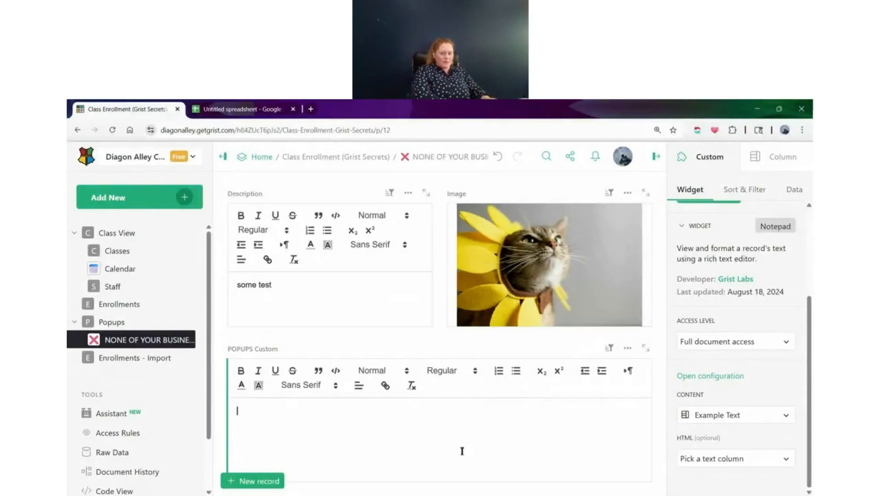
text(type text)
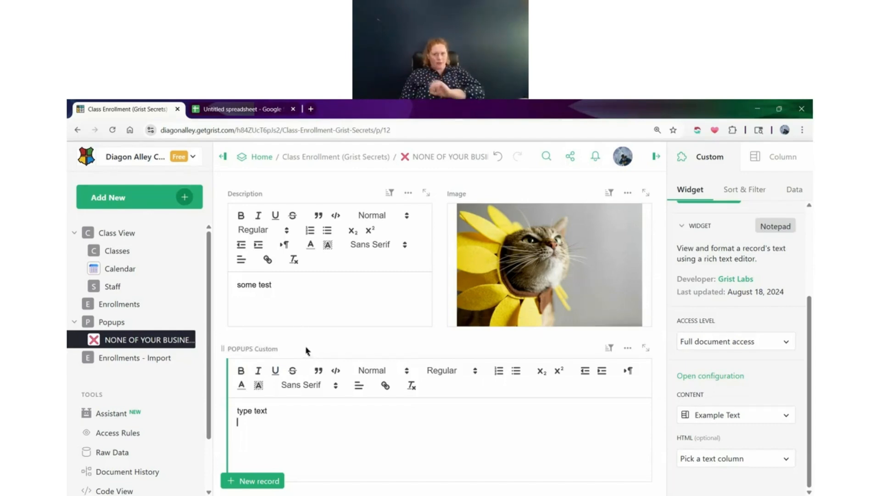
click(127, 321)
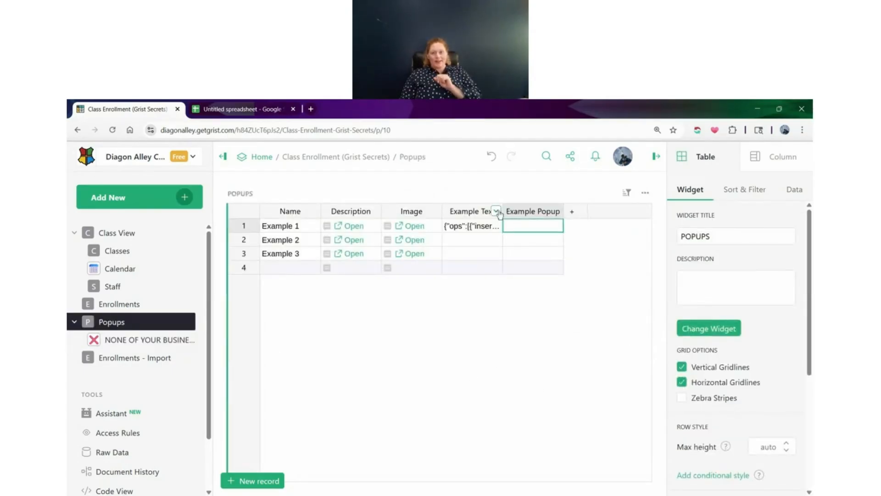
right_click(498, 212)
click(481, 201)
mouse_move(503, 214)
mouse_down()
mouse_move(585, 215)
mouse_move(503, 214)
mouse_up()
double_click(491, 214)
click(474, 215)
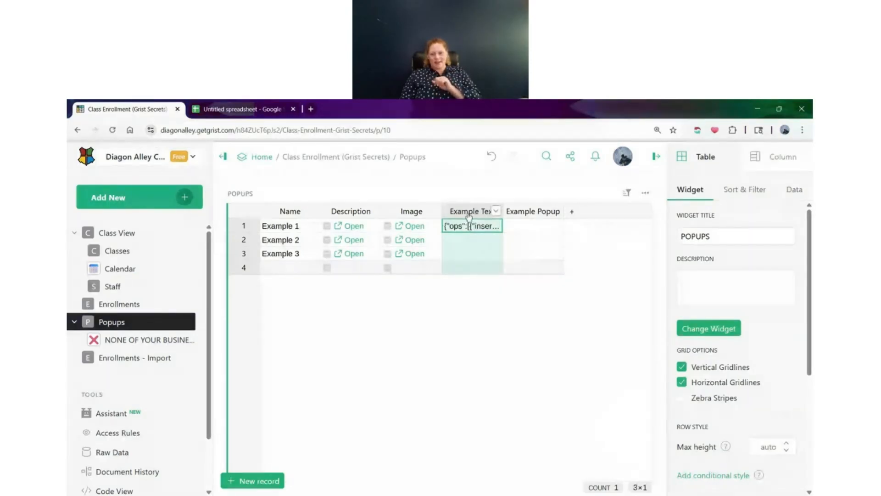
Copy the link formula from Example 1's Description cell into the Example Popup column as its formula
click(515, 226)
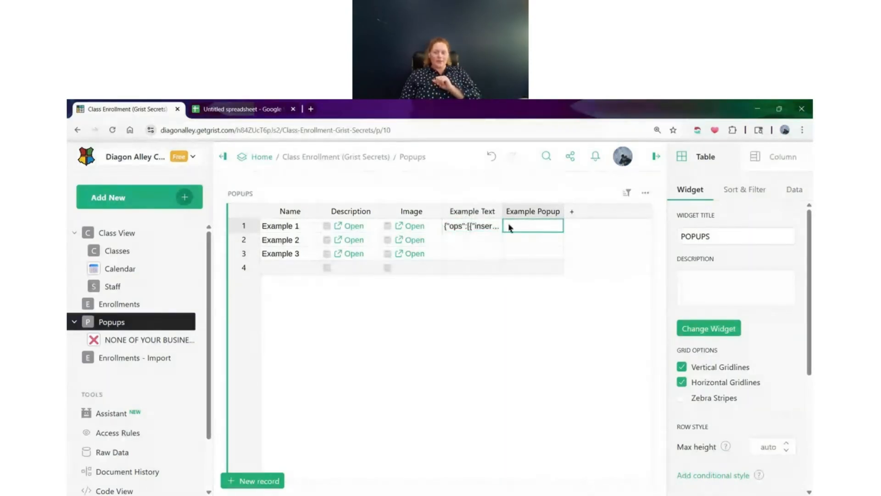
click(362, 228)
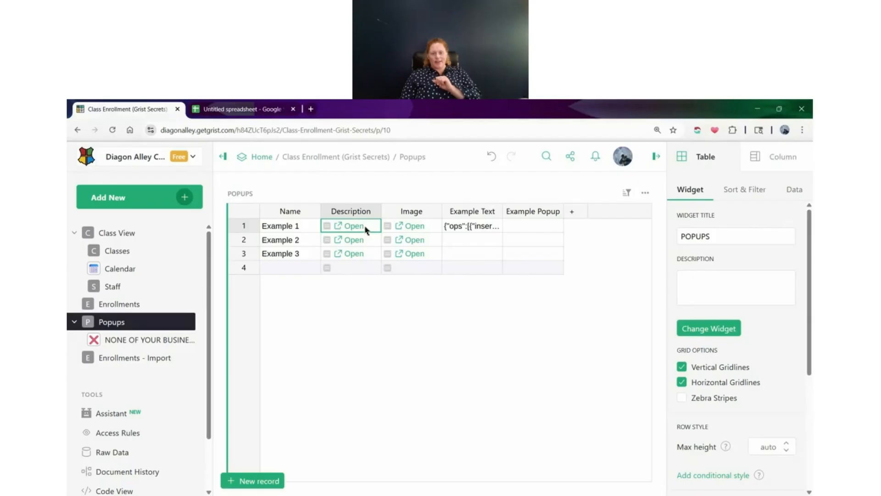
double_click(365, 228)
key(ctrl+a)
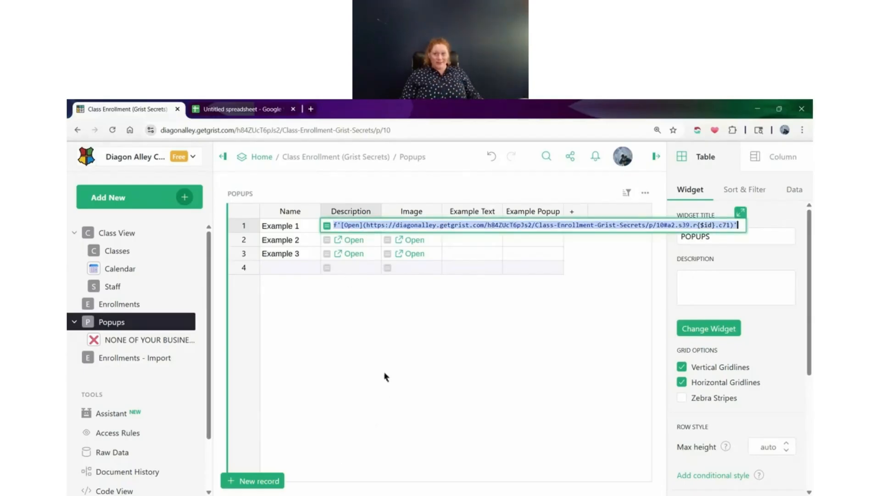
key(Escape)
click(518, 228)
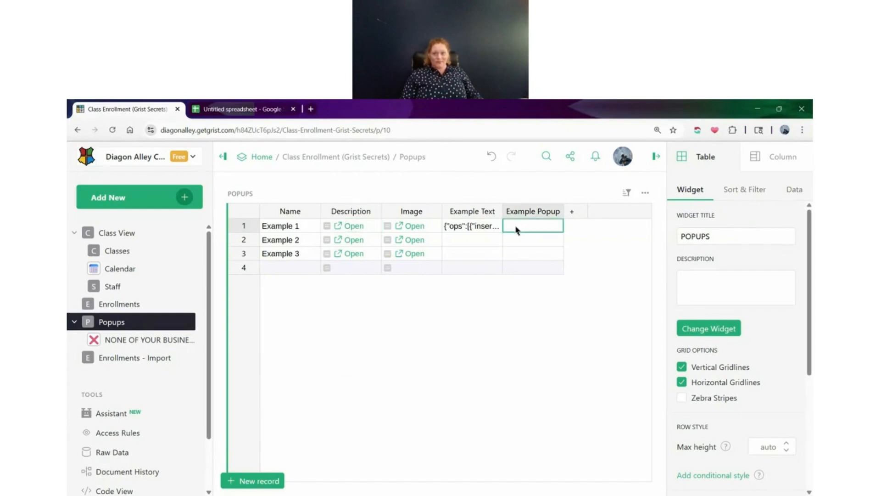
key(equal)
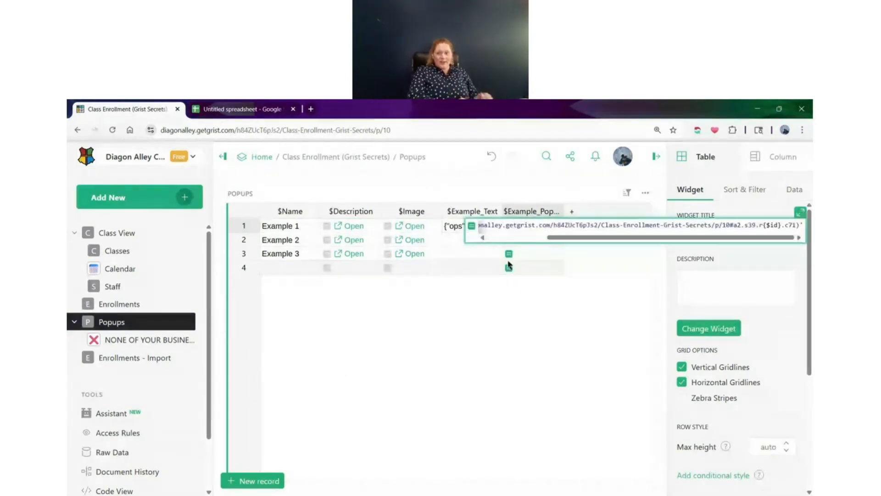
Change the link label in the Example Popup formula to "Check this out!"
drag(579, 237, 478, 240)
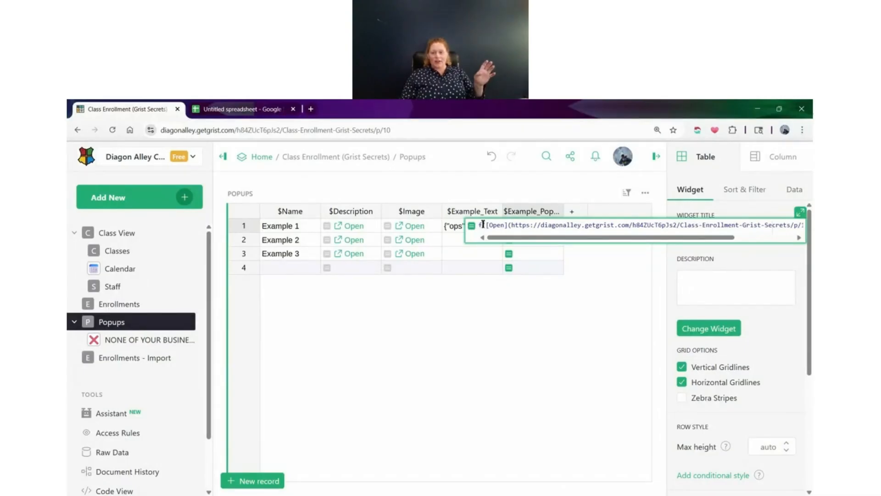
drag(504, 225, 493, 225)
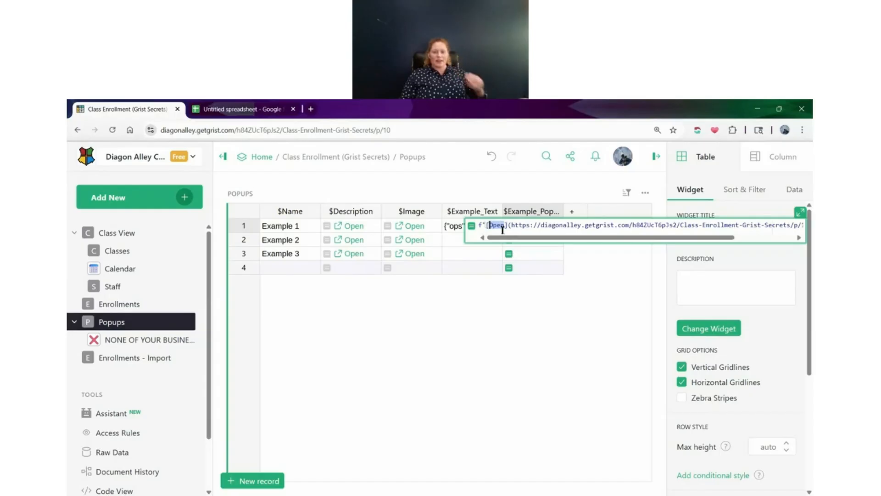
text(Check)
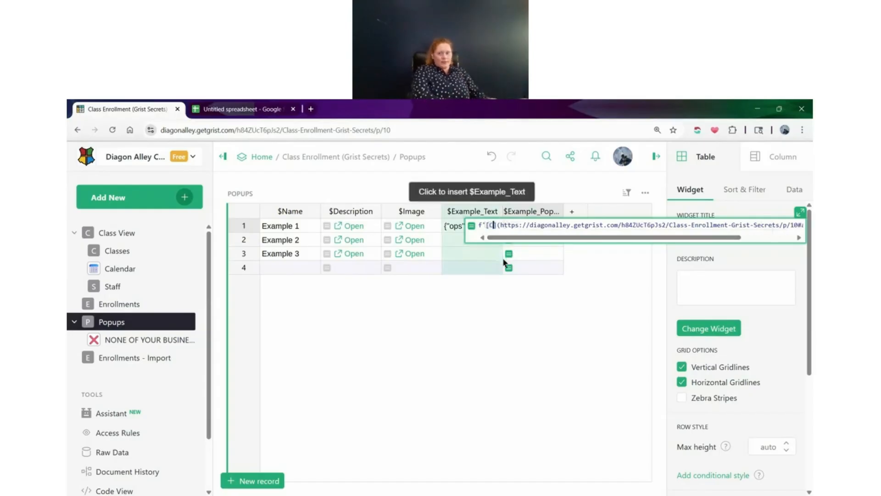
text( this out!)
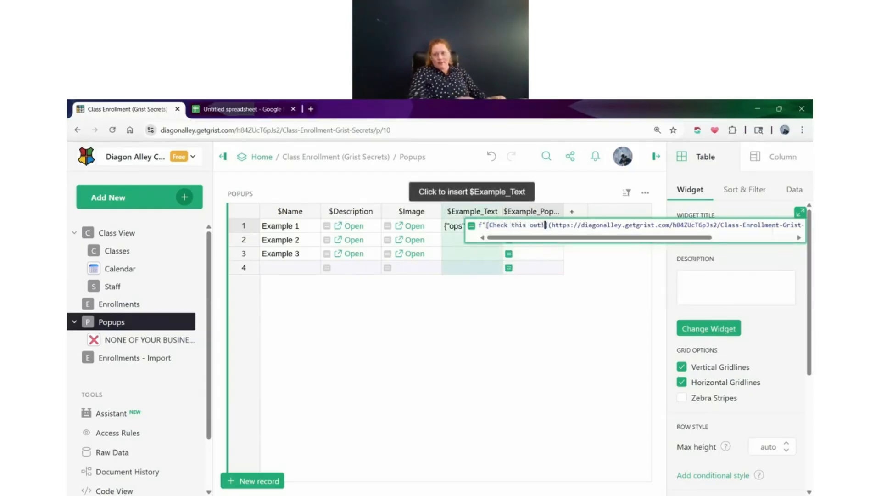
Remove the URL from between the parentheses of the Example Popup formula, save it and widen the column
drag(627, 239, 735, 240)
drag(578, 237, 482, 240)
drag(551, 224, 798, 225)
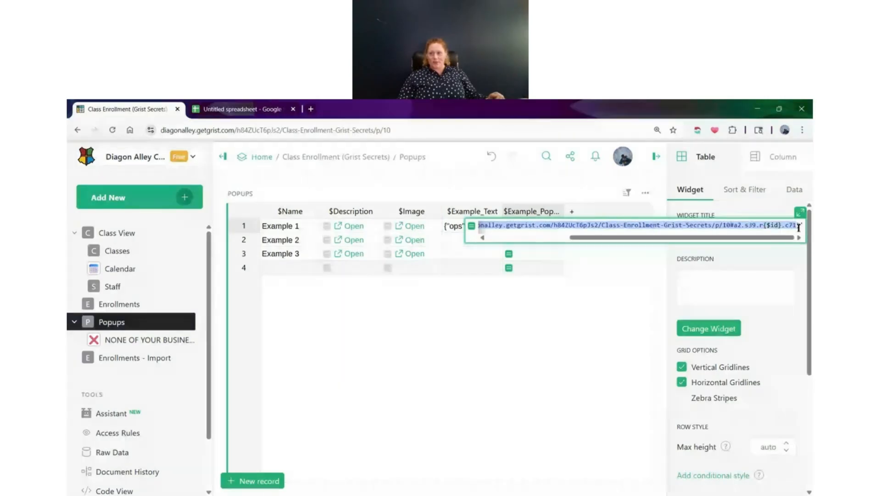
click(792, 226)
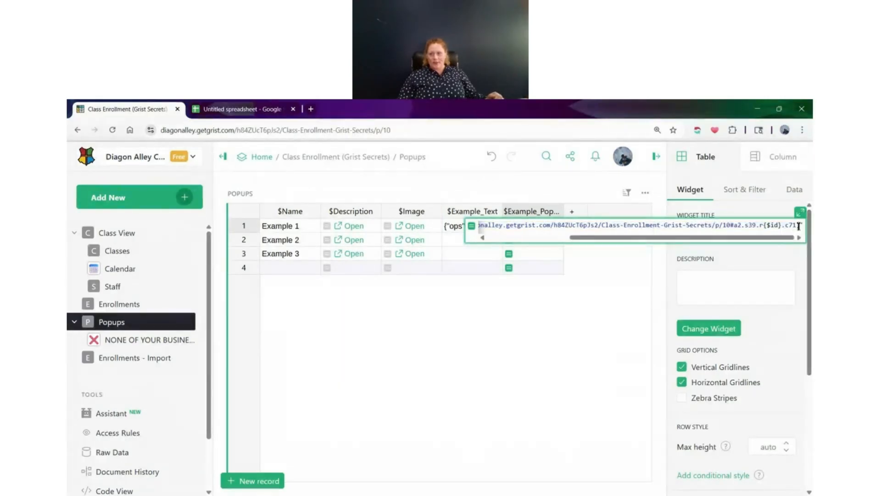
drag(794, 226, 553, 224)
key(BackSpace)
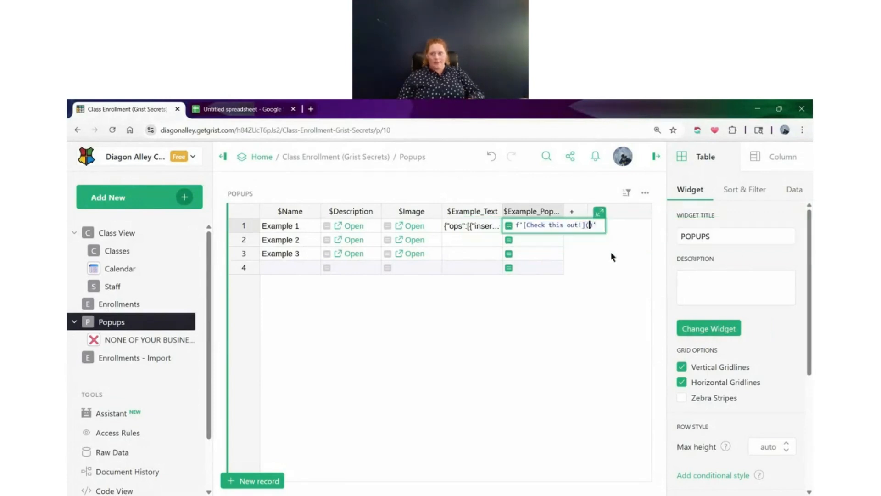
key(Return)
drag(563, 211, 640, 211)
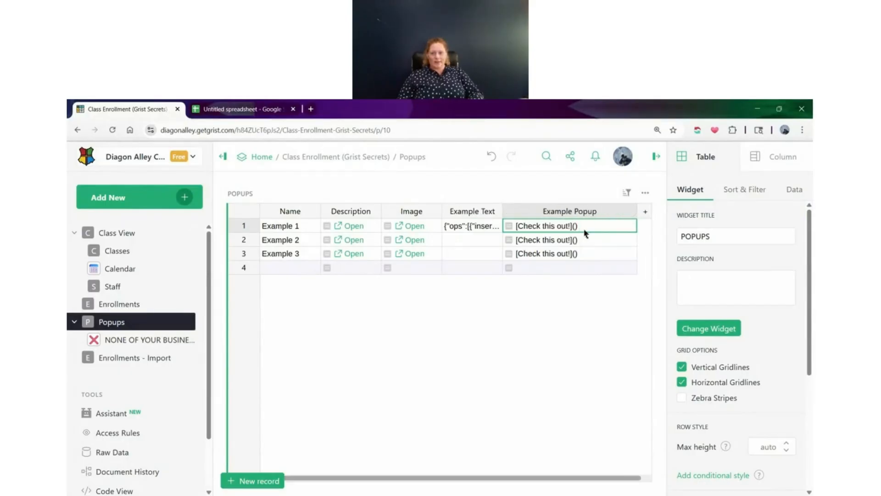
double_click(598, 224)
key(Left)
key(Left)
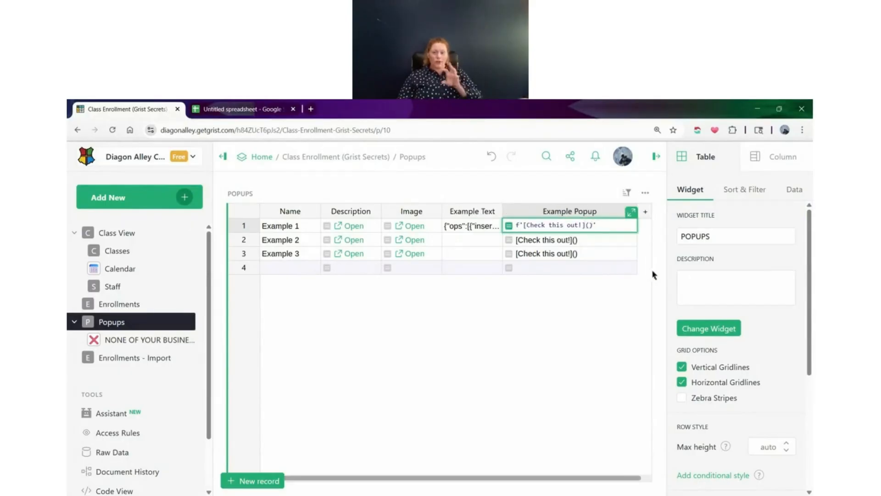
key(Escape)
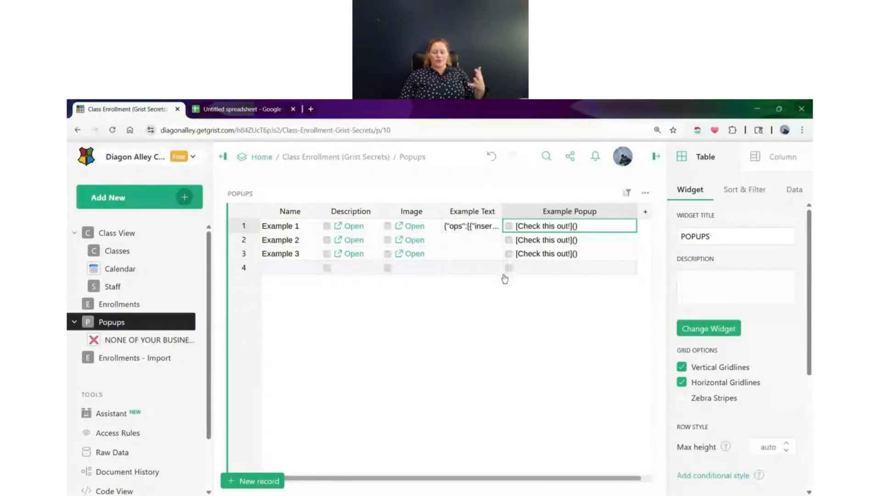
Copy the anchor link of Example 1's Example Text cell and paste it between the parentheses of the Example Popup formula
click(475, 230)
right_click(476, 230)
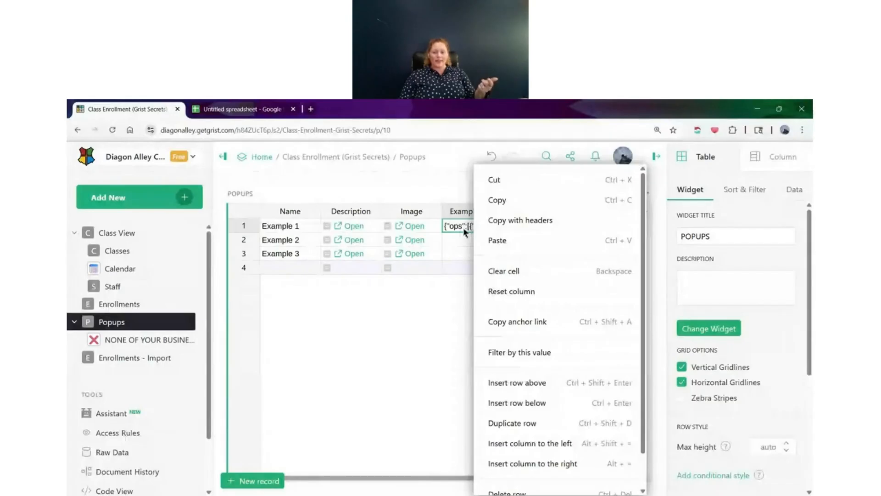
click(522, 324)
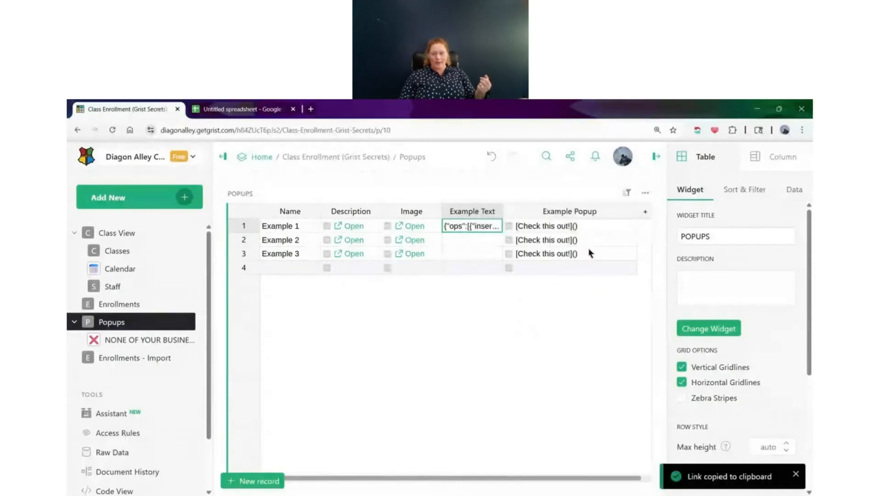
double_click(585, 235)
click(580, 226)
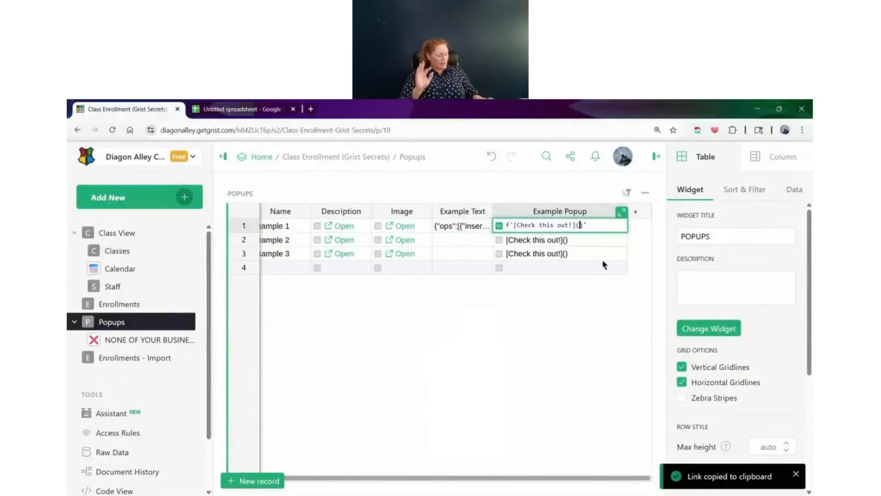
key(ctrl+v)
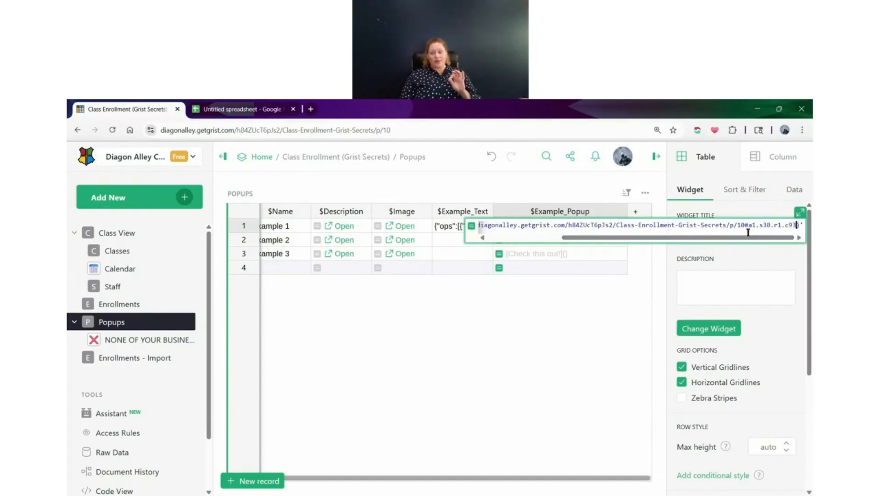
Change the a1 part of the pasted anchor link to a2
drag(745, 226, 749, 227)
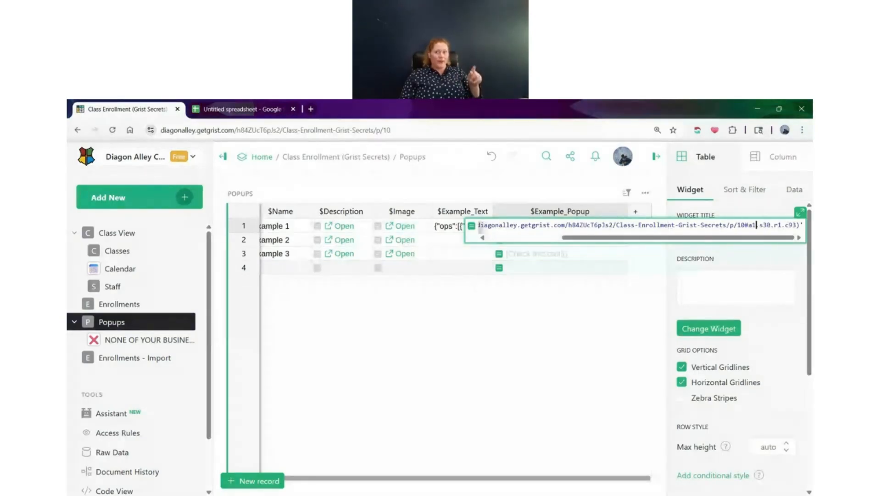
key(BackSpace)
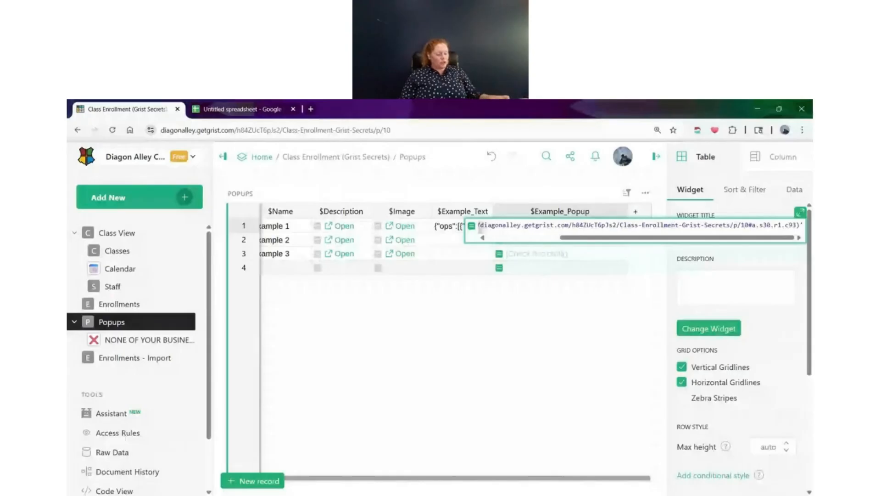
text(2)
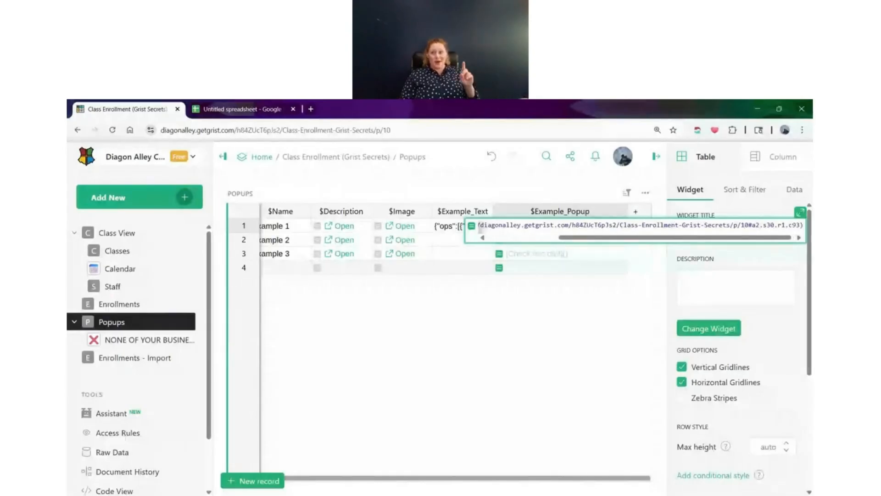
Replace the row number after the r in the anchor link with {$id} and save the Example Popup formula
drag(773, 238, 785, 242)
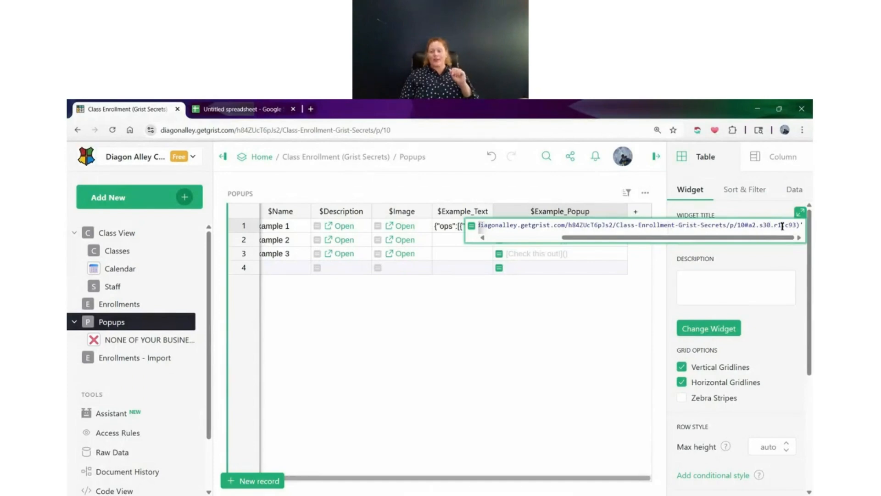
drag(778, 225, 782, 225)
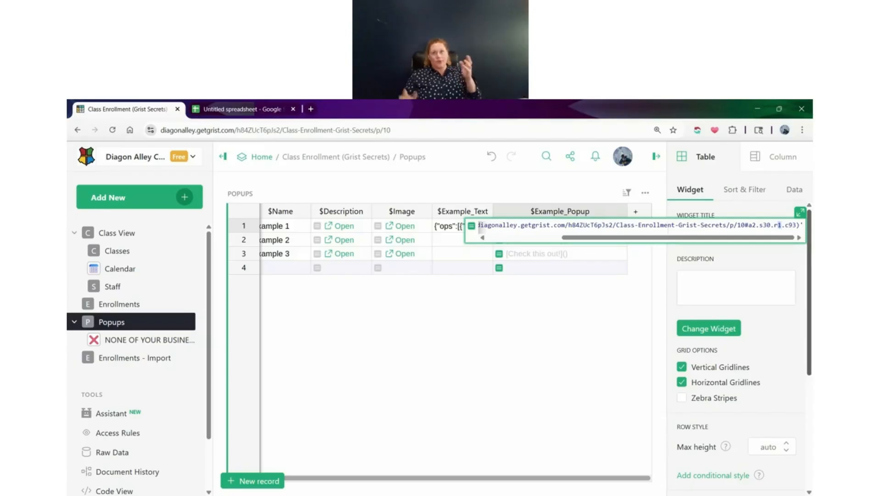
key(BackSpace)
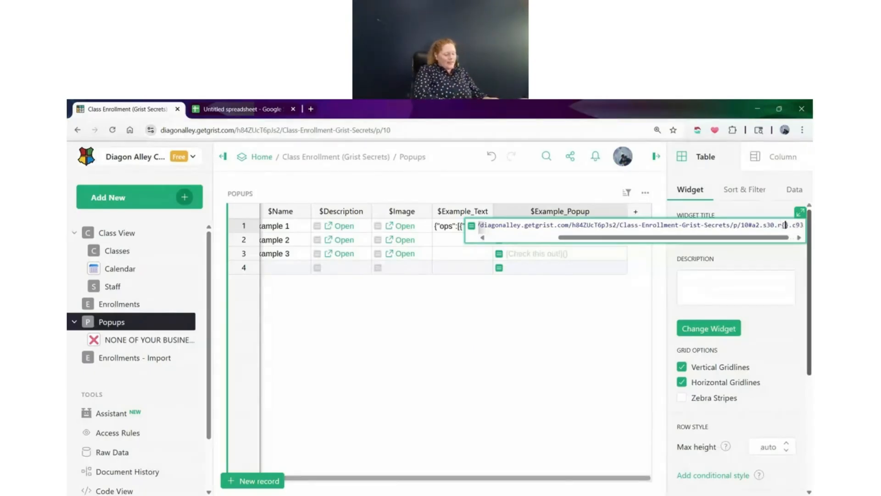
text($id)
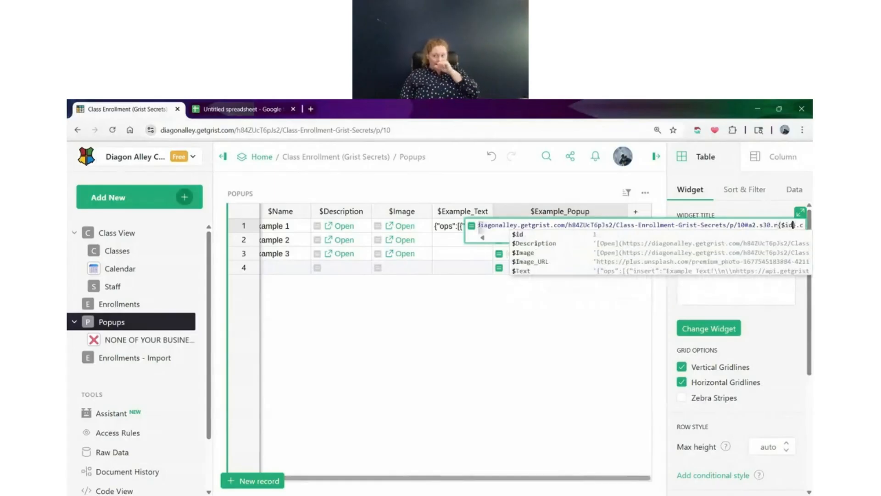
click(764, 224)
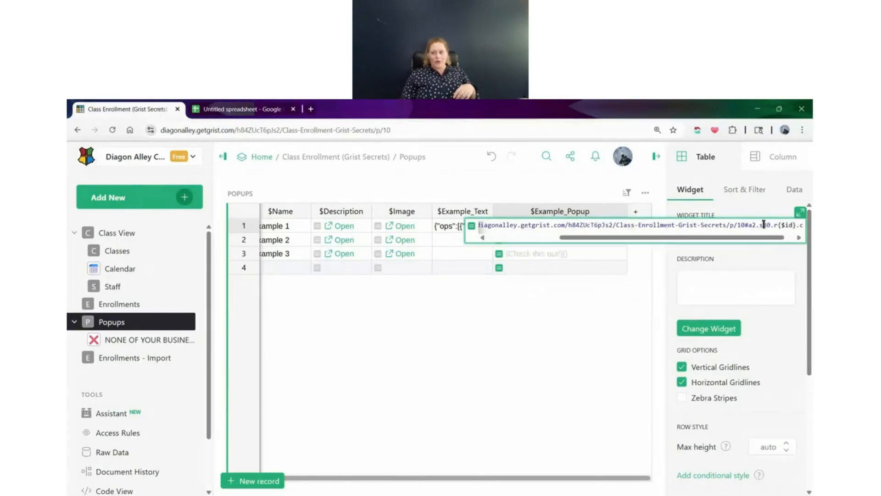
key(Right)
key(Right)
key(Right)
key(Right)
key(Right)
key(Right)
key(Right)
key(Right)
key(Right)
key(Right)
key(Right)
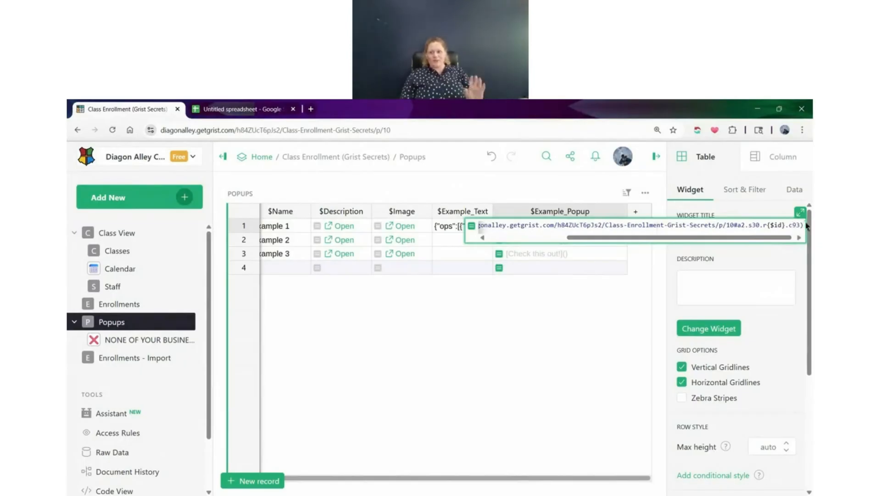
click(753, 225)
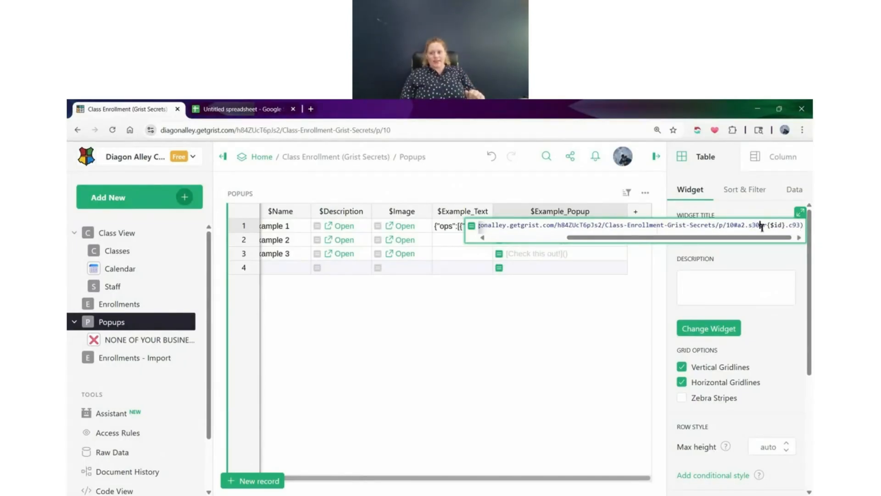
key(Return)
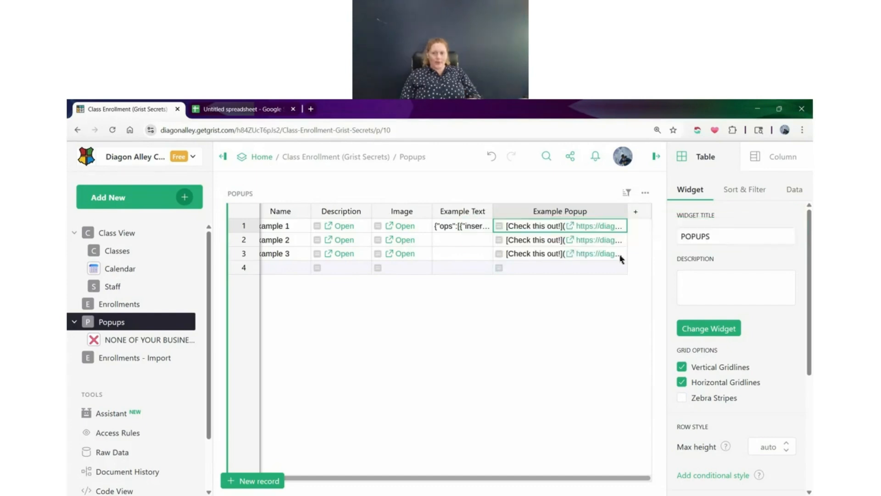
Test the Example Popup link in the Example 1 row and close the popup it opens
click(570, 227)
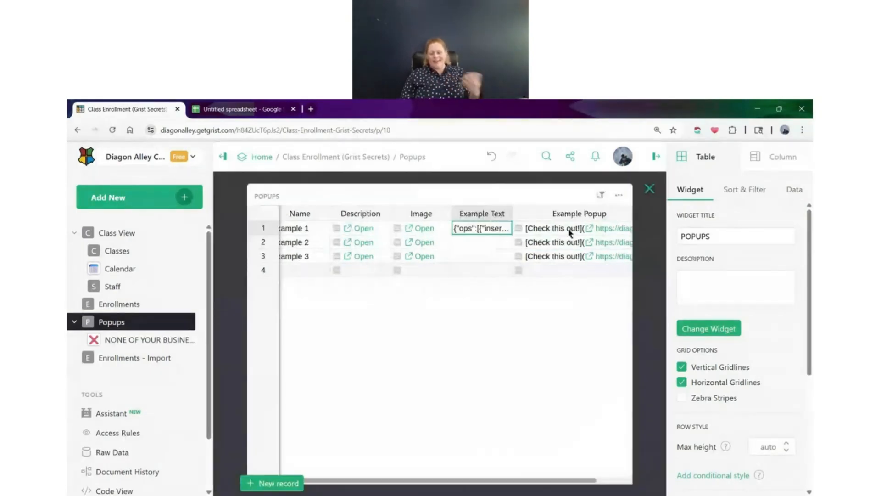
click(645, 194)
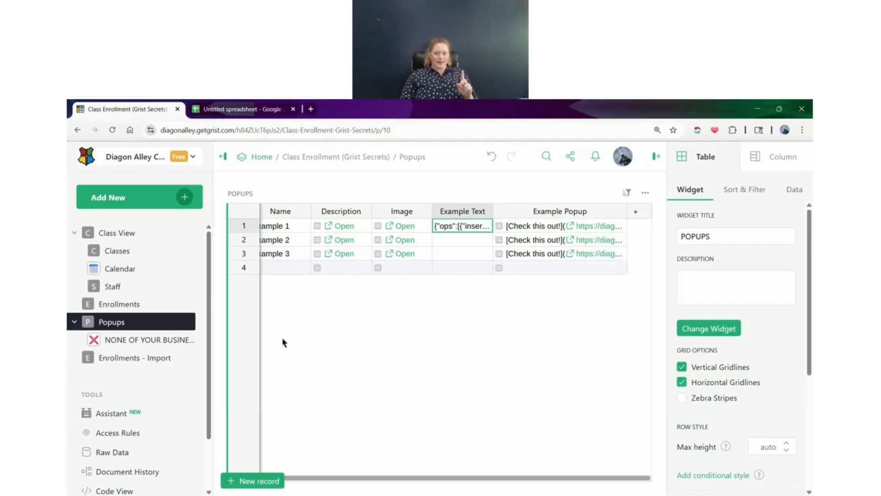
Go to the page nested under Popups and open the widget options of the POPUPS Custom notepad
click(128, 342)
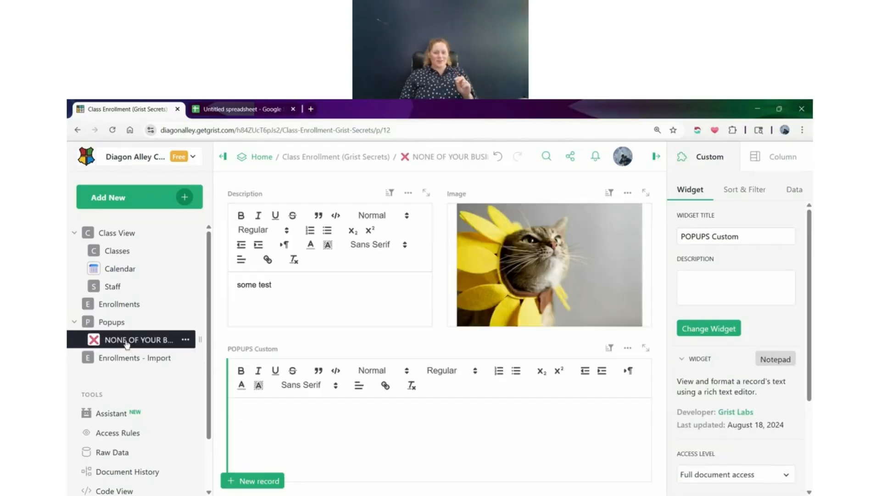
click(404, 426)
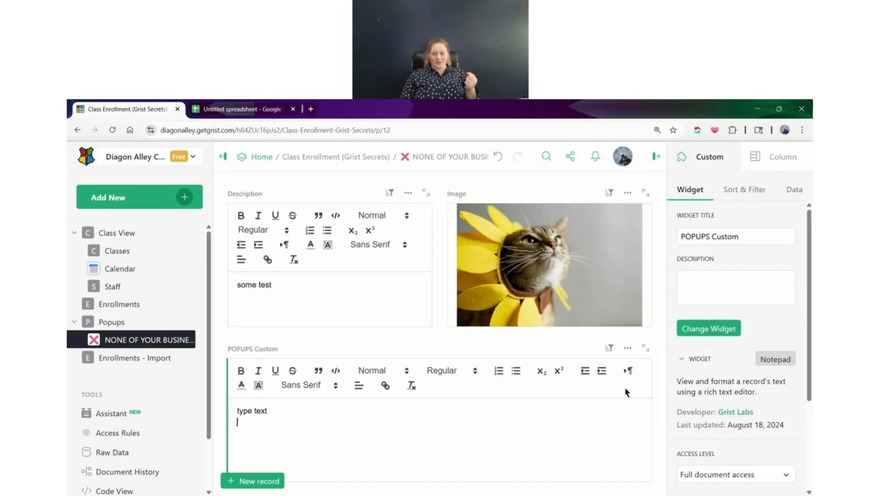
click(627, 347)
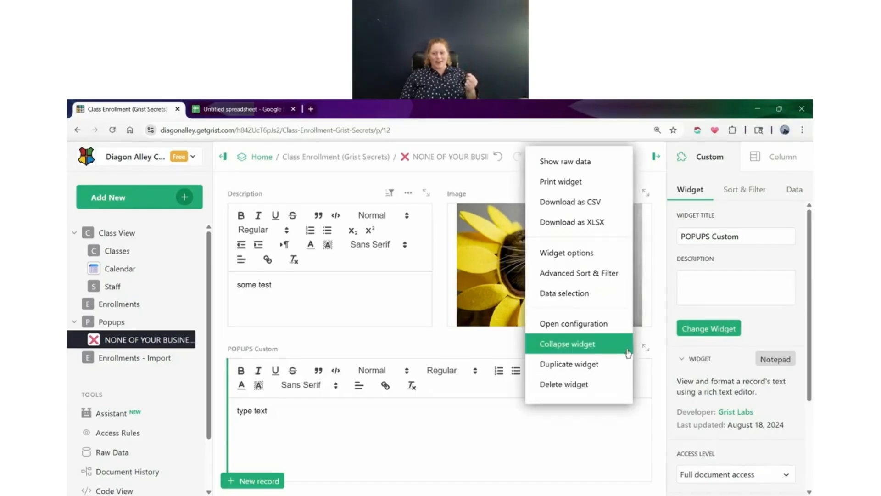
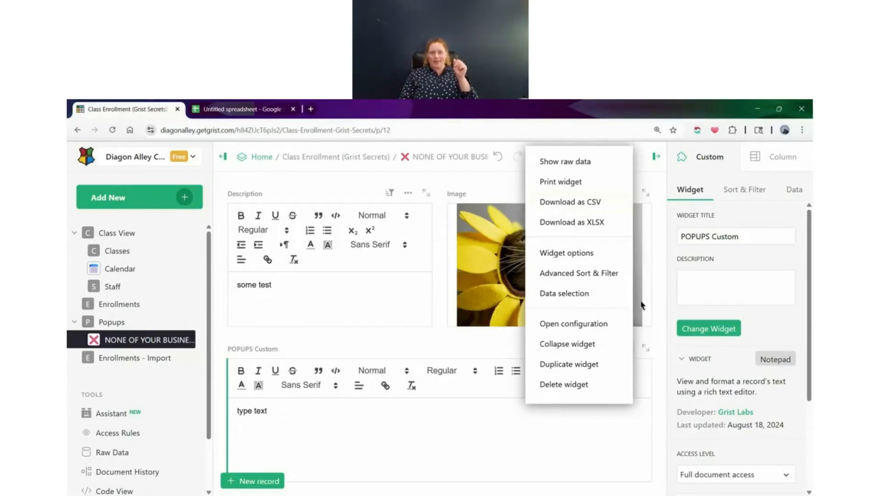
Paste the copied CSV download link below the text in the POPUPS Custom notepad and highlight its viewSection number
click(432, 452)
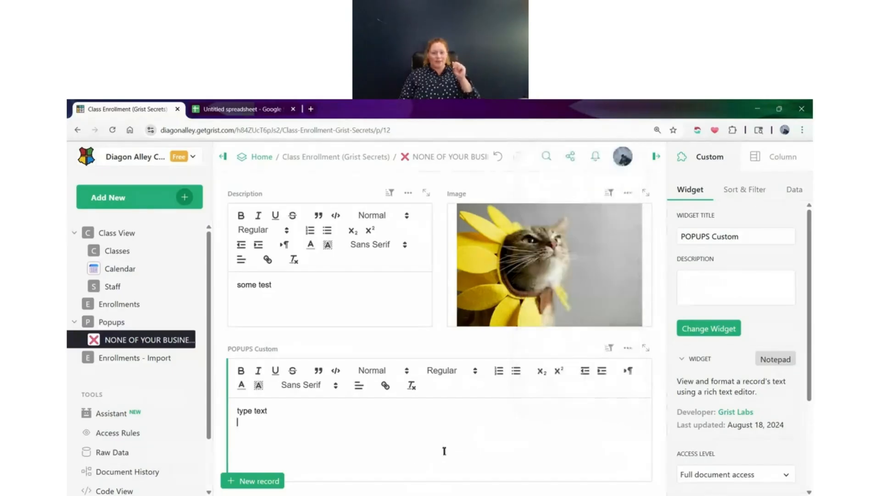
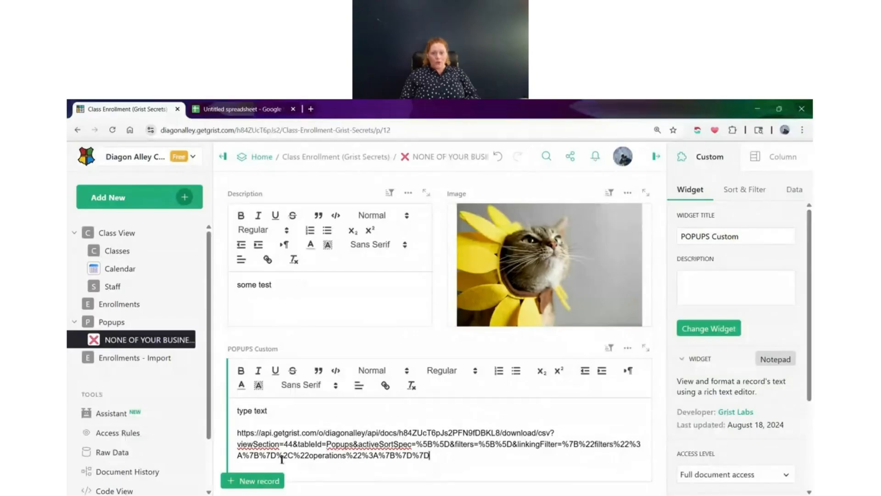
drag(254, 443, 293, 444)
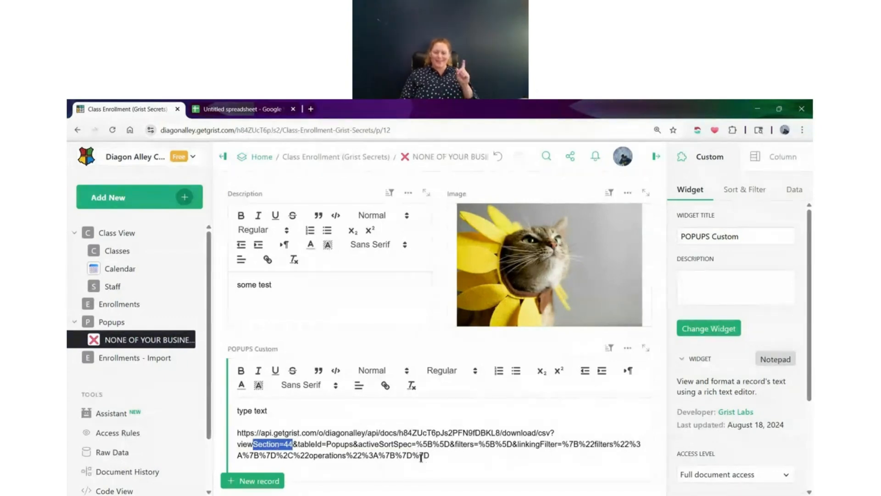
drag(293, 444, 284, 444)
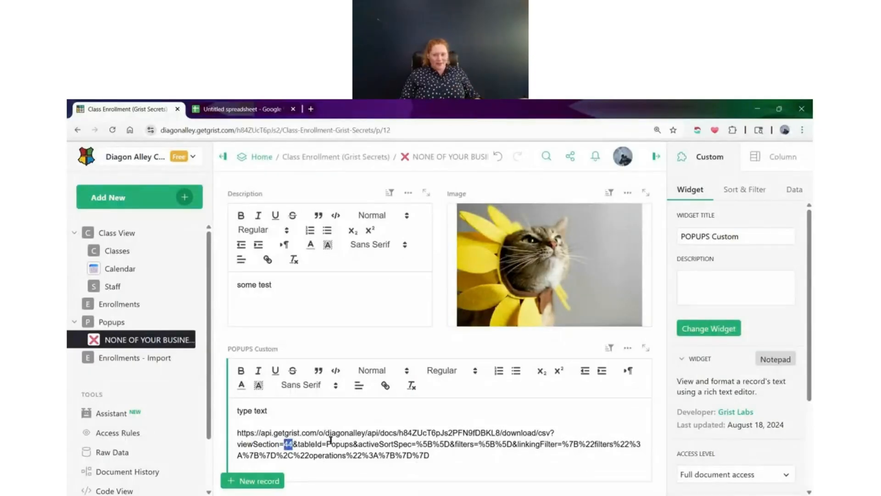
On the Popups page, change the section number after the s in the Example Popup formula's anchor link to 44 and save it
click(128, 326)
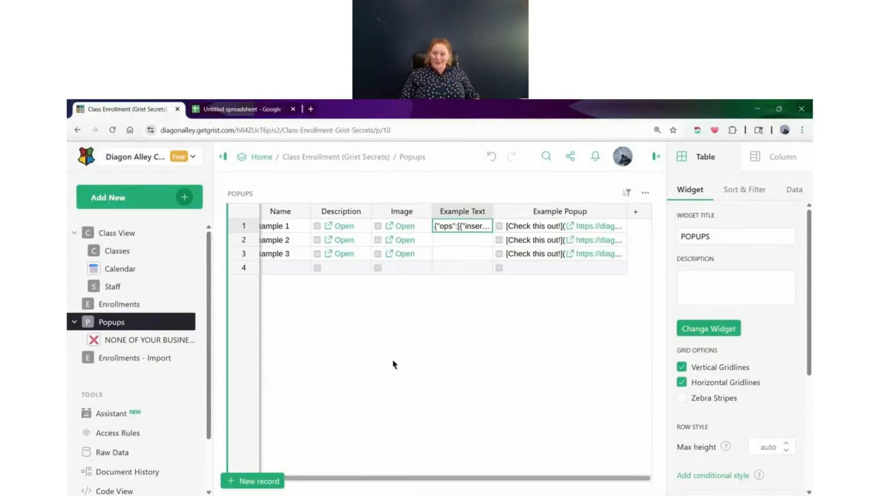
double_click(586, 232)
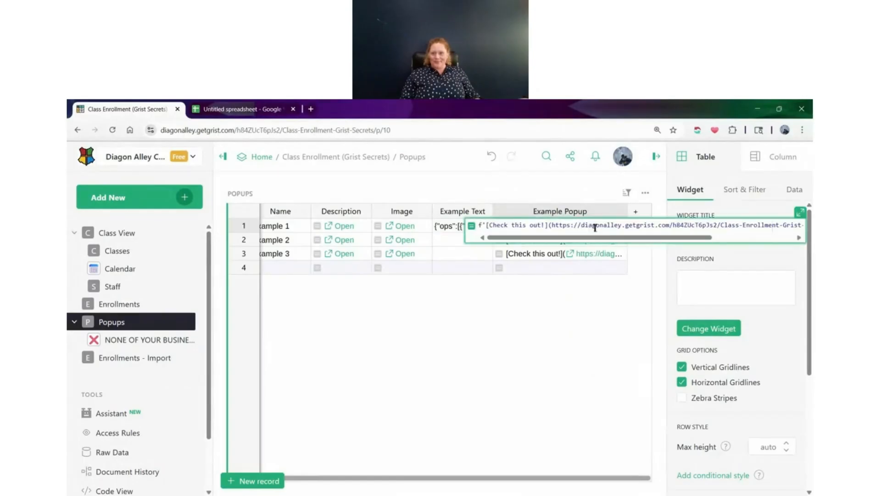
drag(663, 239, 758, 225)
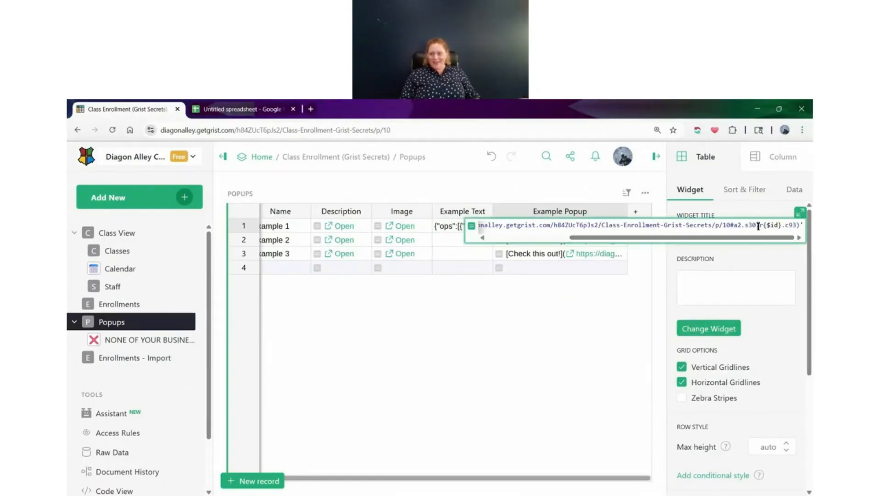
key(BackSpace)
text(49)
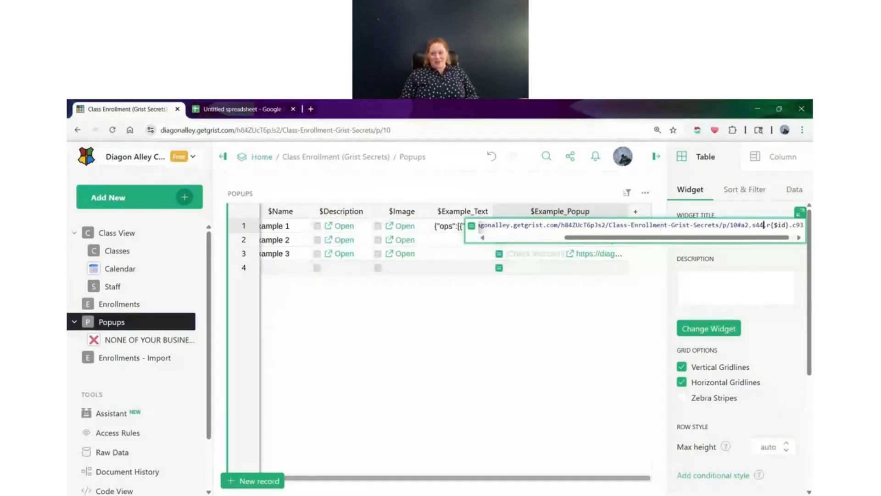
click(789, 251)
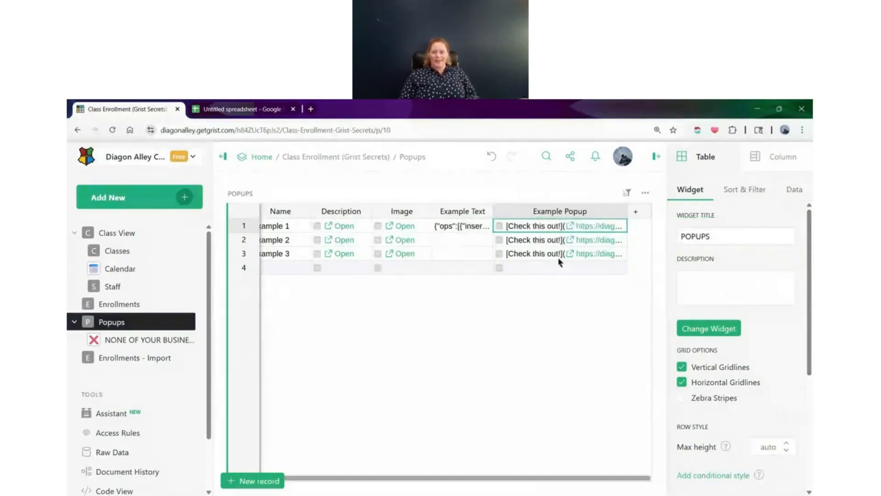
Open the Example Popup link in the Example 1 row and delete the pasted download link from its notepad
click(571, 226)
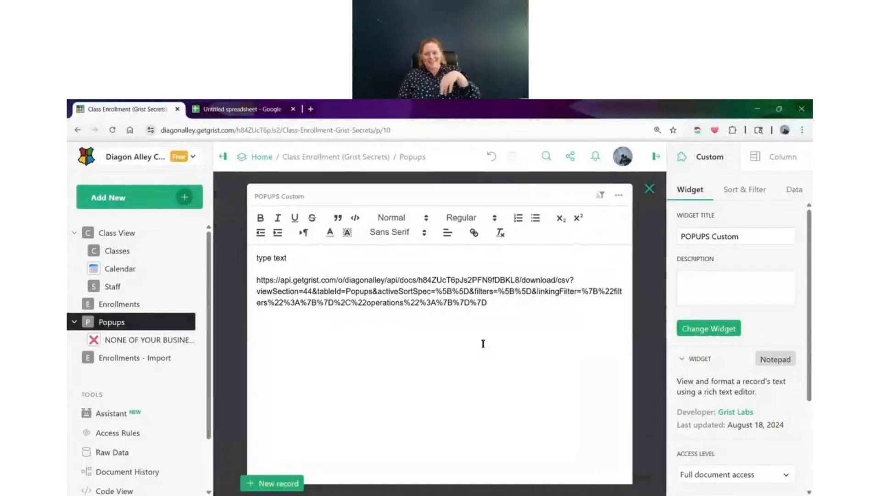
drag(517, 309, 225, 283)
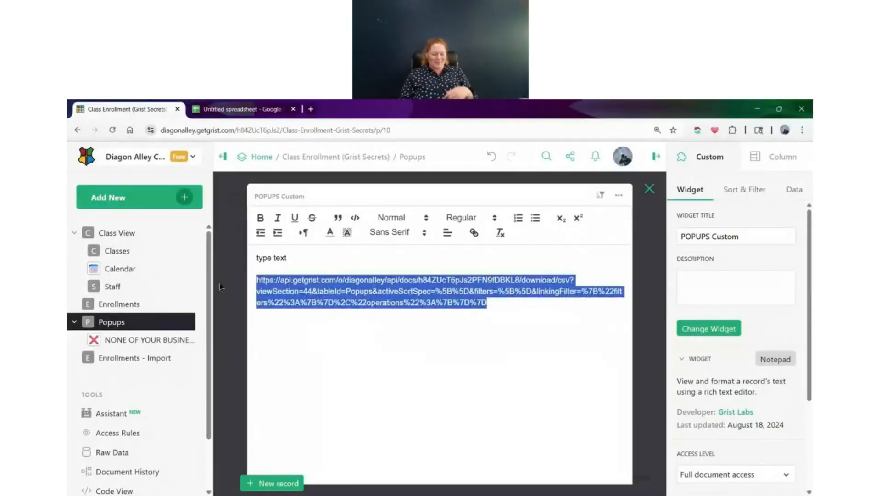
key(BackSpace)
Make the words "type text" bold and light red in the notepad popup, and close the popup
drag(315, 260, 255, 259)
click(260, 218)
click(330, 232)
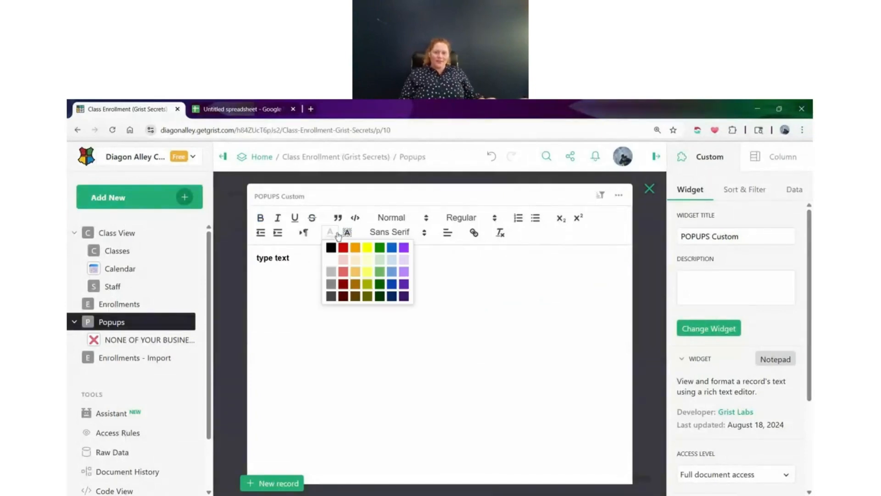
click(342, 274)
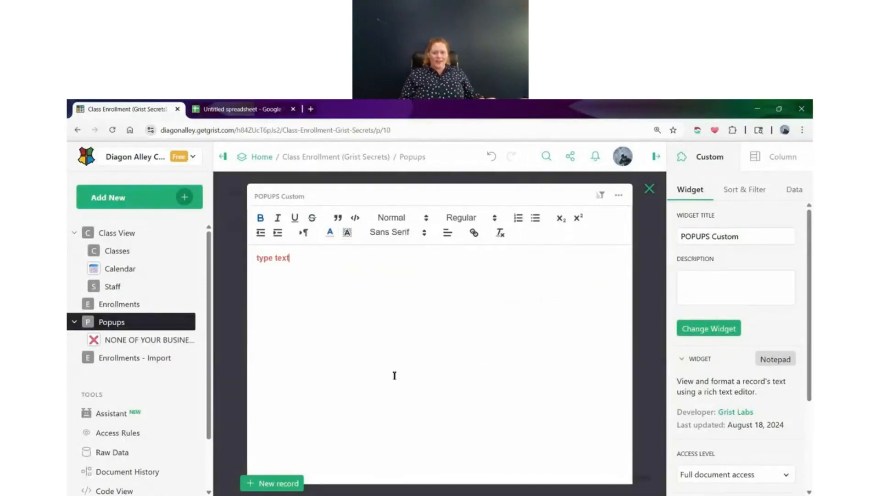
click(650, 188)
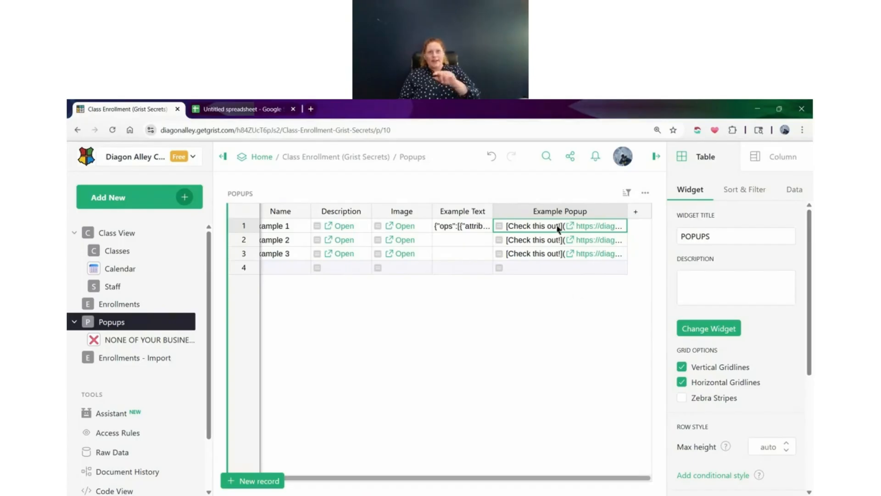
Set the Example Popup column's type to Text and its cell format to Markdown
click(784, 157)
scroll(757, 220, down, 3)
scroll(756, 222, down, 2)
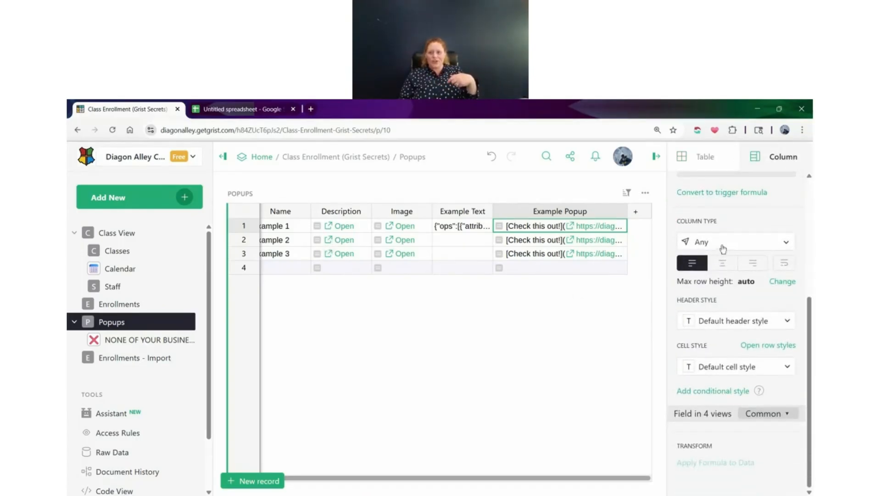
click(729, 241)
click(741, 186)
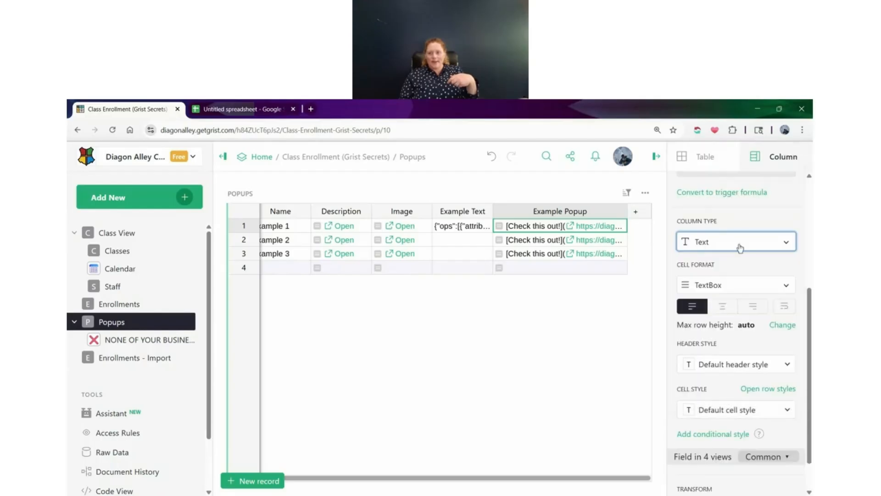
click(714, 285)
click(725, 328)
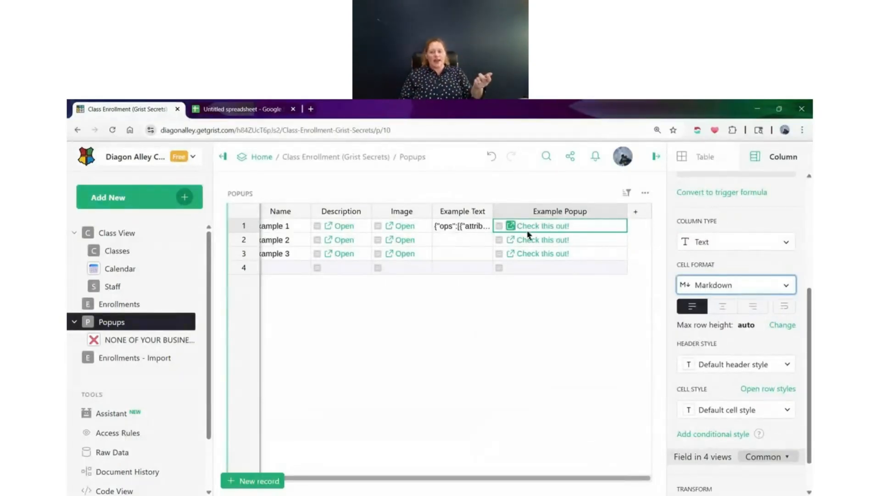
Test the "Check this out!" link in the Example 1 row and close the popup it opens
click(514, 226)
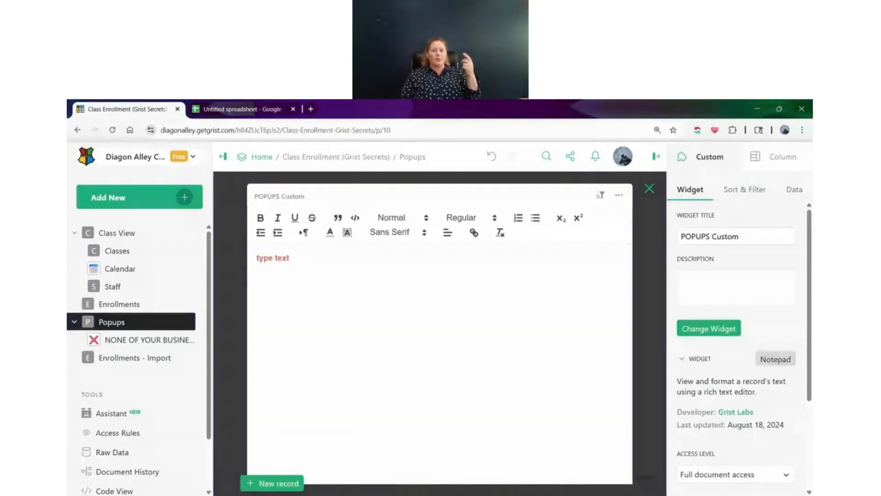
click(648, 189)
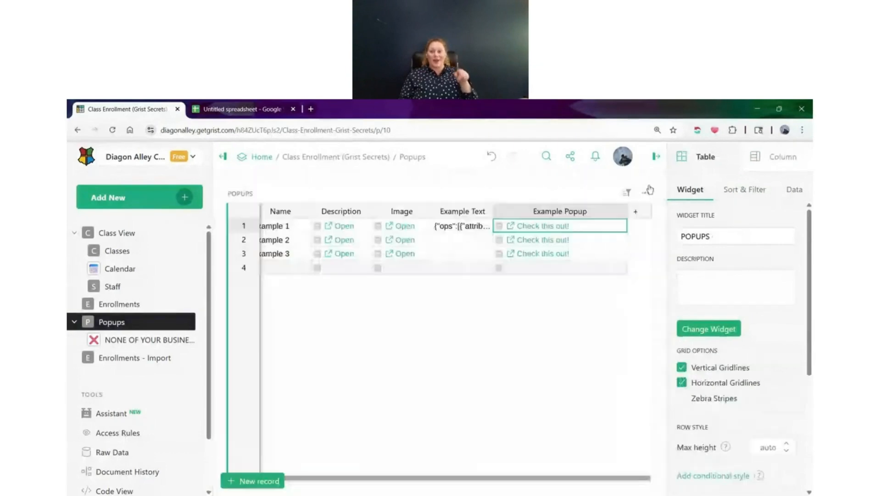
click(511, 226)
key(Escape)
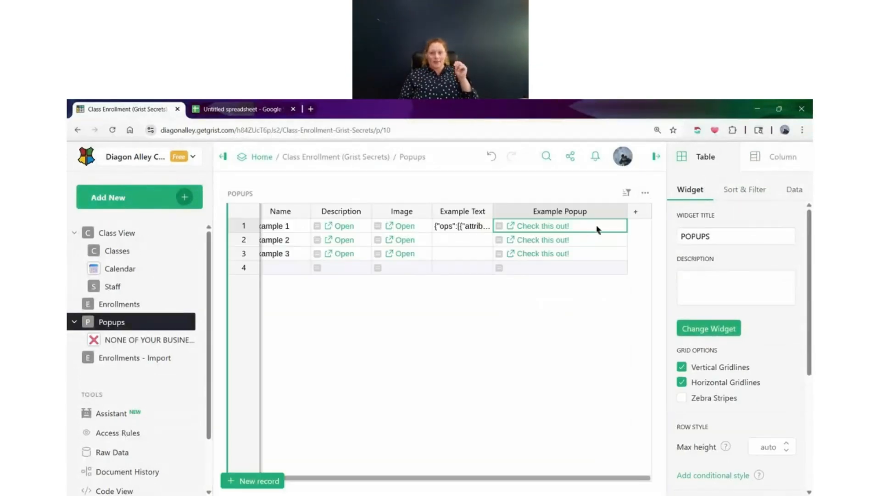
Open the Example 2 row's "Check this out!" popup, enter "example 2" in its notepad and close it
click(511, 240)
click(438, 295)
text(example 2)
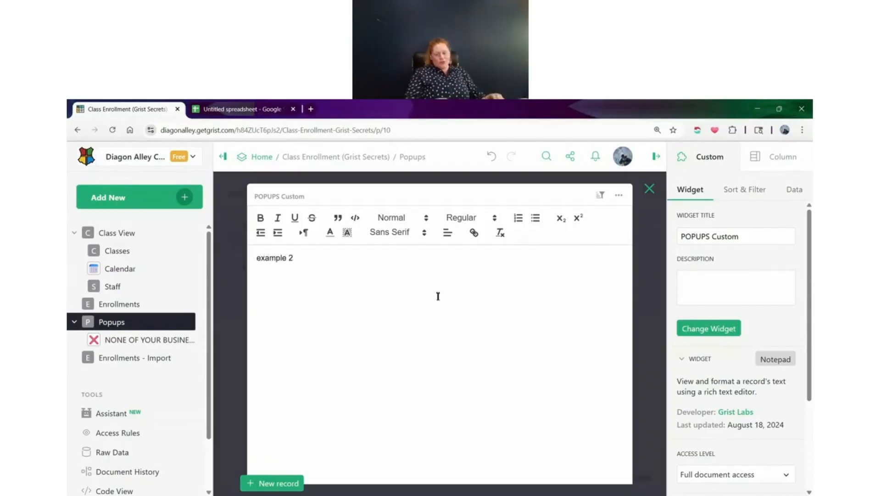
key(Escape)
Open the Example 3 row's "Check this out!" popup, enter "3" in its notepad and close it
click(523, 255)
click(510, 253)
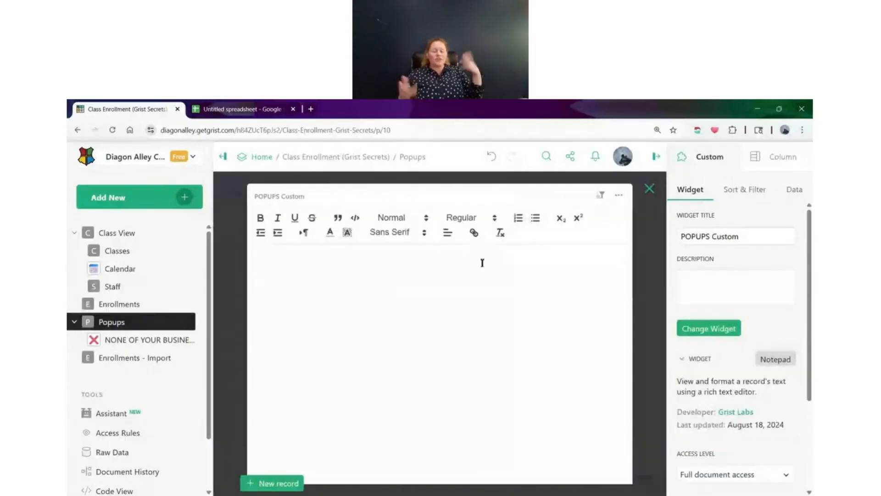
click(352, 303)
text(3)
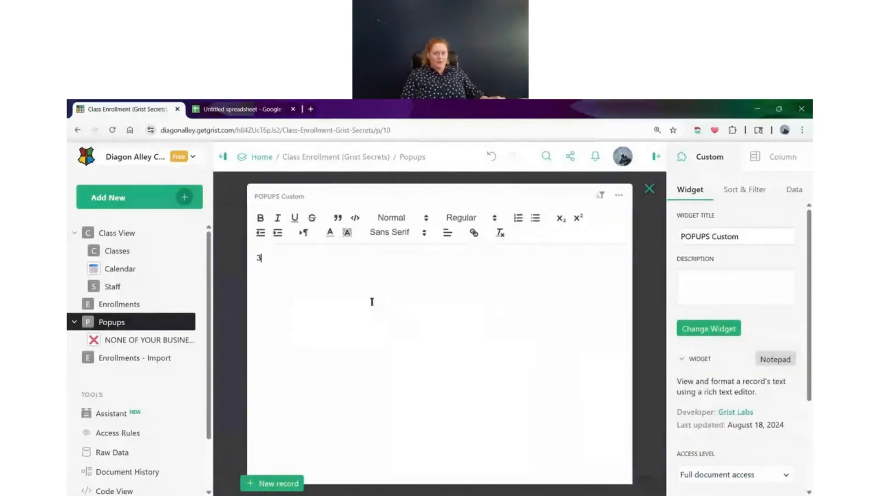
click(650, 189)
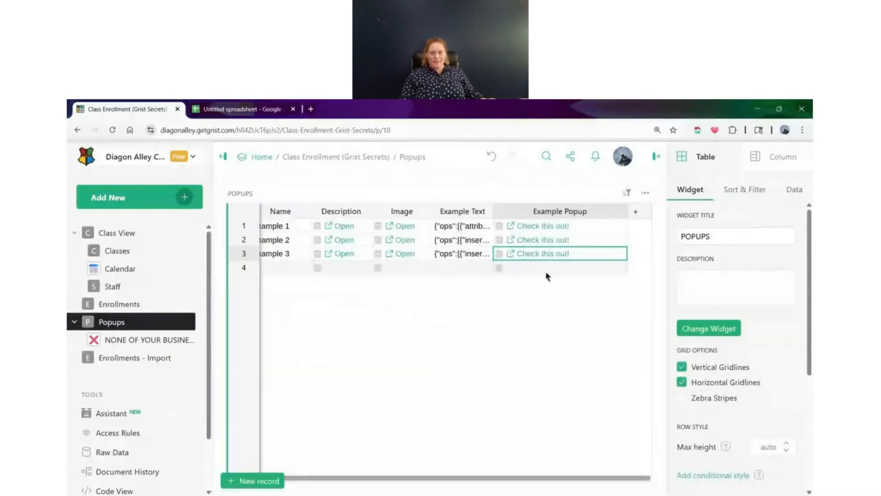
Check the Example Popup and Description popups of the Example 2 row, closing each one after viewing
click(511, 240)
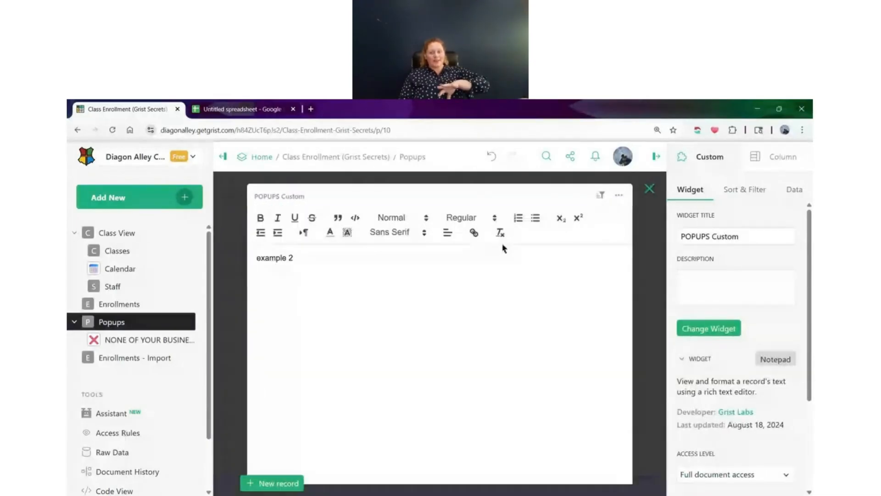
click(649, 188)
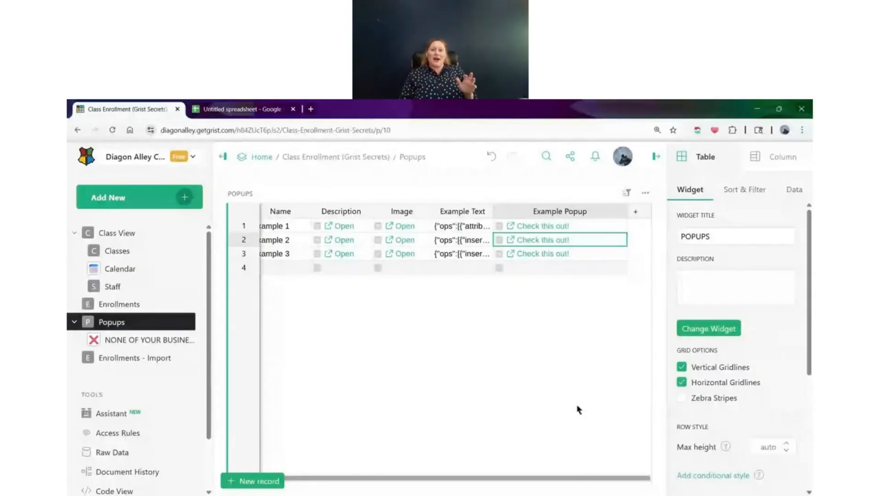
click(331, 244)
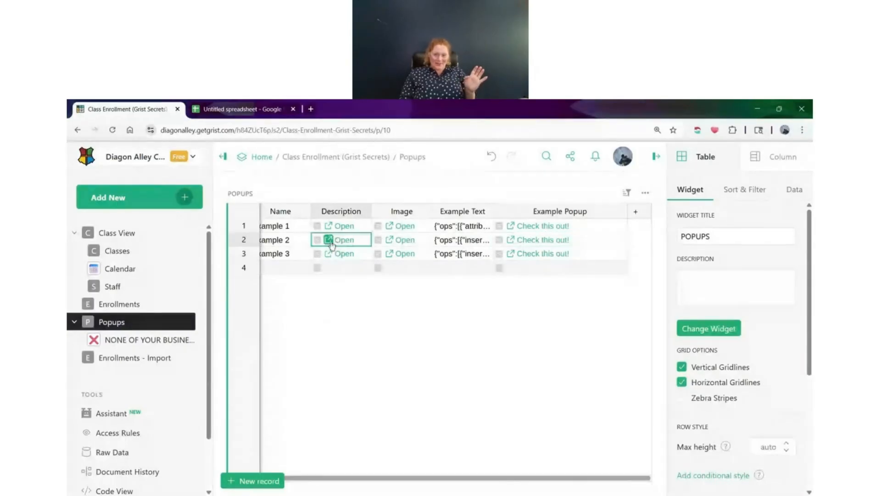
click(331, 242)
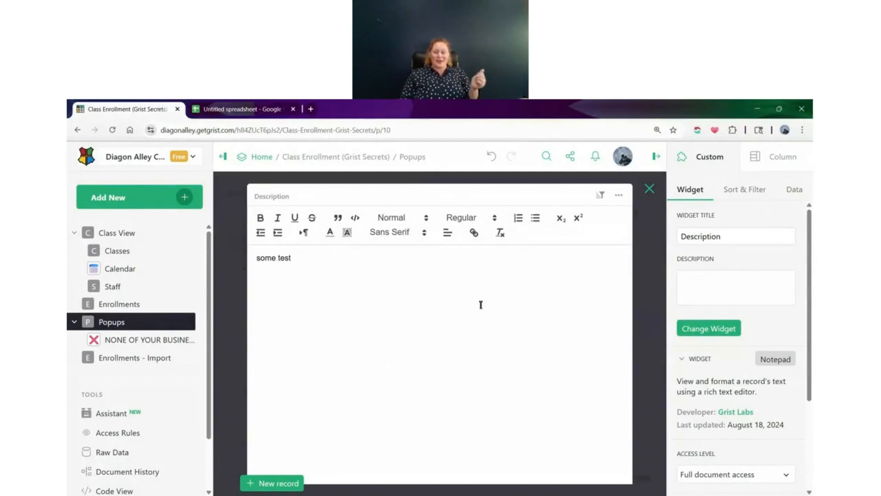
click(647, 189)
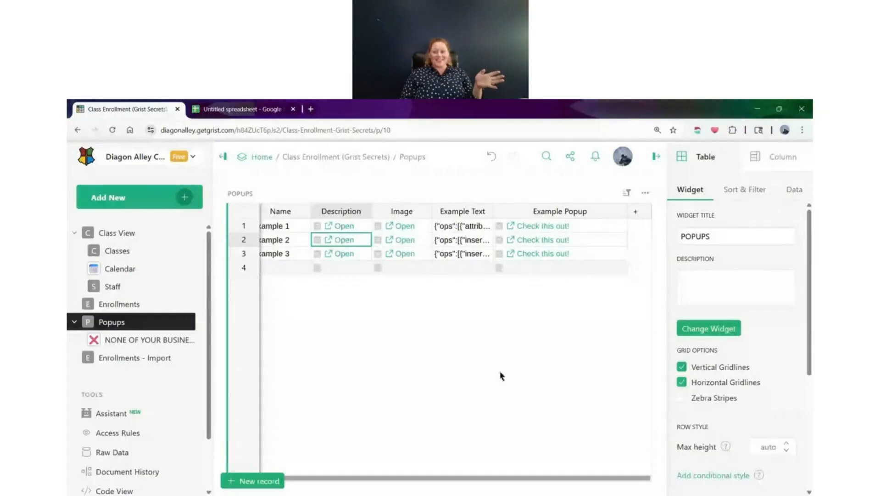
click(799, 465)
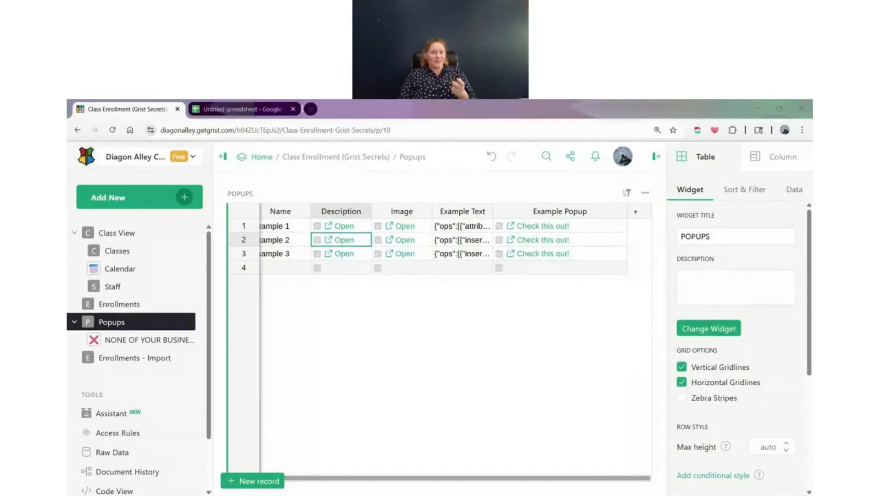
click(604, 429)
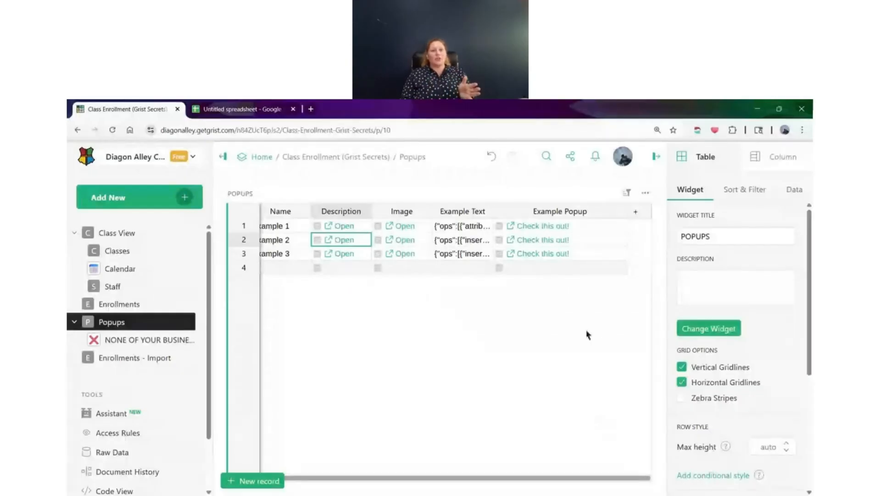
click(699, 102)
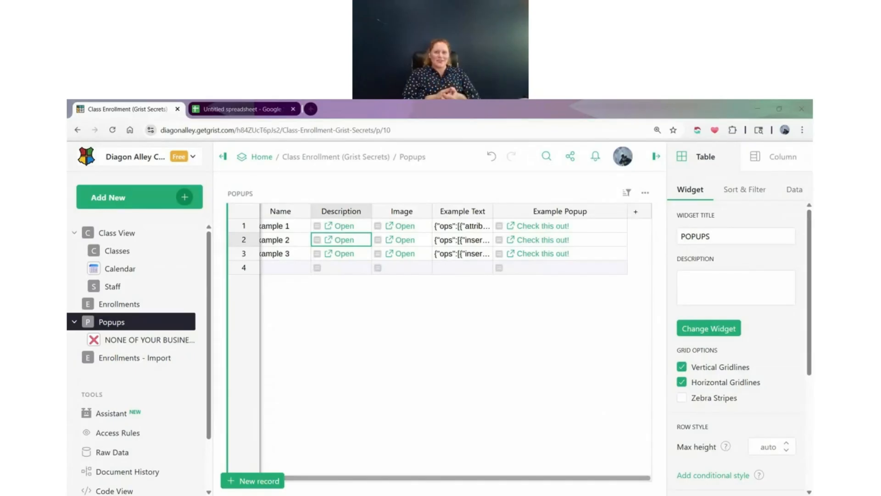
click(543, 226)
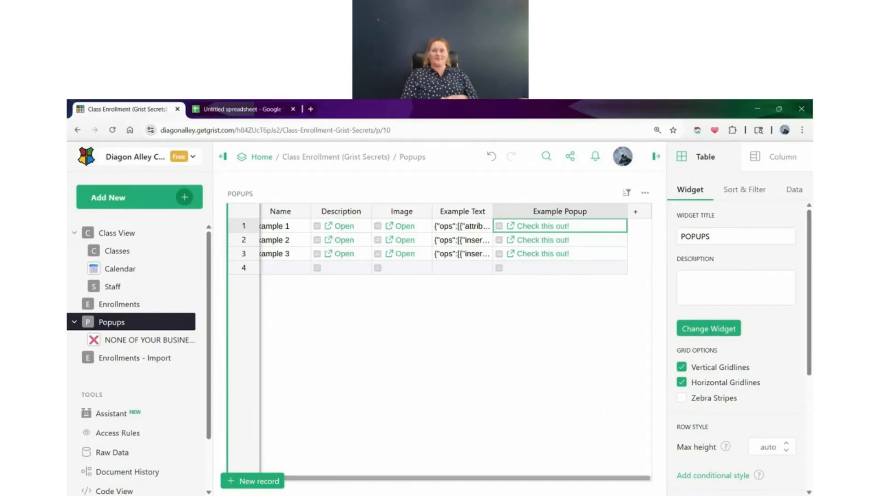